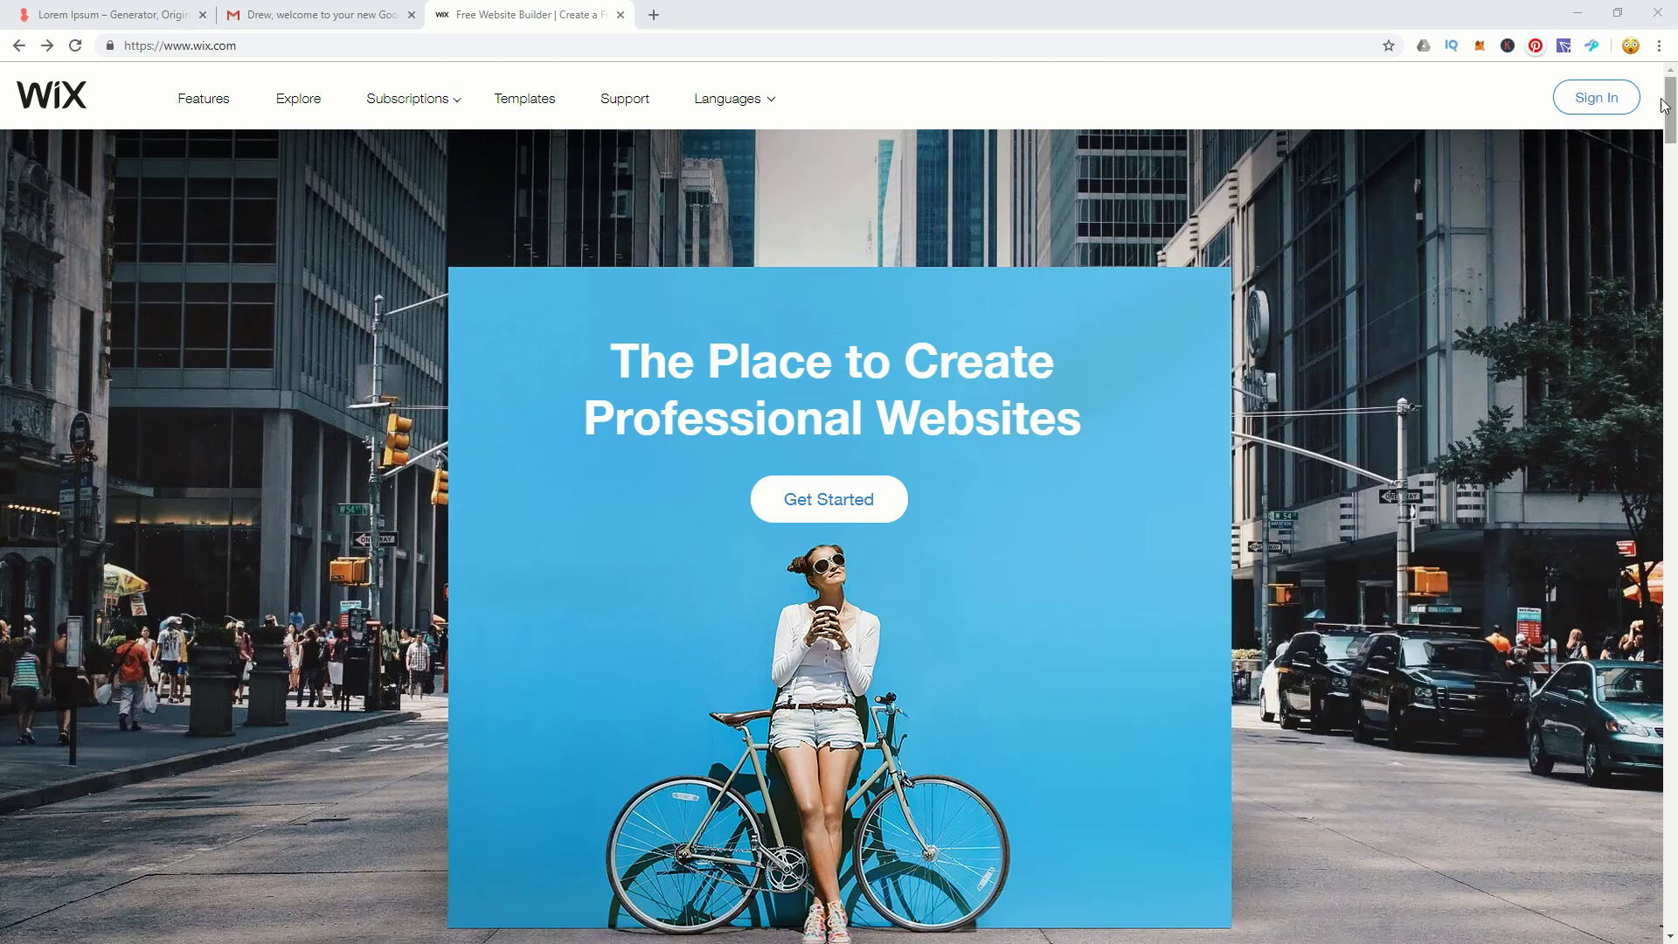
# Sign up for a new Wix account with the e-mail address and account password entered and confirmed.
pyautogui.click(1596, 97)
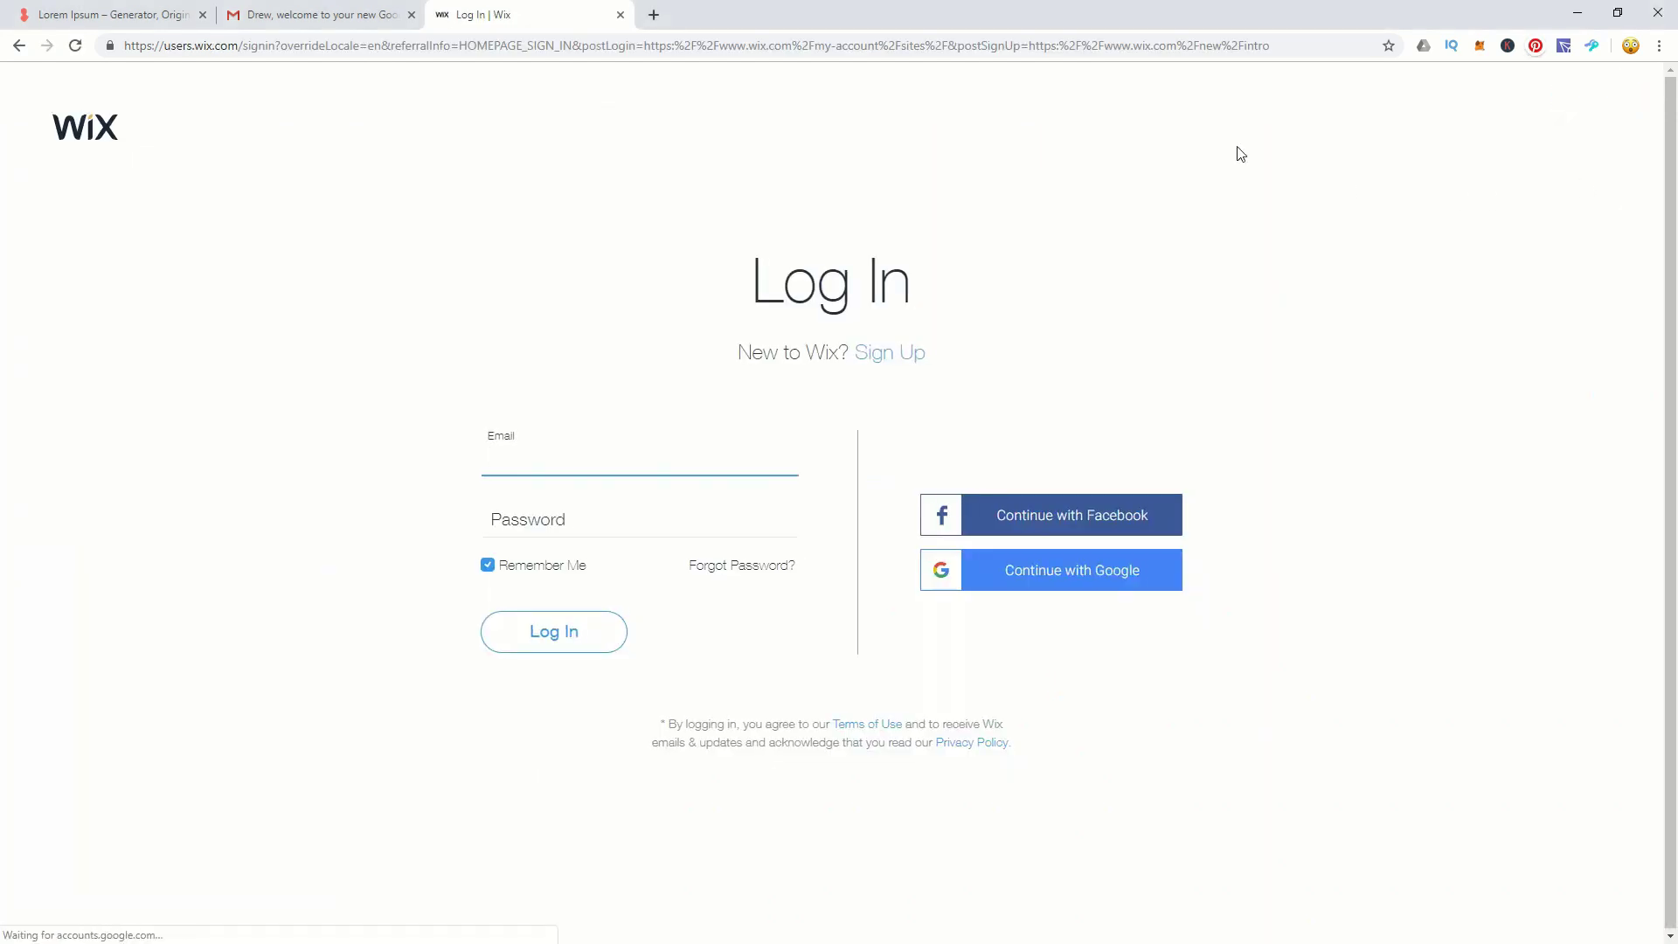
pyautogui.click(880, 354)
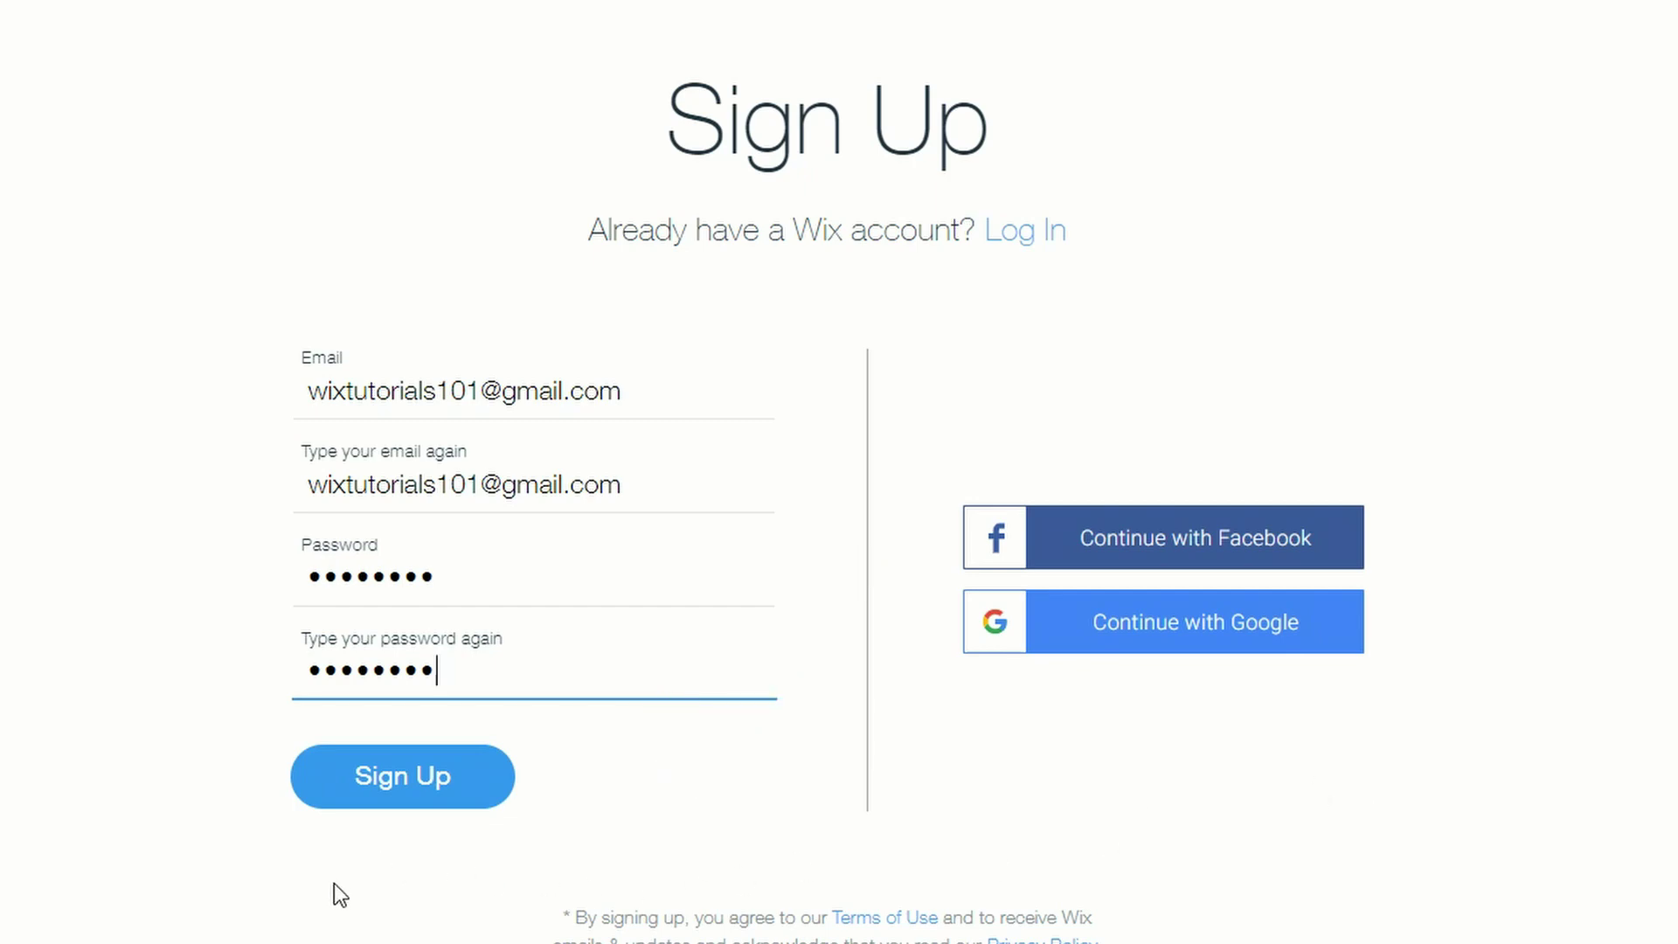
pyautogui.click(364, 783)
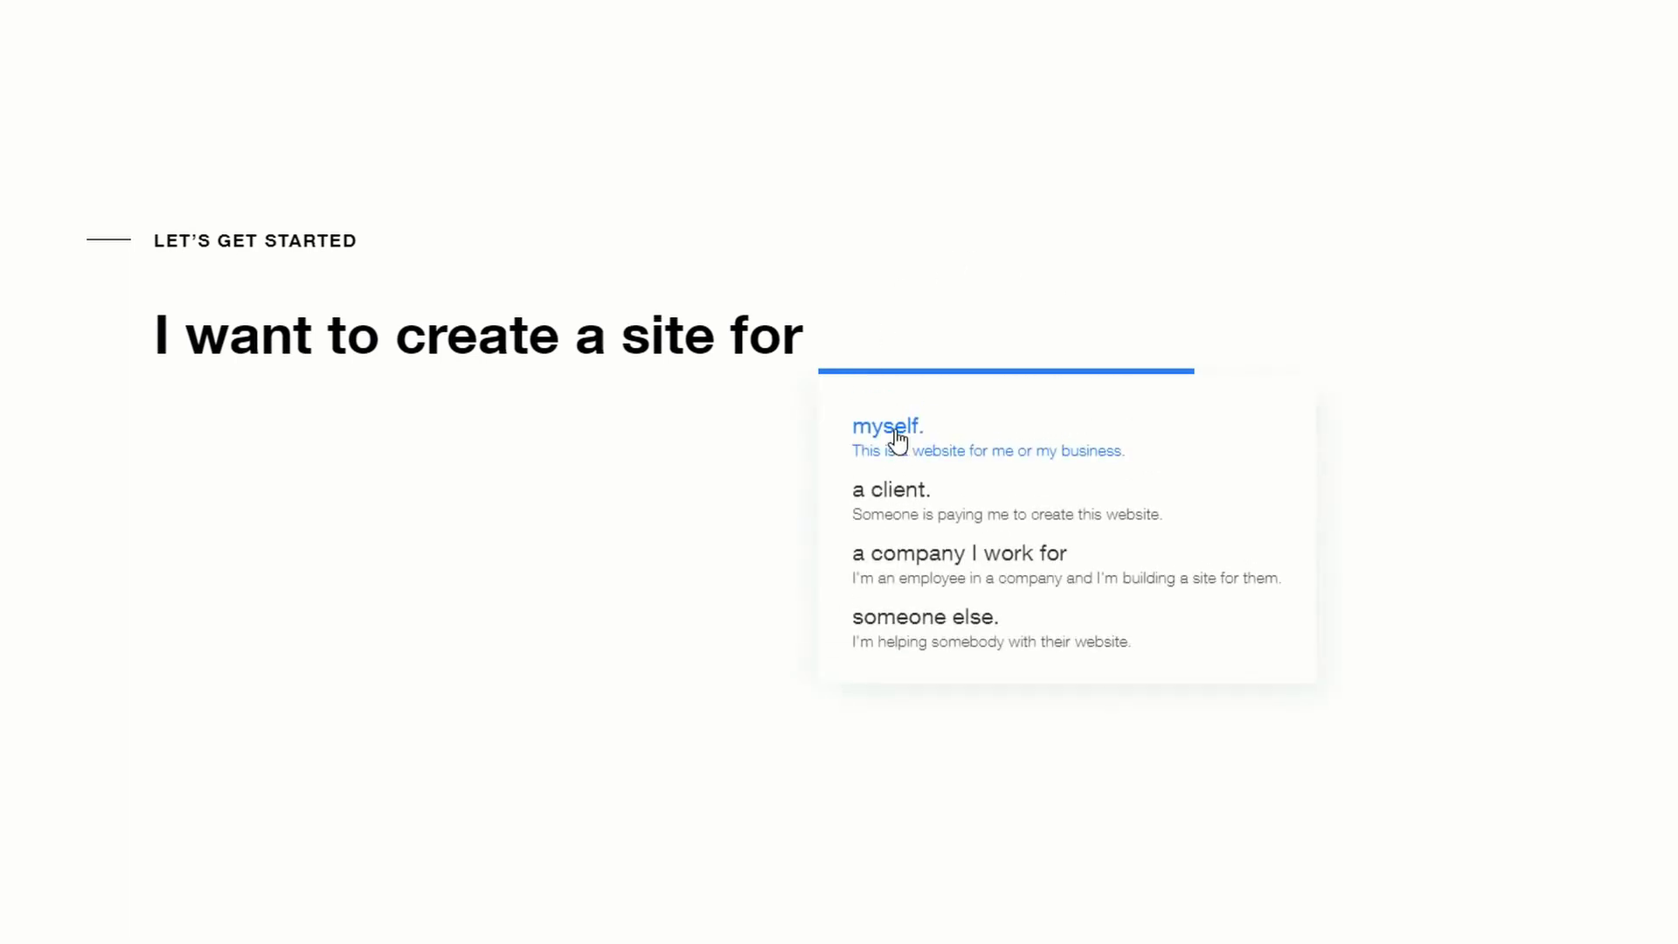
# Answer the setup questions with "myself", "a blog" and "built a few websites", and choose to start from a template.
pyautogui.click(898, 440)
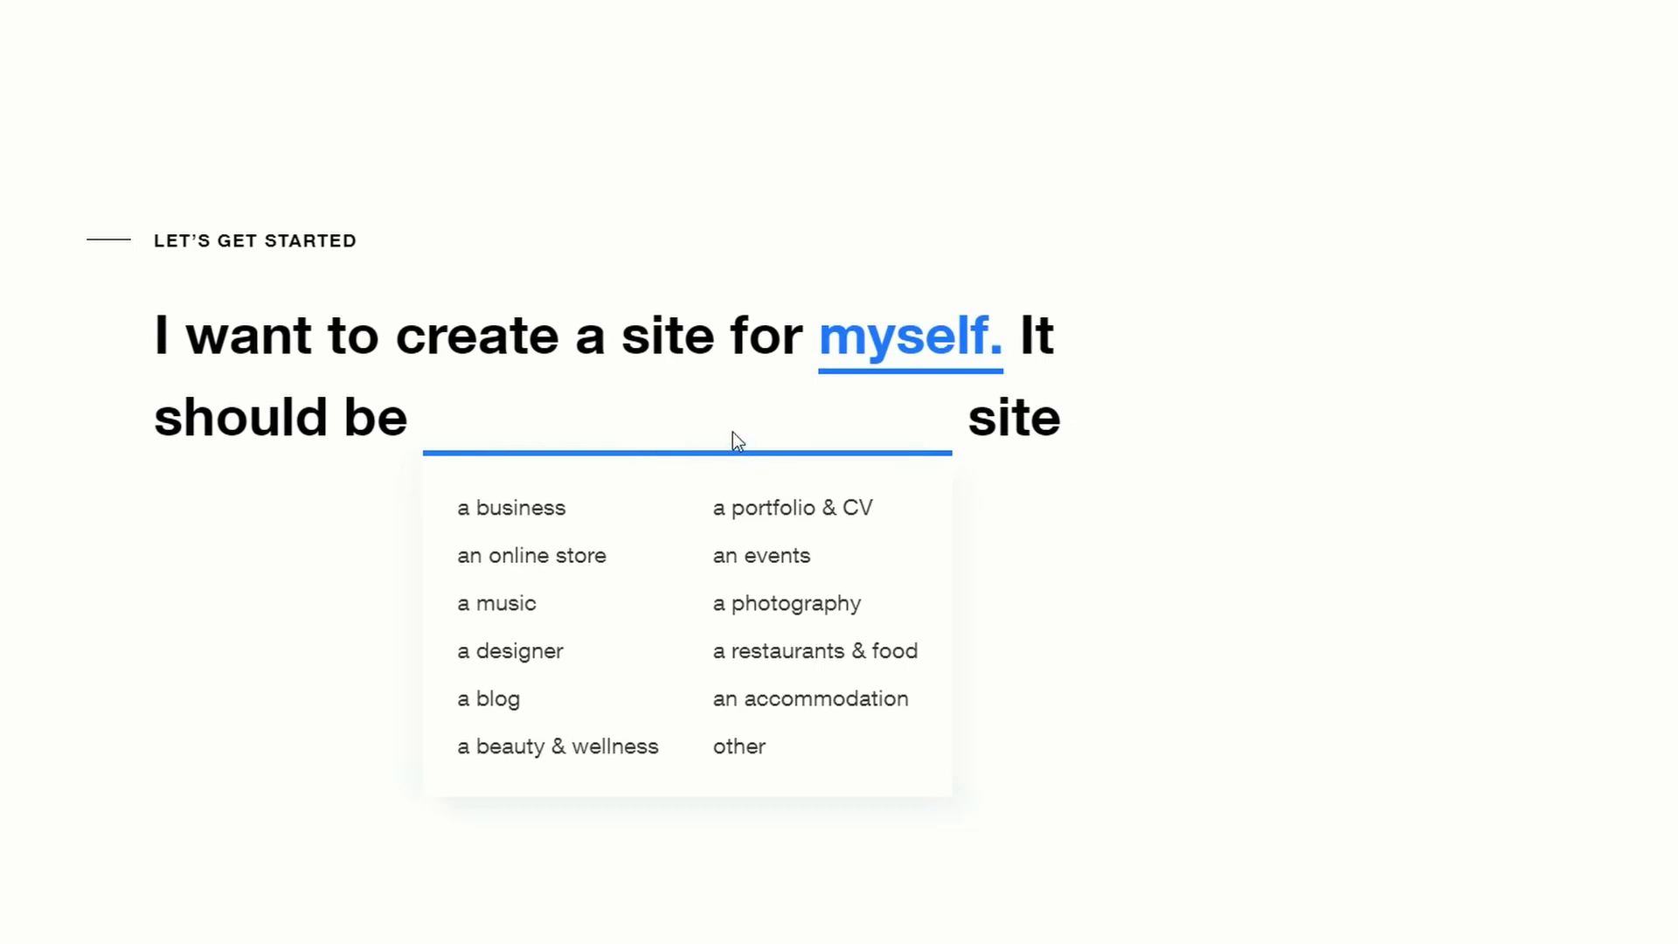
pyautogui.click(491, 704)
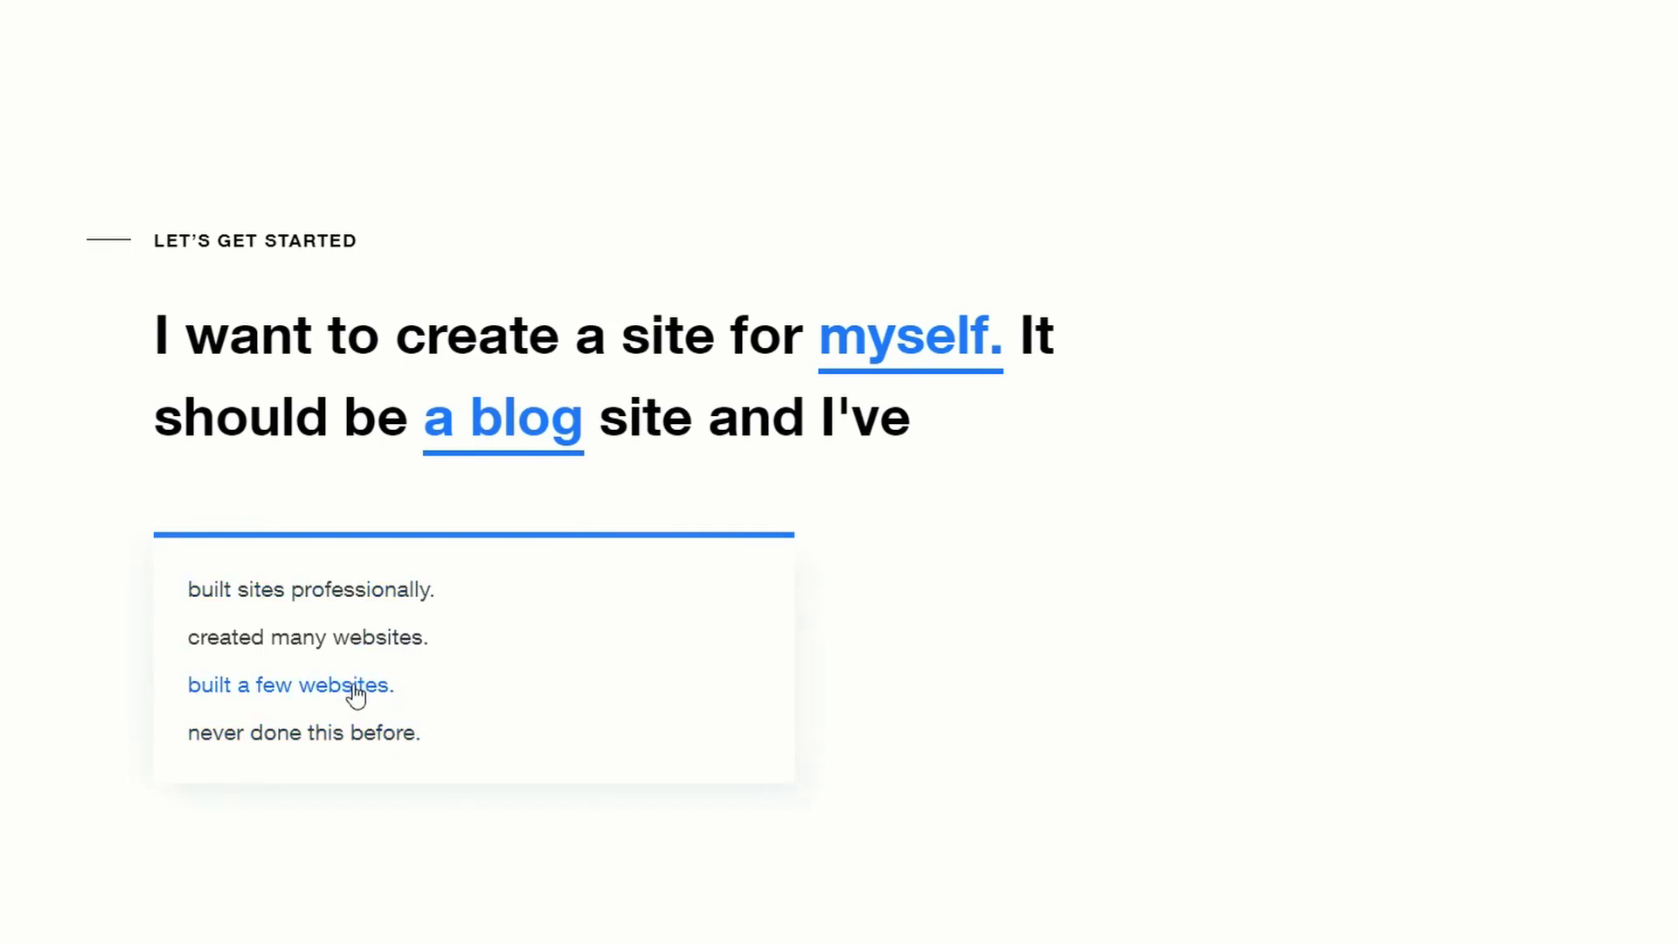
pyautogui.click(352, 686)
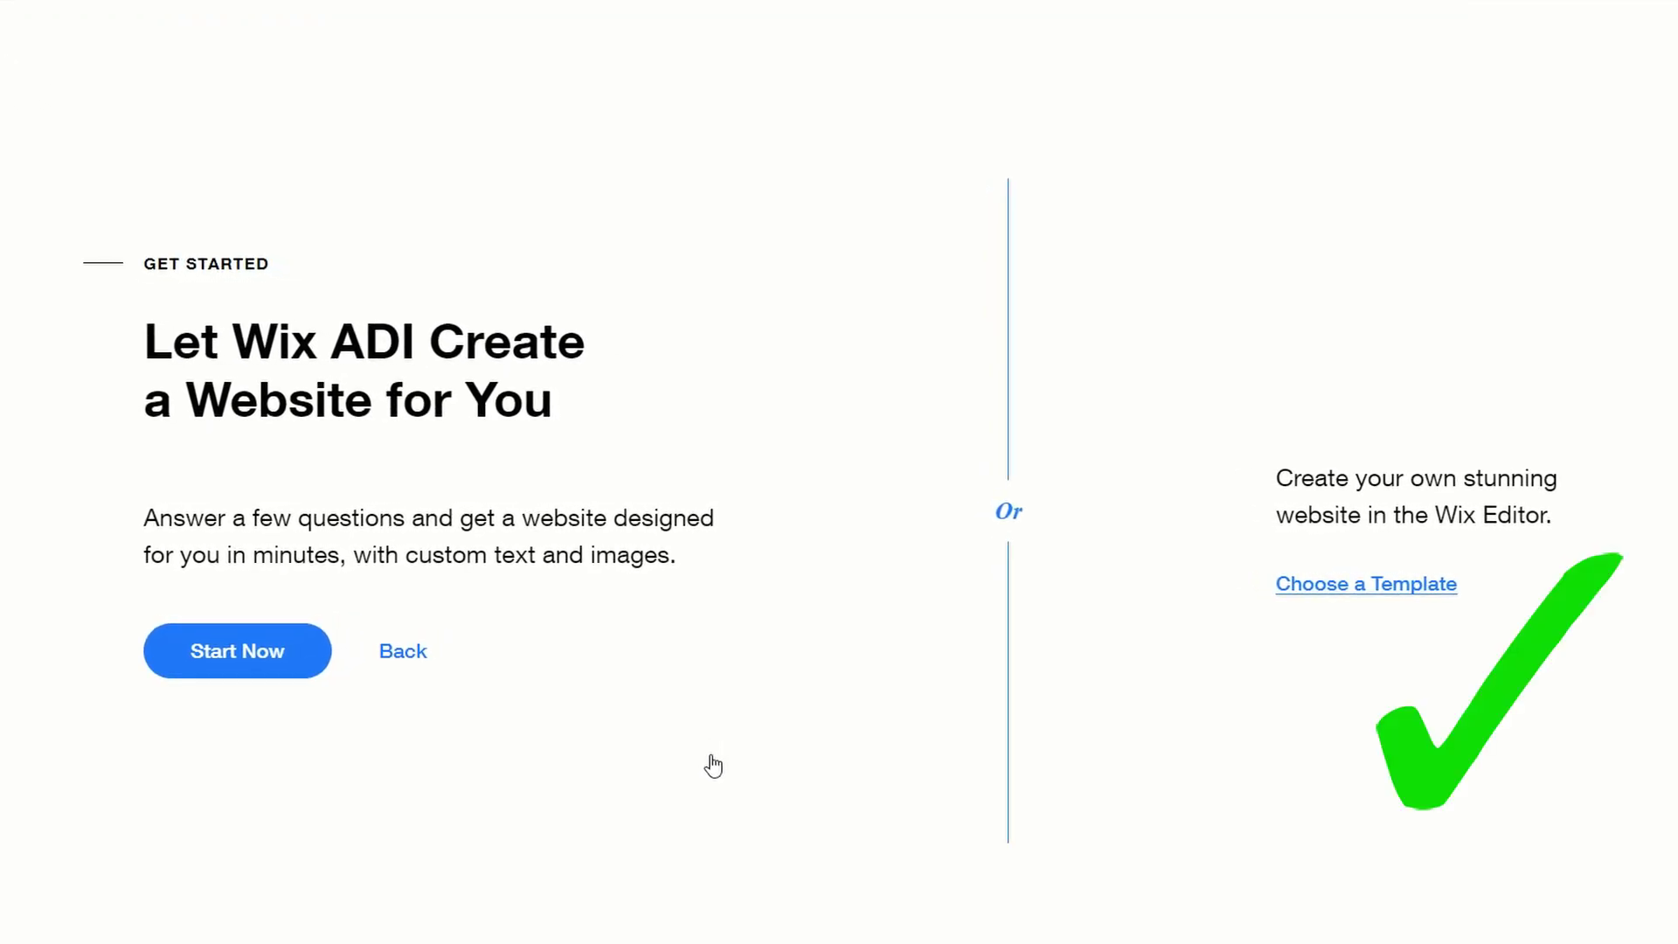
pyautogui.click(1366, 584)
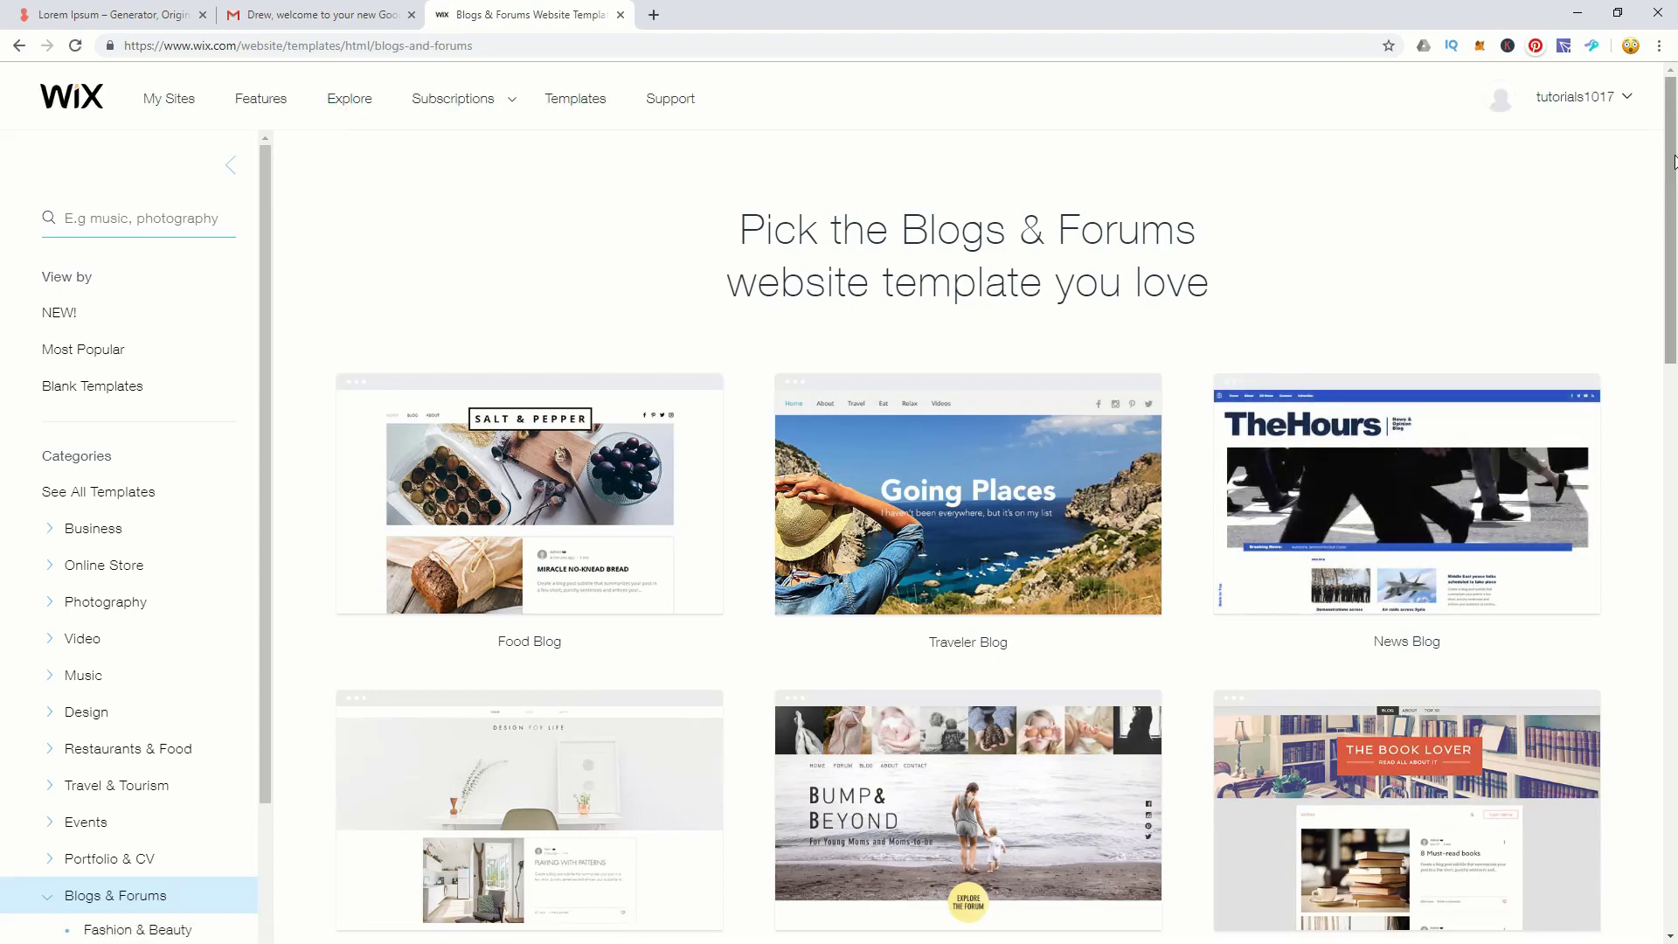
# Show the Lifestyle templates within the Blogs & Forums category.
pyautogui.moveTo(1674, 162); pyautogui.dragTo(1675, 246)
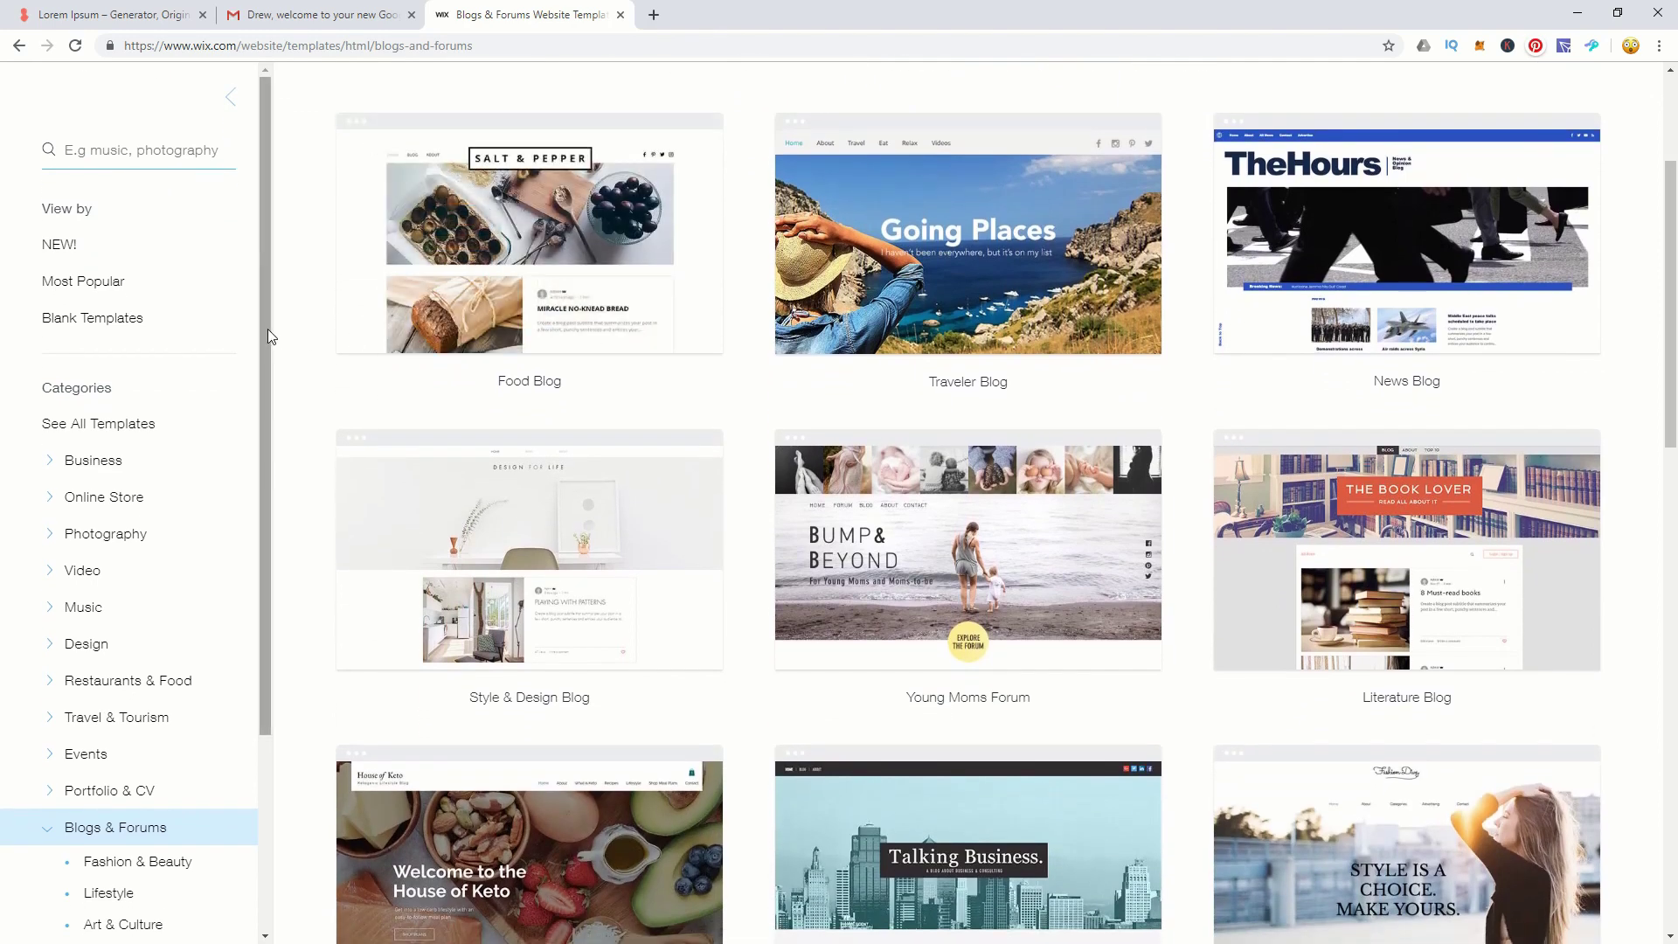
pyautogui.moveTo(265, 327); pyautogui.dragTo(289, 545)
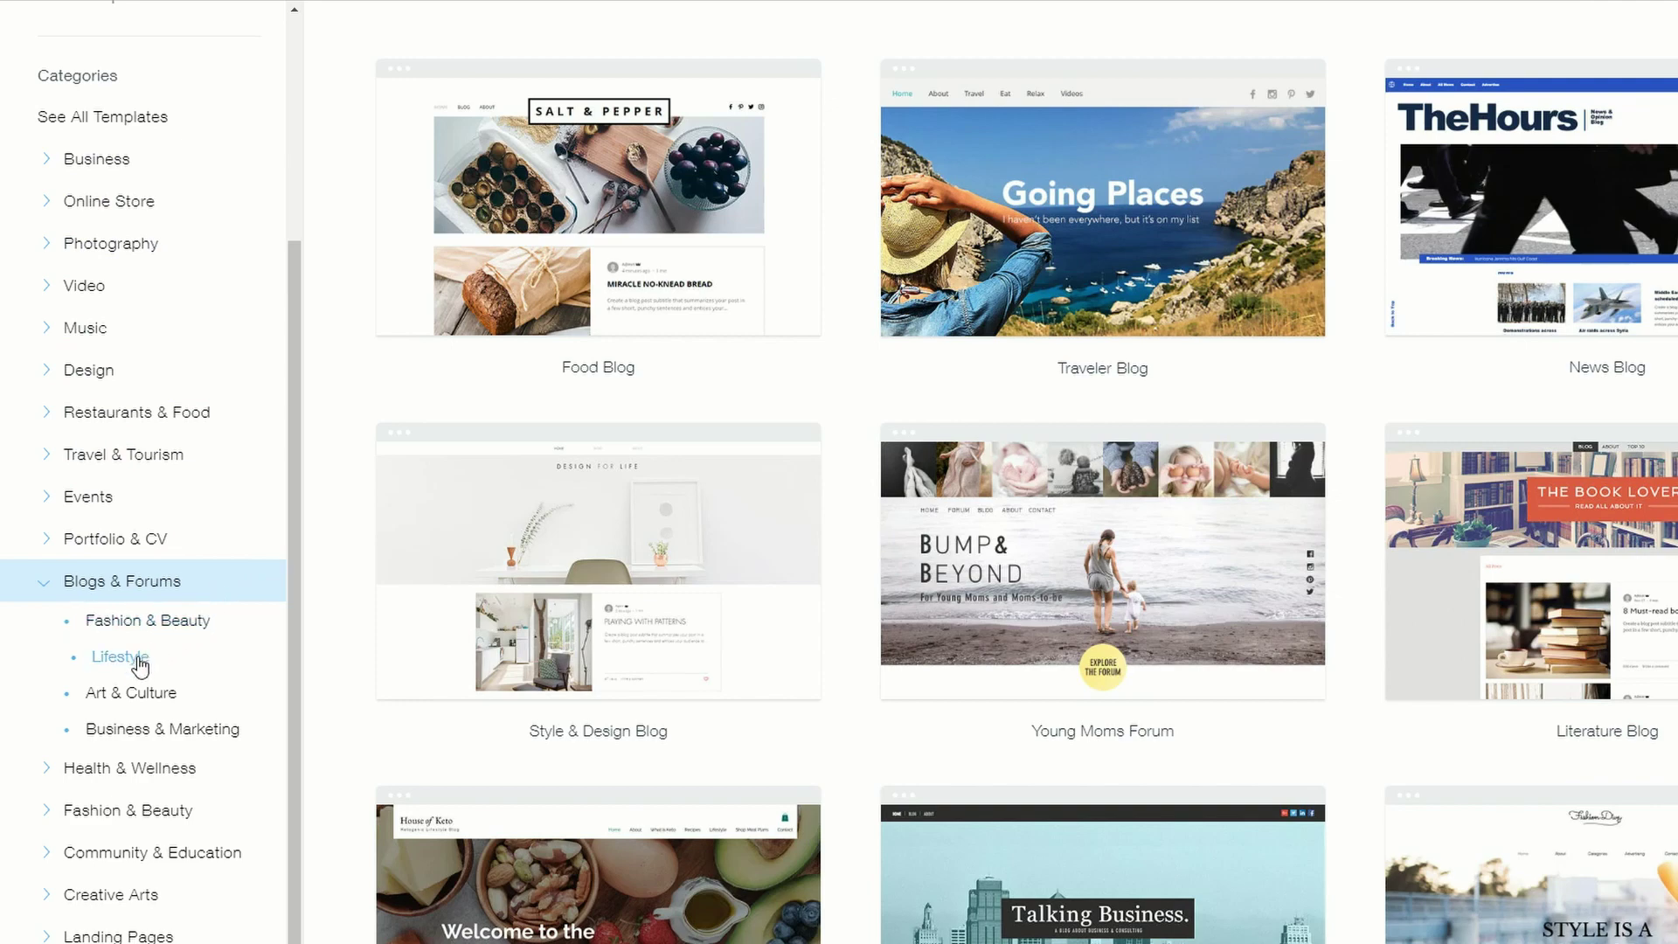
pyautogui.click(232, 673)
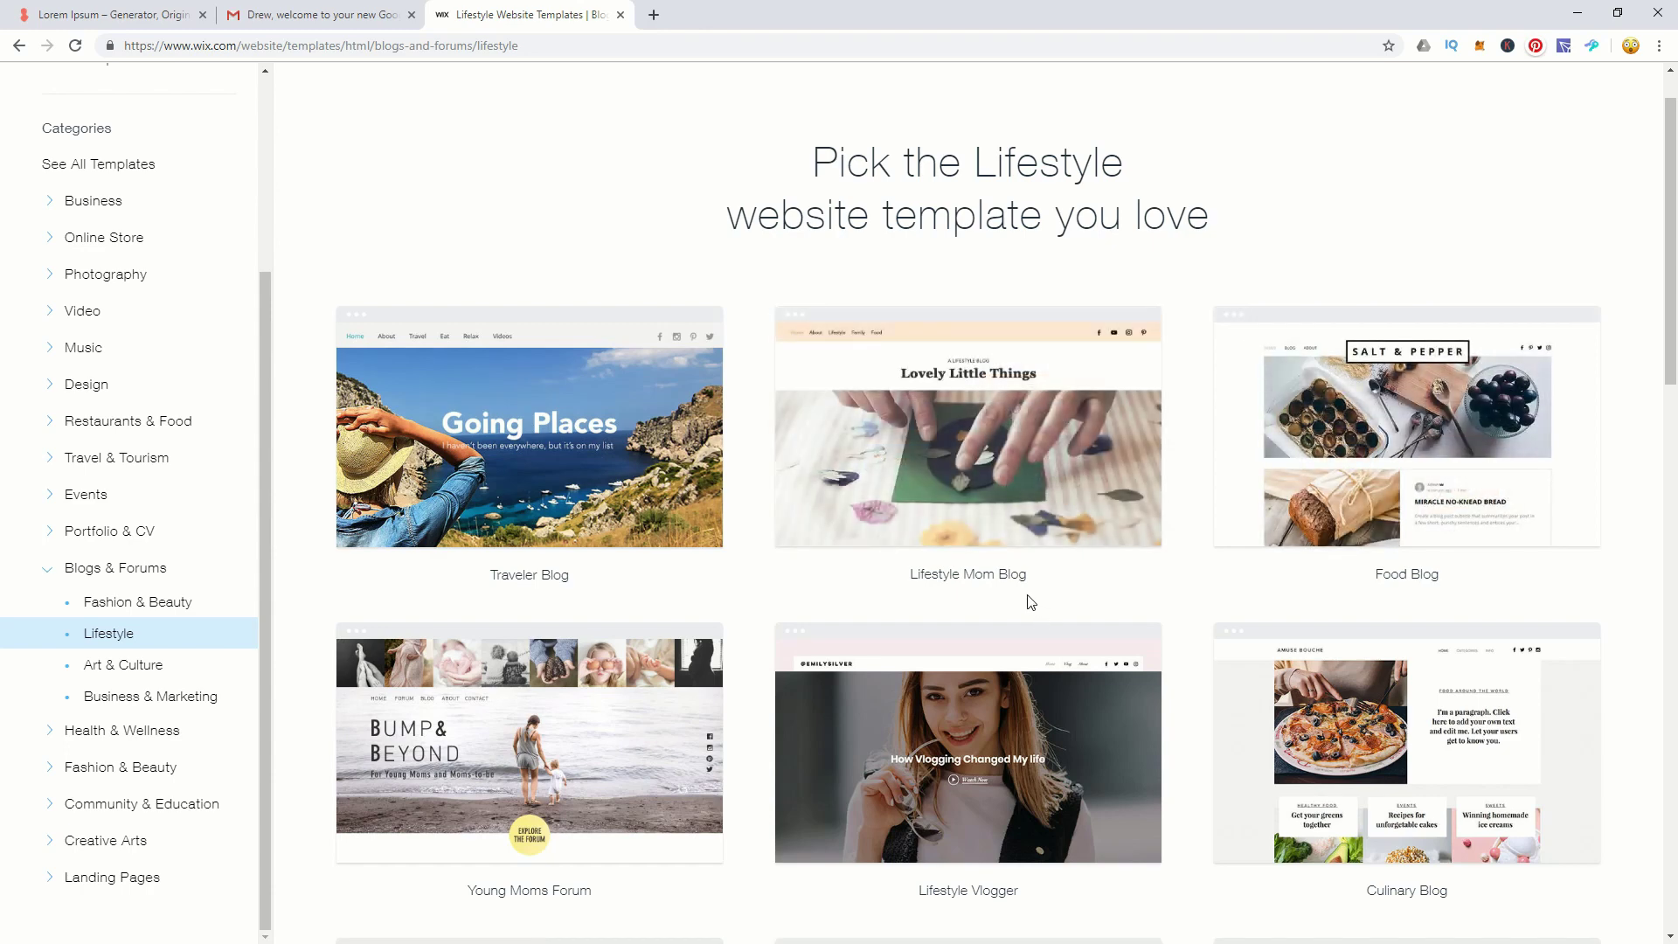
# Open the preview of the Lifestyle Mom Blog template, dismiss its prompt and look through the home page.
pyautogui.moveTo(1028, 398)
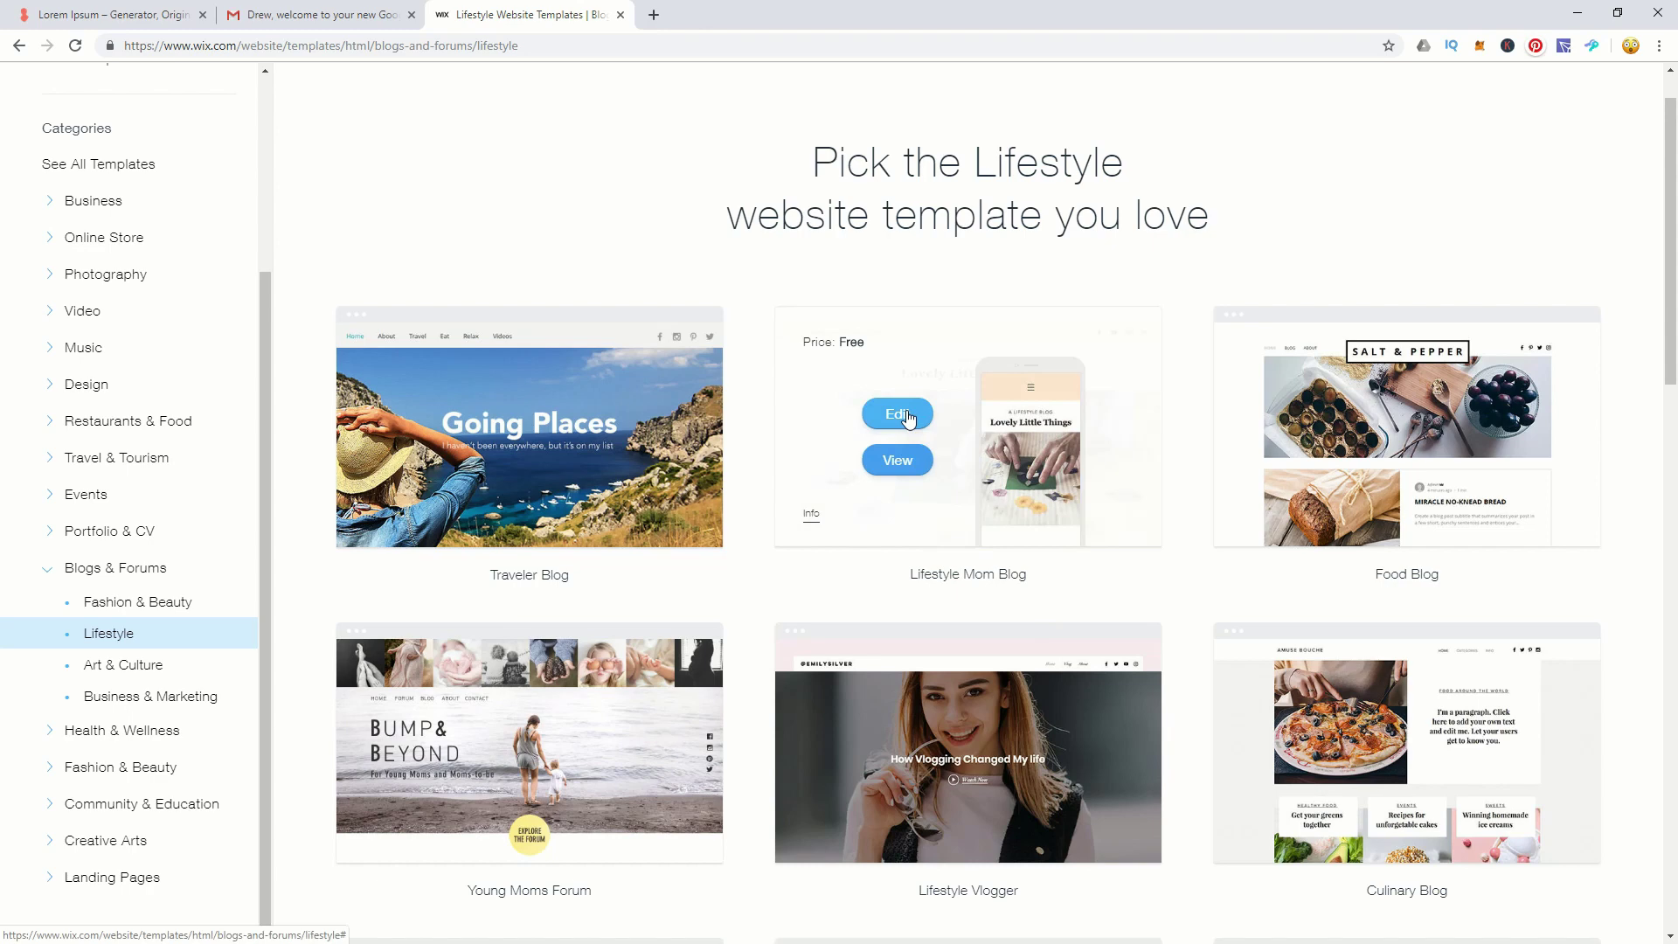
pyautogui.click(904, 469)
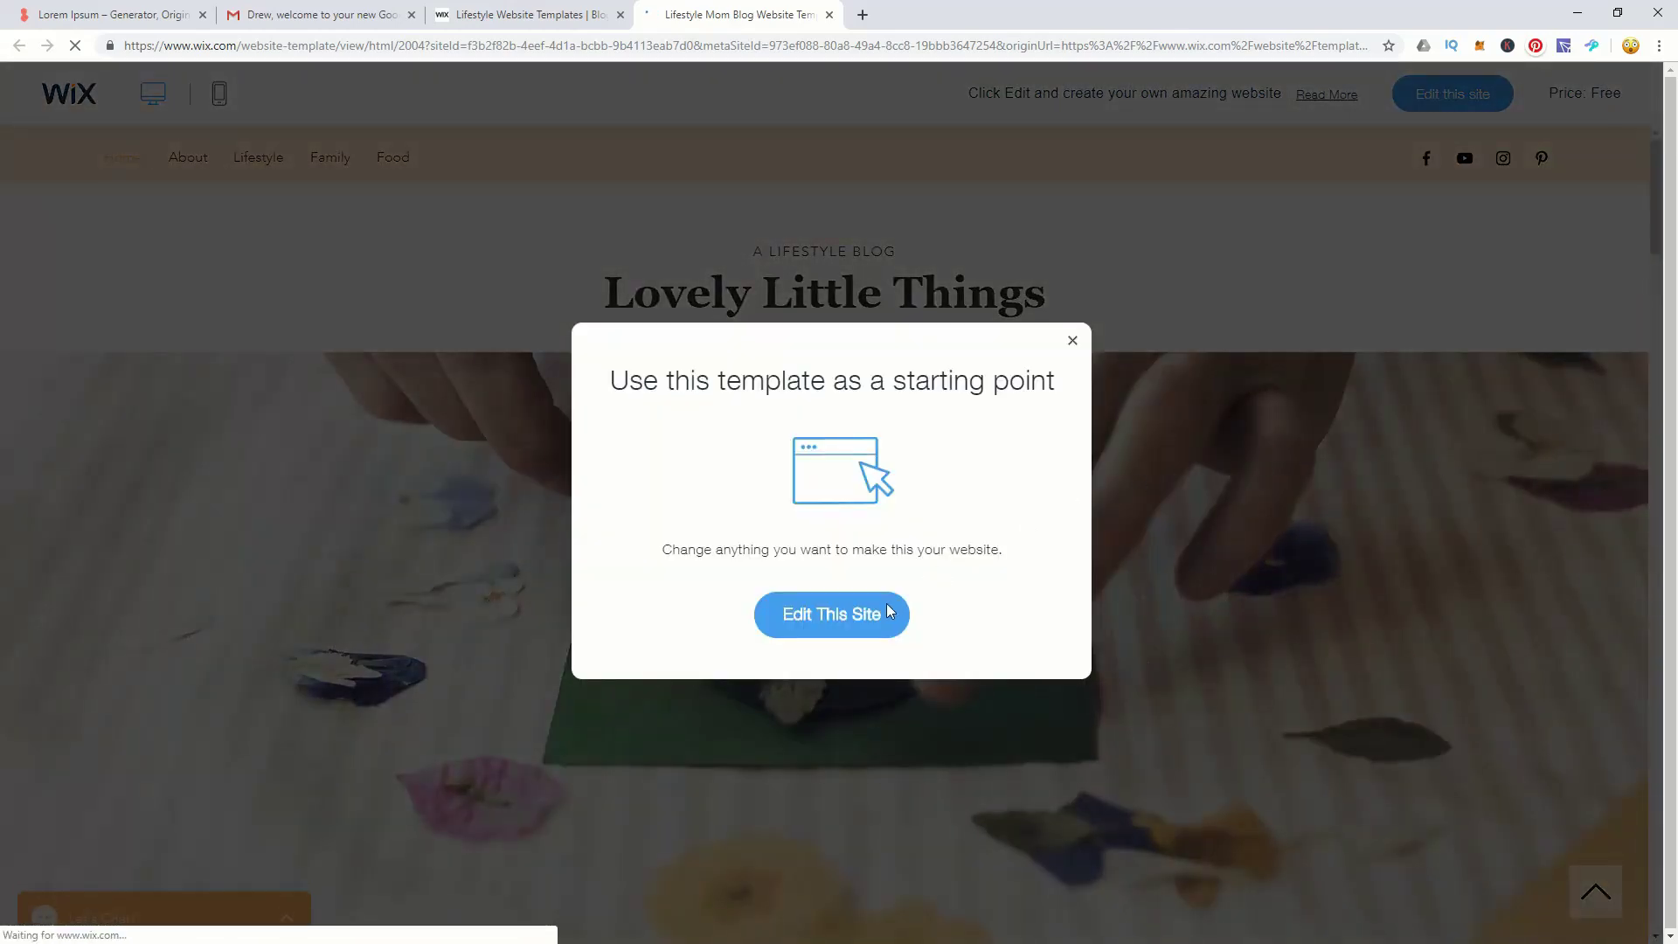
pyautogui.click(1073, 340)
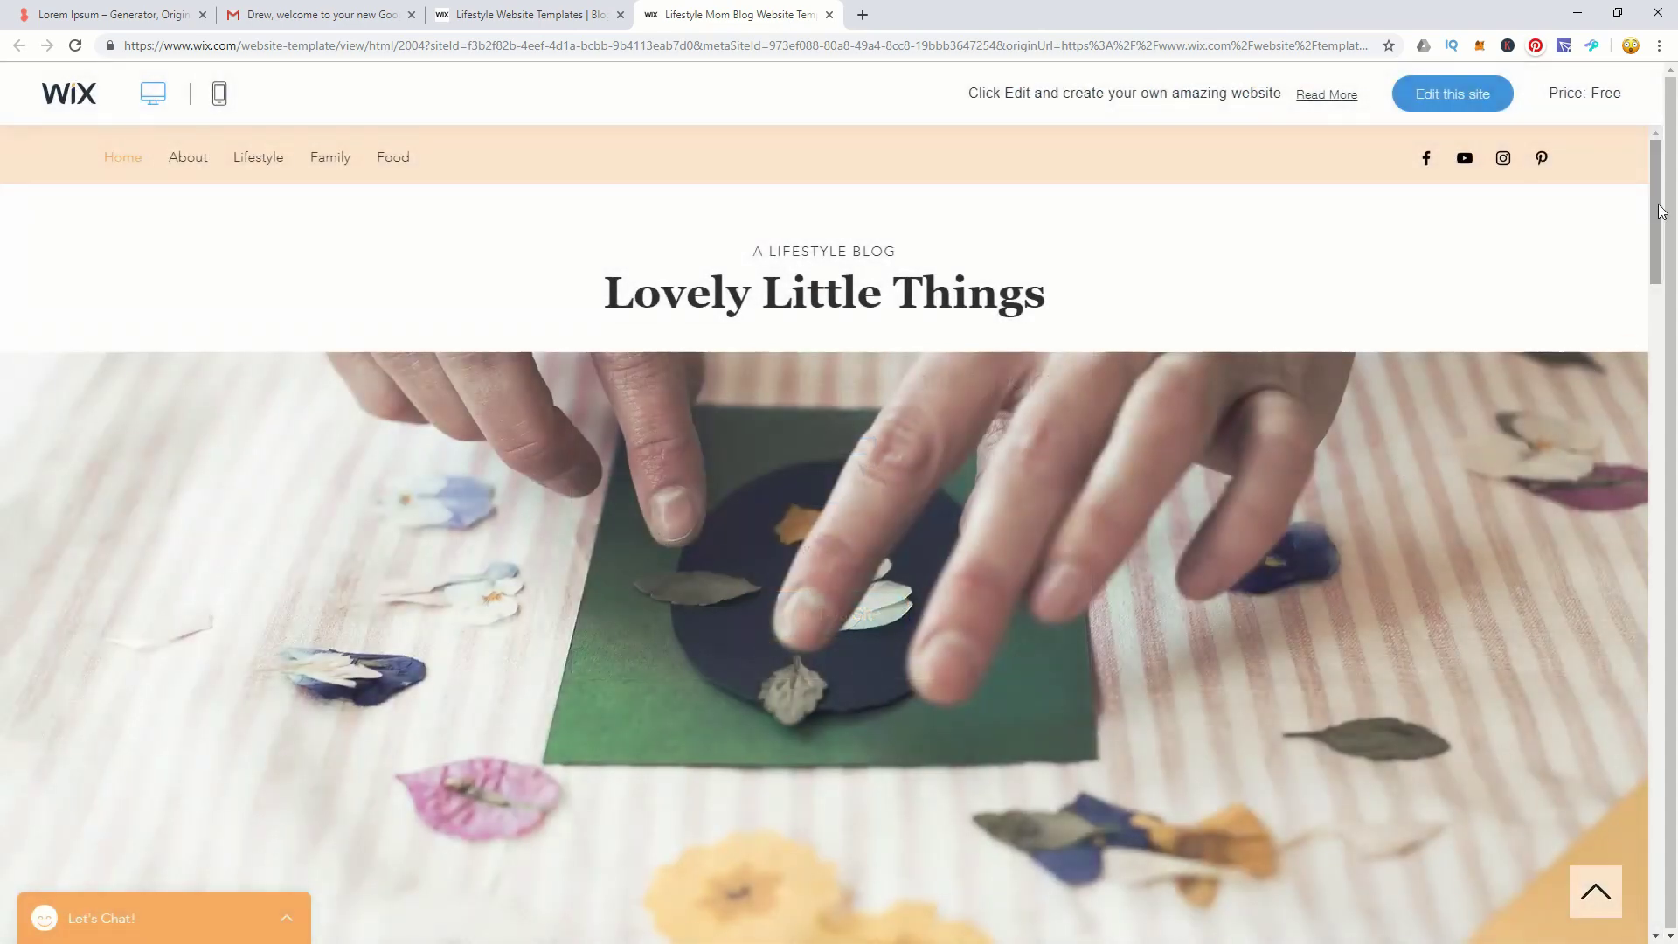
pyautogui.moveTo(1661, 211); pyautogui.dragTo(1649, 403)
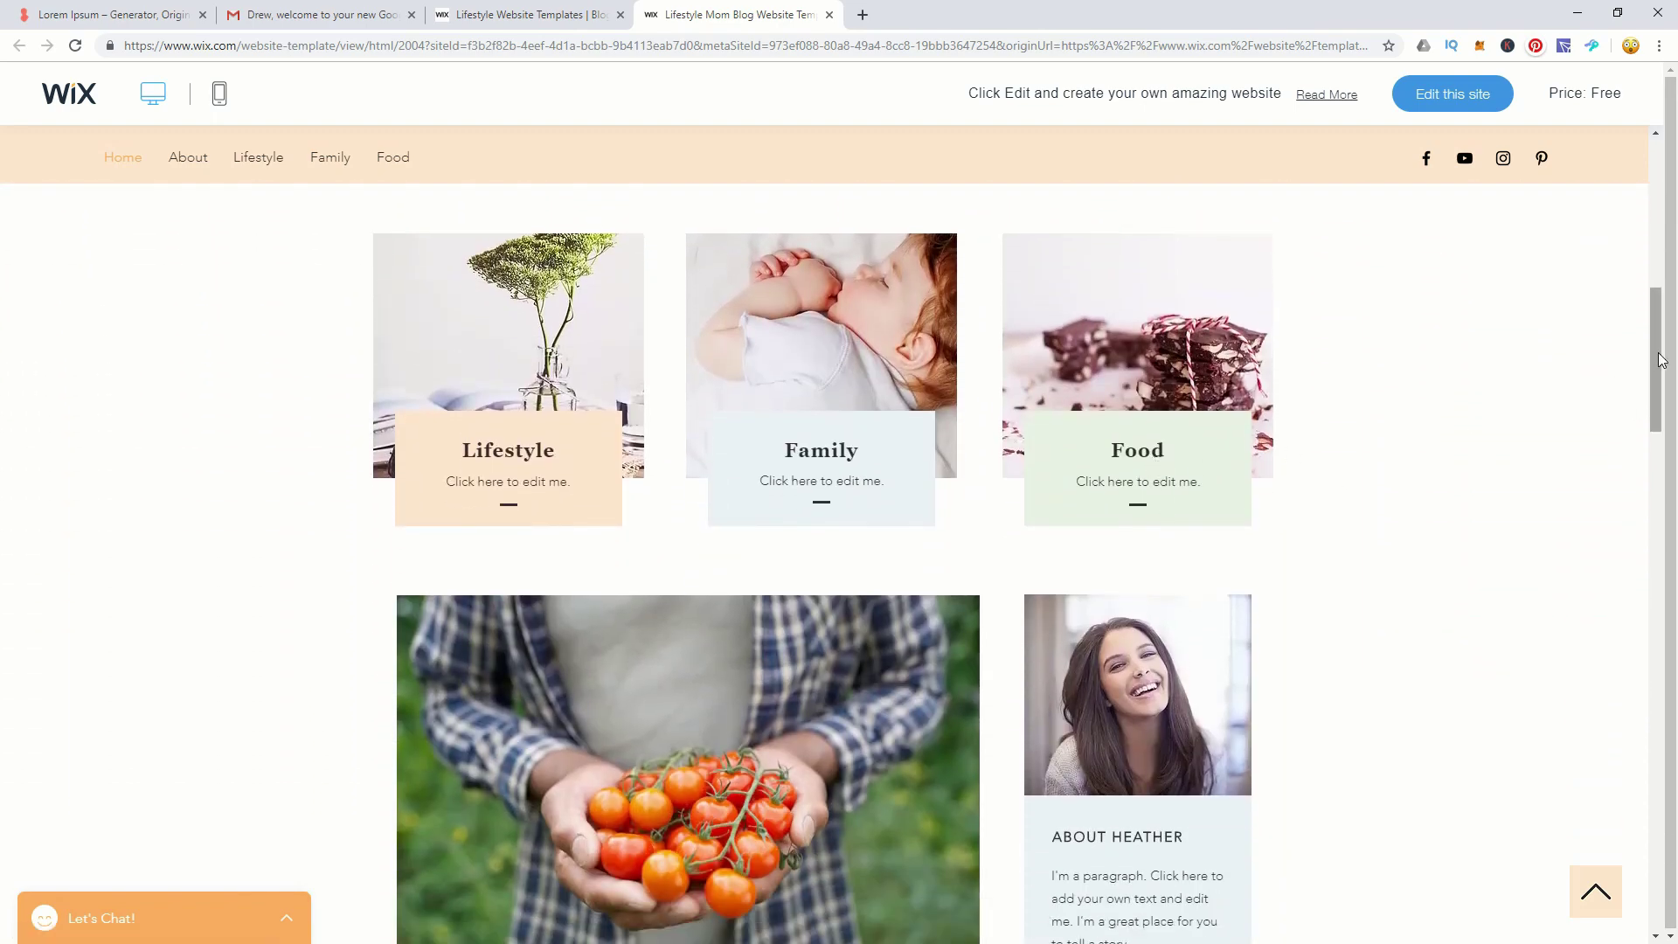
pyautogui.moveTo(1661, 360); pyautogui.dragTo(1650, 422)
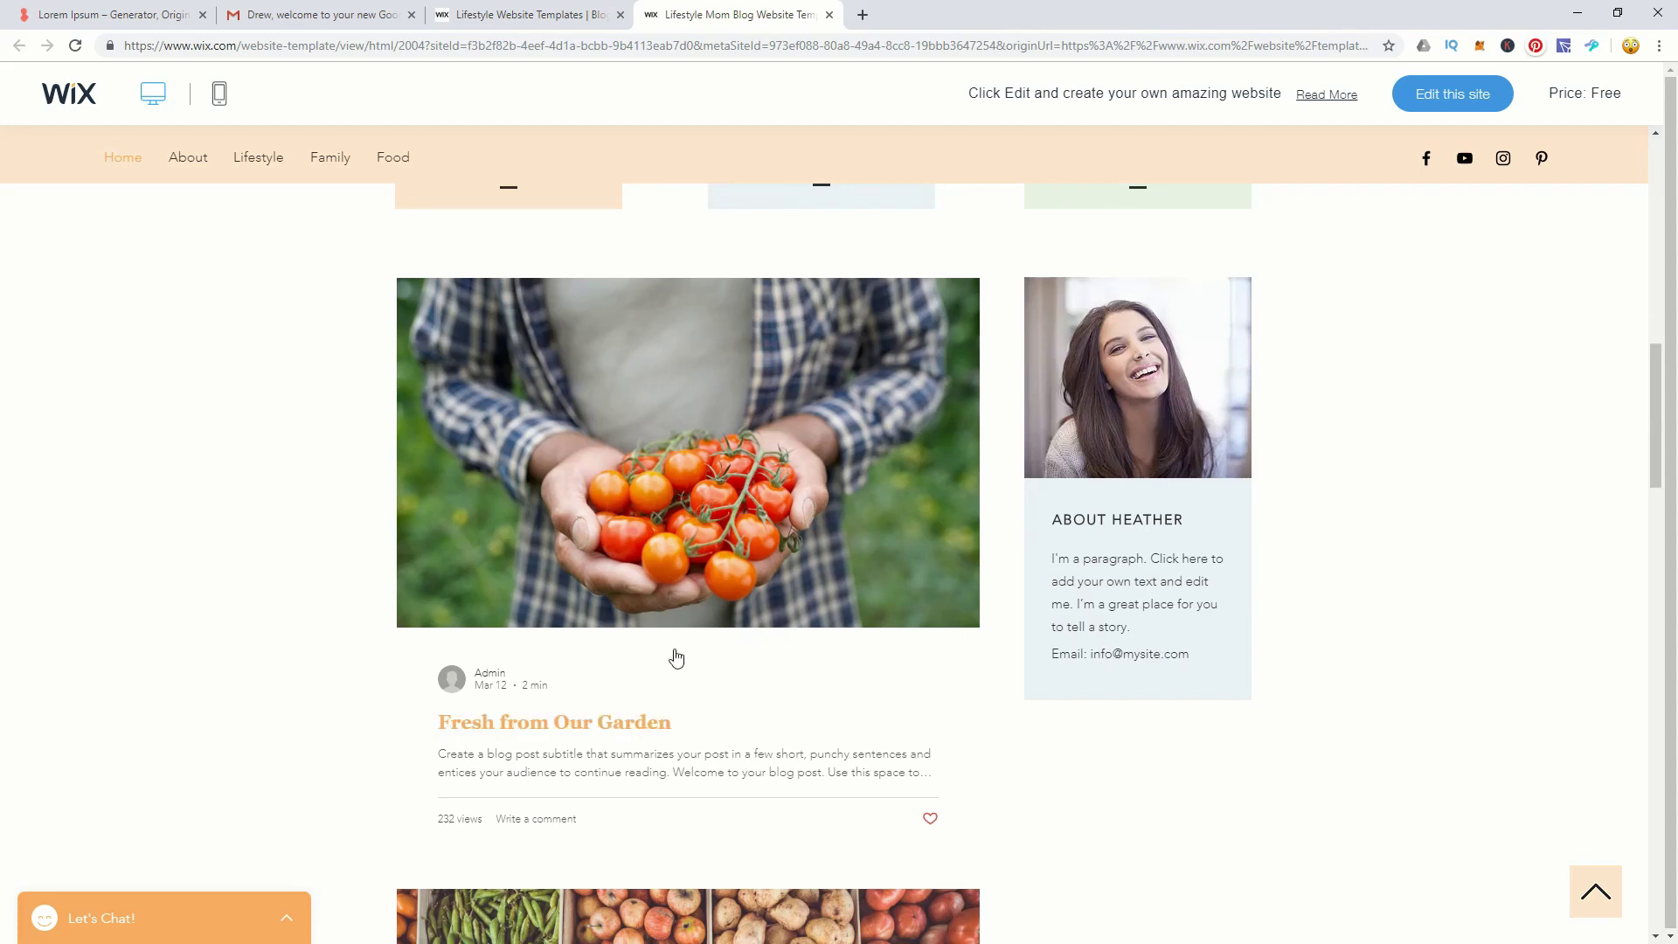
pyautogui.moveTo(1655, 404); pyautogui.dragTo(1643, 179)
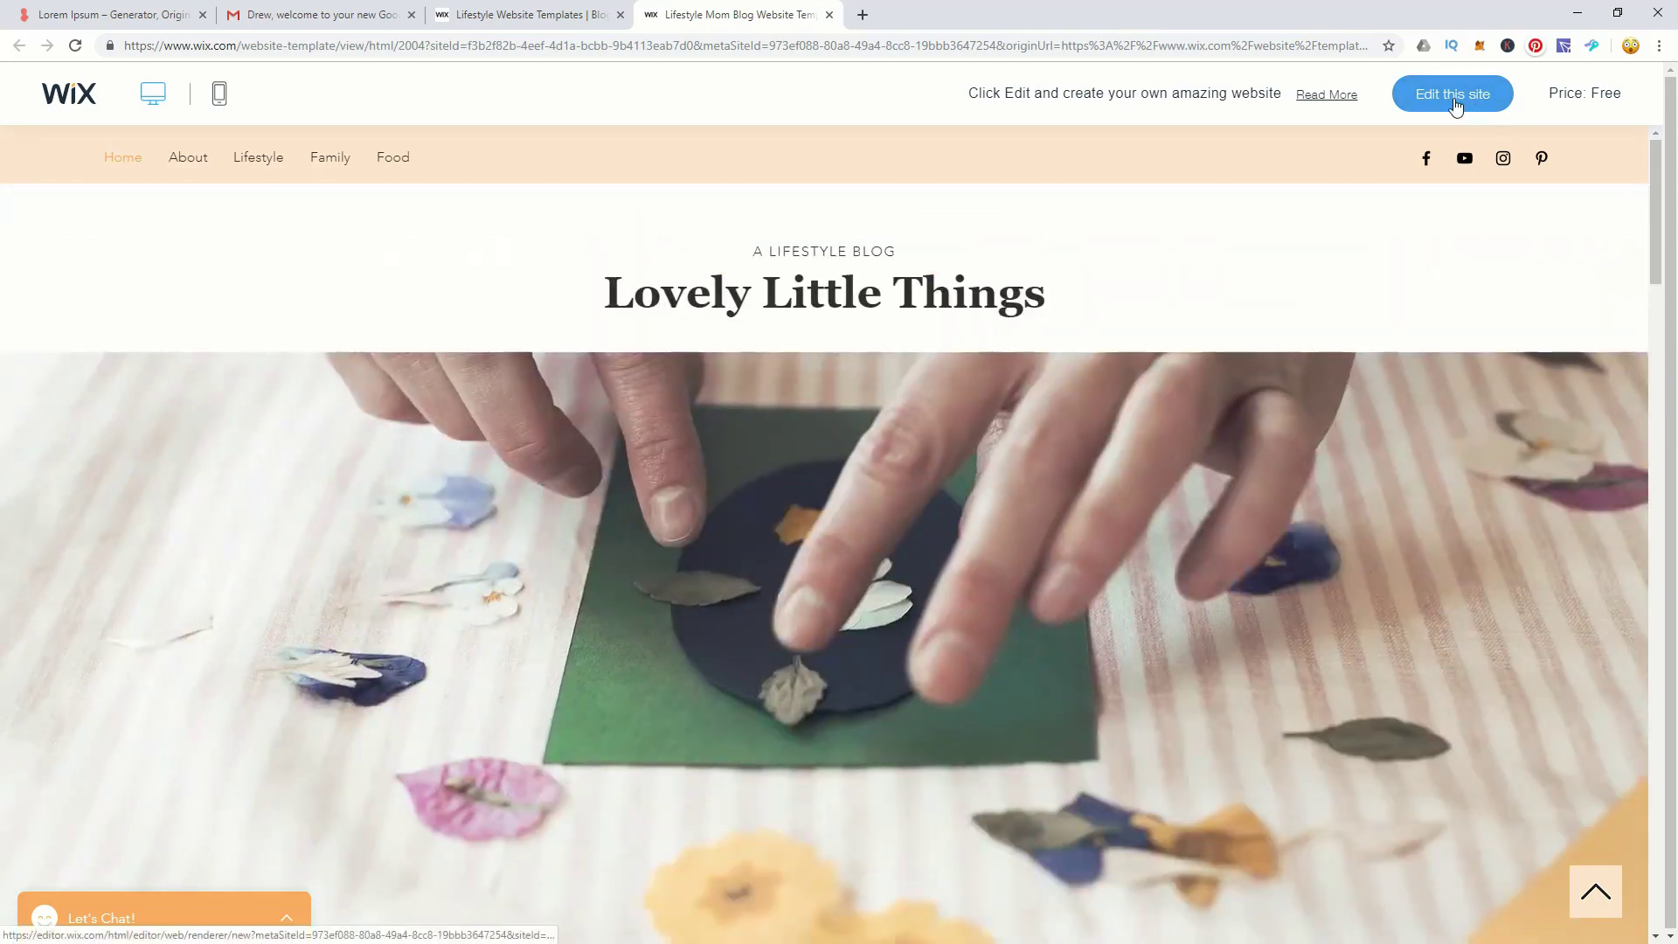
# Browse the remaining Lifestyle templates, return to the Lifestyle Mom Blog preview and open that template for editing.
pyautogui.click(512, 15)
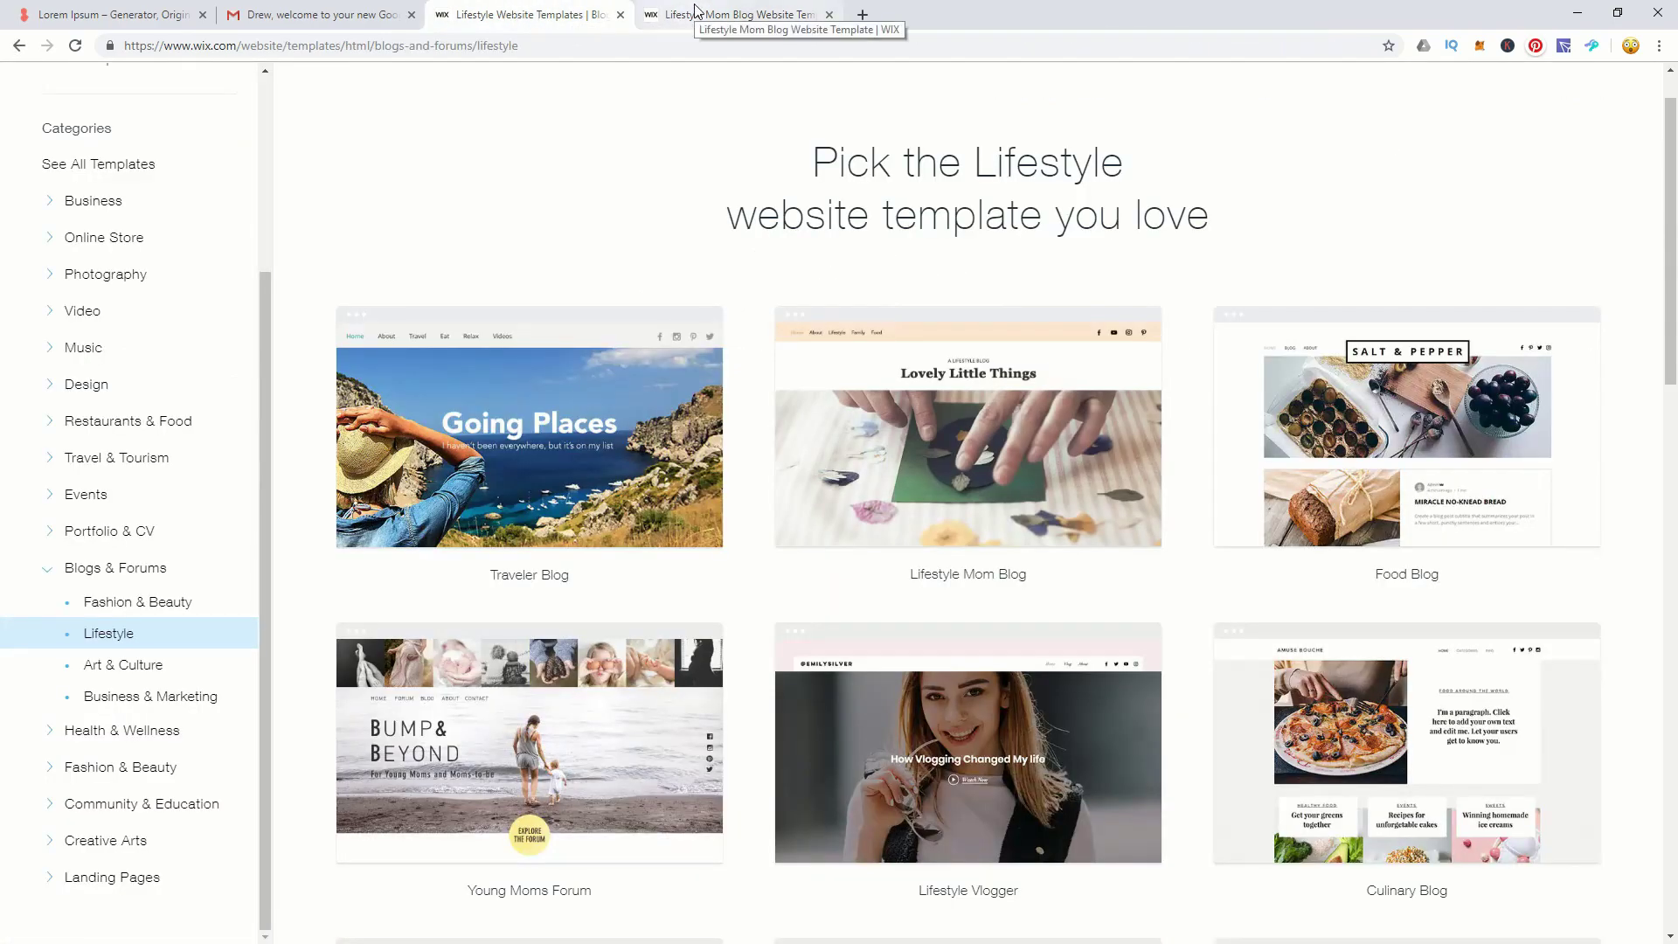
pyautogui.scroll(-9, 1142, 355)
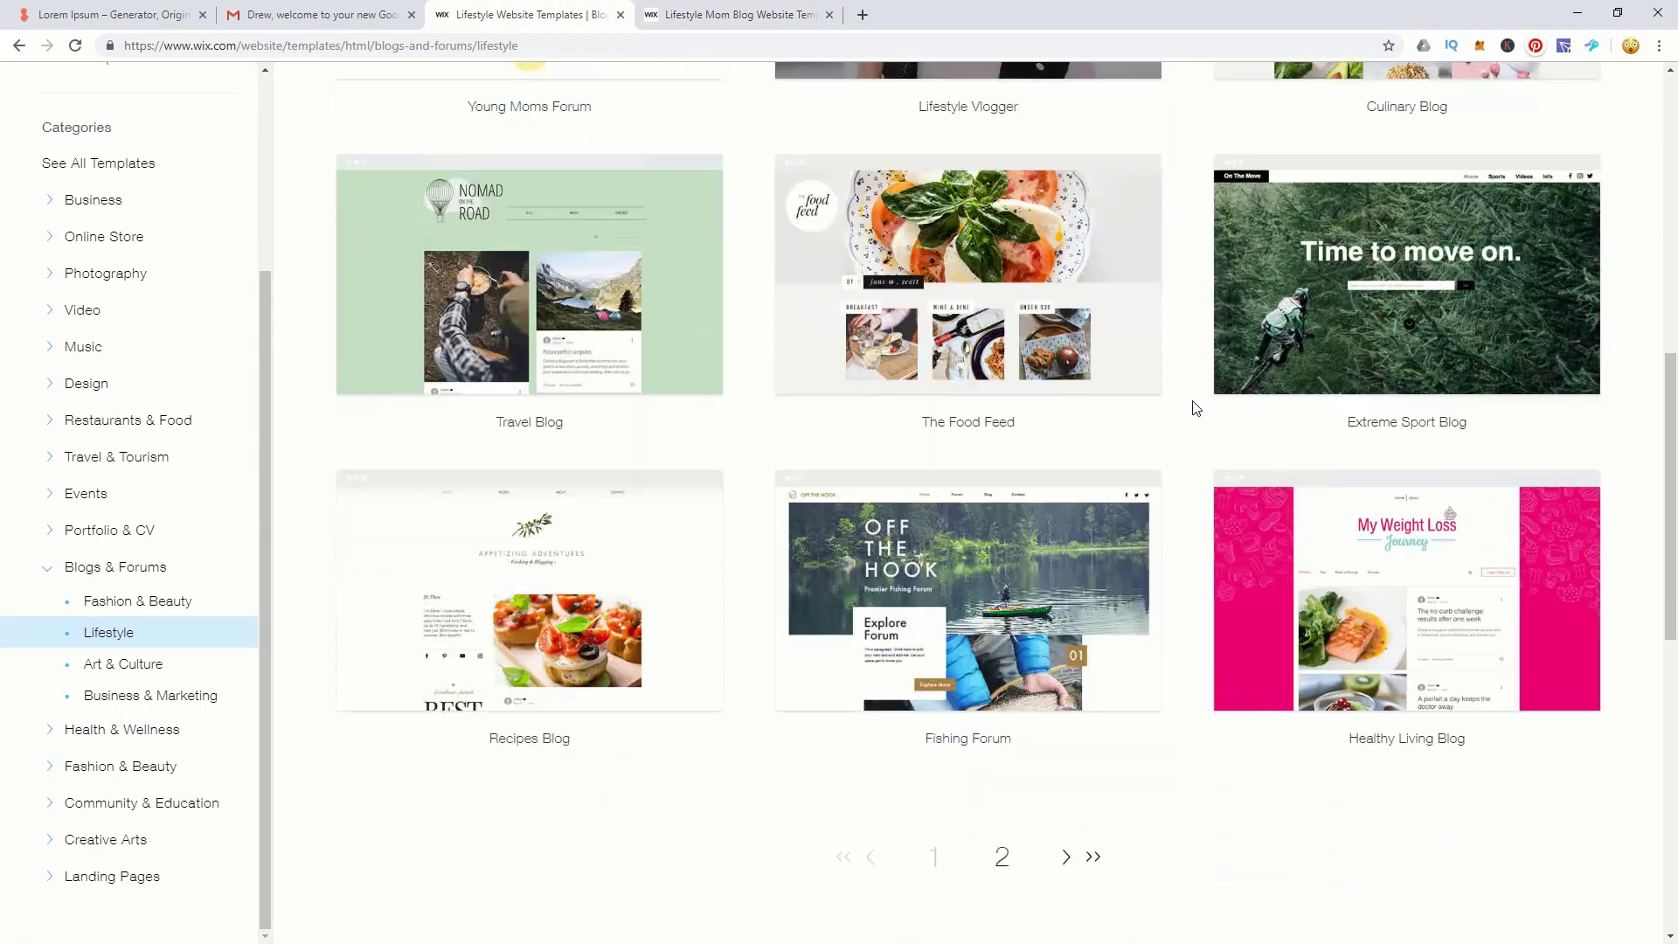
pyautogui.scroll(-2, 1196, 408)
pyautogui.click(710, 14)
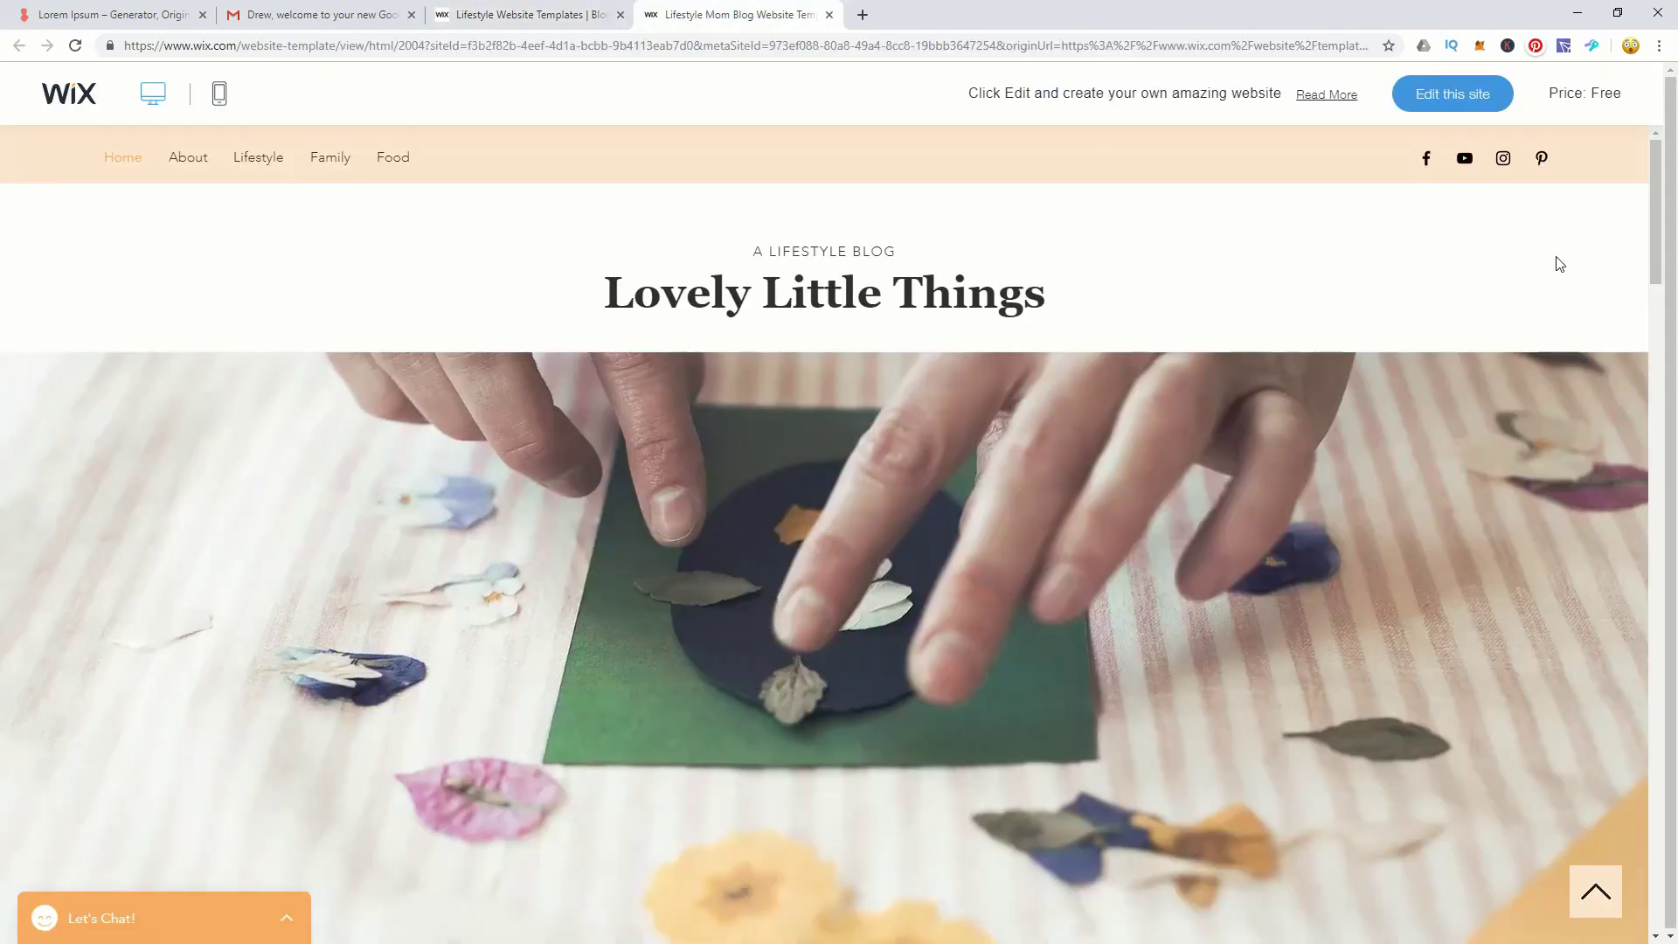
pyautogui.click(1451, 100)
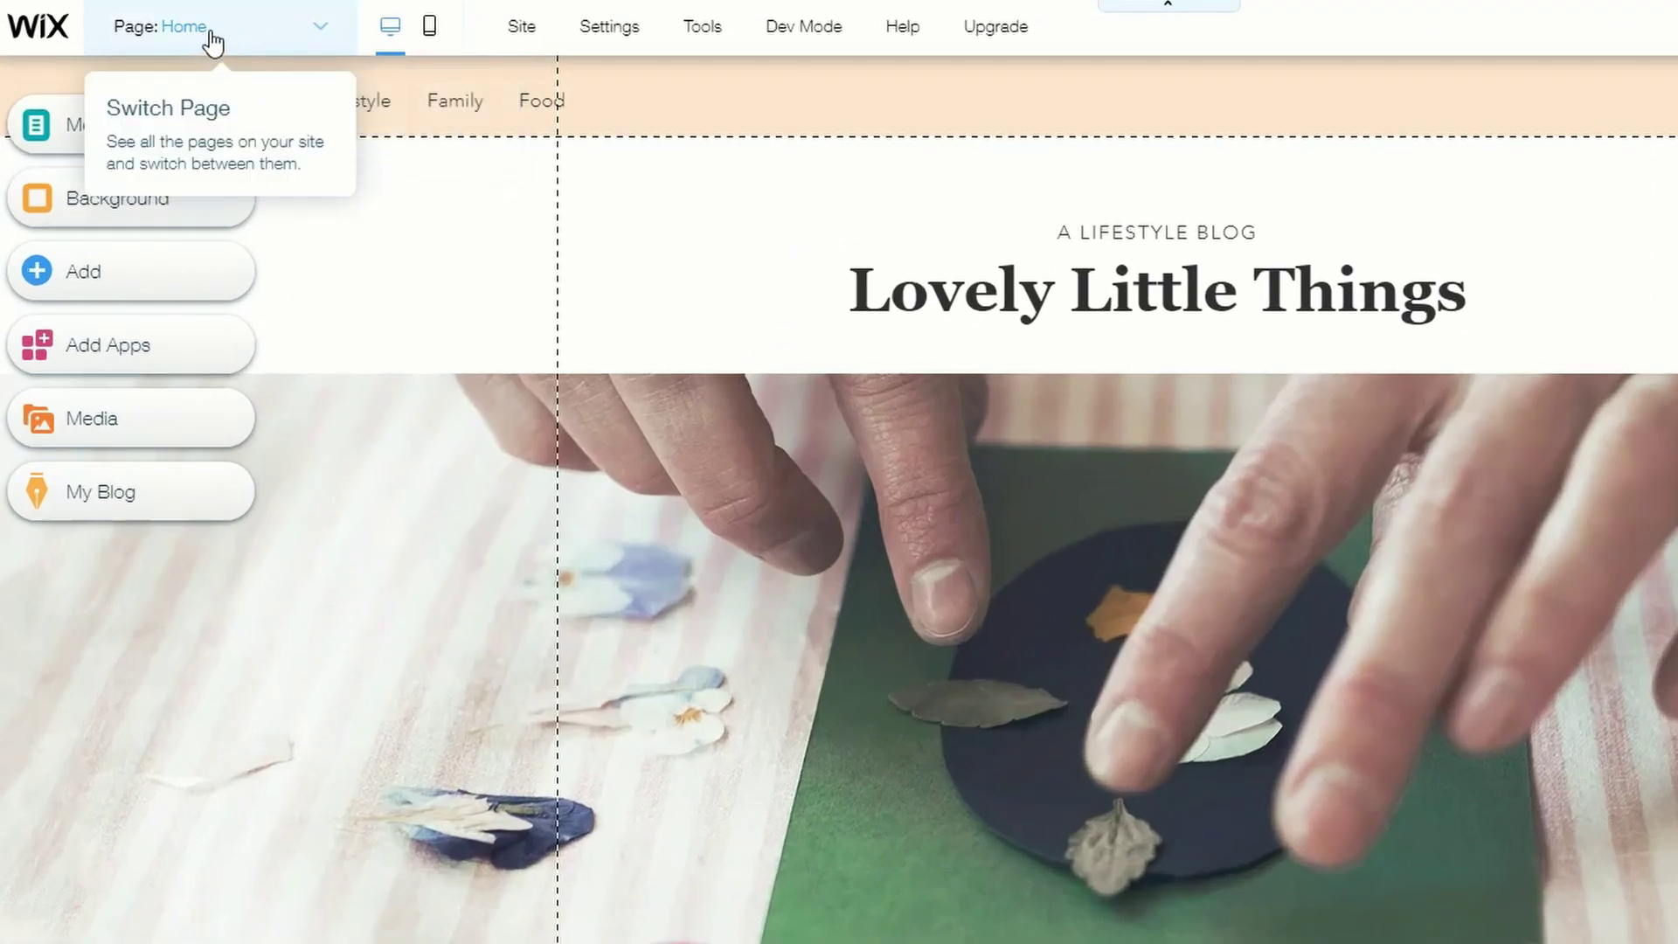
# Switch the editor to the About page and return to the Home page.
pyautogui.click(323, 30)
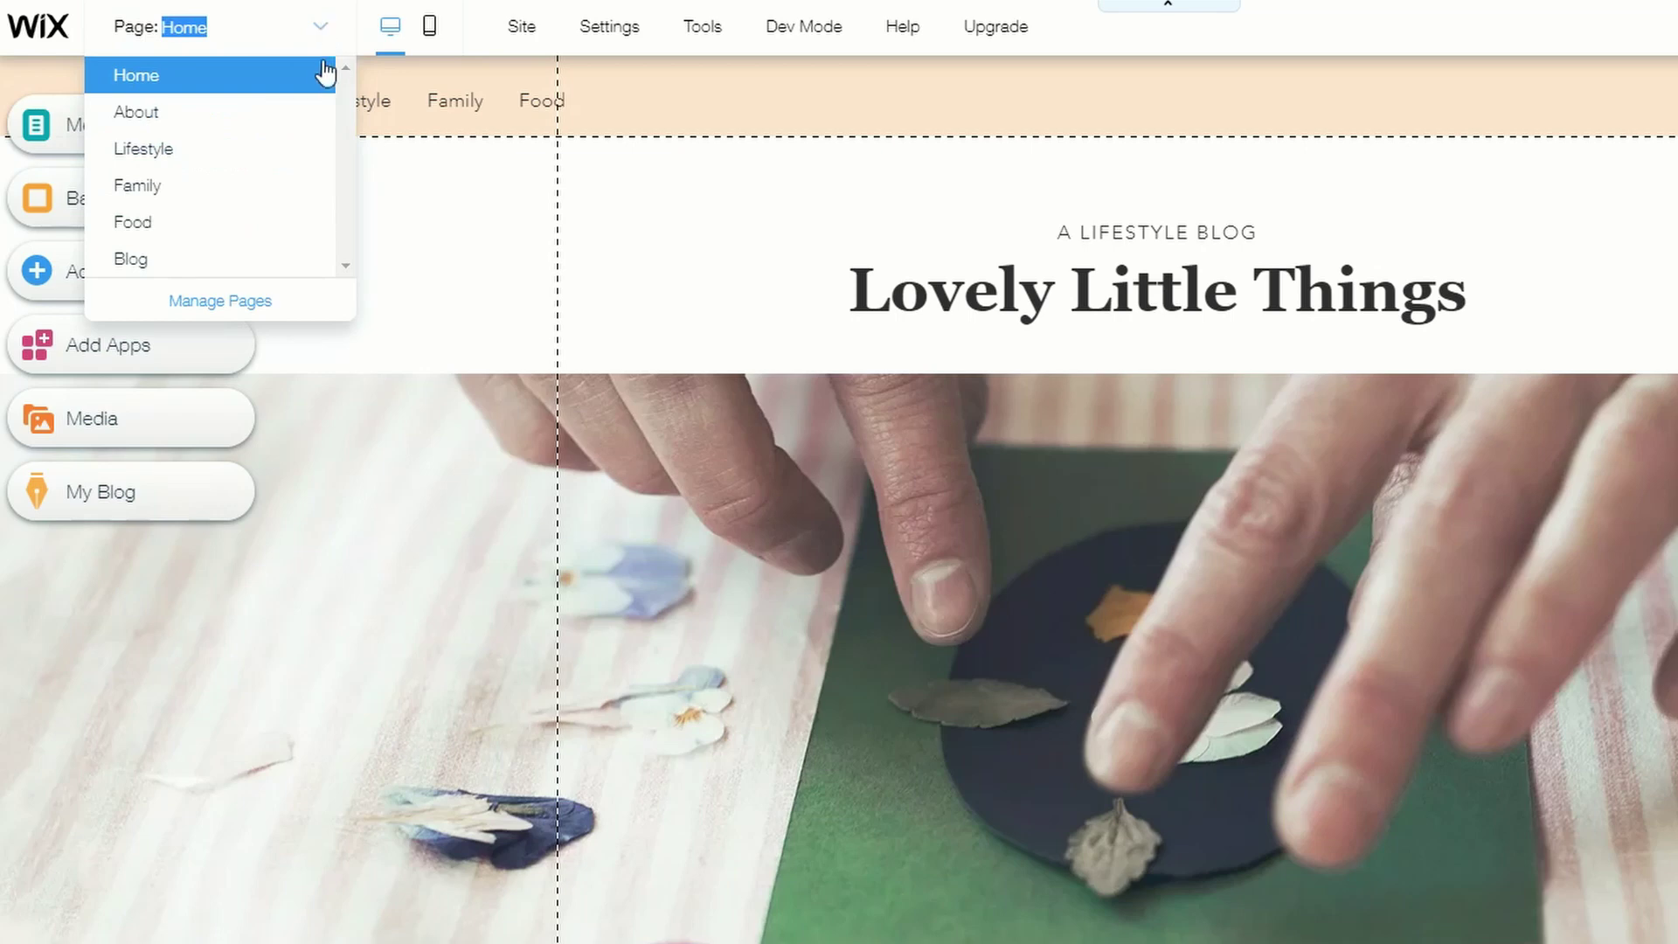
pyautogui.click(262, 114)
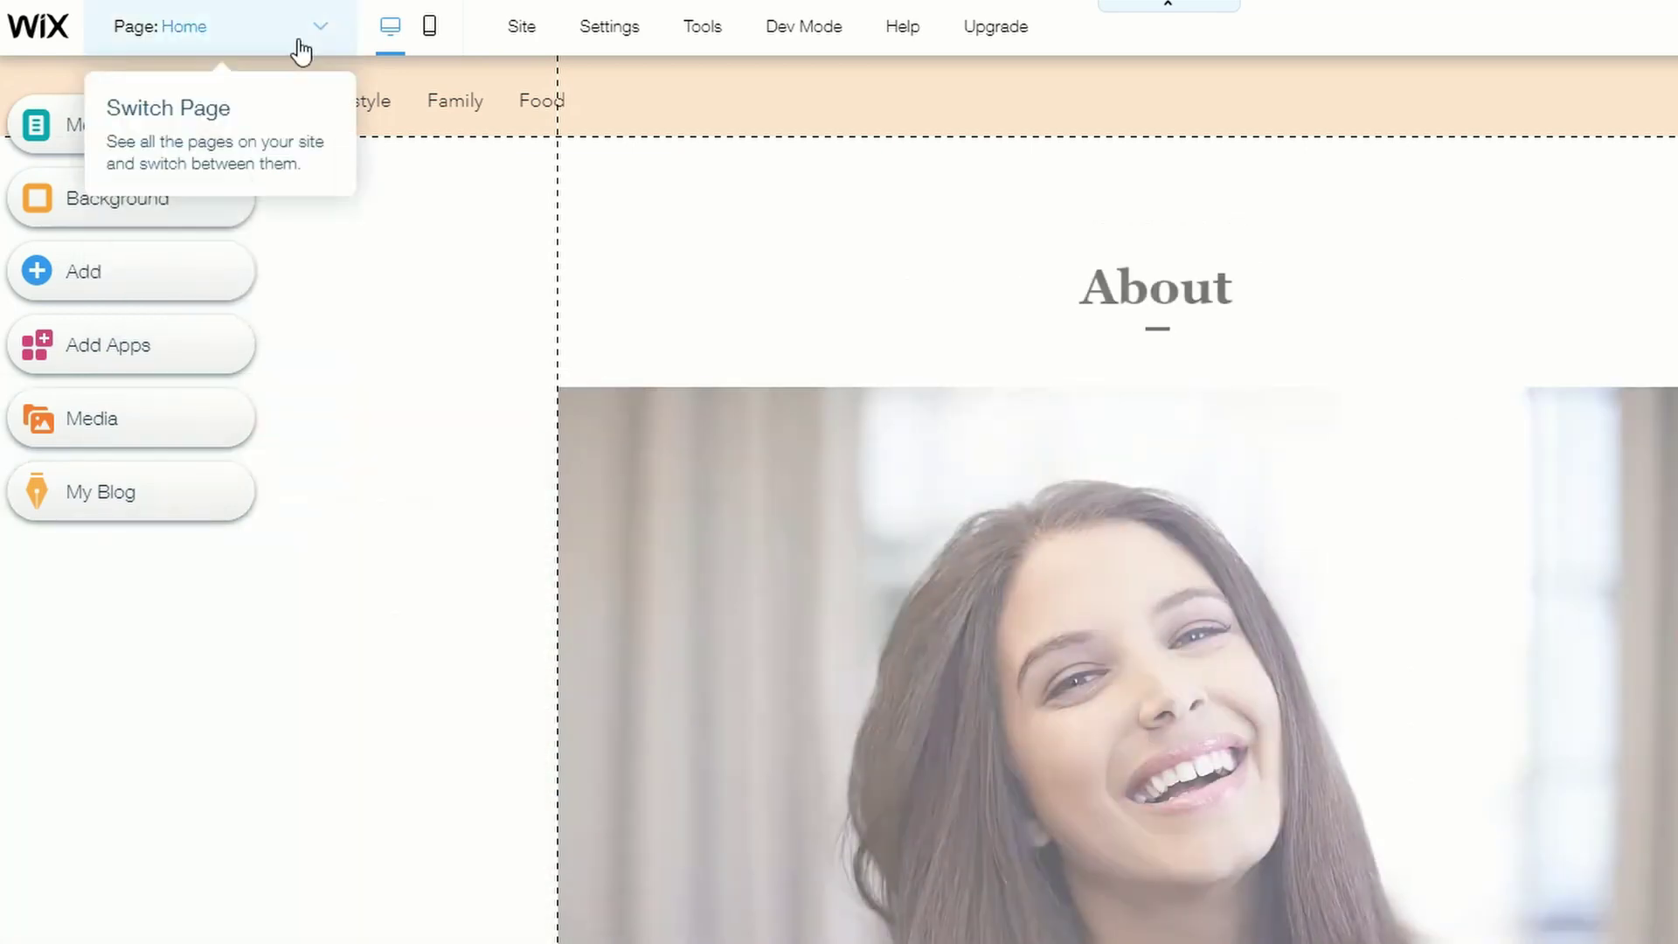
pyautogui.click(322, 33)
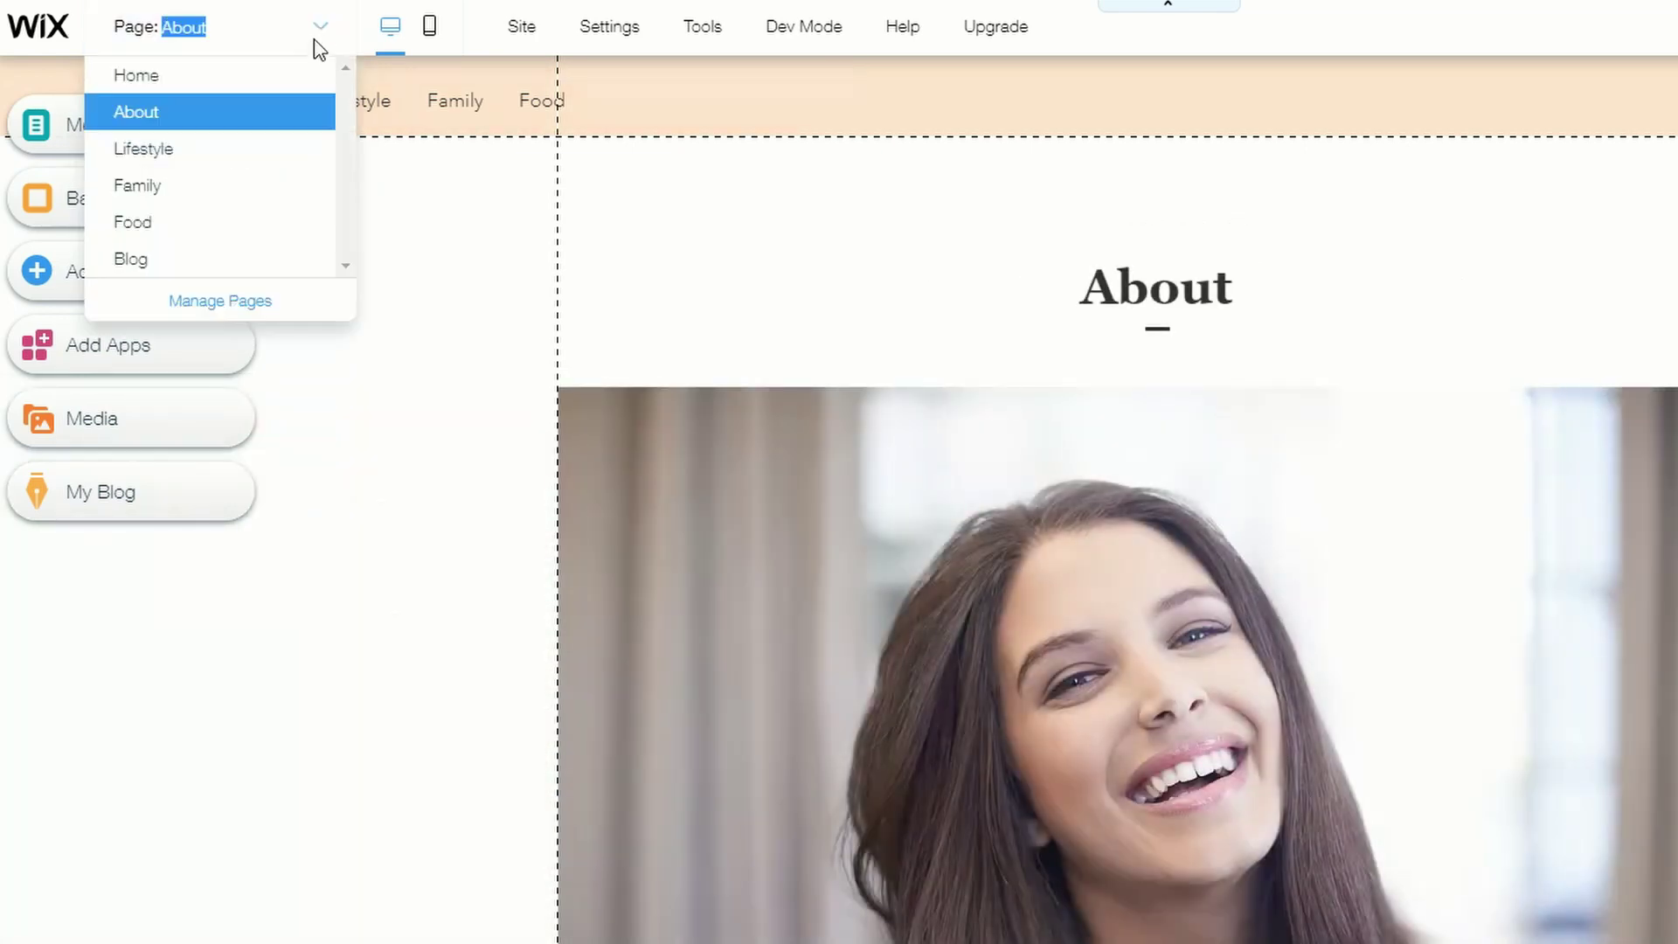
pyautogui.click(234, 158)
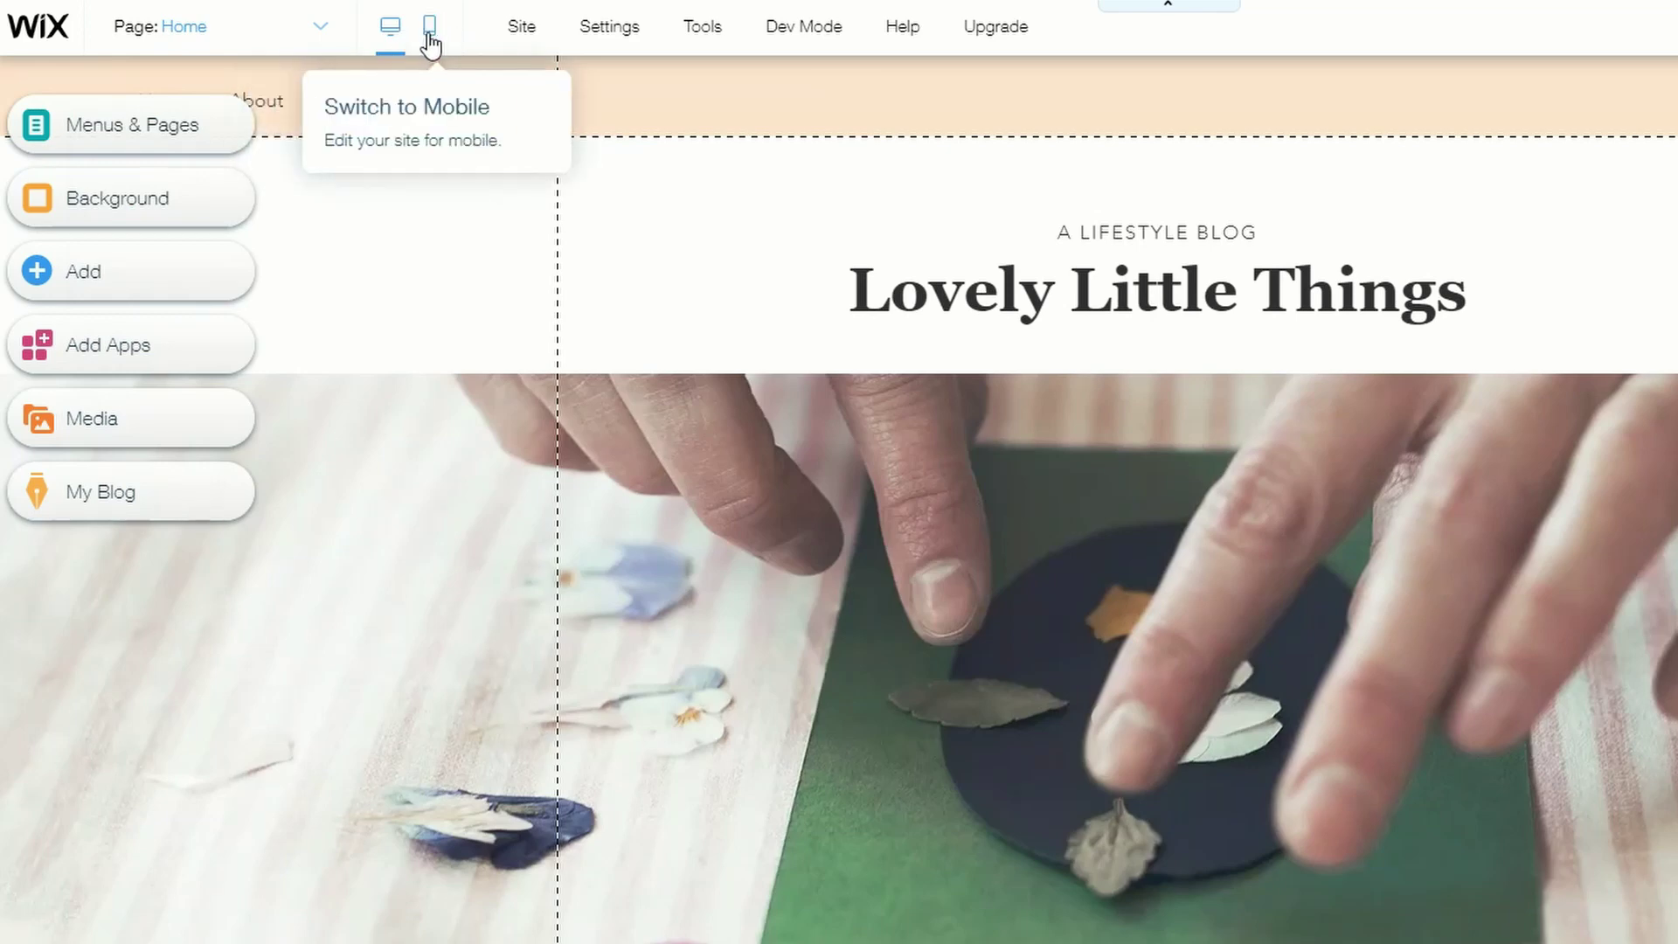
# Switch to the mobile editor, skipping its introduction, and look through the mobile layout of the Home page.
pyautogui.click(430, 39)
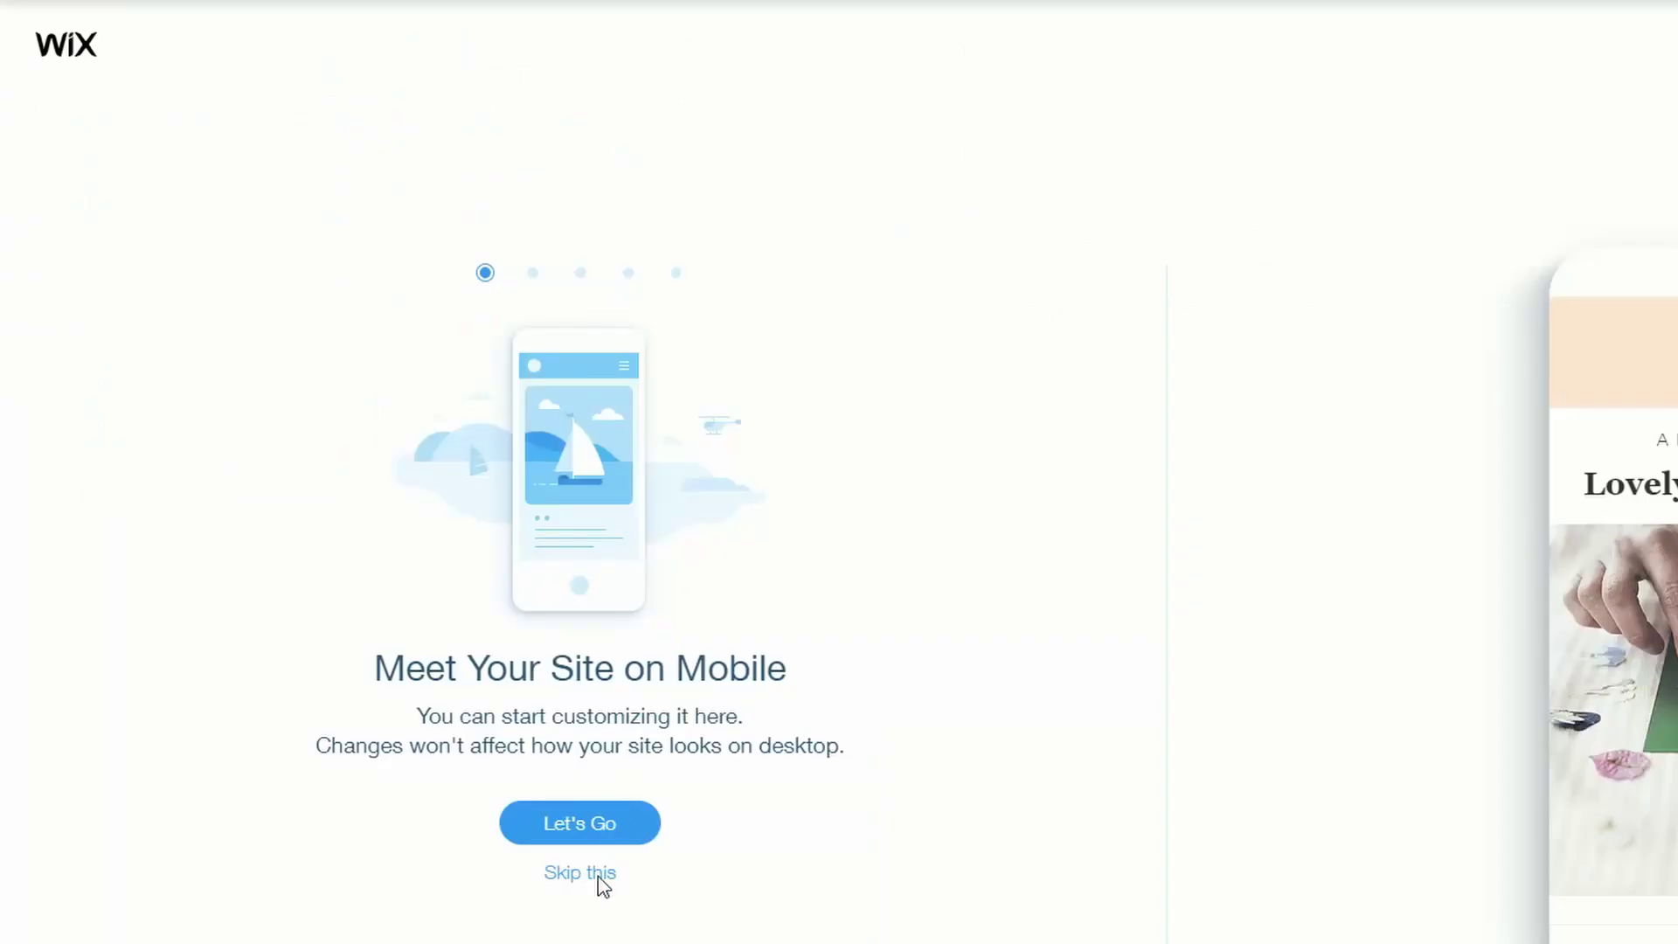
pyautogui.click(580, 874)
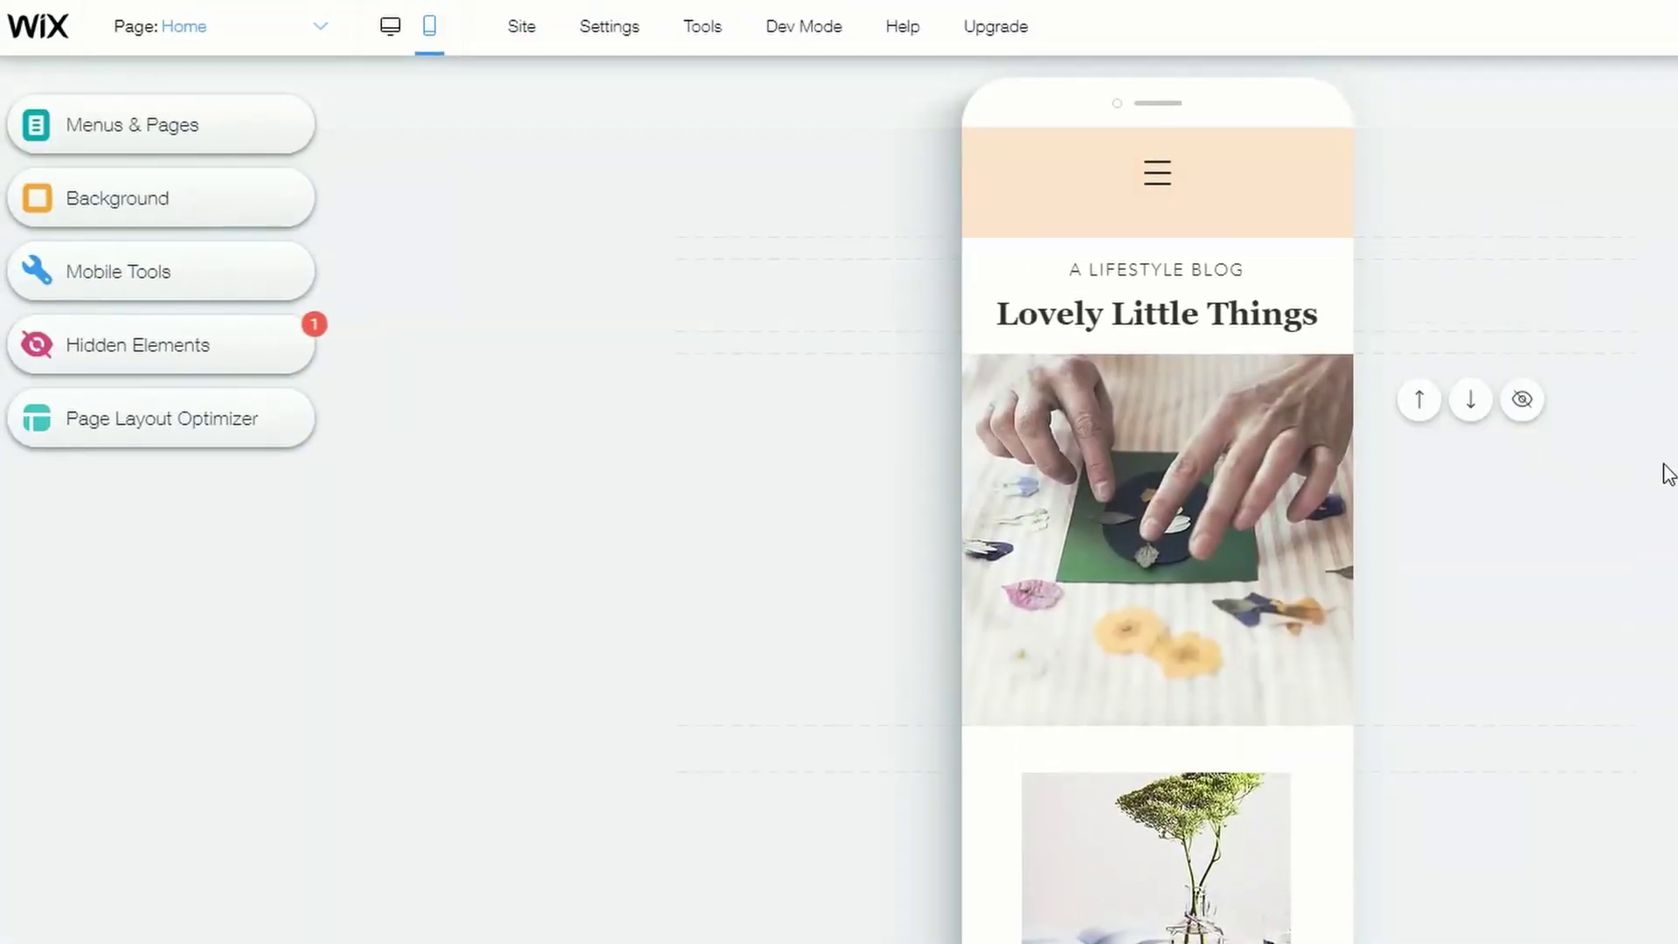
pyautogui.click(1473, 402)
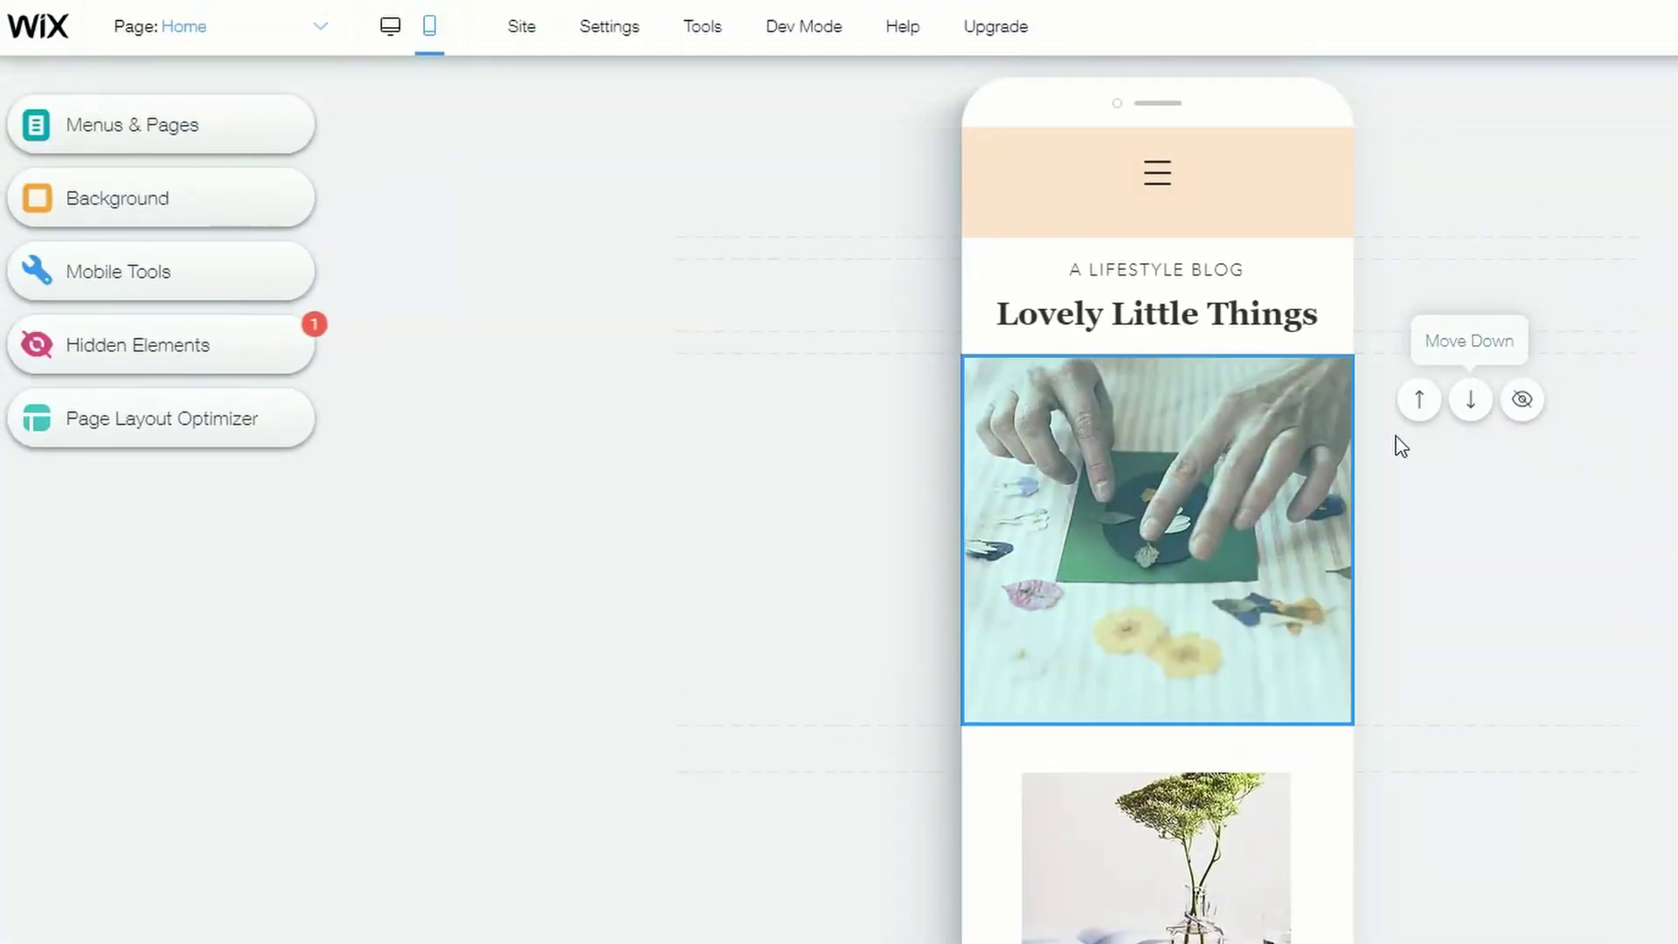
pyautogui.scroll(-2, 1307, 464)
pyautogui.scroll(-5, 1308, 472)
pyautogui.scroll(-5, 1311, 481)
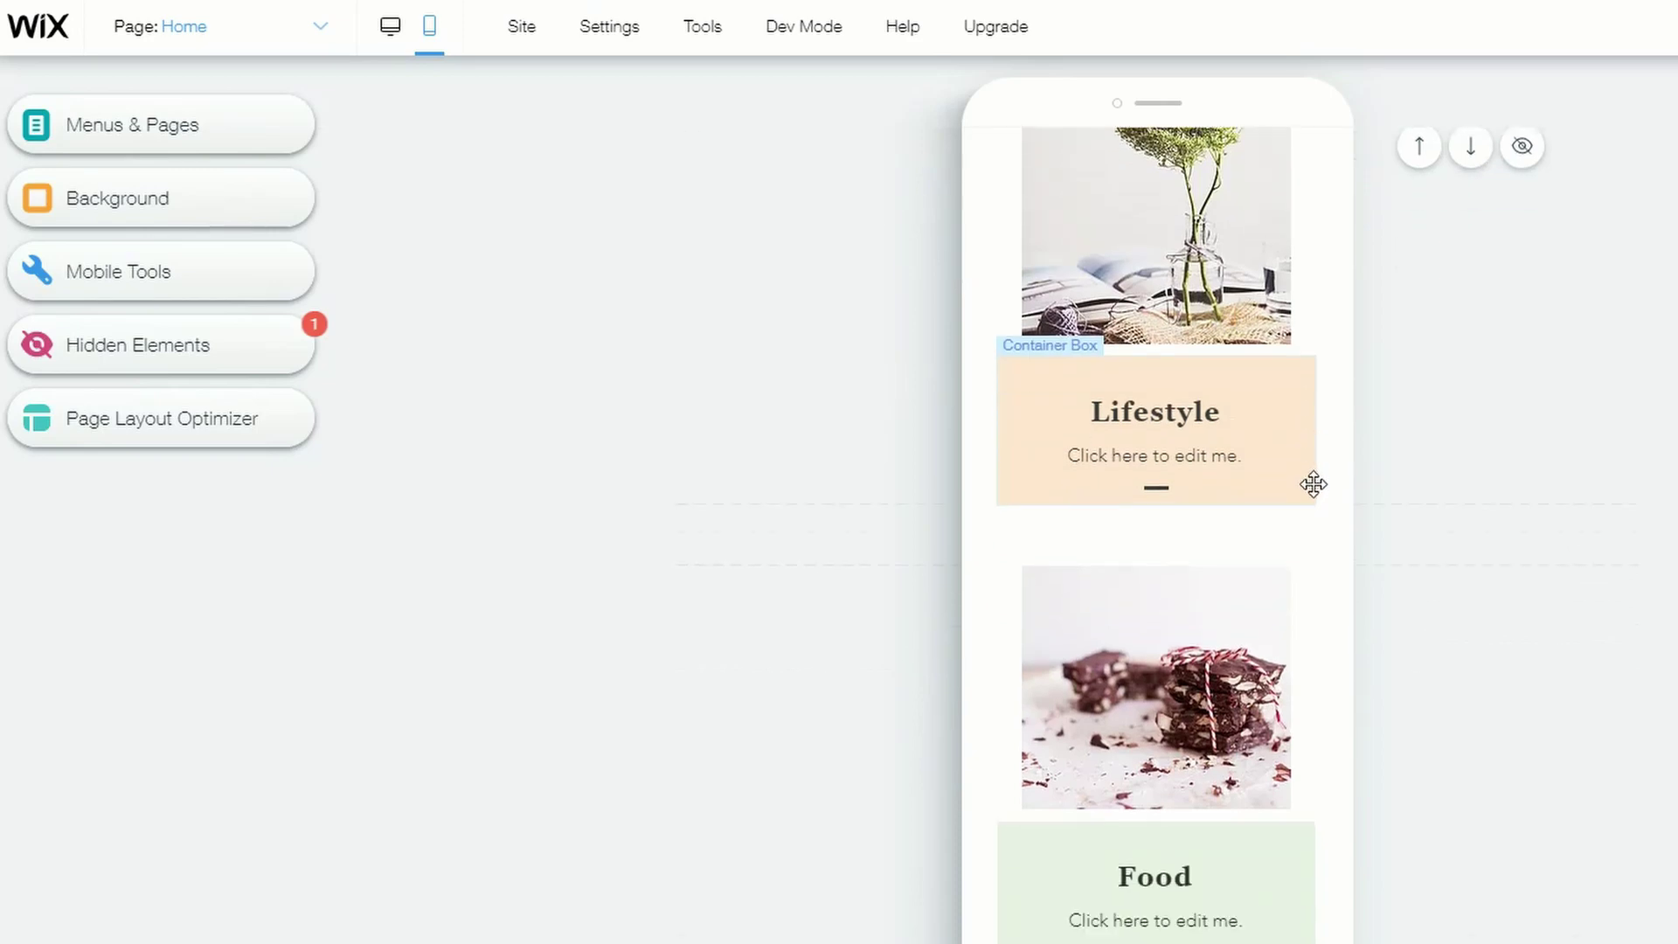
pyautogui.scroll(-2, 1321, 496)
pyautogui.scroll(-5, 1322, 497)
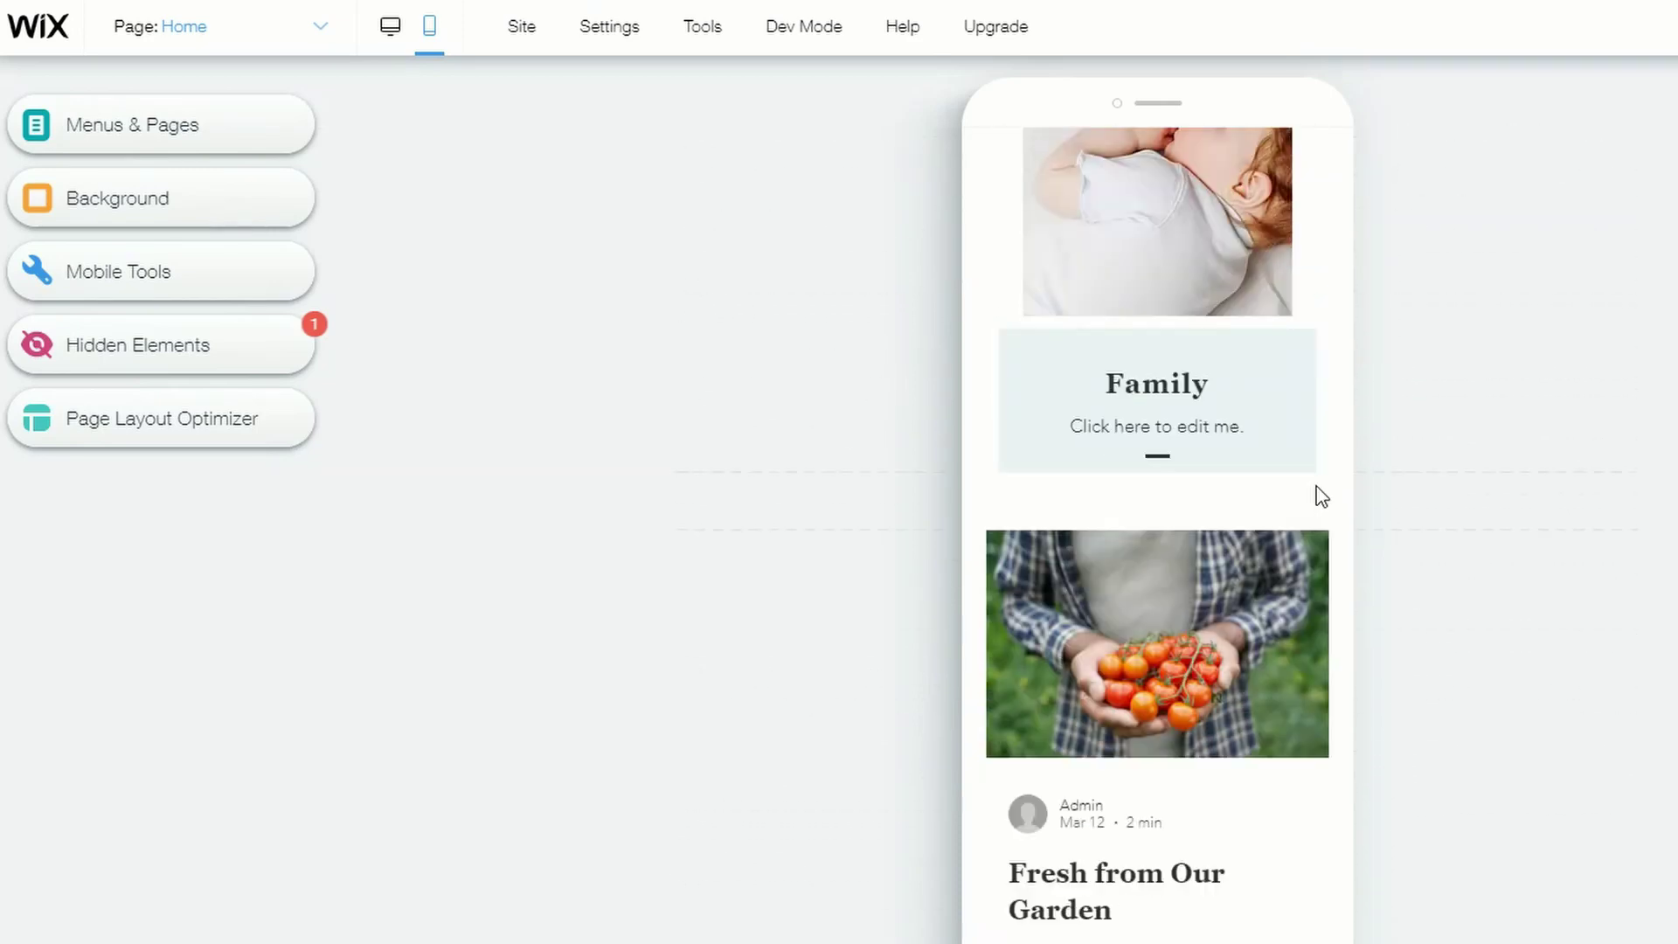
pyautogui.moveTo(1368, 596)
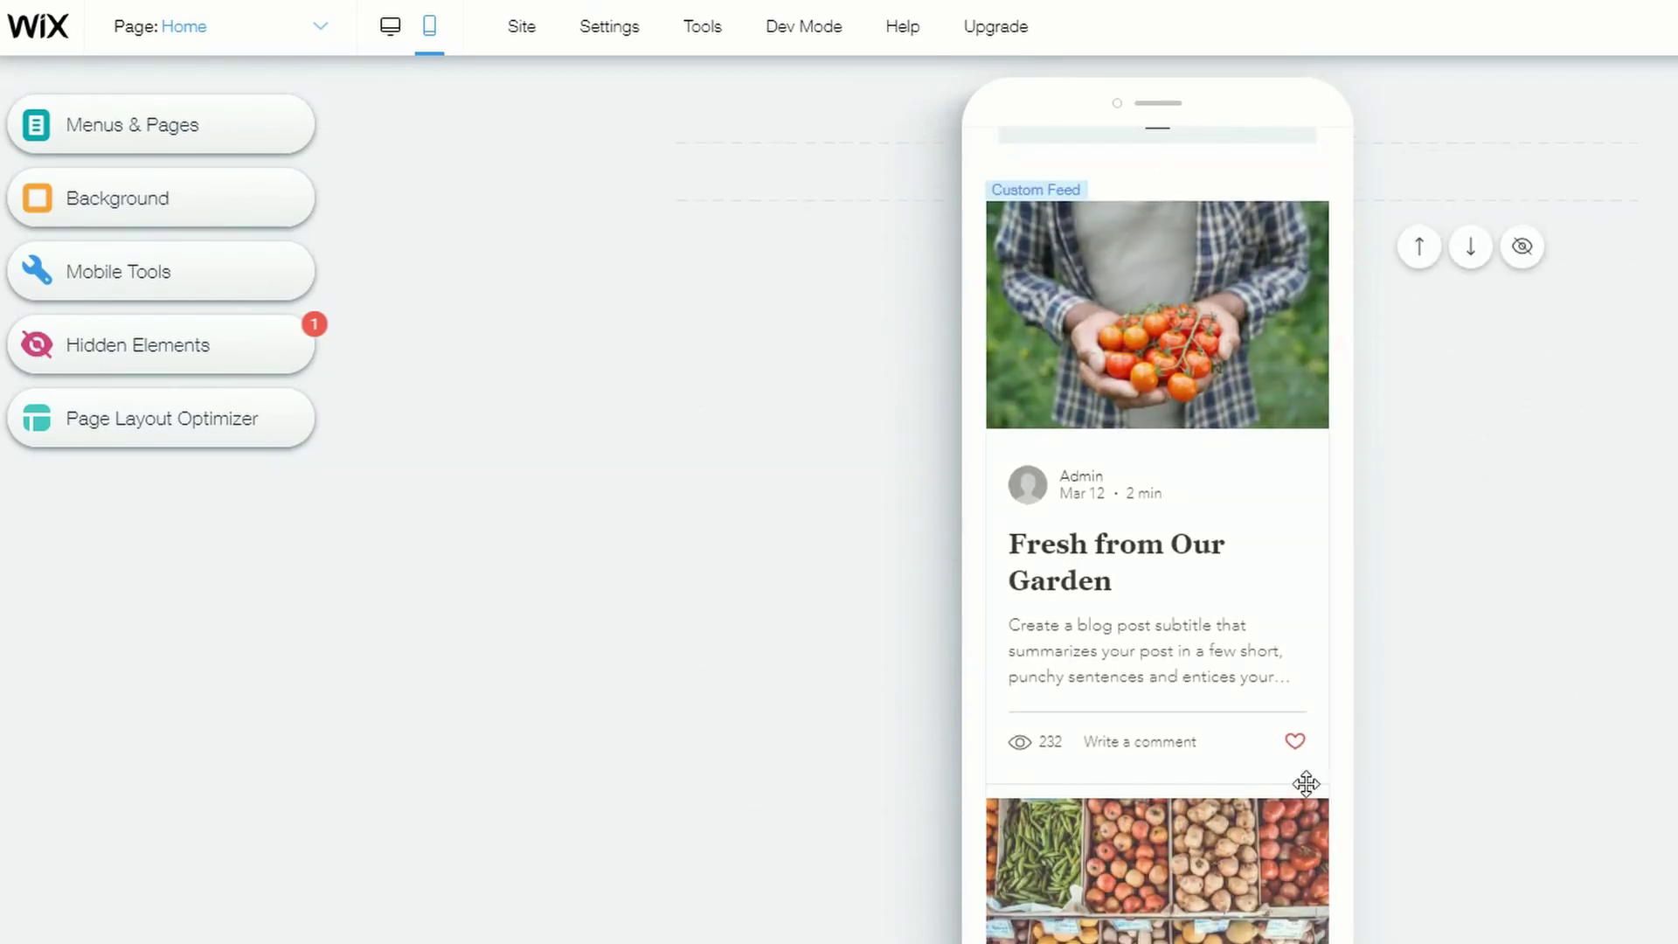
pyautogui.scroll(-3, 1319, 592)
pyautogui.scroll(15, 1316, 623)
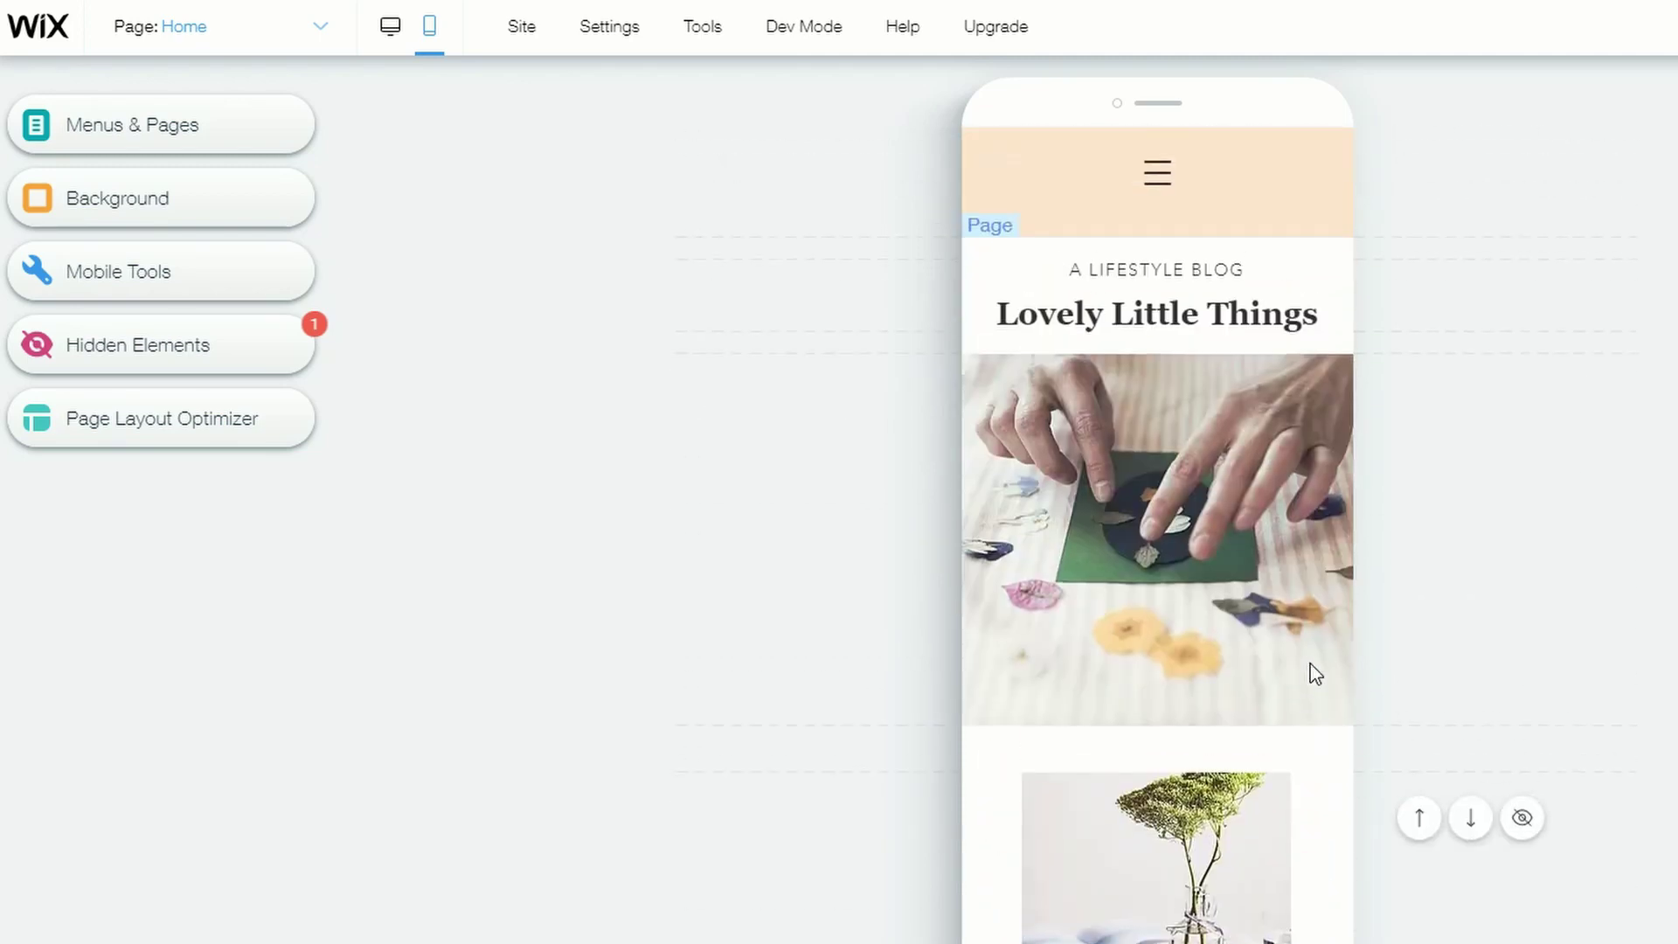
pyautogui.moveTo(1310, 664)
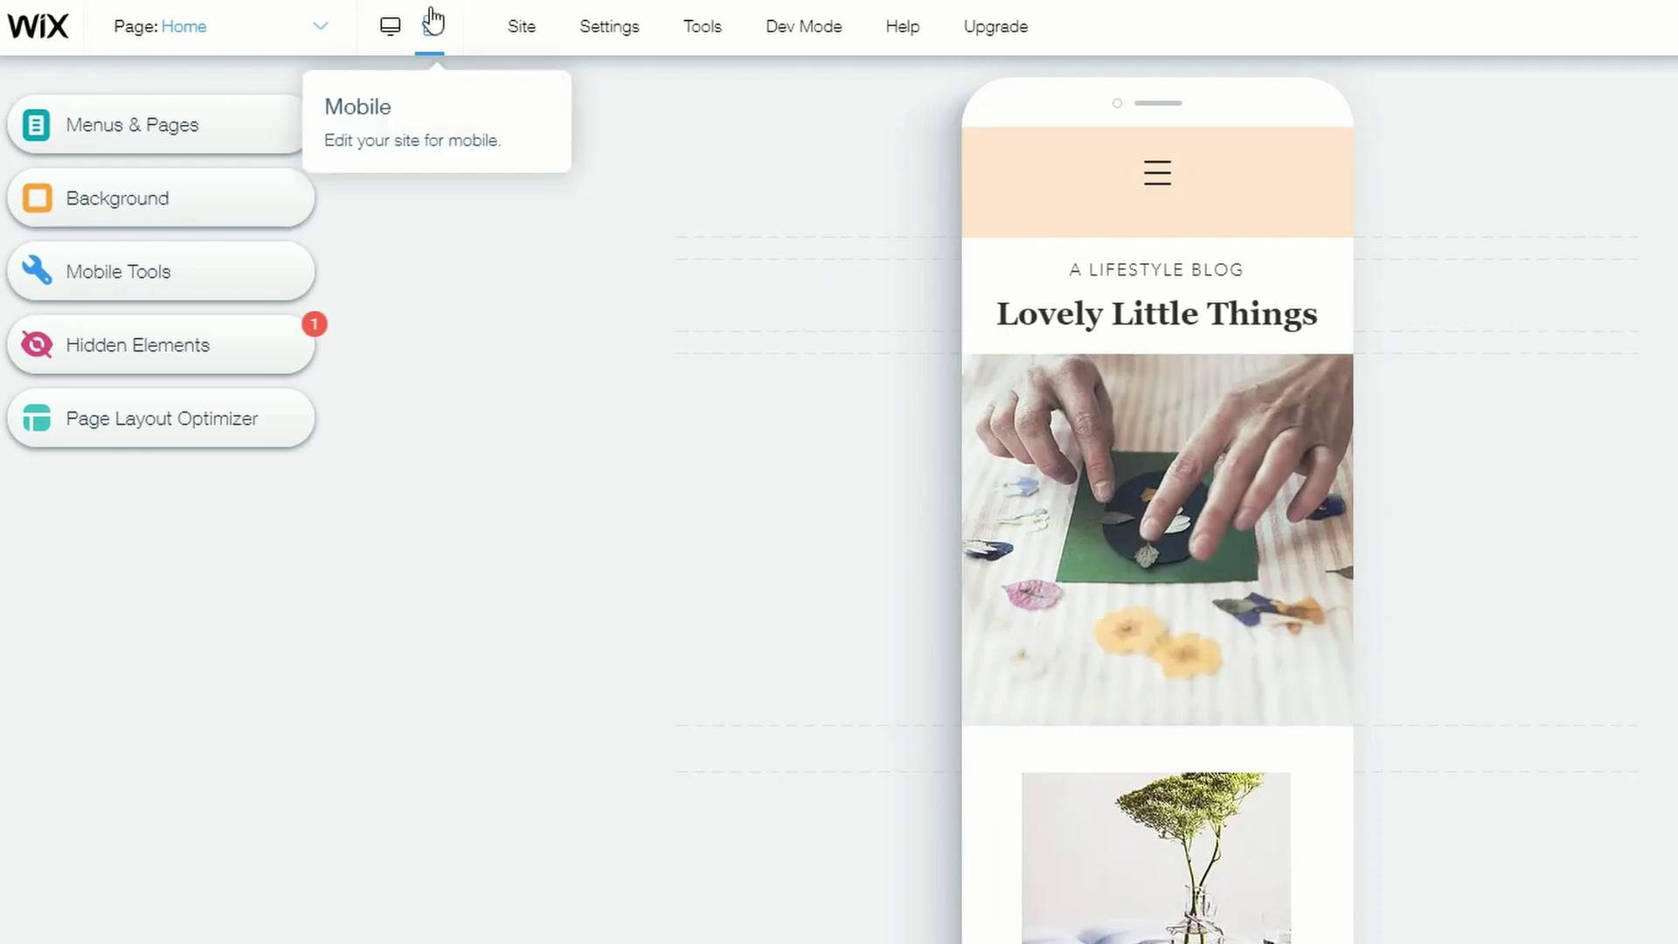
# Return to the desktop editor and preview the site.
pyautogui.click(390, 34)
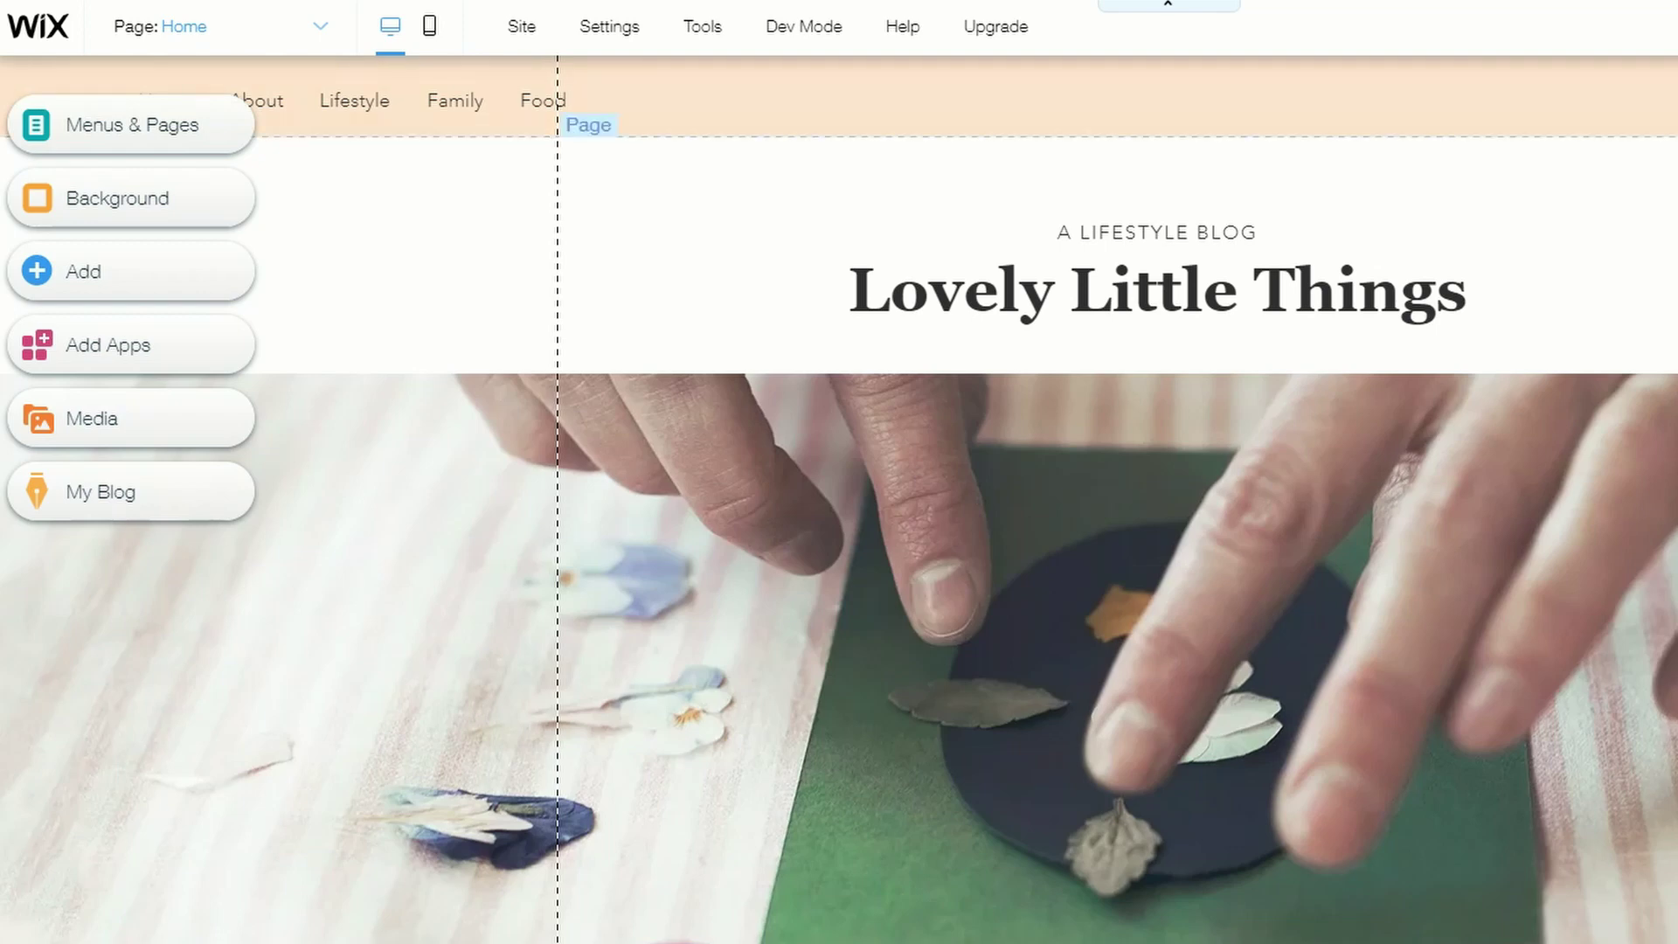
pyautogui.moveTo(535, 38)
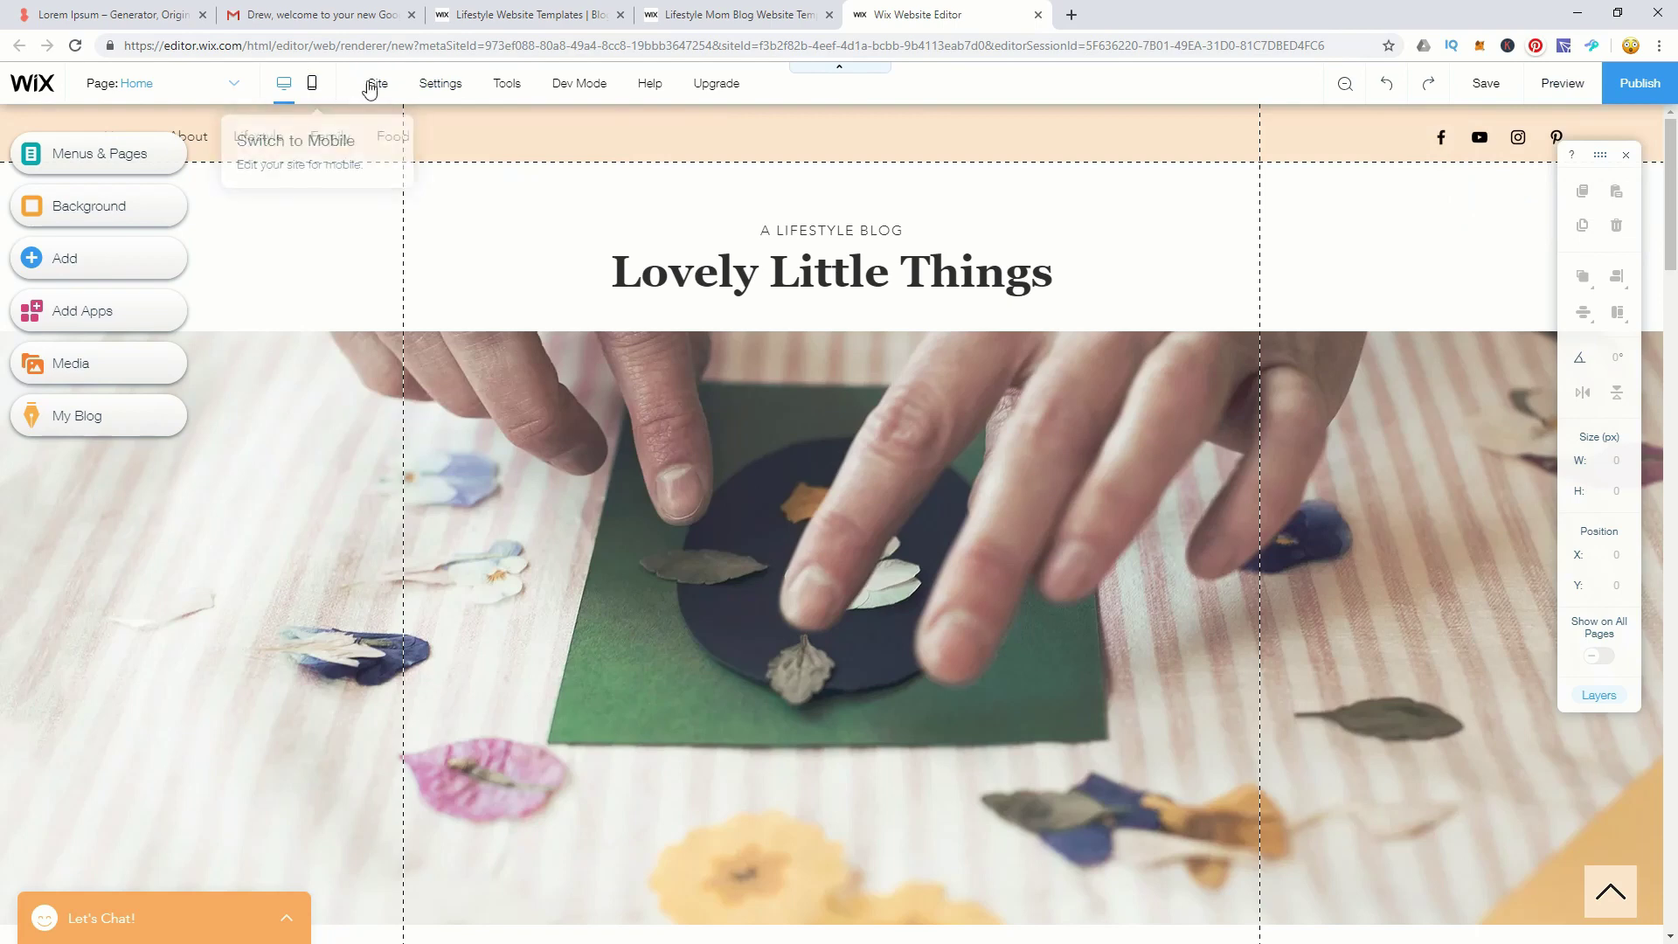
pyautogui.click(1561, 84)
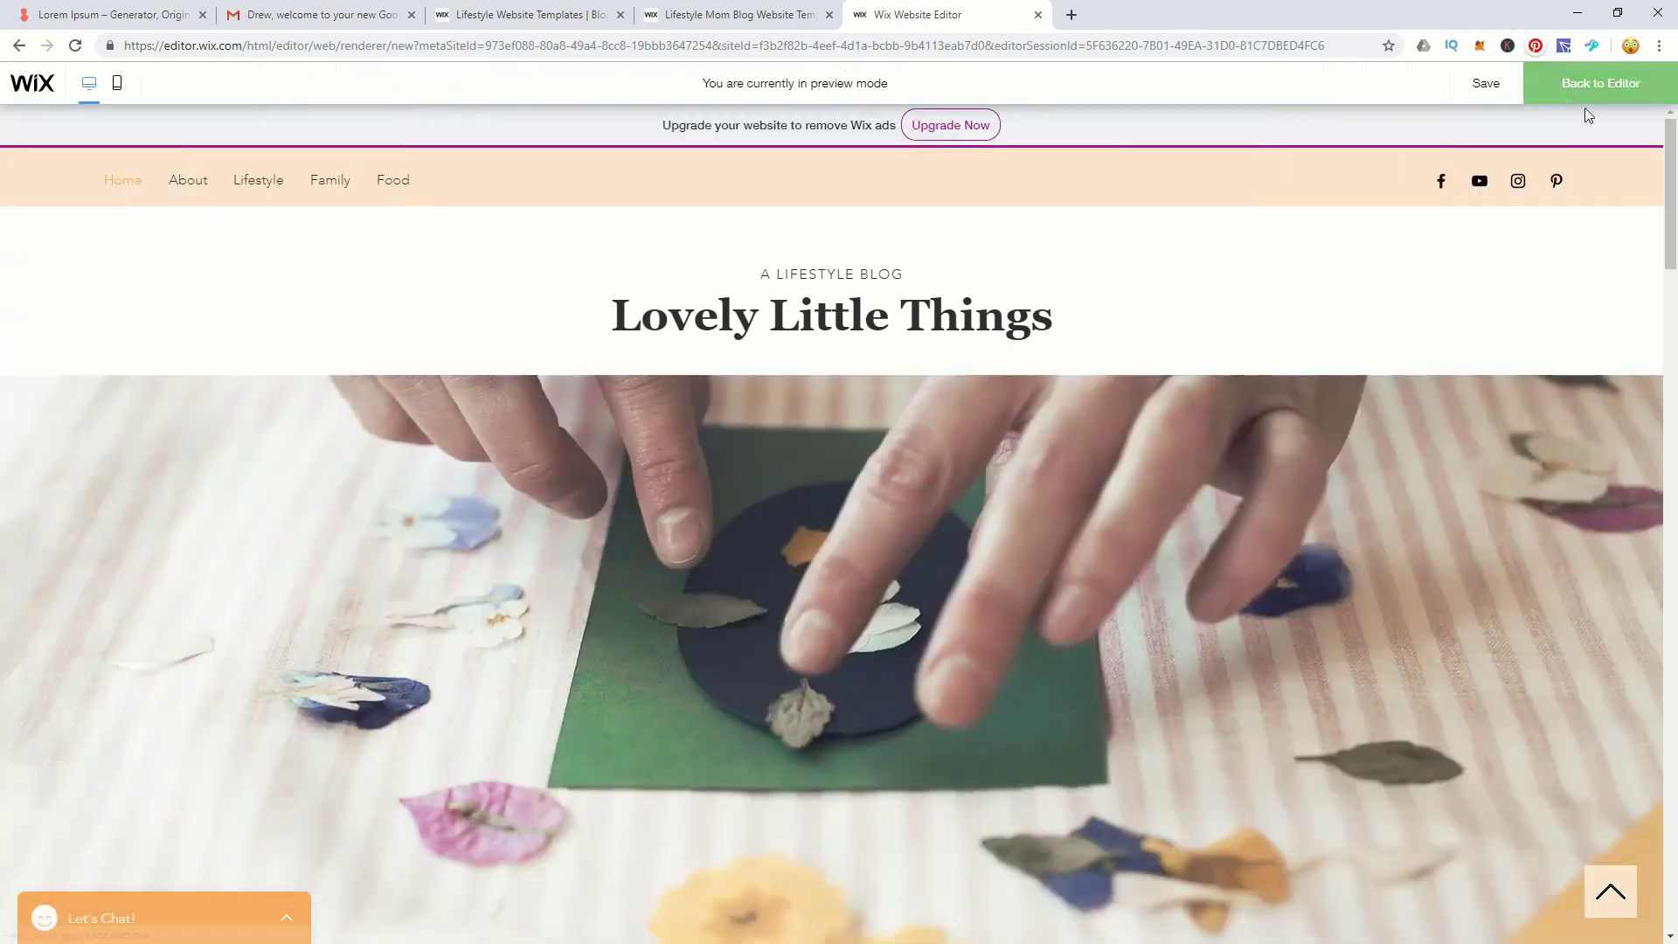
# Look through the previewed Home page down to the blog posts and return to its beginning.
pyautogui.scroll(-3, 1629, 542)
pyautogui.scroll(3, 1629, 542)
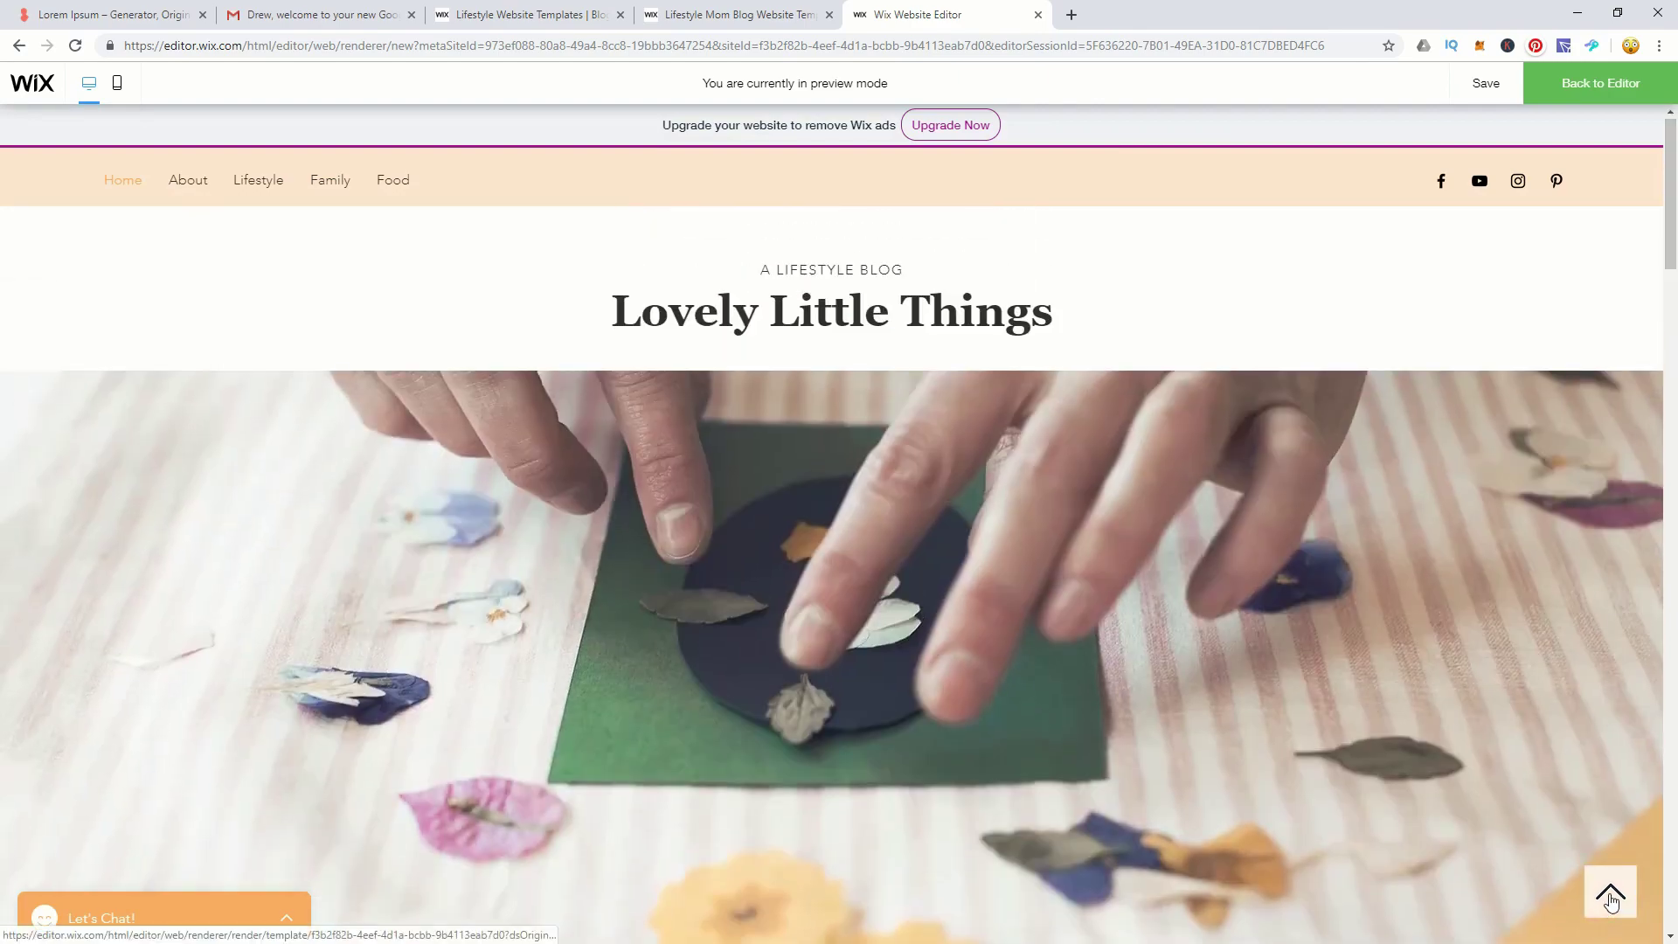
pyautogui.scroll(-1, 1674, 263)
pyautogui.scroll(-15, 1674, 262)
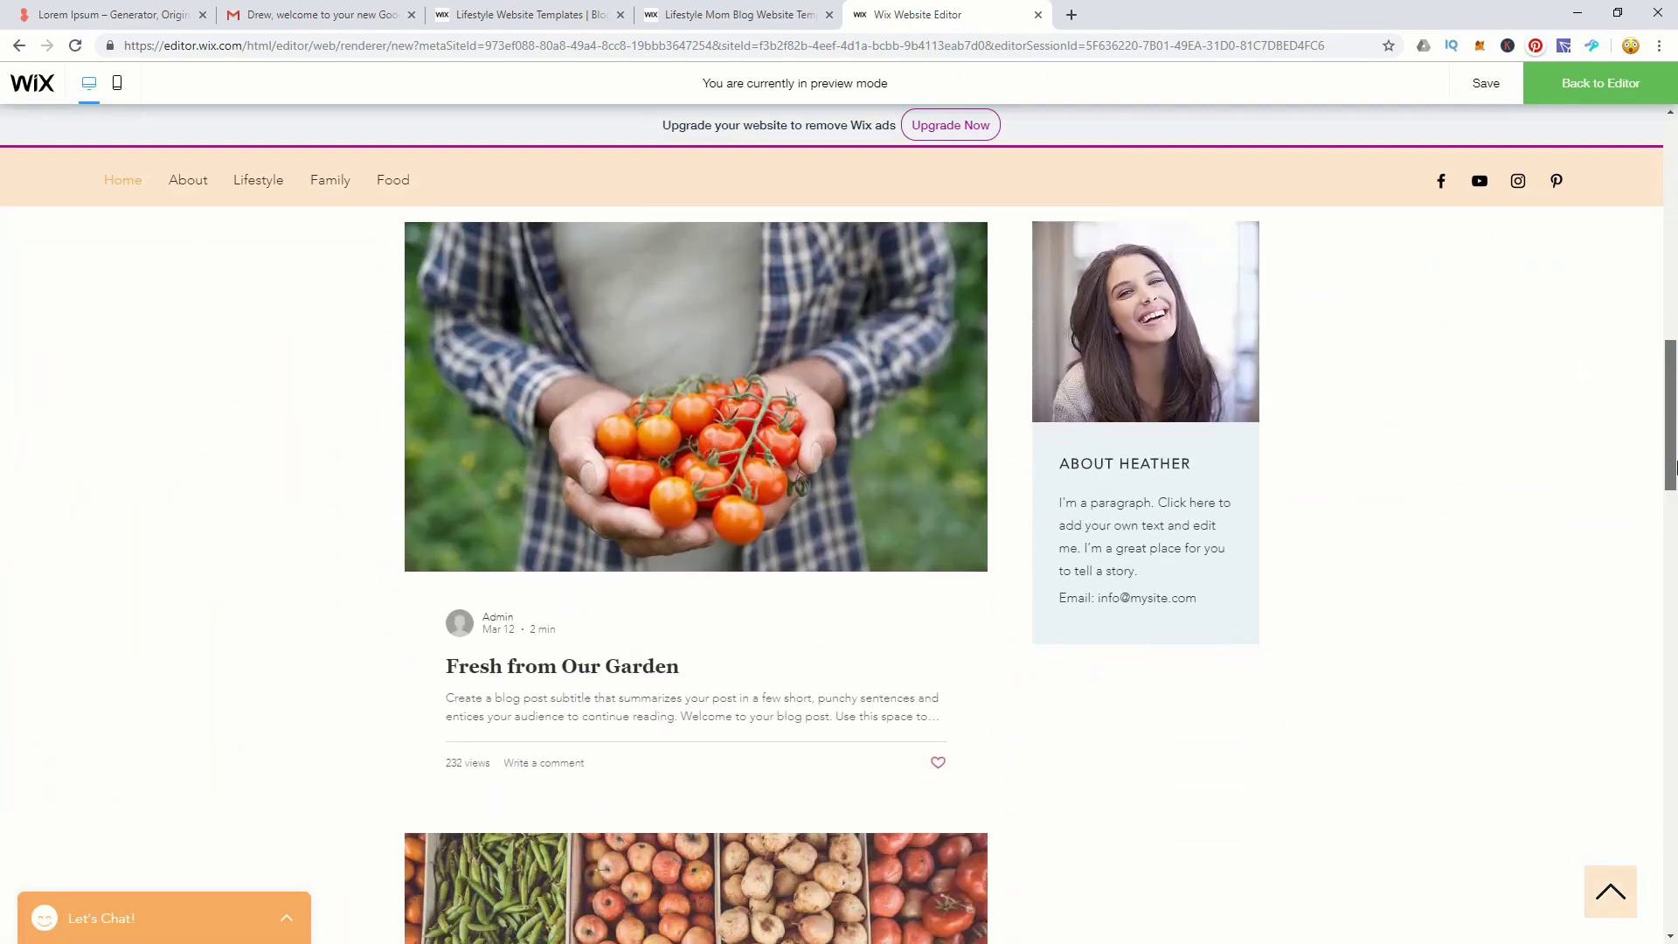
pyautogui.click(1612, 896)
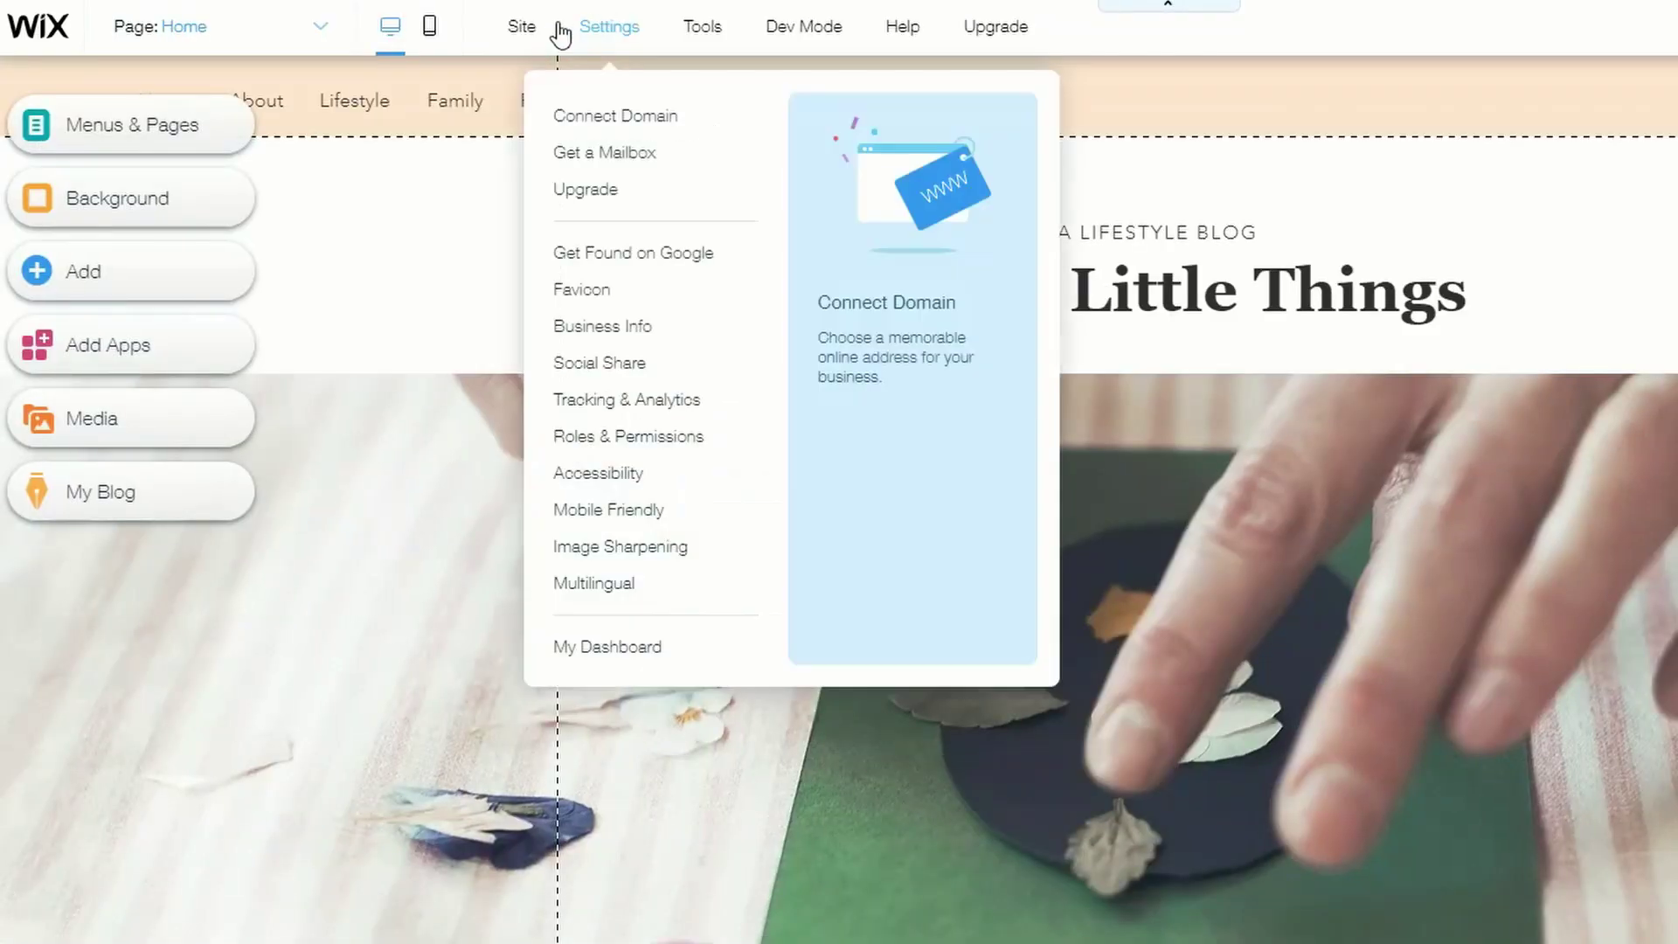
pyautogui.moveTo(532, 30)
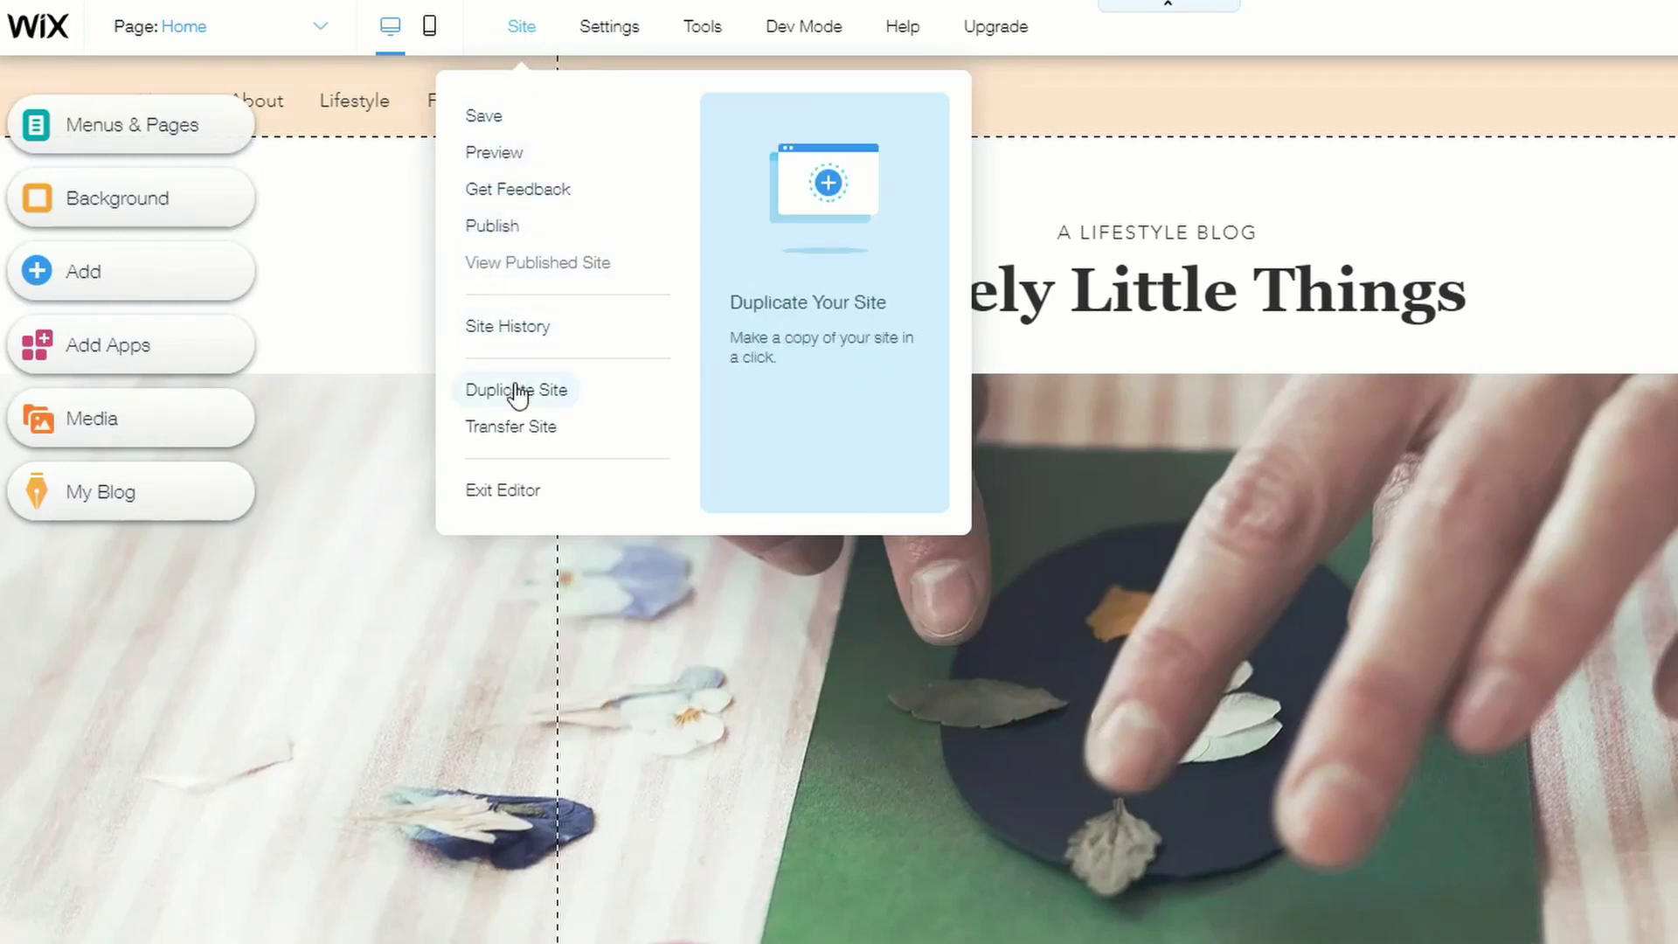
pyautogui.moveTo(612, 28)
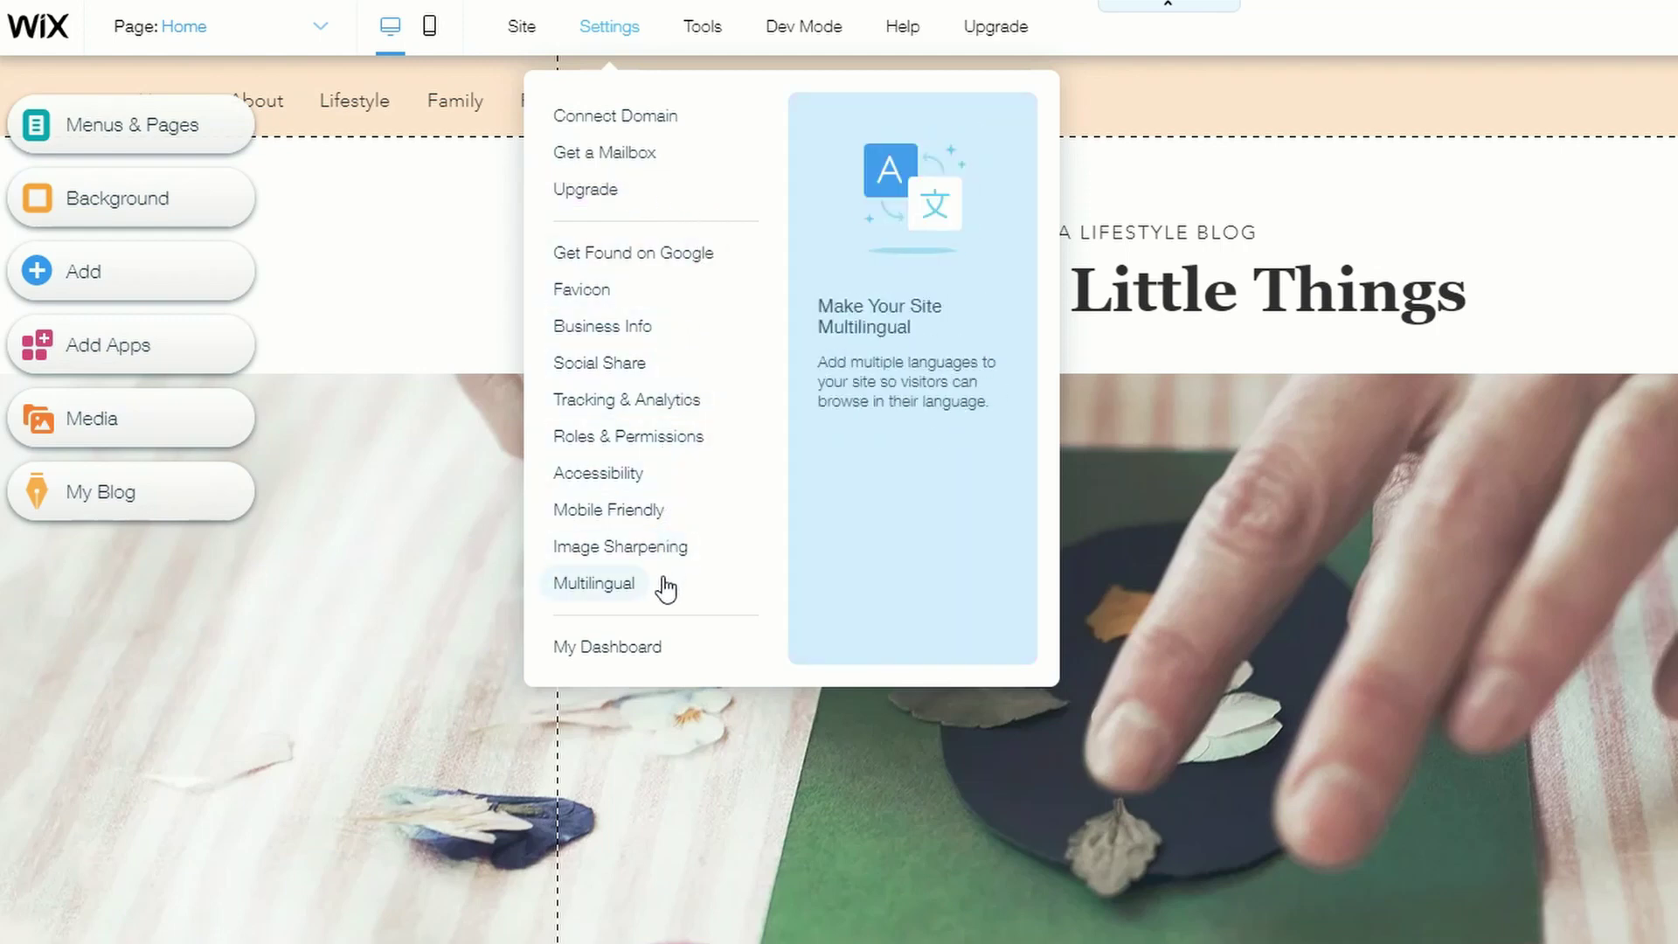
pyautogui.moveTo(722, 39)
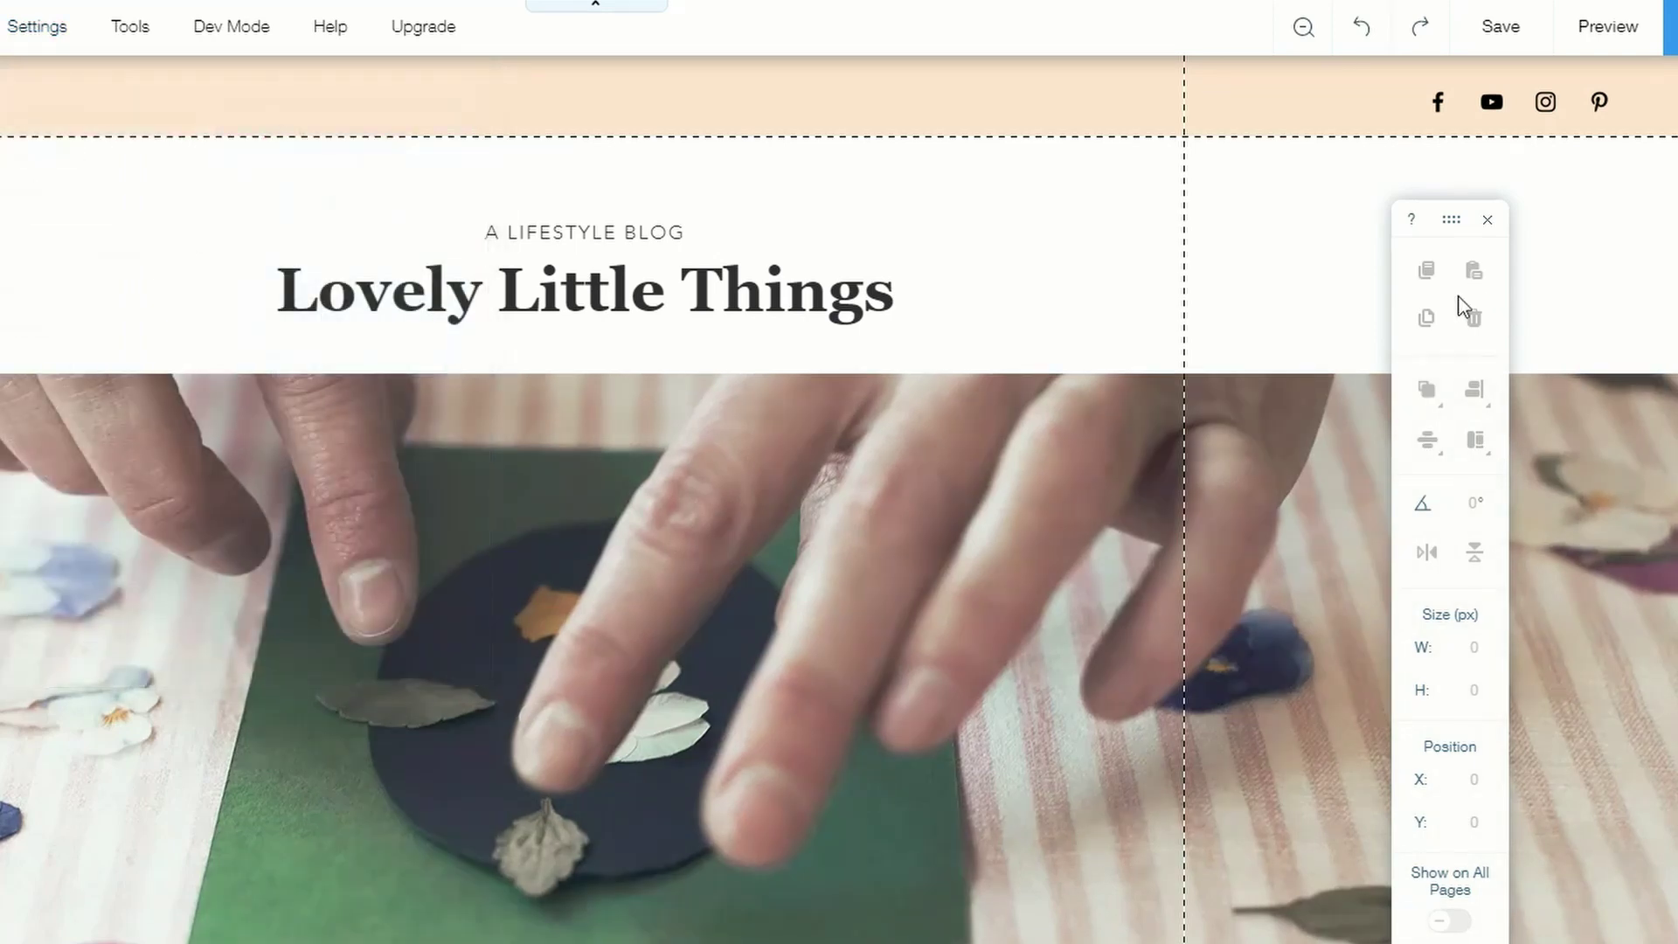
pyautogui.moveTo(39, 26)
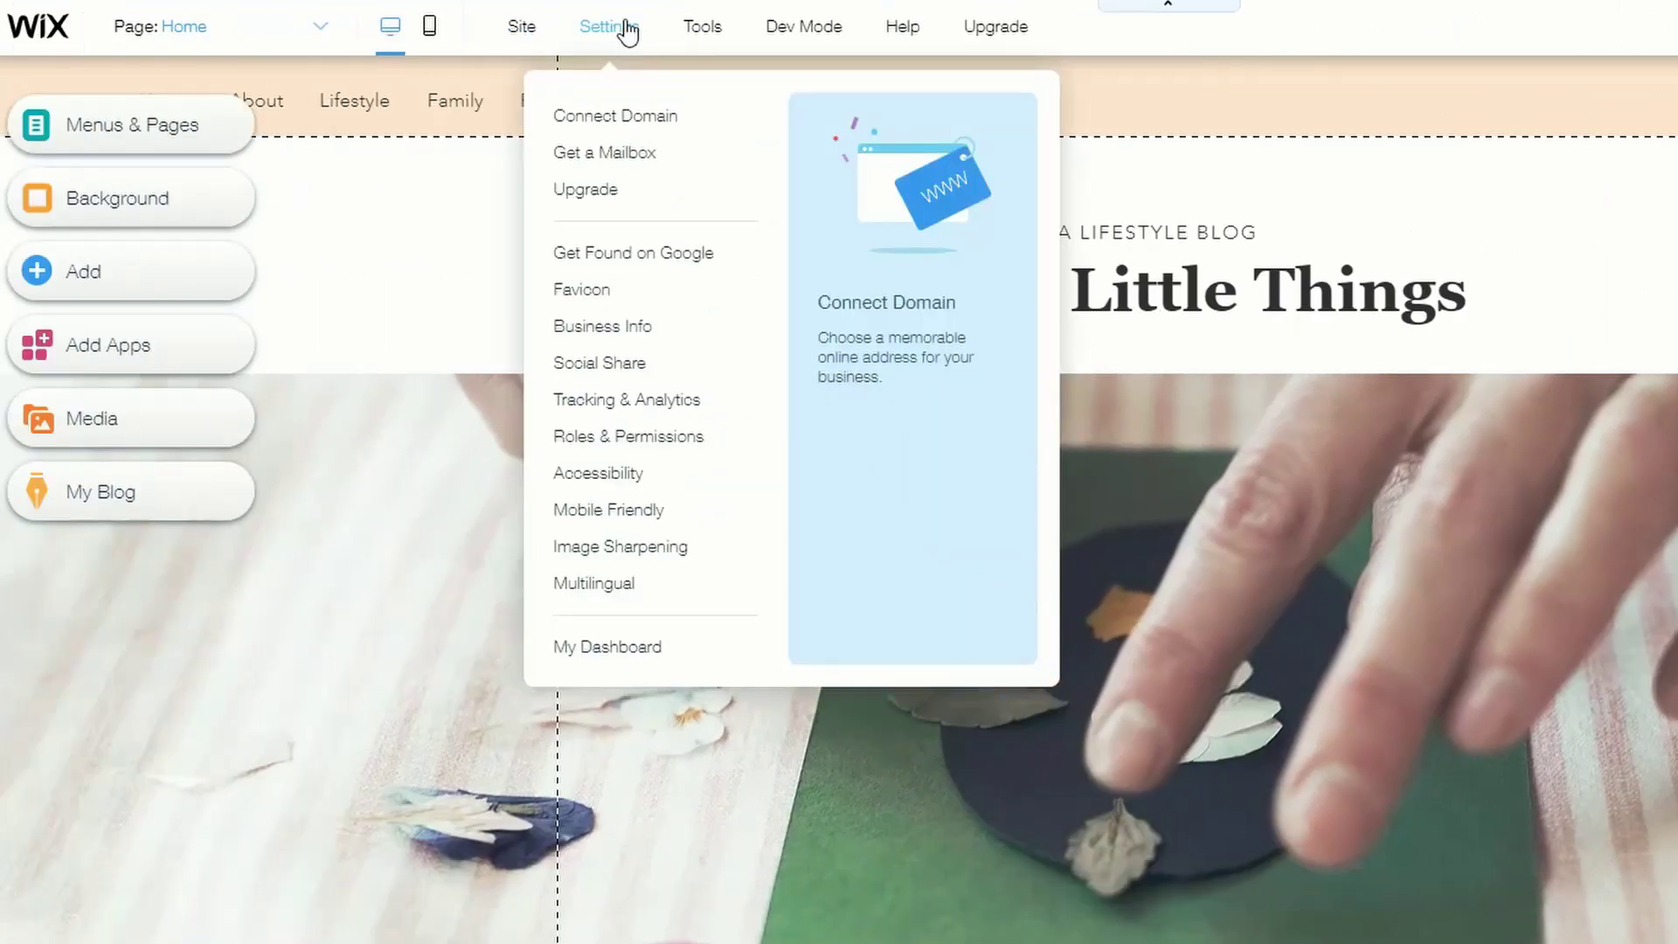
# Show the rulers and place a vertical guide at the page centre, at about 490 px.
pyautogui.moveTo(700, 33)
pyautogui.click(704, 152)
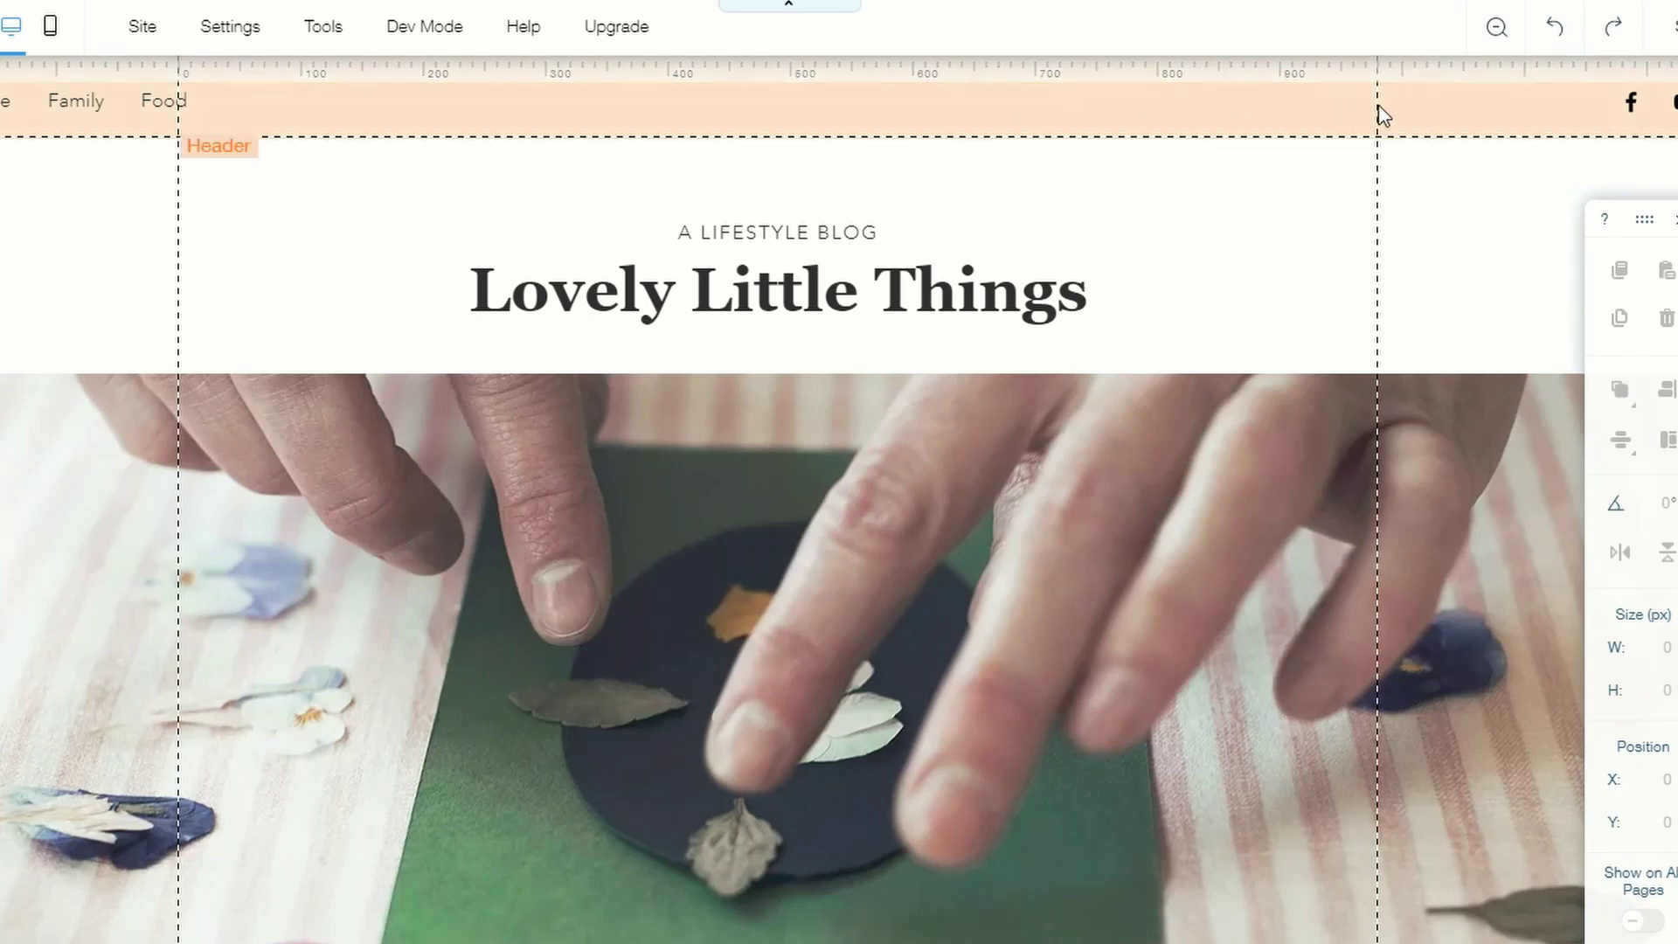
pyautogui.click(1362, 63)
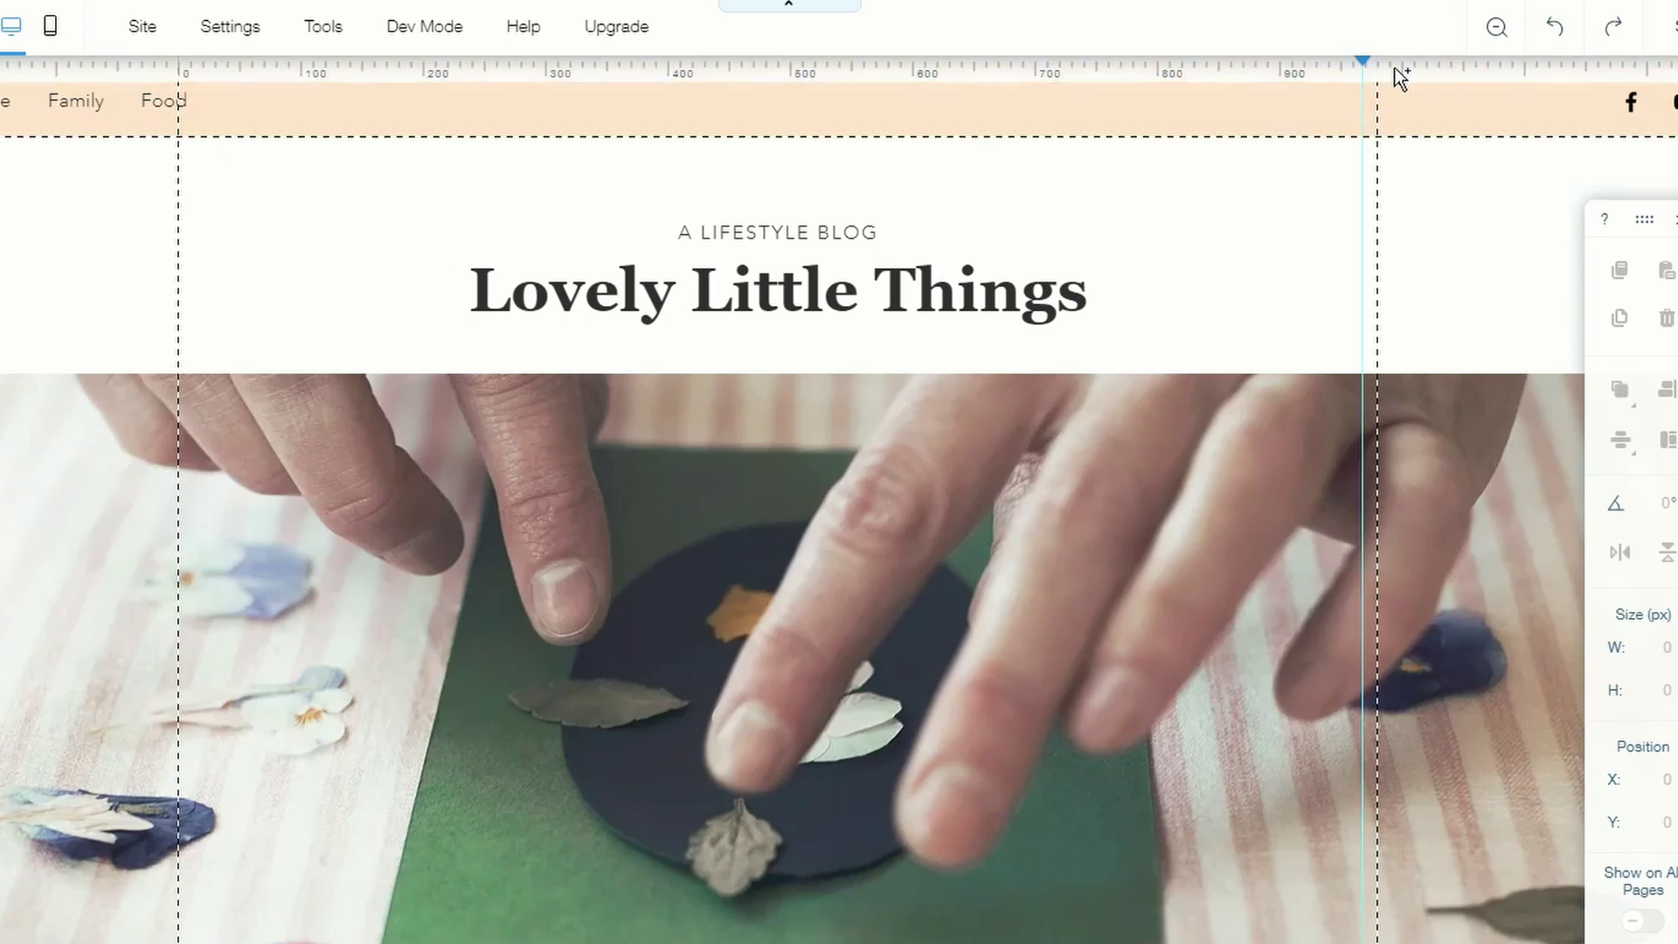
pyautogui.moveTo(1363, 59)
pyautogui.mouseDown()
pyautogui.moveTo(1382, 60)
pyautogui.moveTo(800, 35)
pyautogui.moveTo(762, 2)
pyautogui.moveTo(777, 48)
pyautogui.mouseUp()
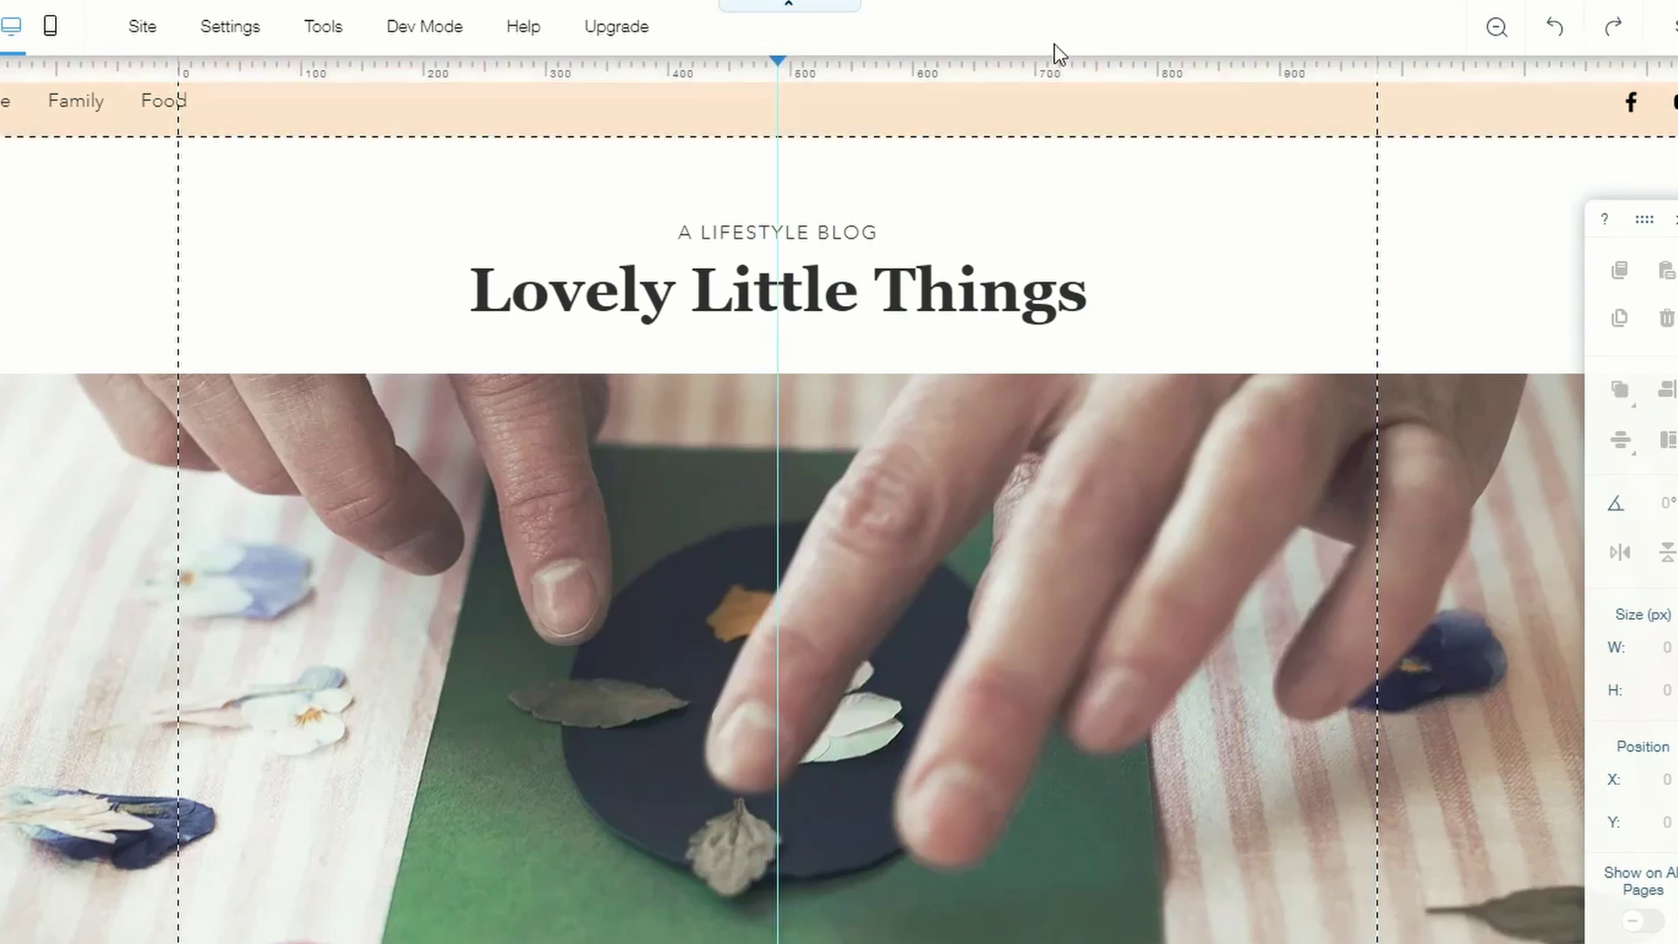
# Move the "Lovely Little Things" title slightly down, keeping it centred on the vertical guide.
pyautogui.click(853, 290)
pyautogui.moveTo(884, 303)
pyautogui.mouseDown()
pyautogui.moveTo(1014, 317)
pyautogui.moveTo(941, 299)
pyautogui.moveTo(894, 323)
pyautogui.mouseUp()
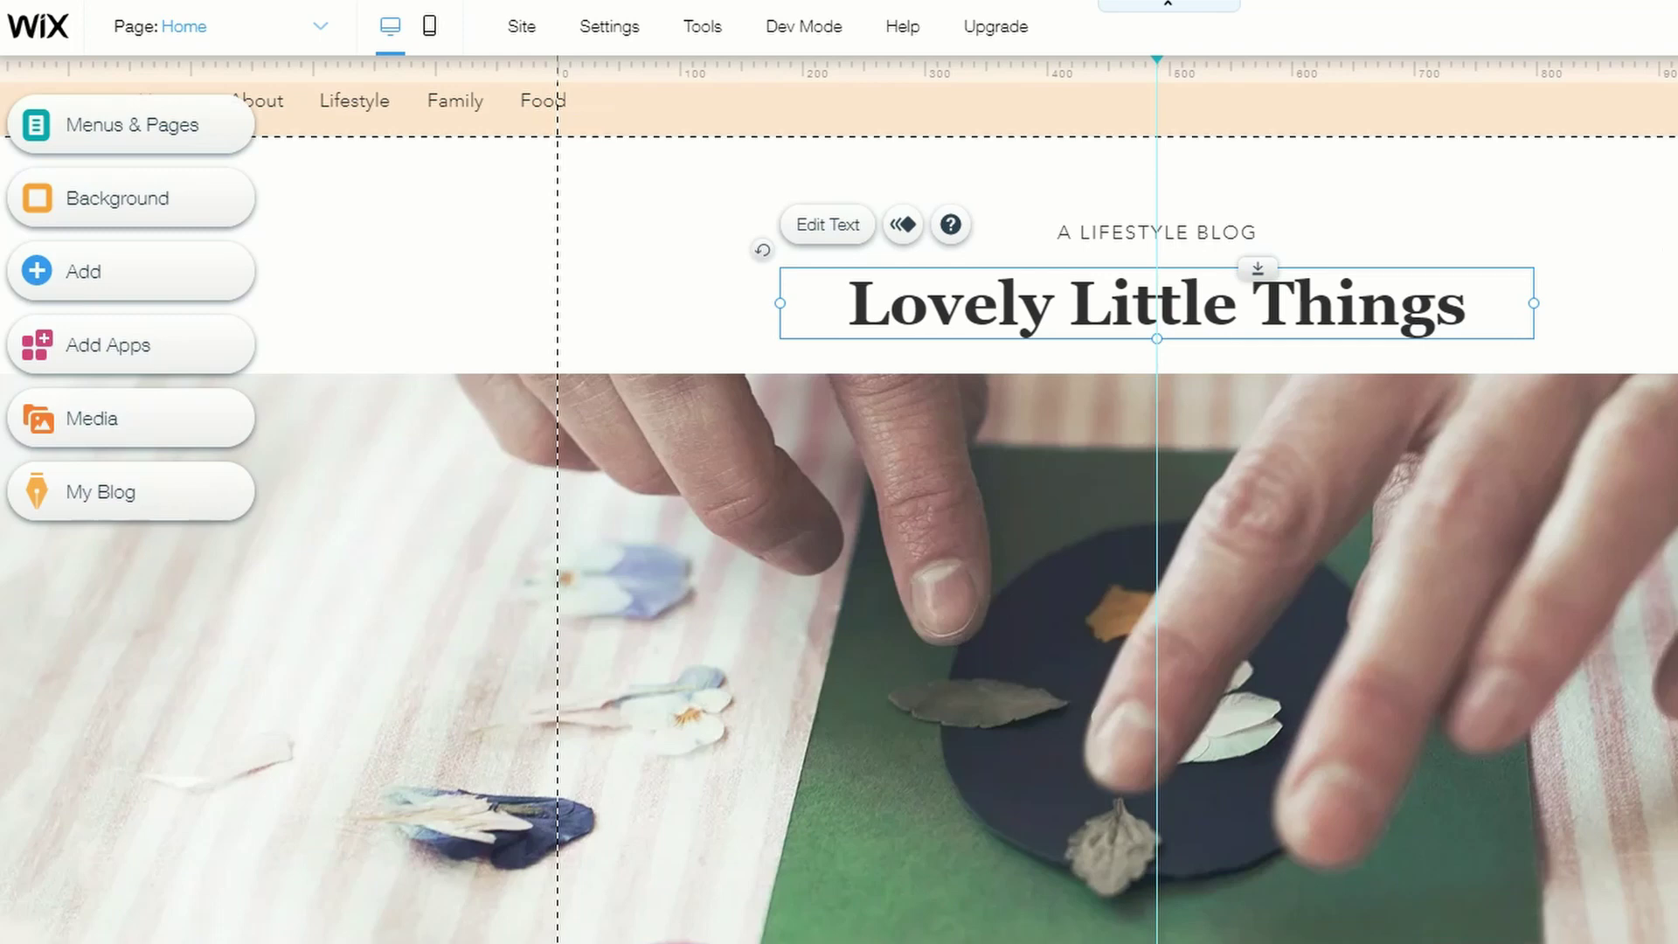
pyautogui.moveTo(797, 28)
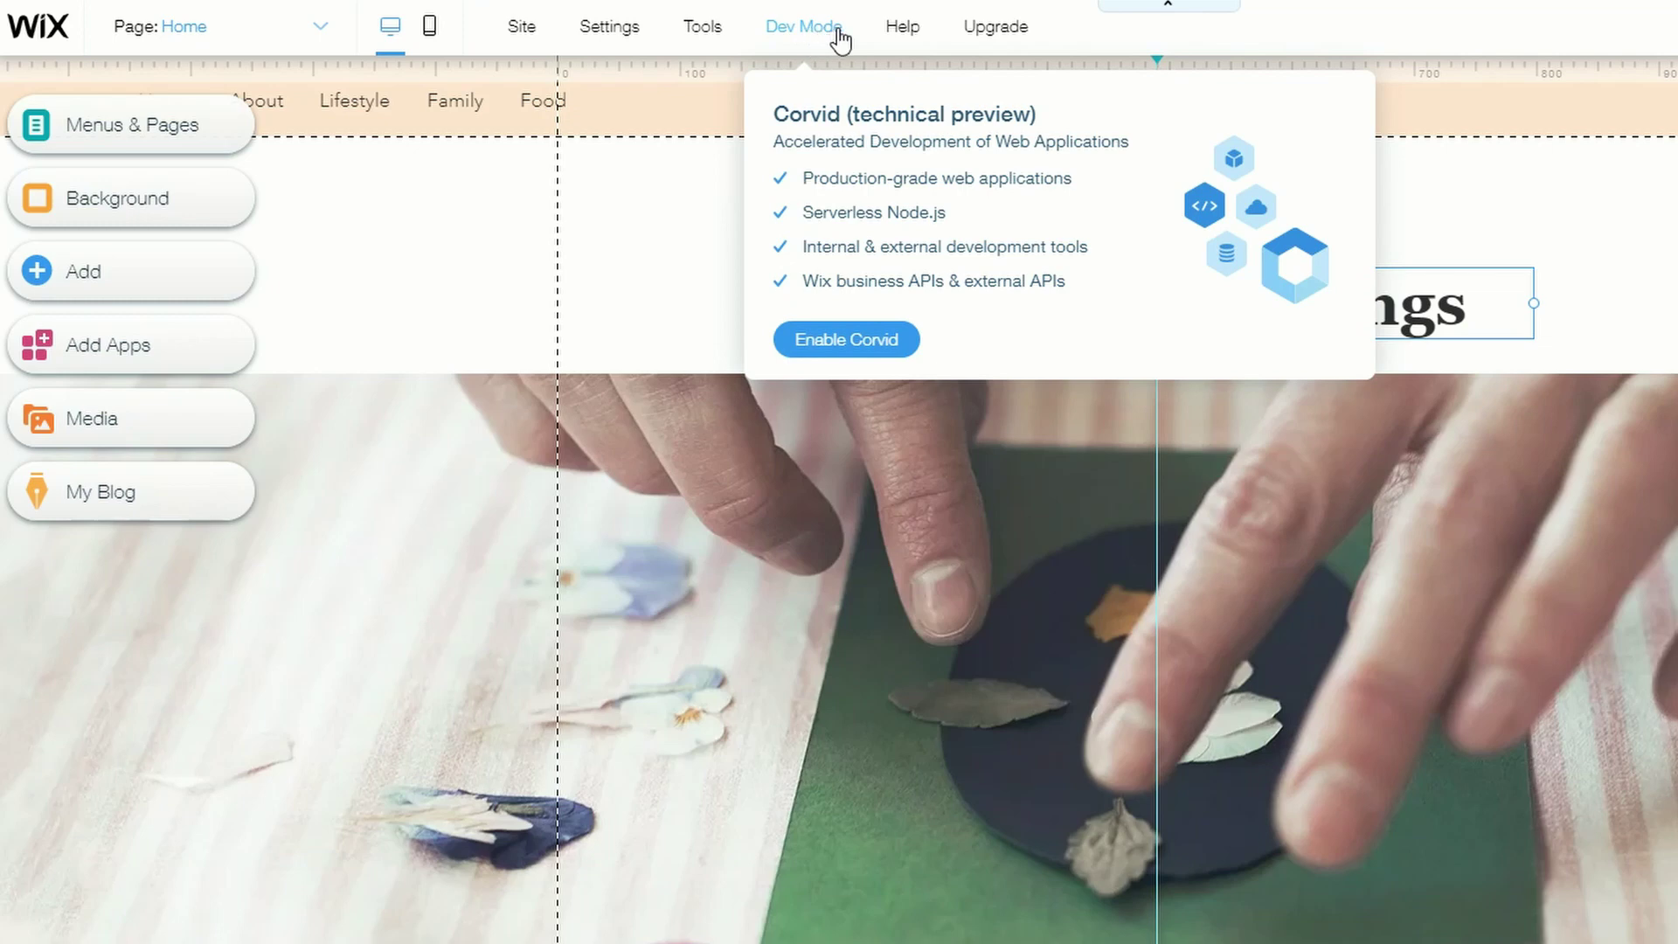
pyautogui.moveTo(912, 39)
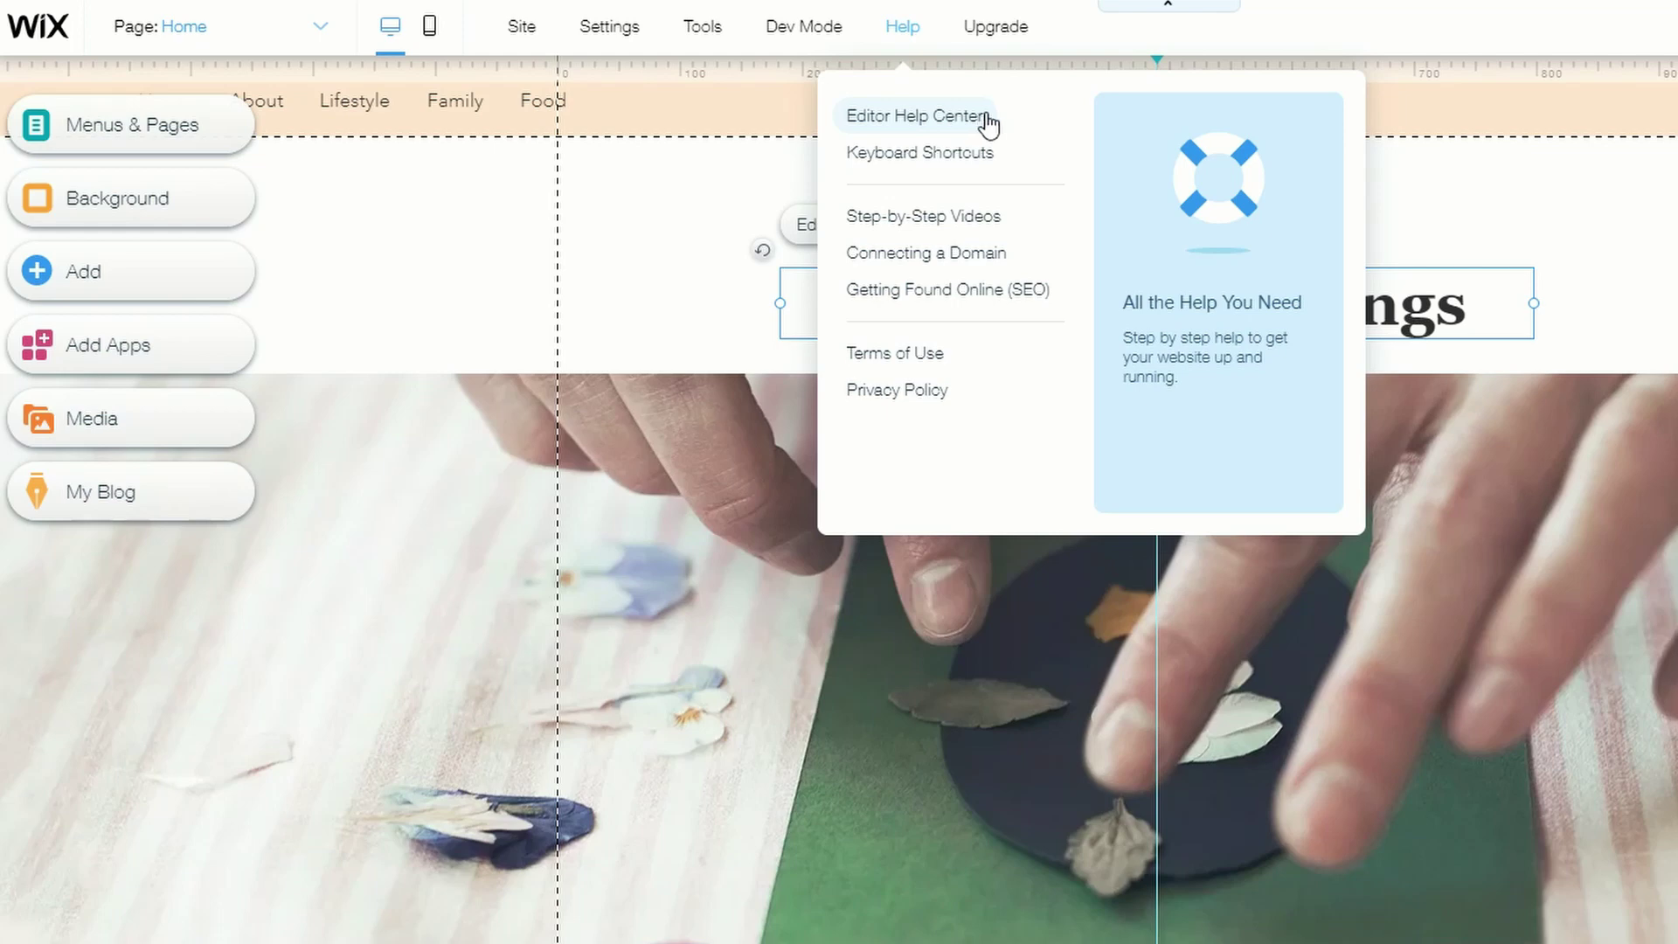
pyautogui.moveTo(996, 33)
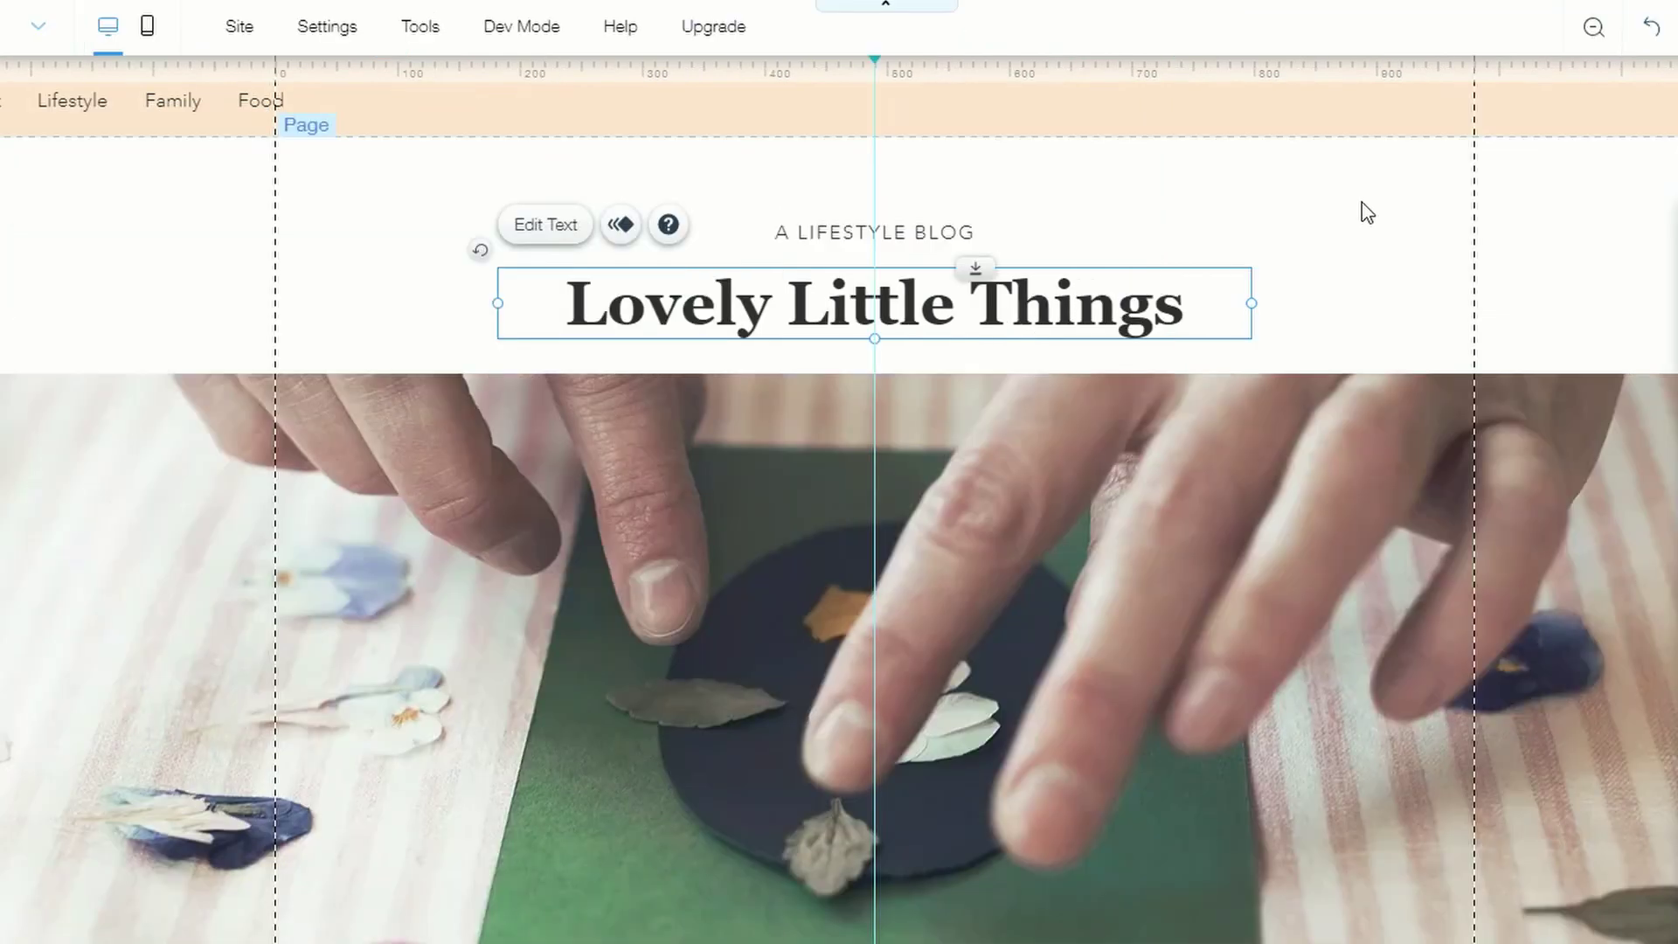
# Change the tagline above the site title to "A LIFESTYLE BLOGGER".
pyautogui.click(1646, 210)
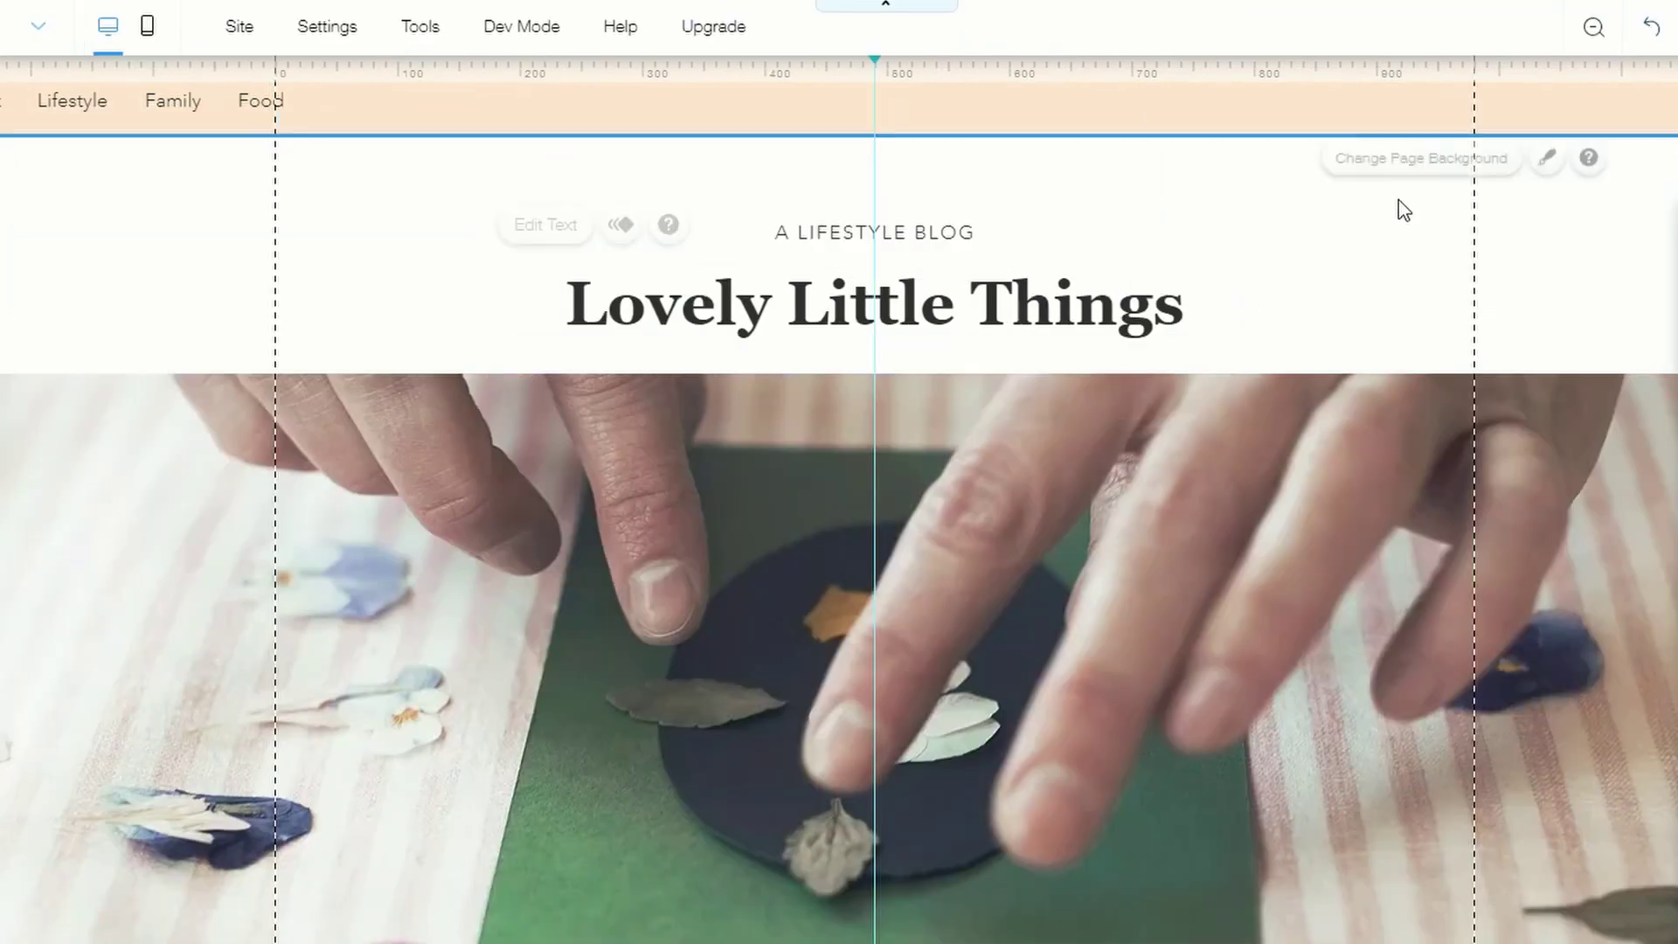
pyautogui.doubleClick(910, 233)
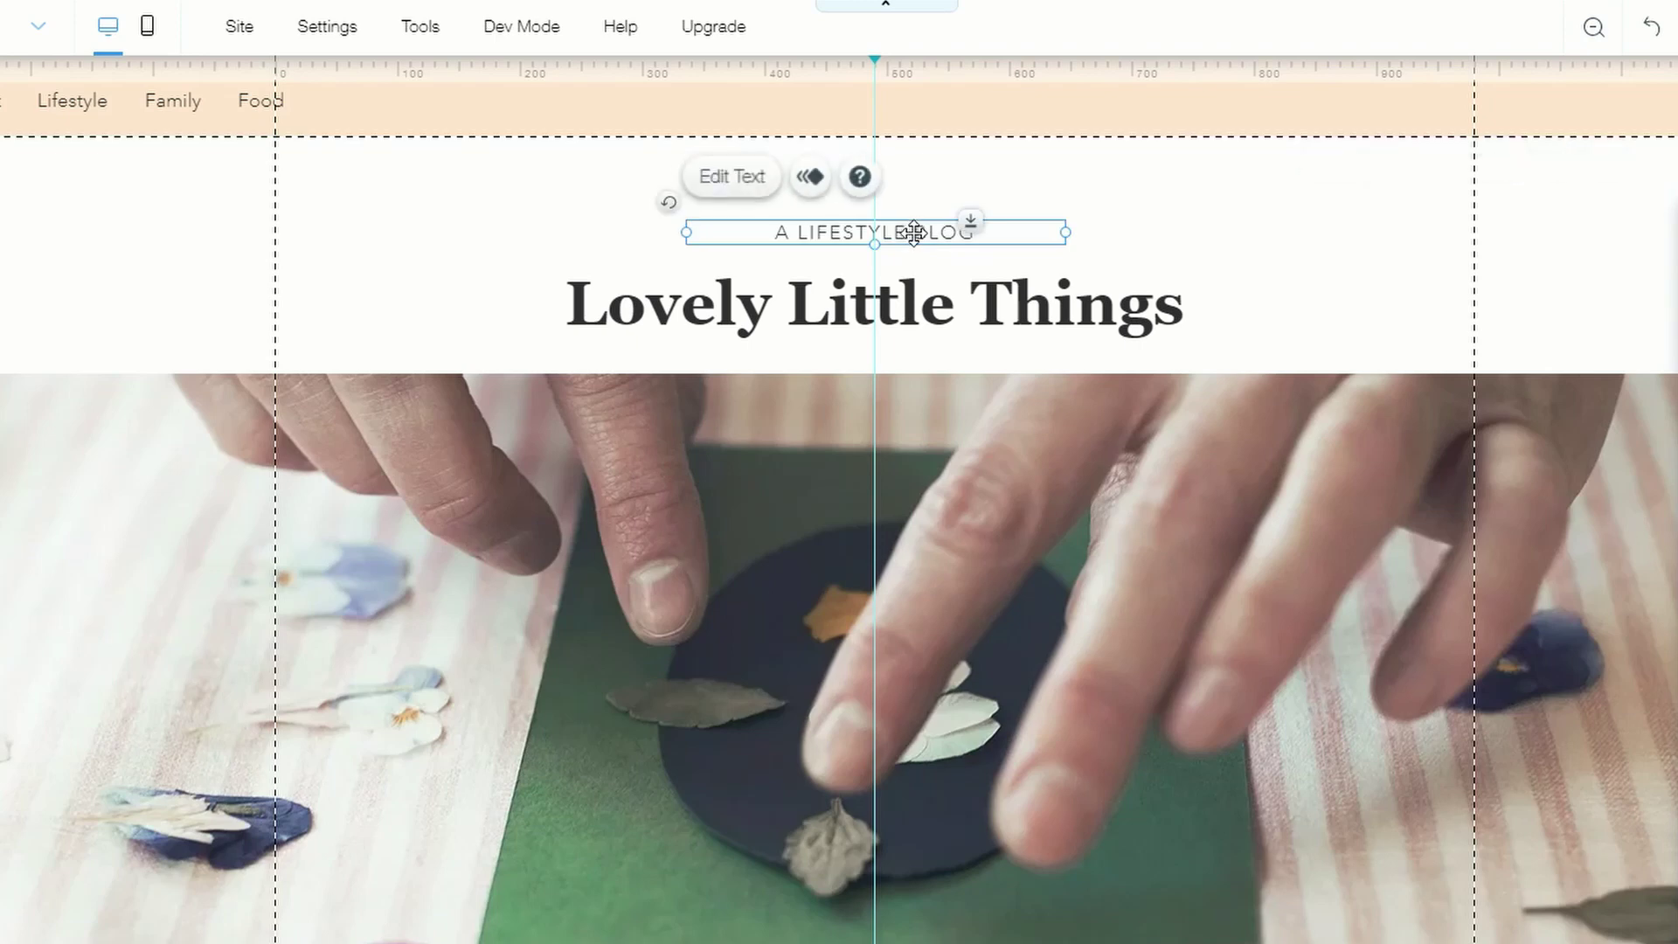
pyautogui.click(998, 229)
pyautogui.write('GER')
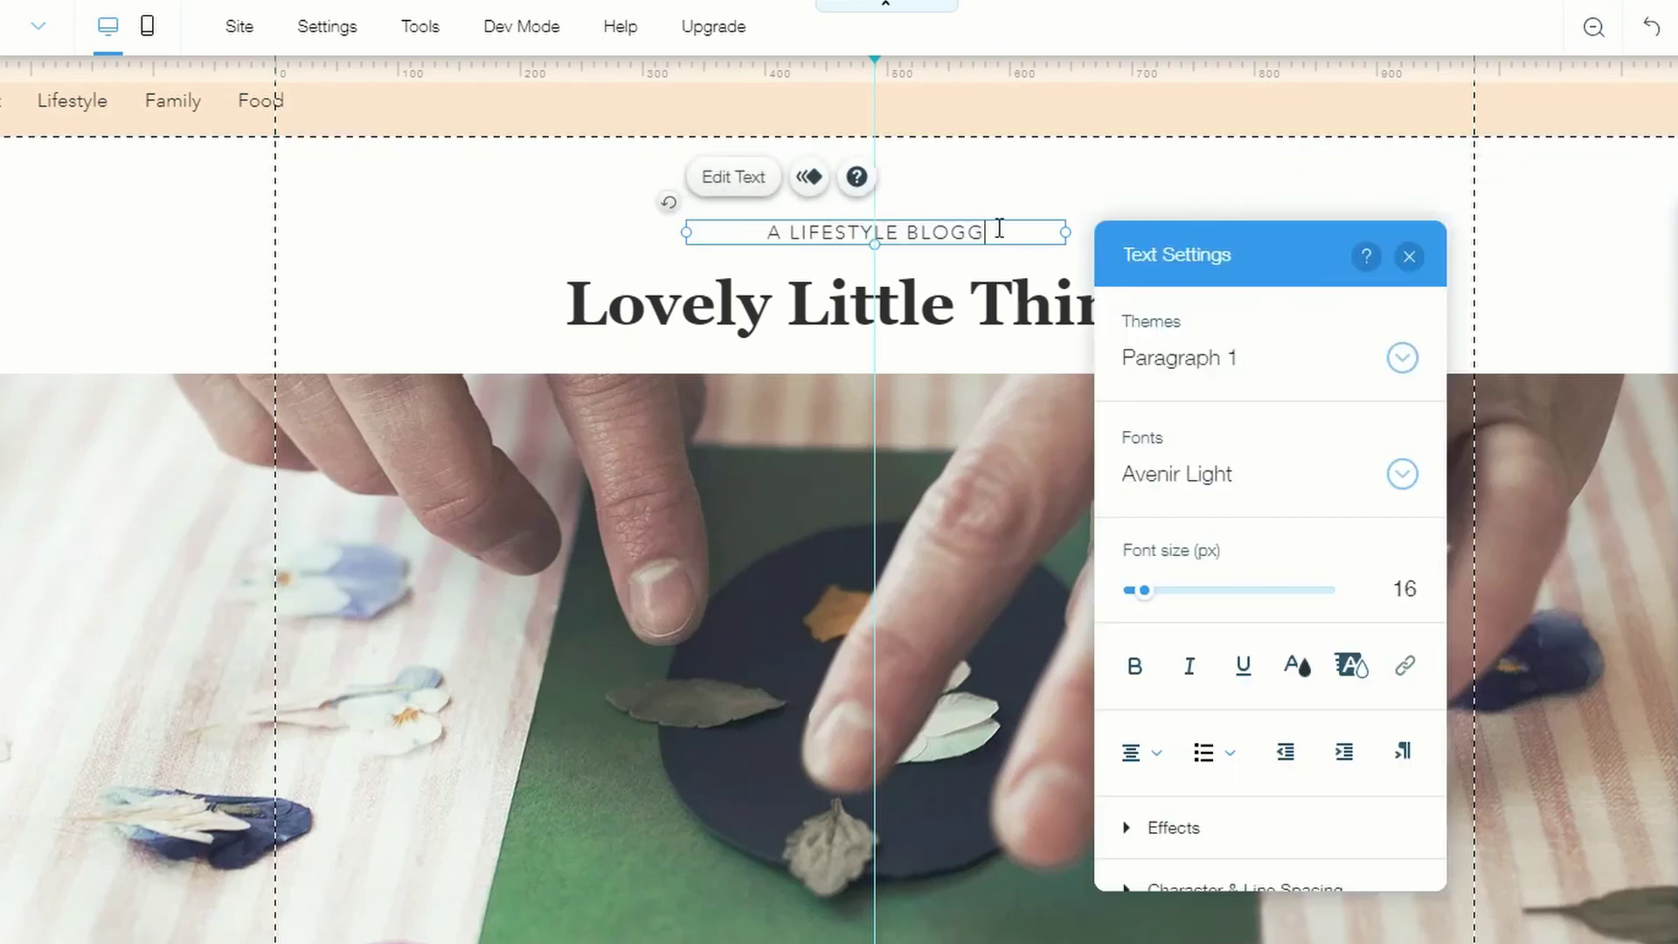
pyautogui.click(1121, 190)
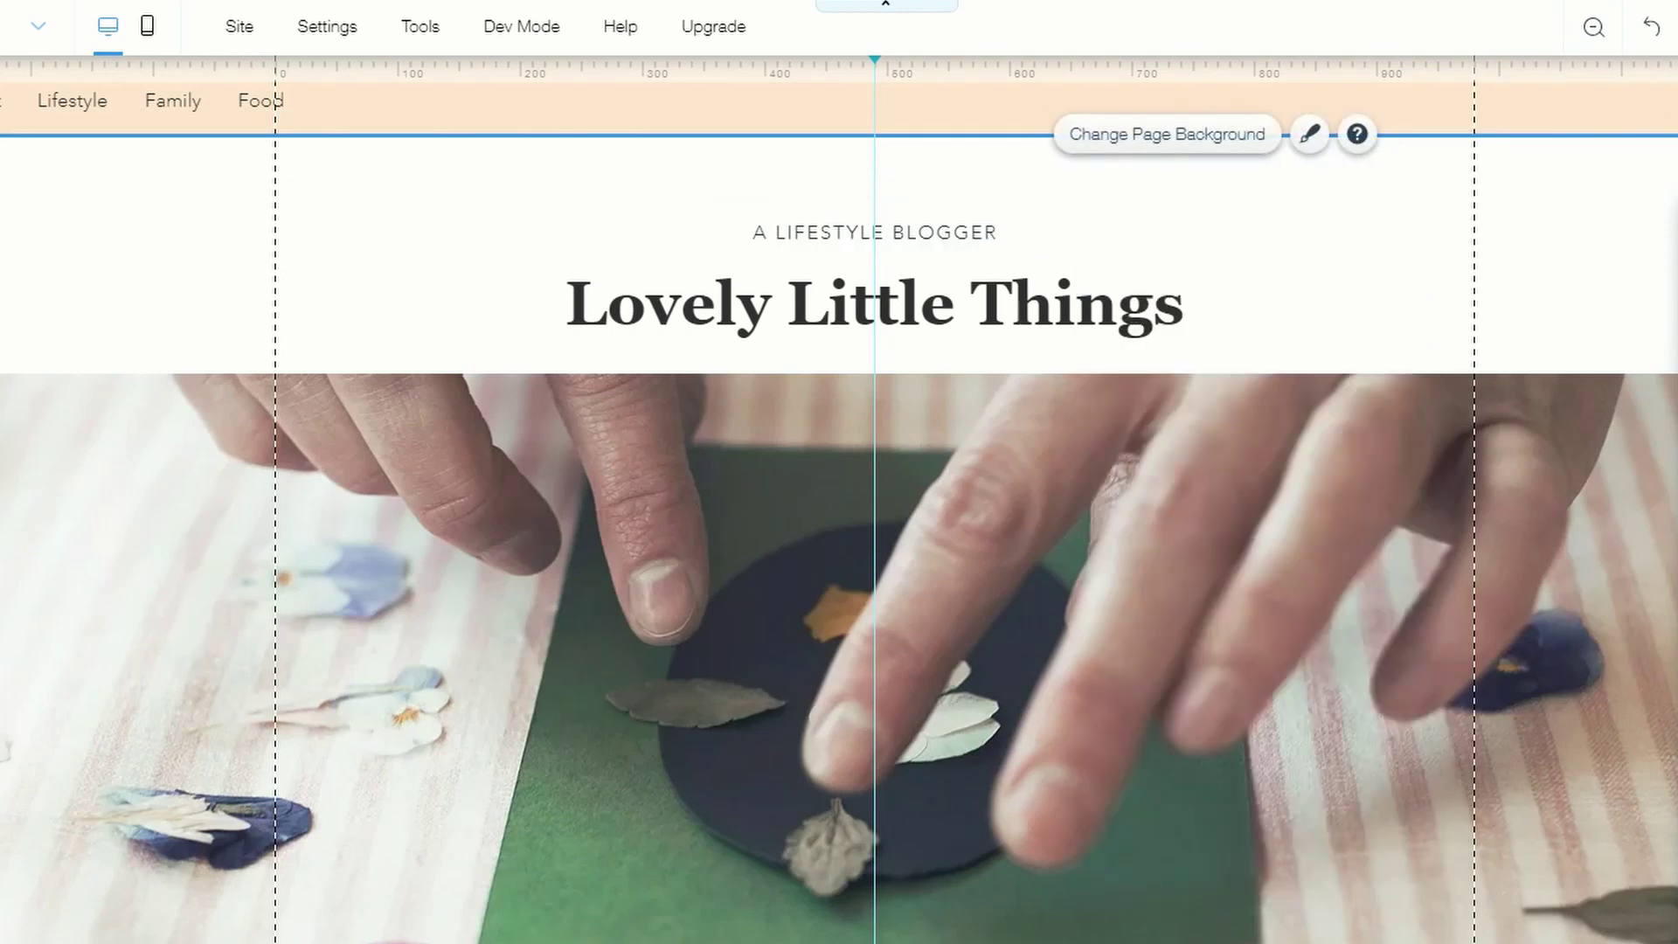
# Save the site to a free Wix.com domain with the site address "lovelylittlethings".
pyautogui.hotkey('ctrl', 's')
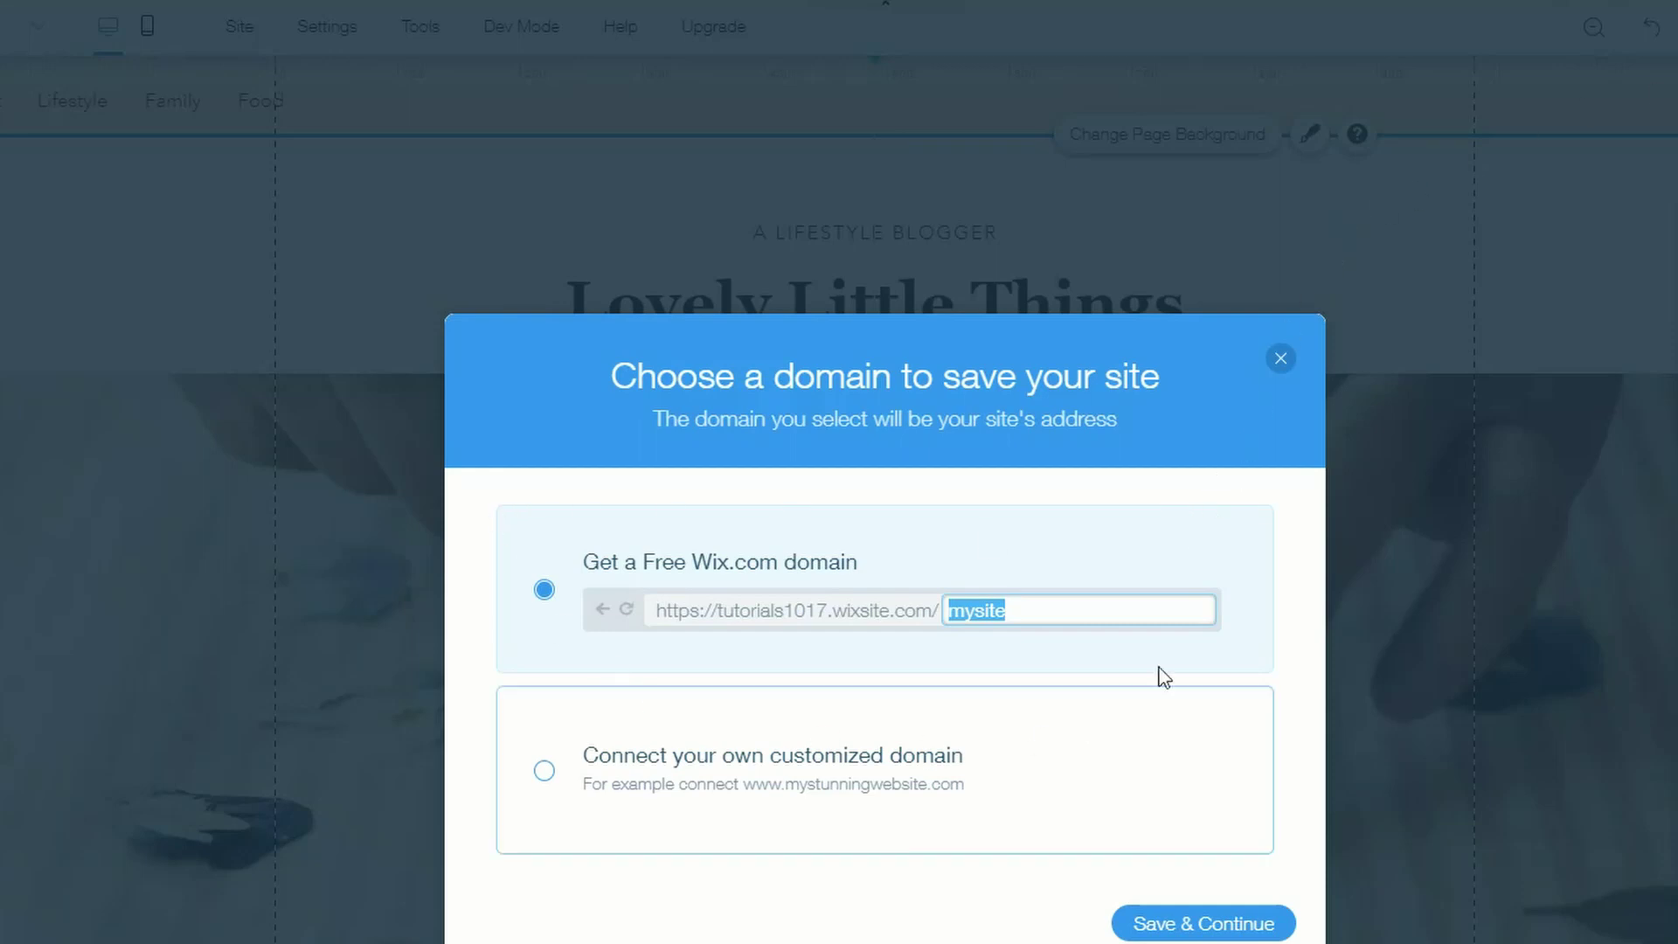
pyautogui.moveTo(722, 623)
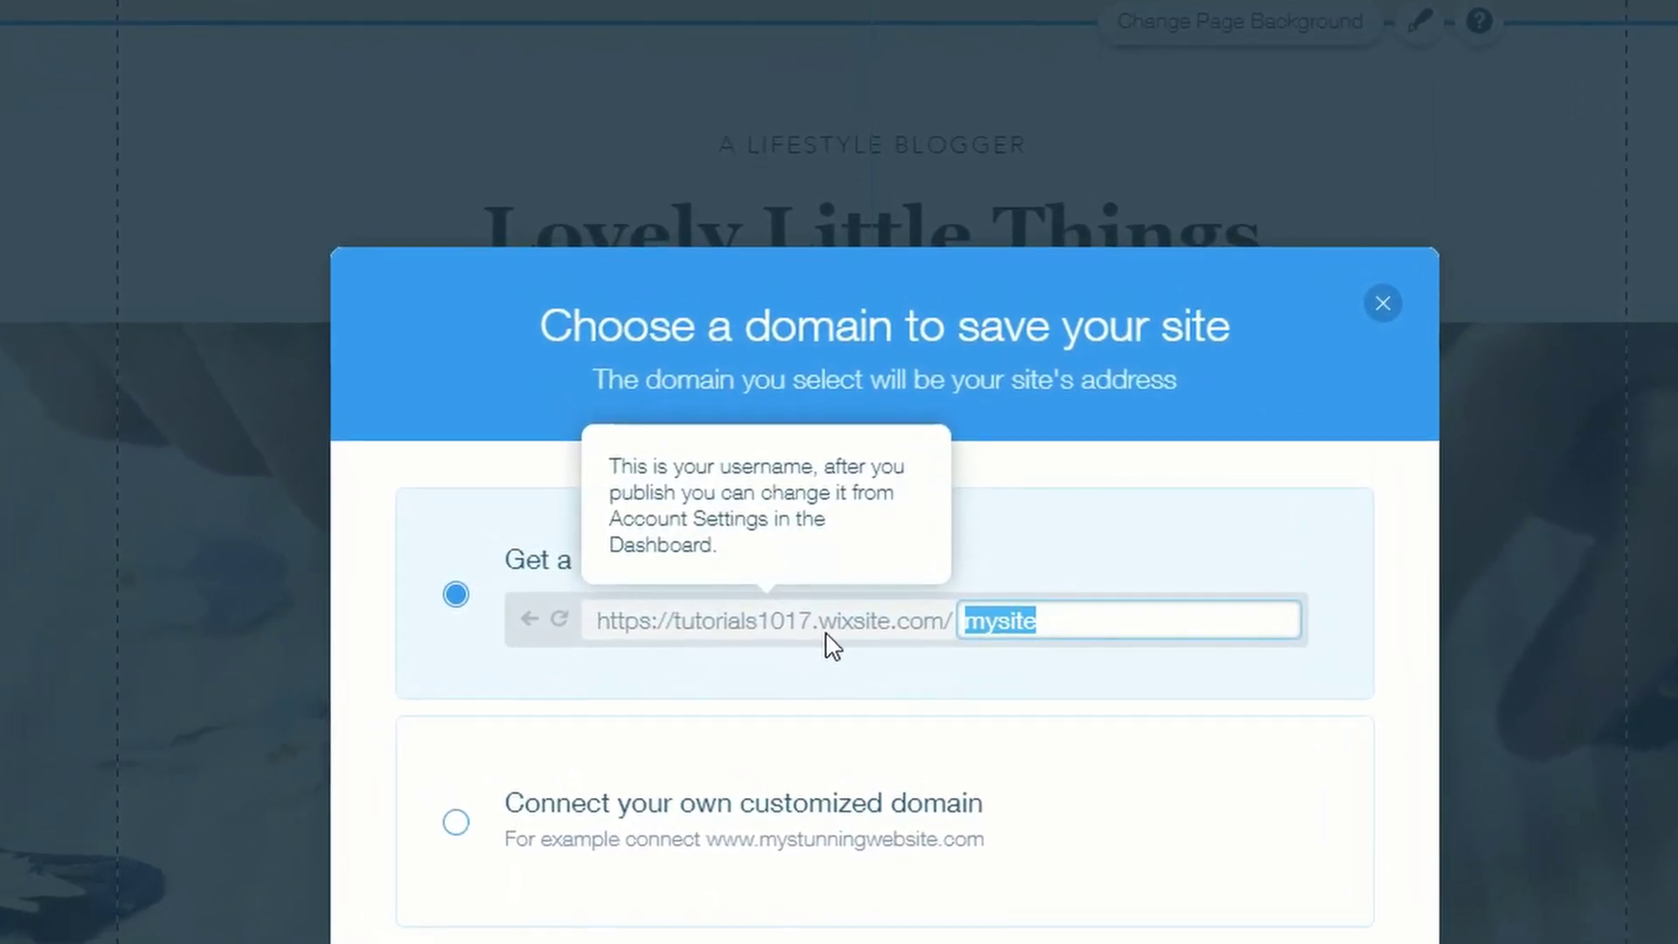
pyautogui.moveTo(1066, 622); pyautogui.dragTo(972, 635)
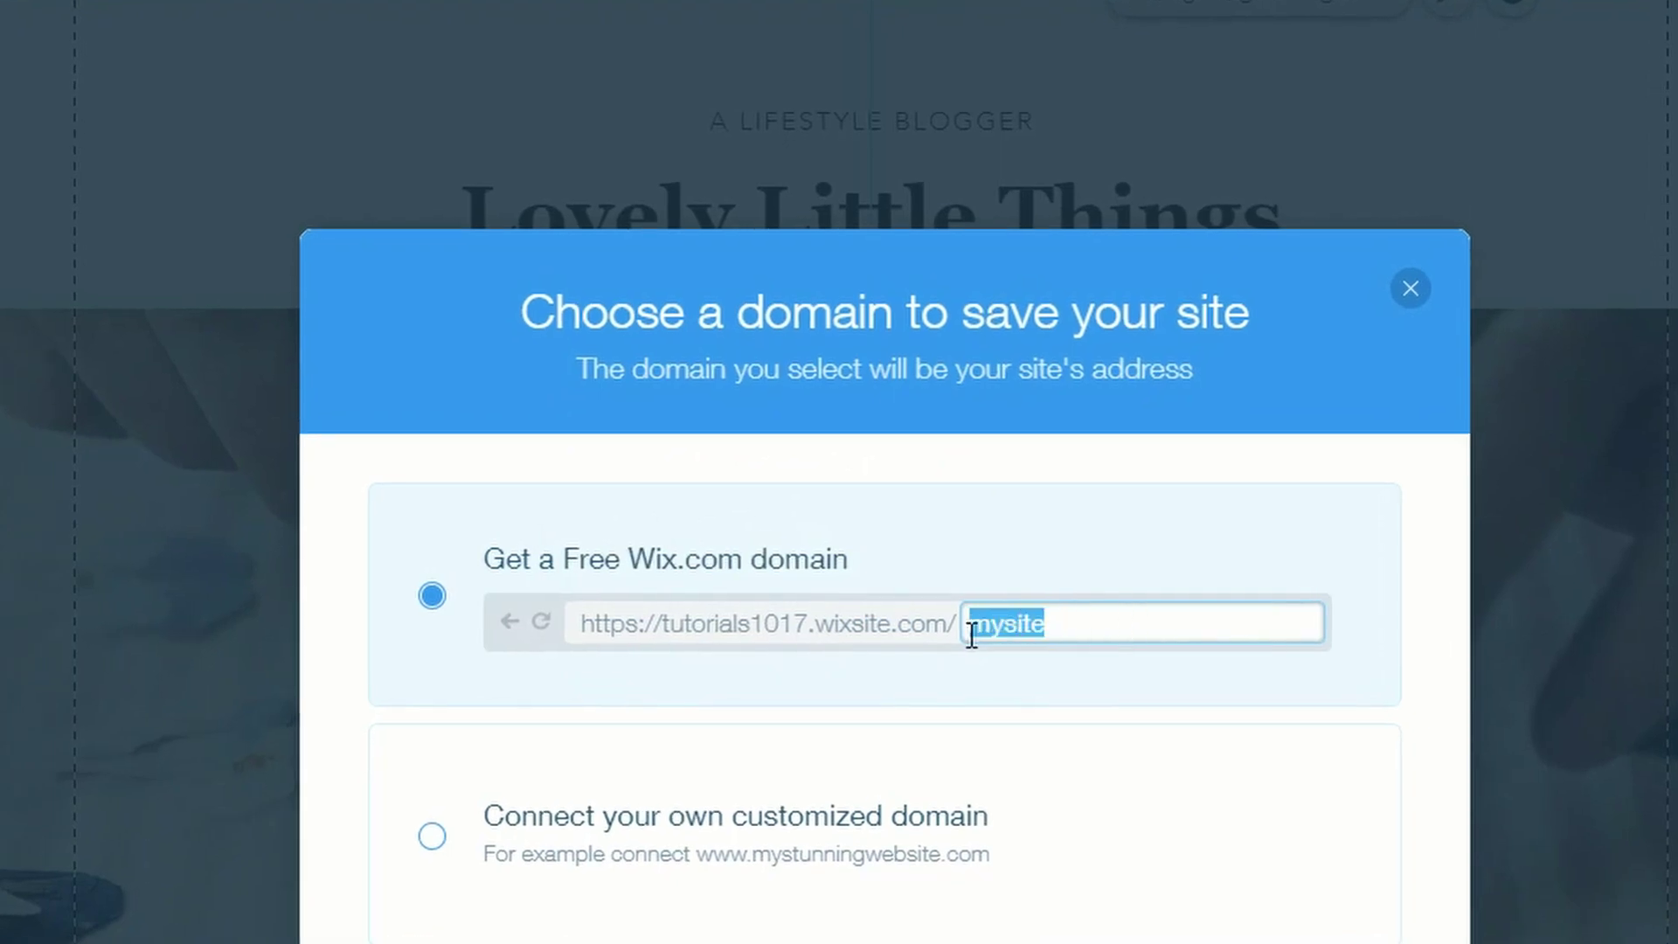
pyautogui.write('loverlylittlethings')
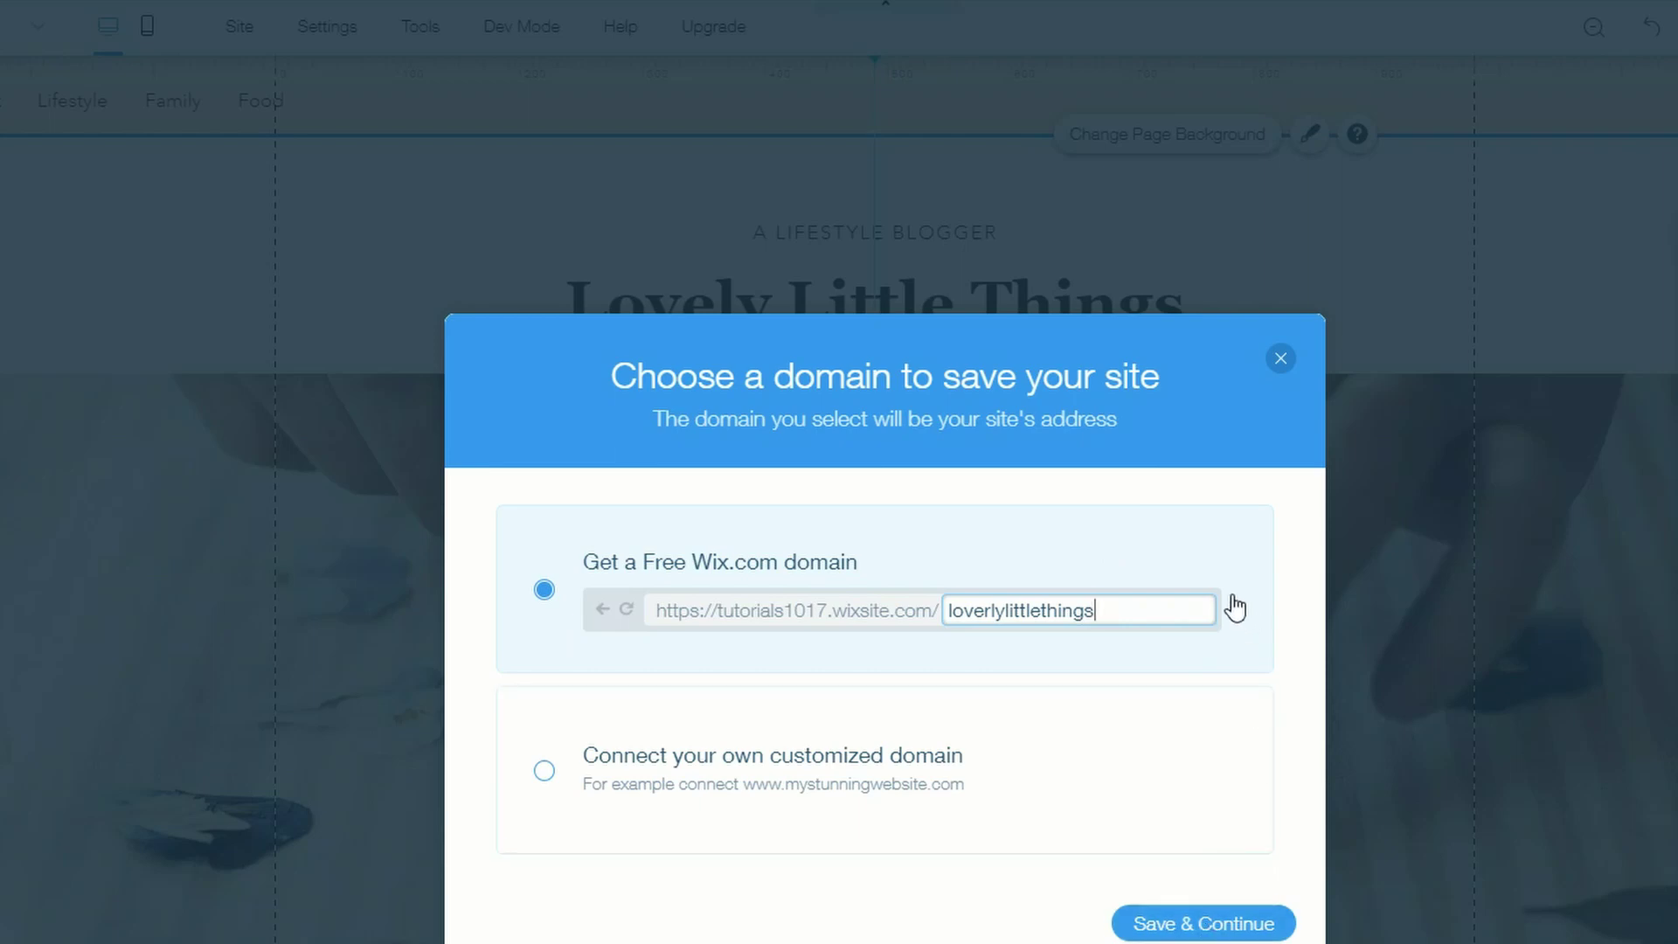
pyautogui.click(1207, 924)
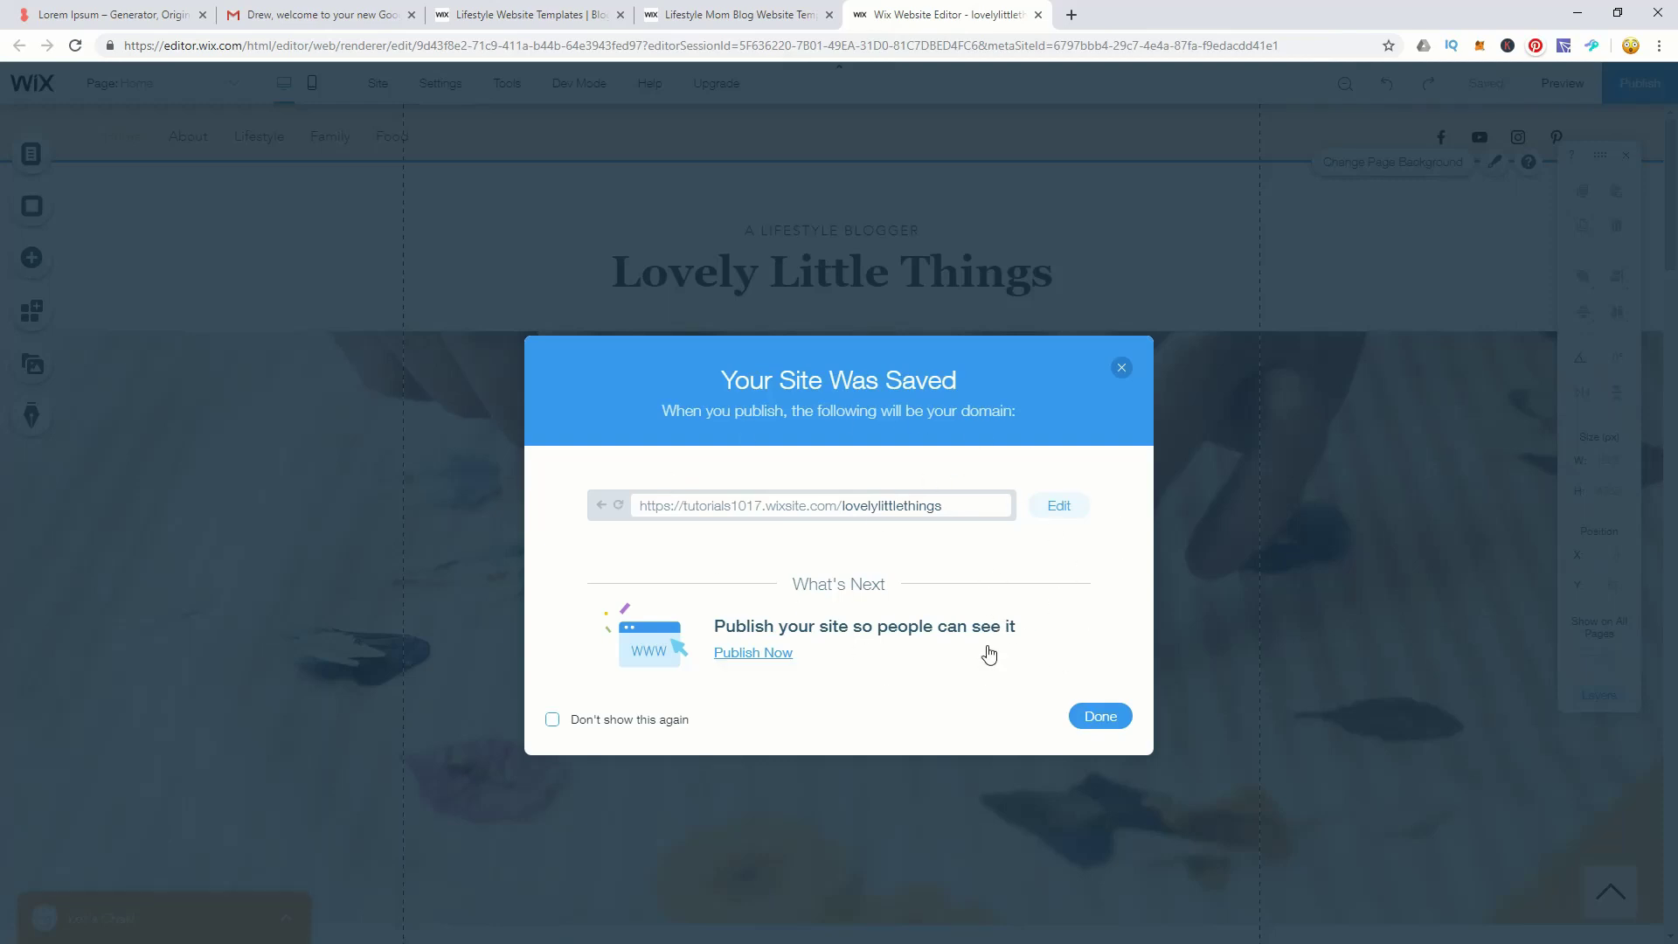
# Publish the saved site and look through its live Home page.
pyautogui.click(759, 658)
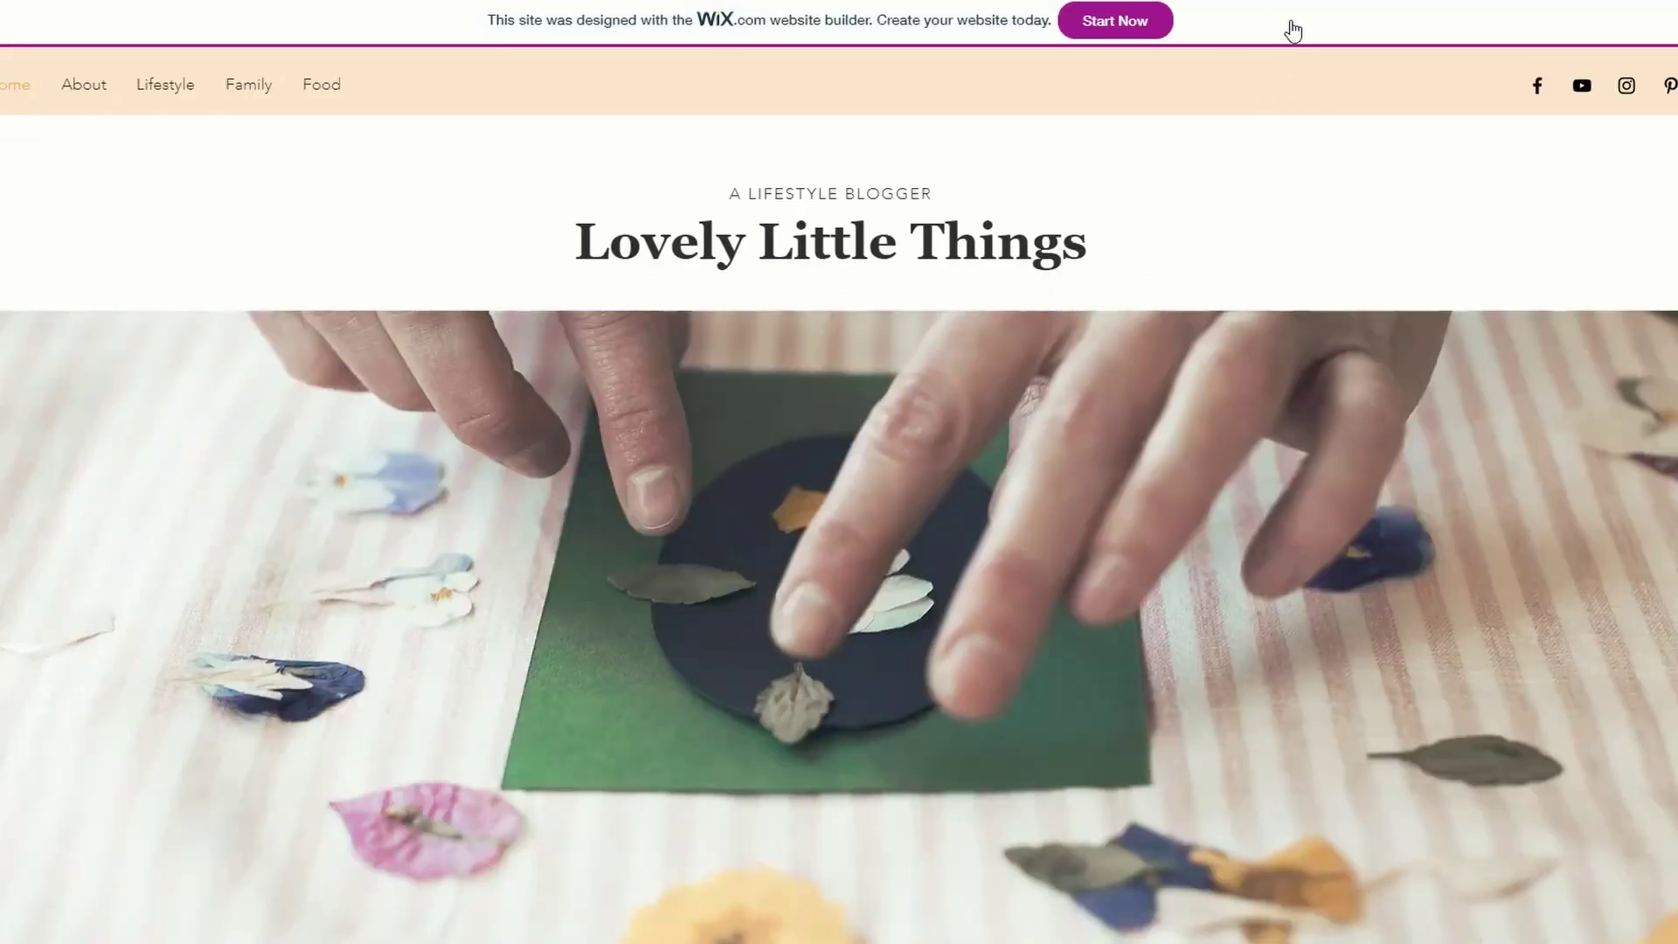
pyautogui.scroll(-5, 1358, 439)
pyautogui.scroll(5, 1360, 451)
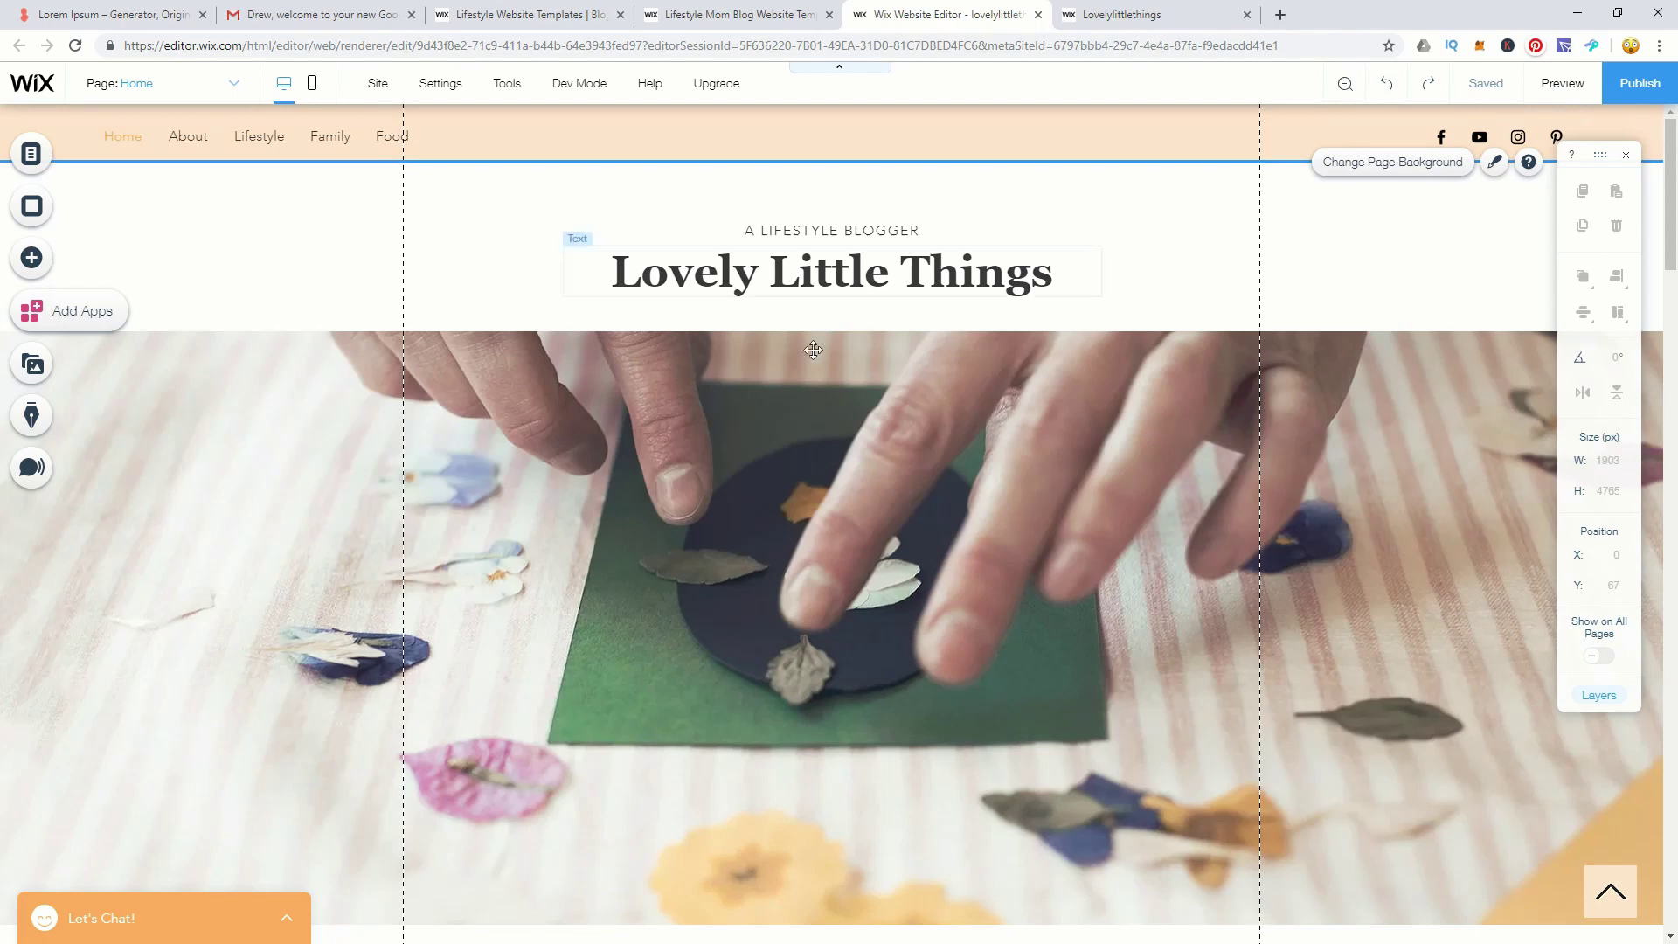
# Start replacing the background image of the large strip below the title and search Media from Wix for "craft".
pyautogui.click(1526, 599)
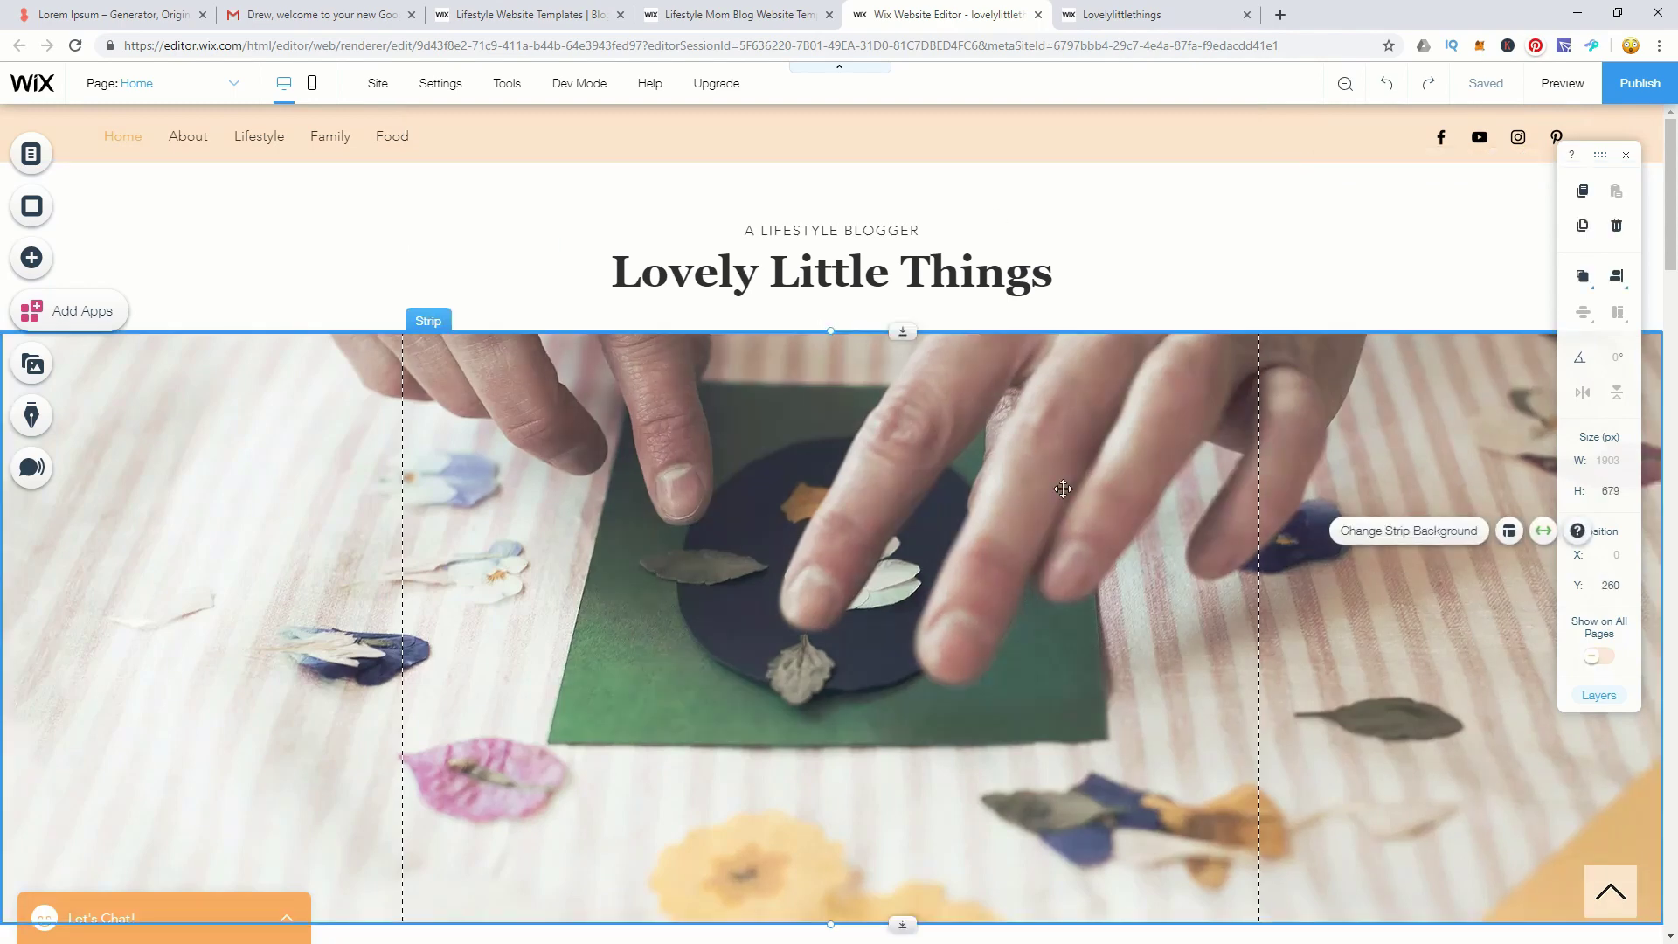
pyautogui.click(1358, 543)
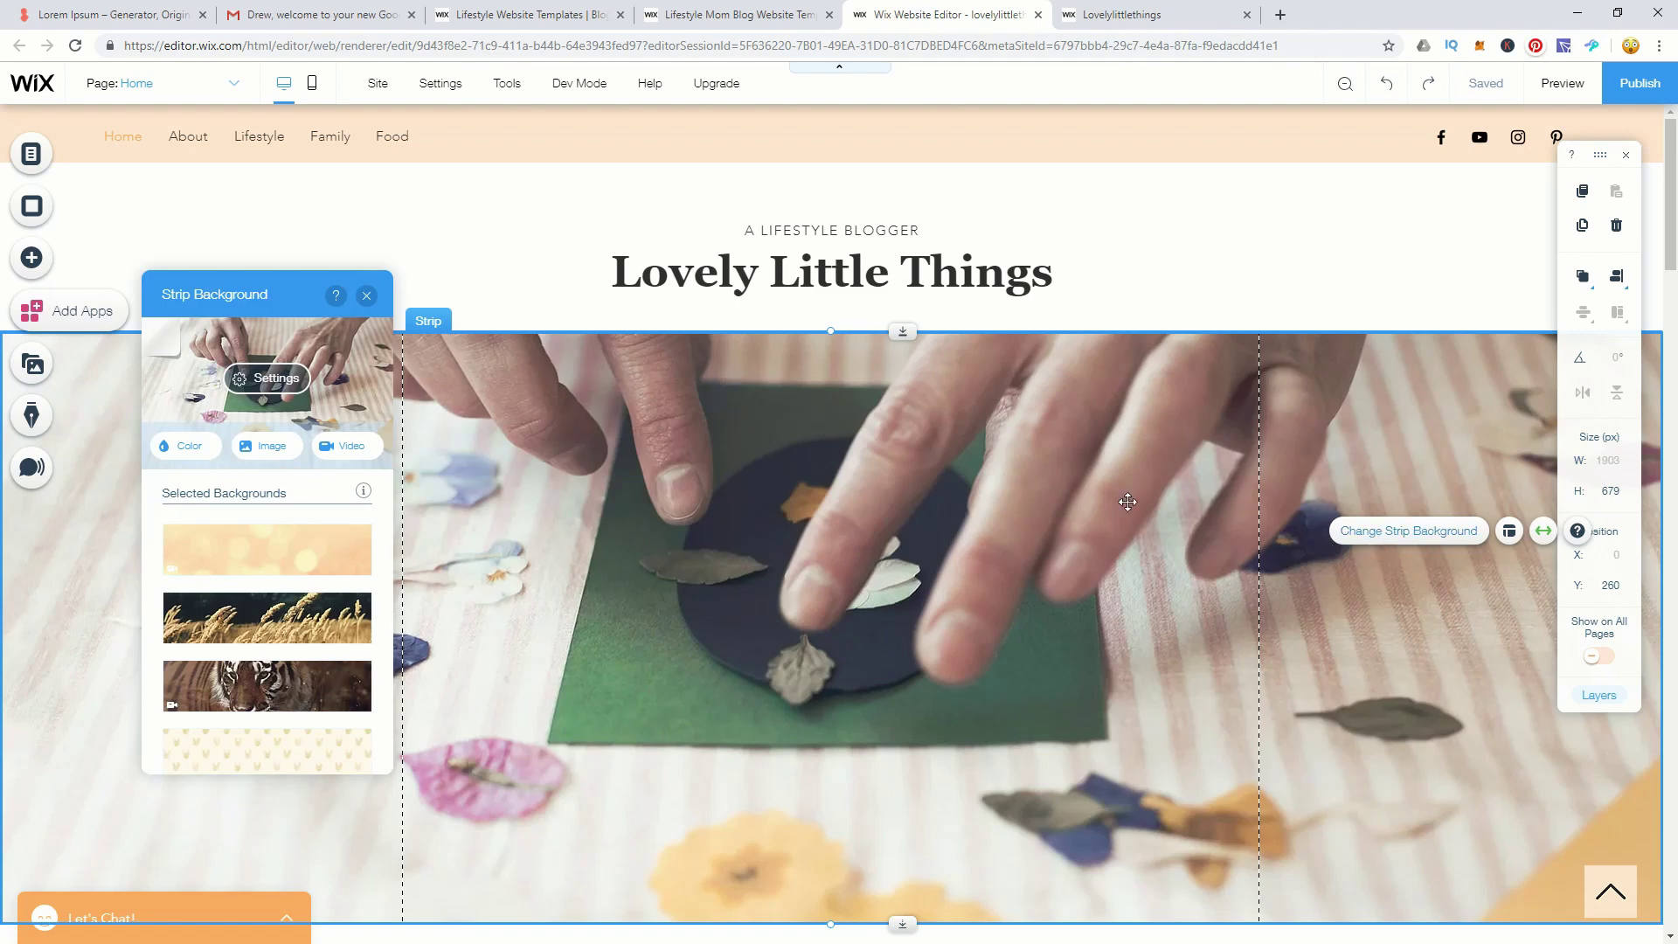
pyautogui.click(265, 445)
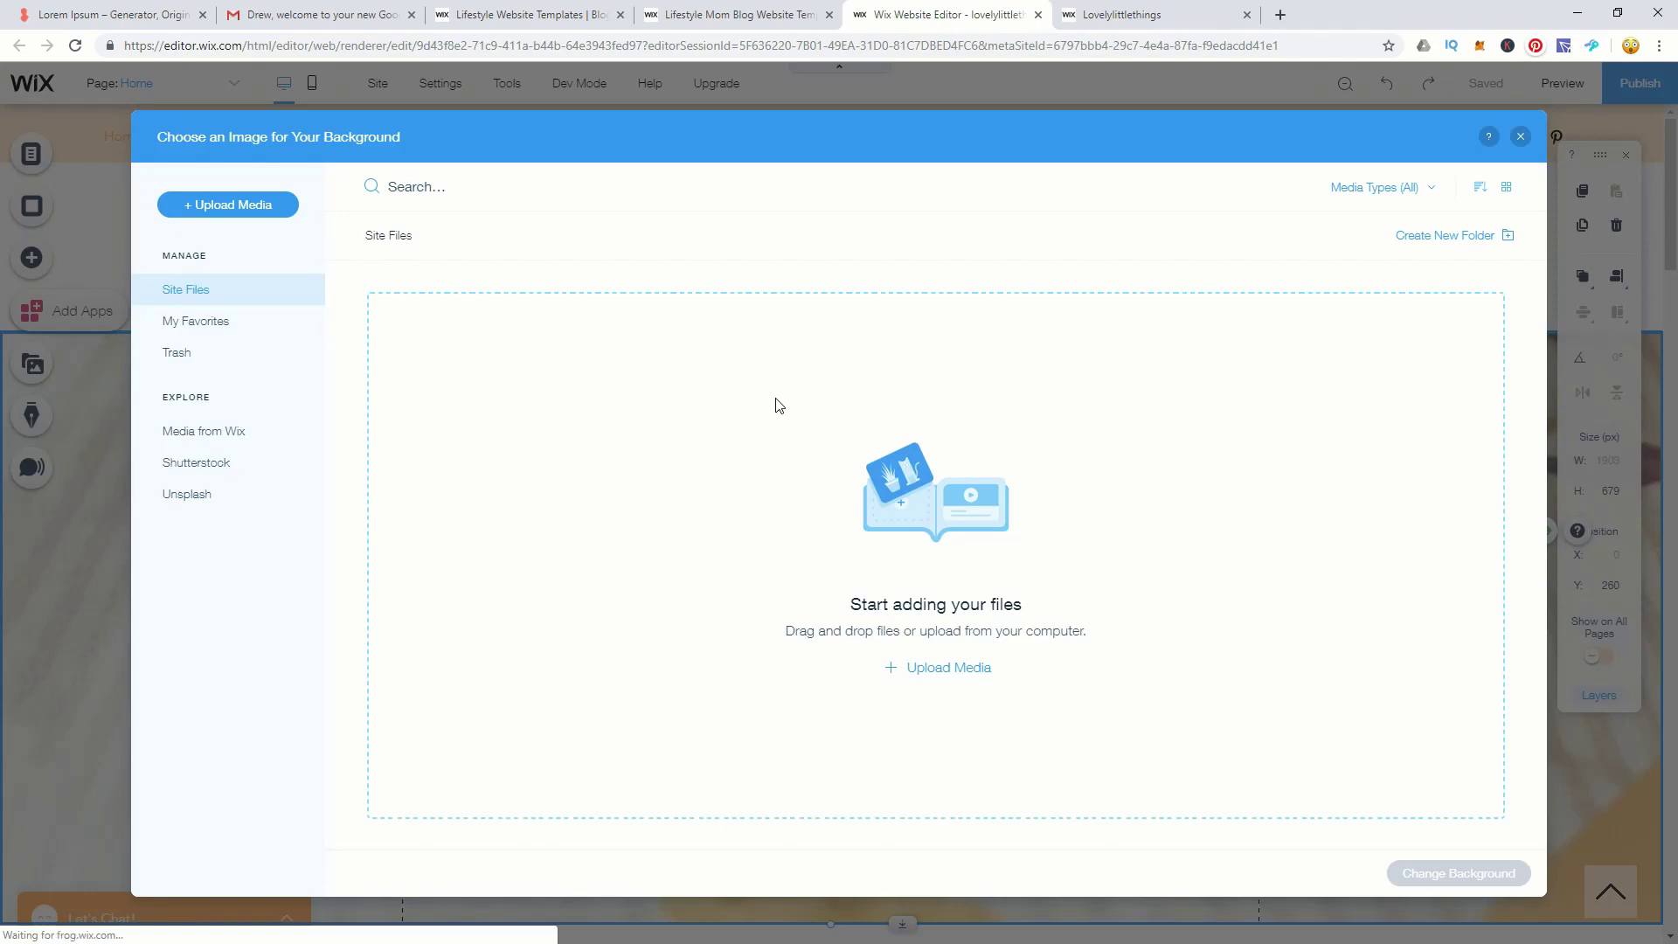
pyautogui.click(287, 431)
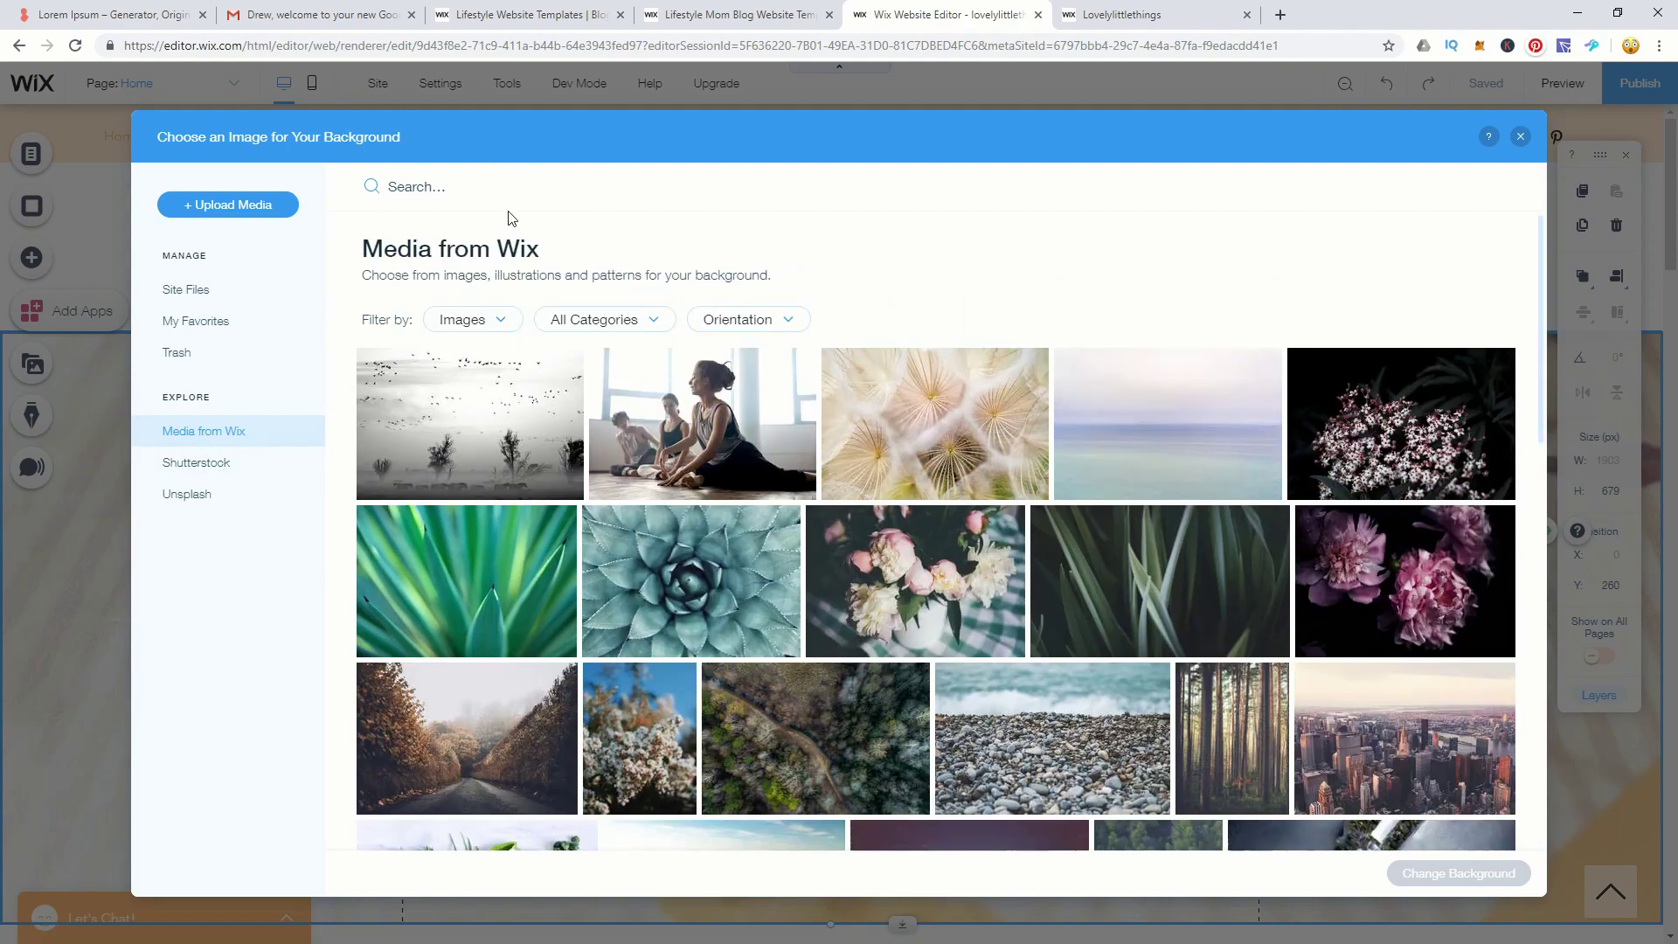
pyautogui.click(423, 184)
pyautogui.write('craf')
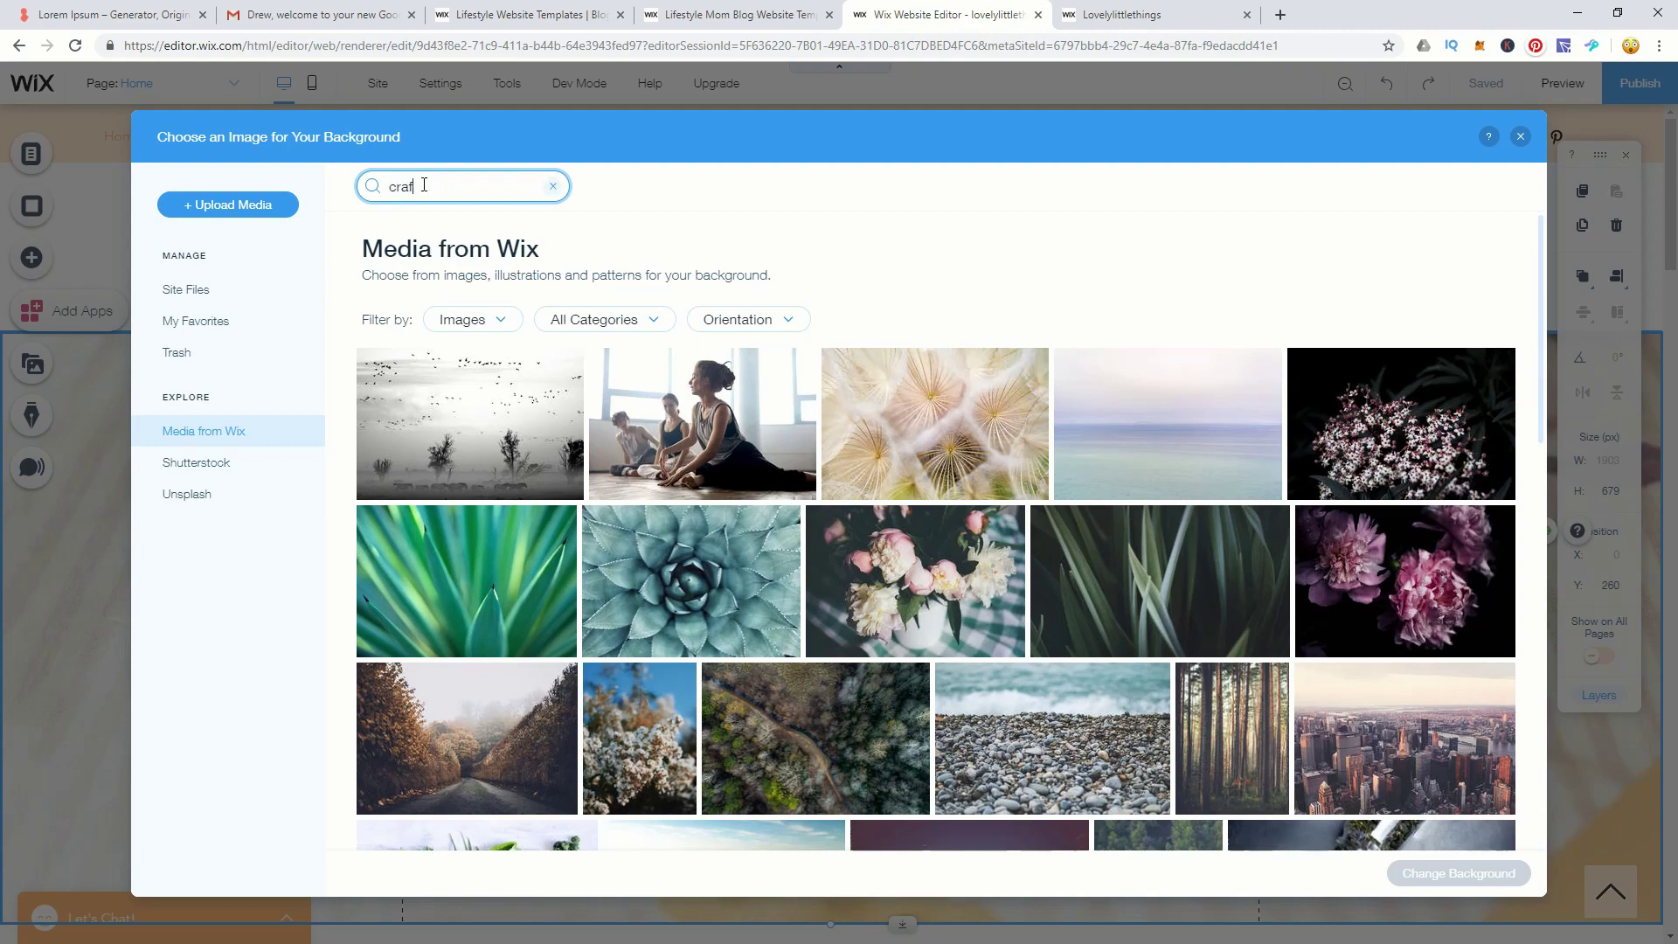
pyautogui.write('t')
pyautogui.press('Return')
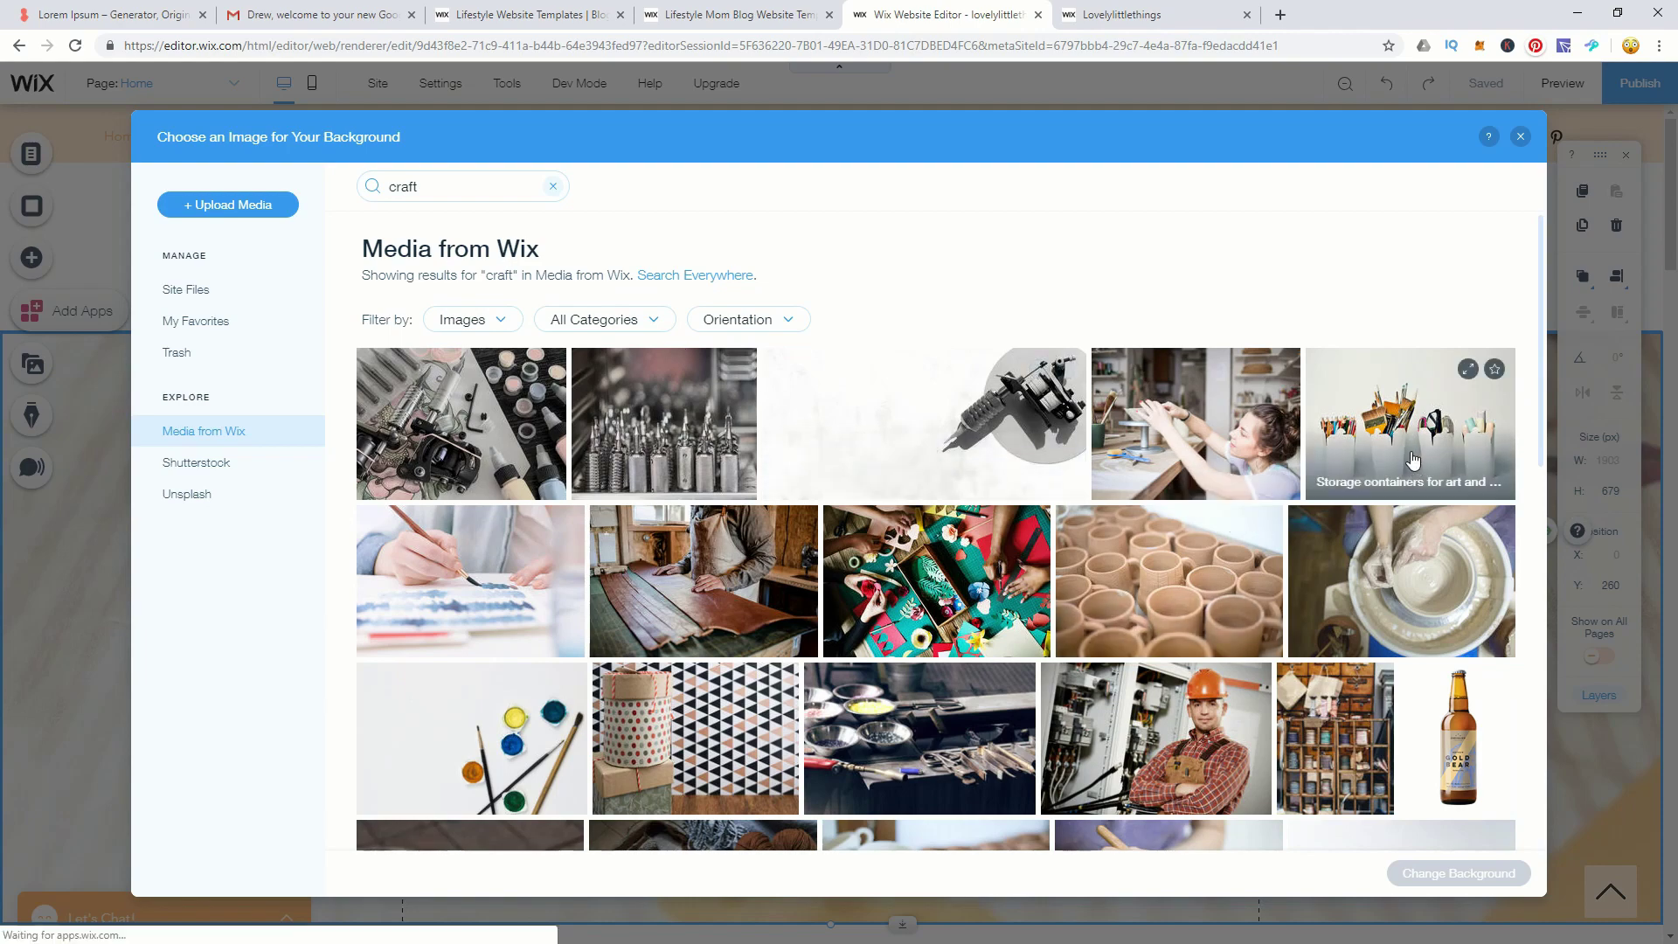
# Apply the image of art storage containers with brushes and pencils as the strip background and close the background settings.
pyautogui.click(1413, 460)
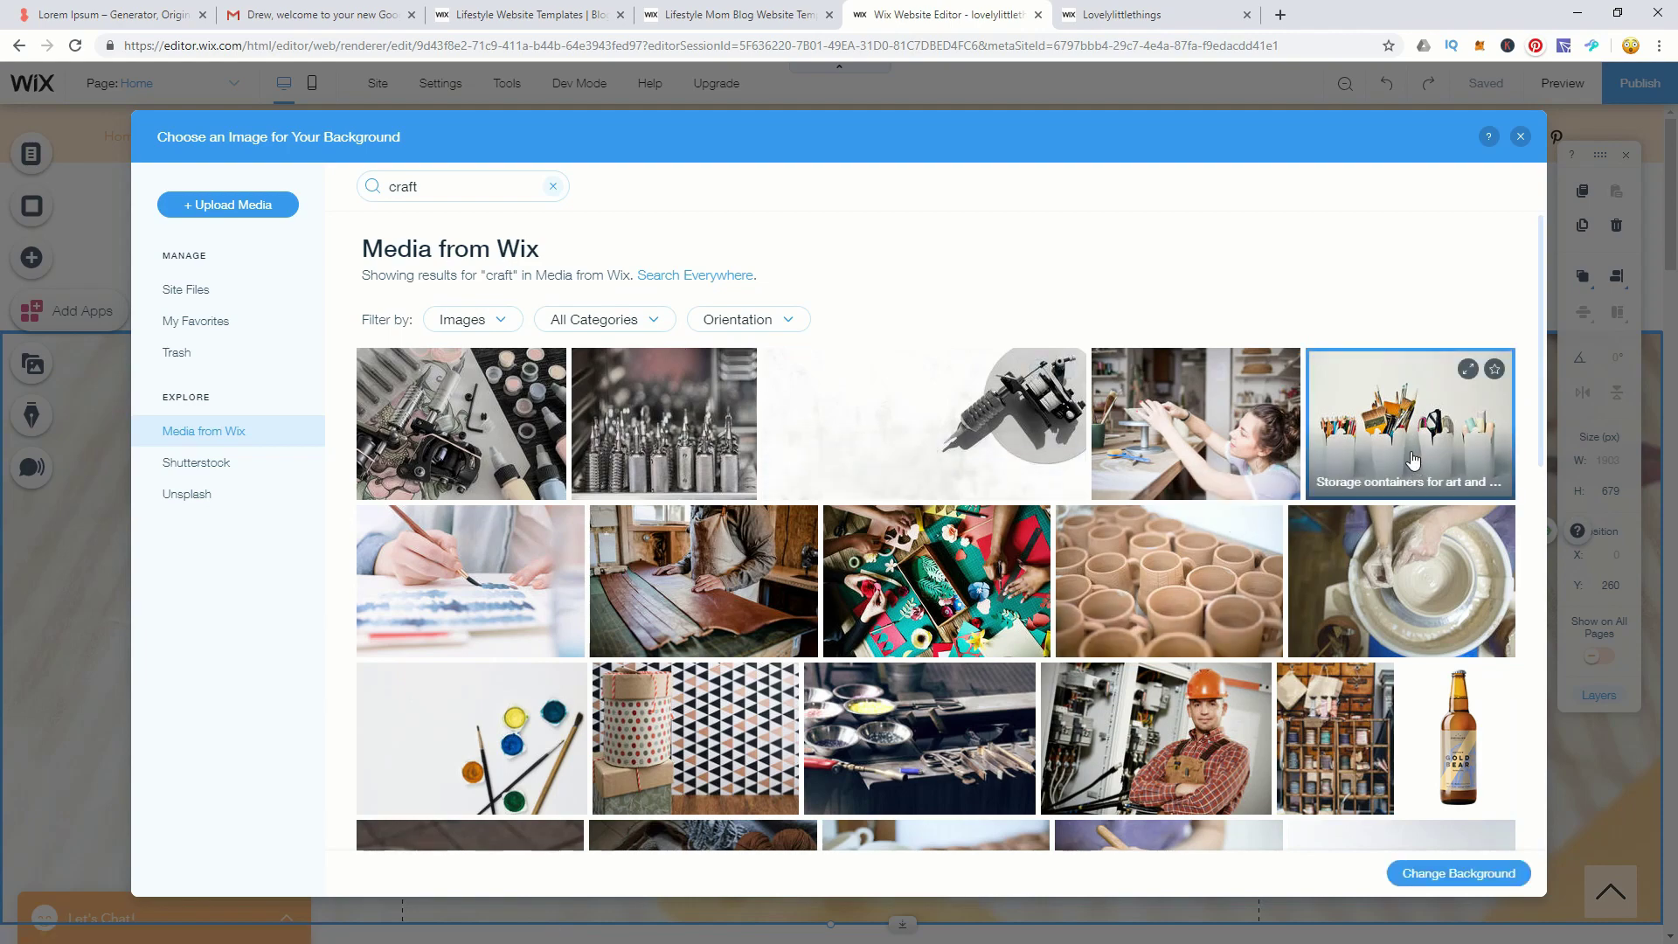
pyautogui.click(1440, 872)
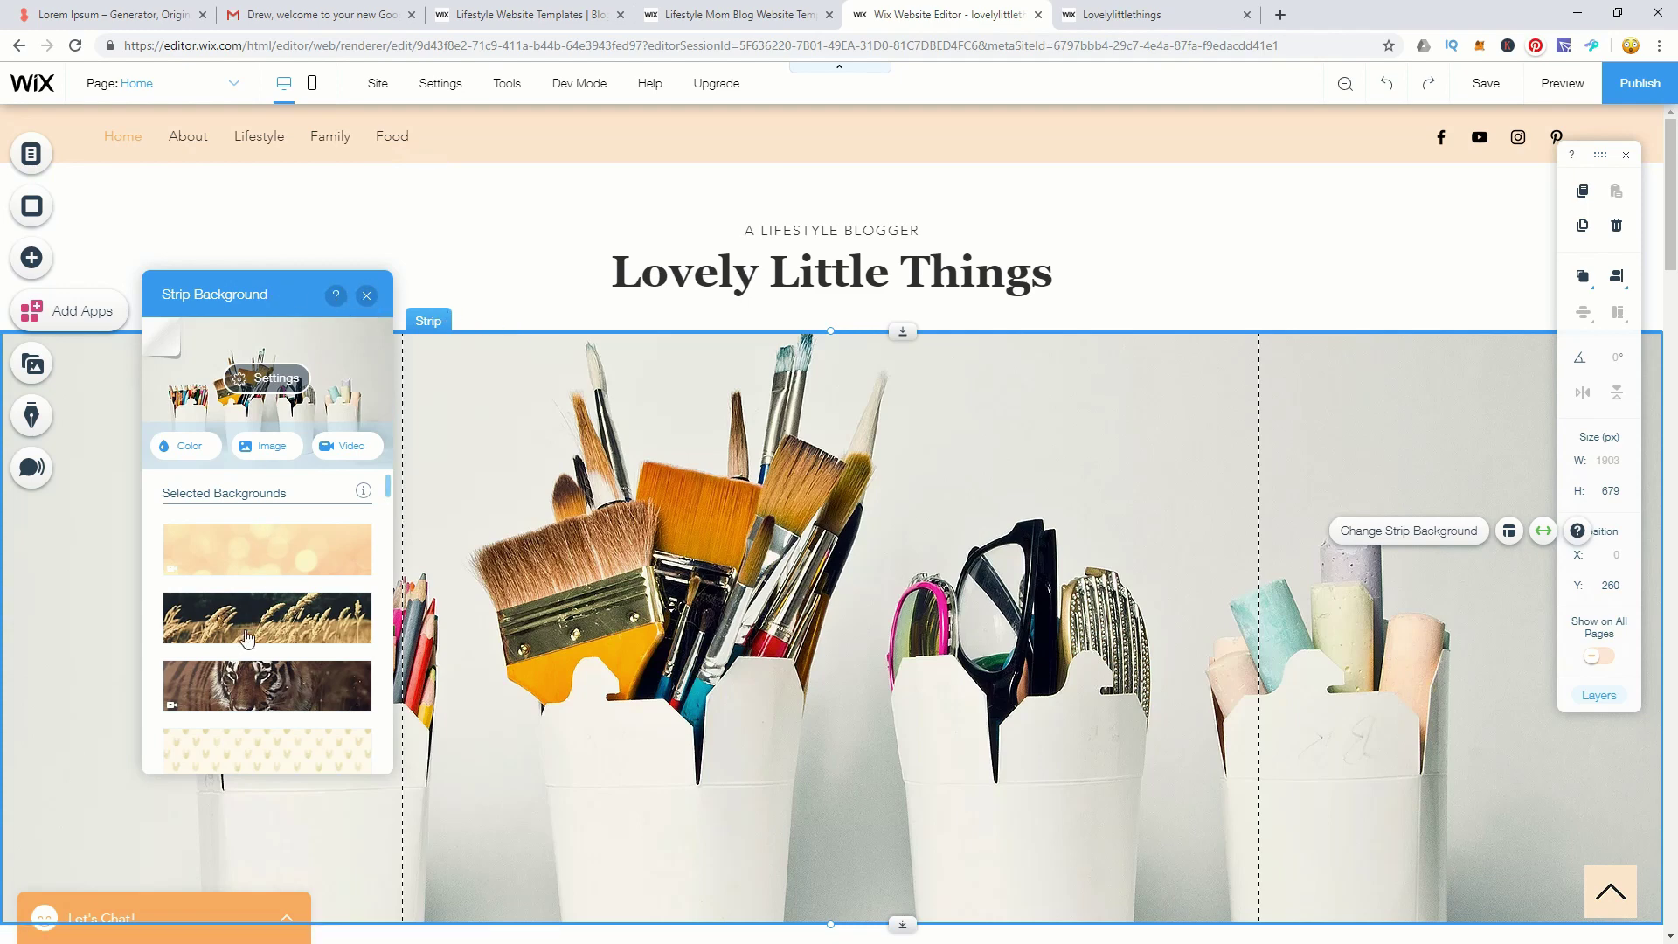
pyautogui.moveTo(242, 645)
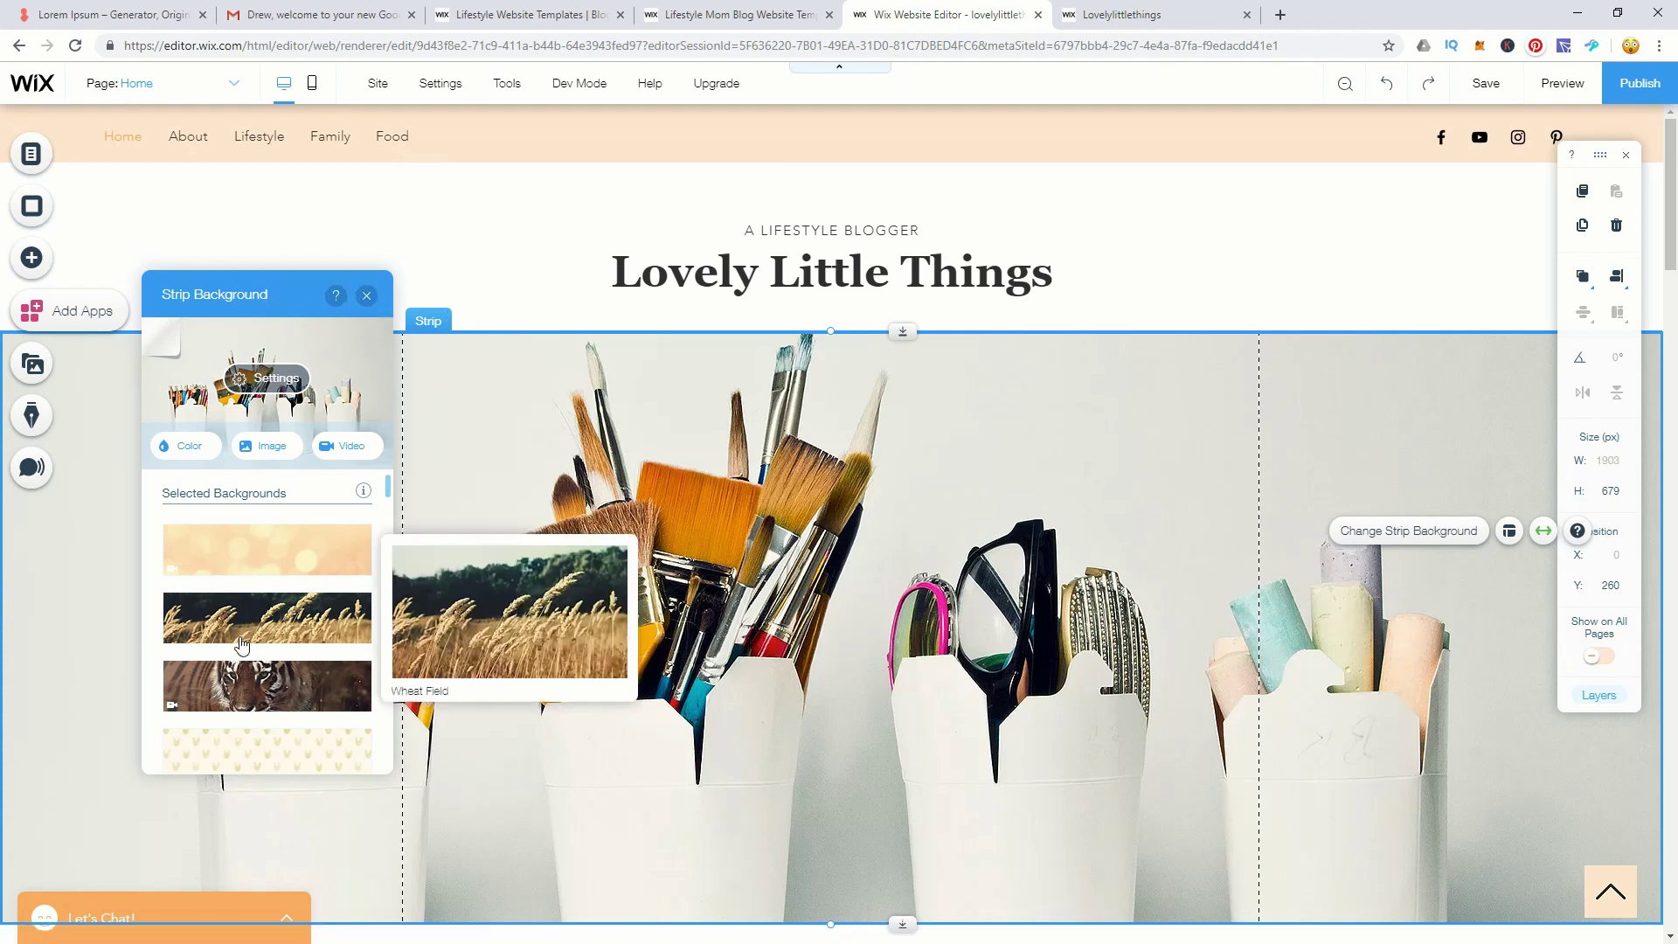
pyautogui.click(366, 295)
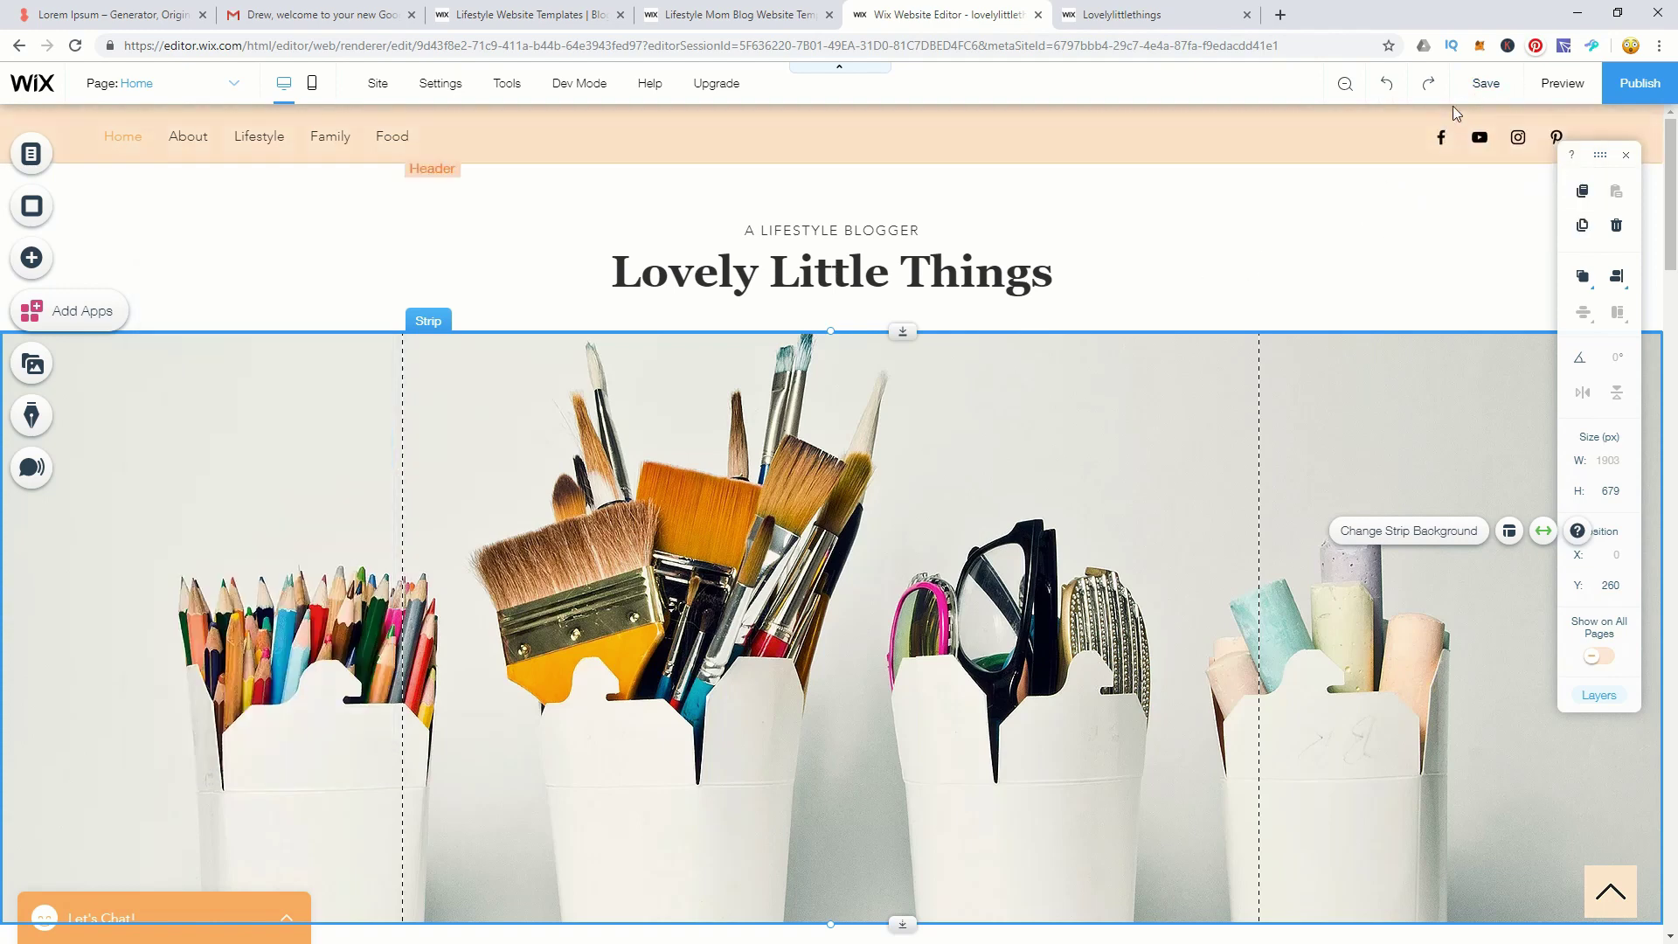
# Save the site and dismiss the save confirmation, choosing not to show it again.
pyautogui.moveTo(1504, 91)
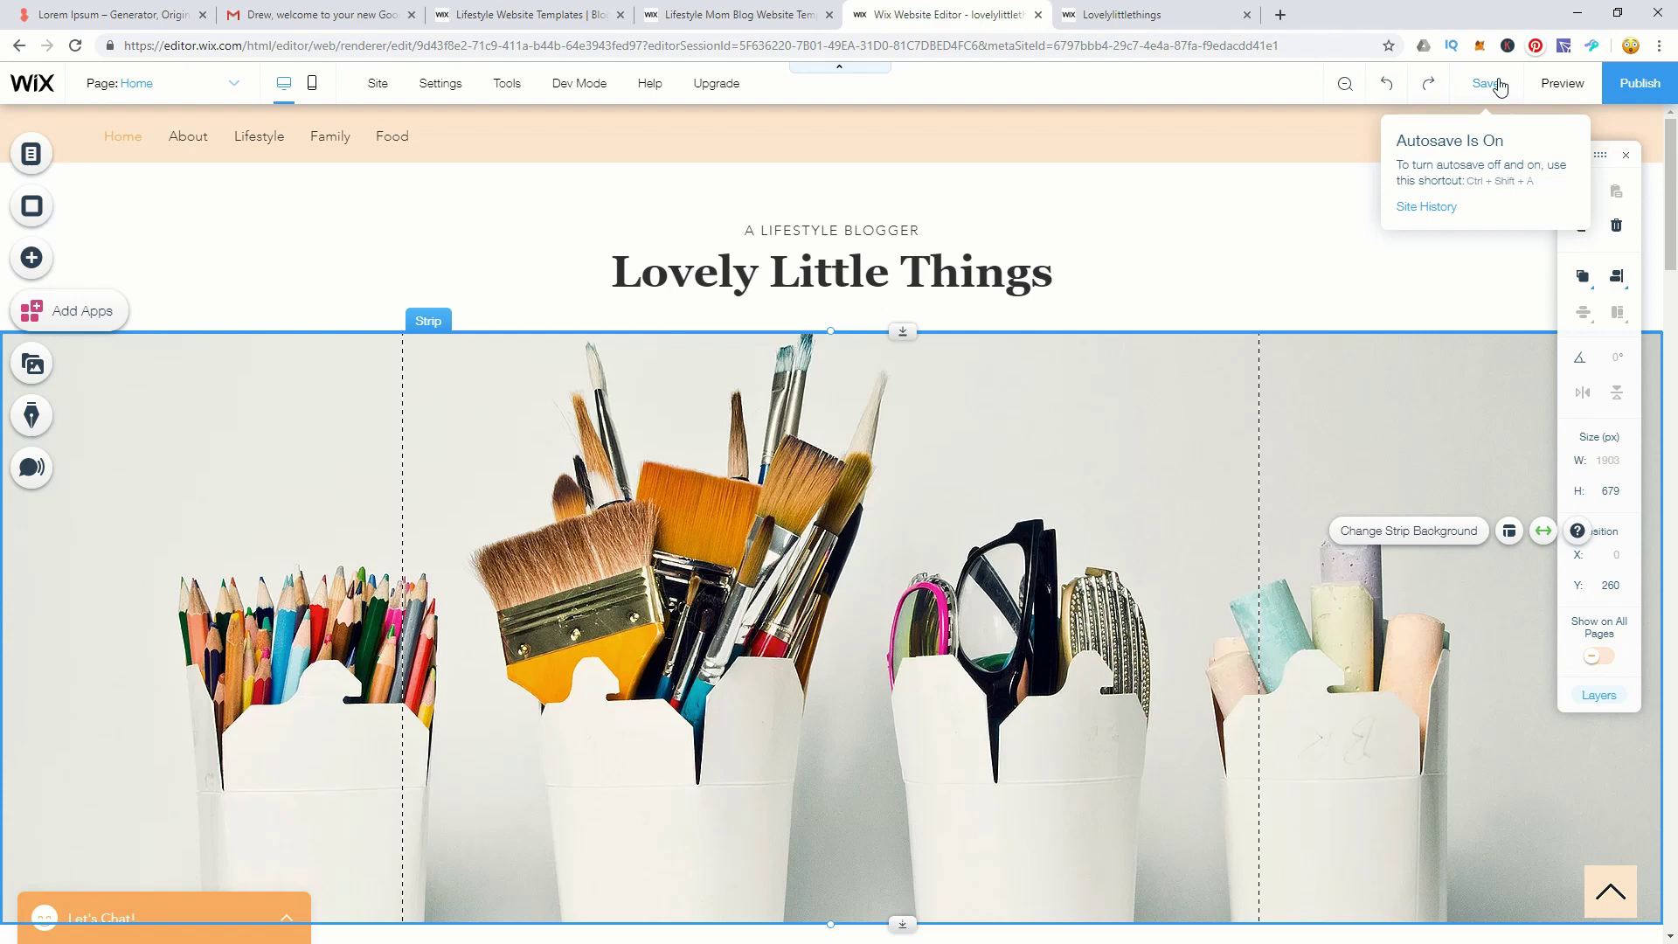
pyautogui.click(1496, 85)
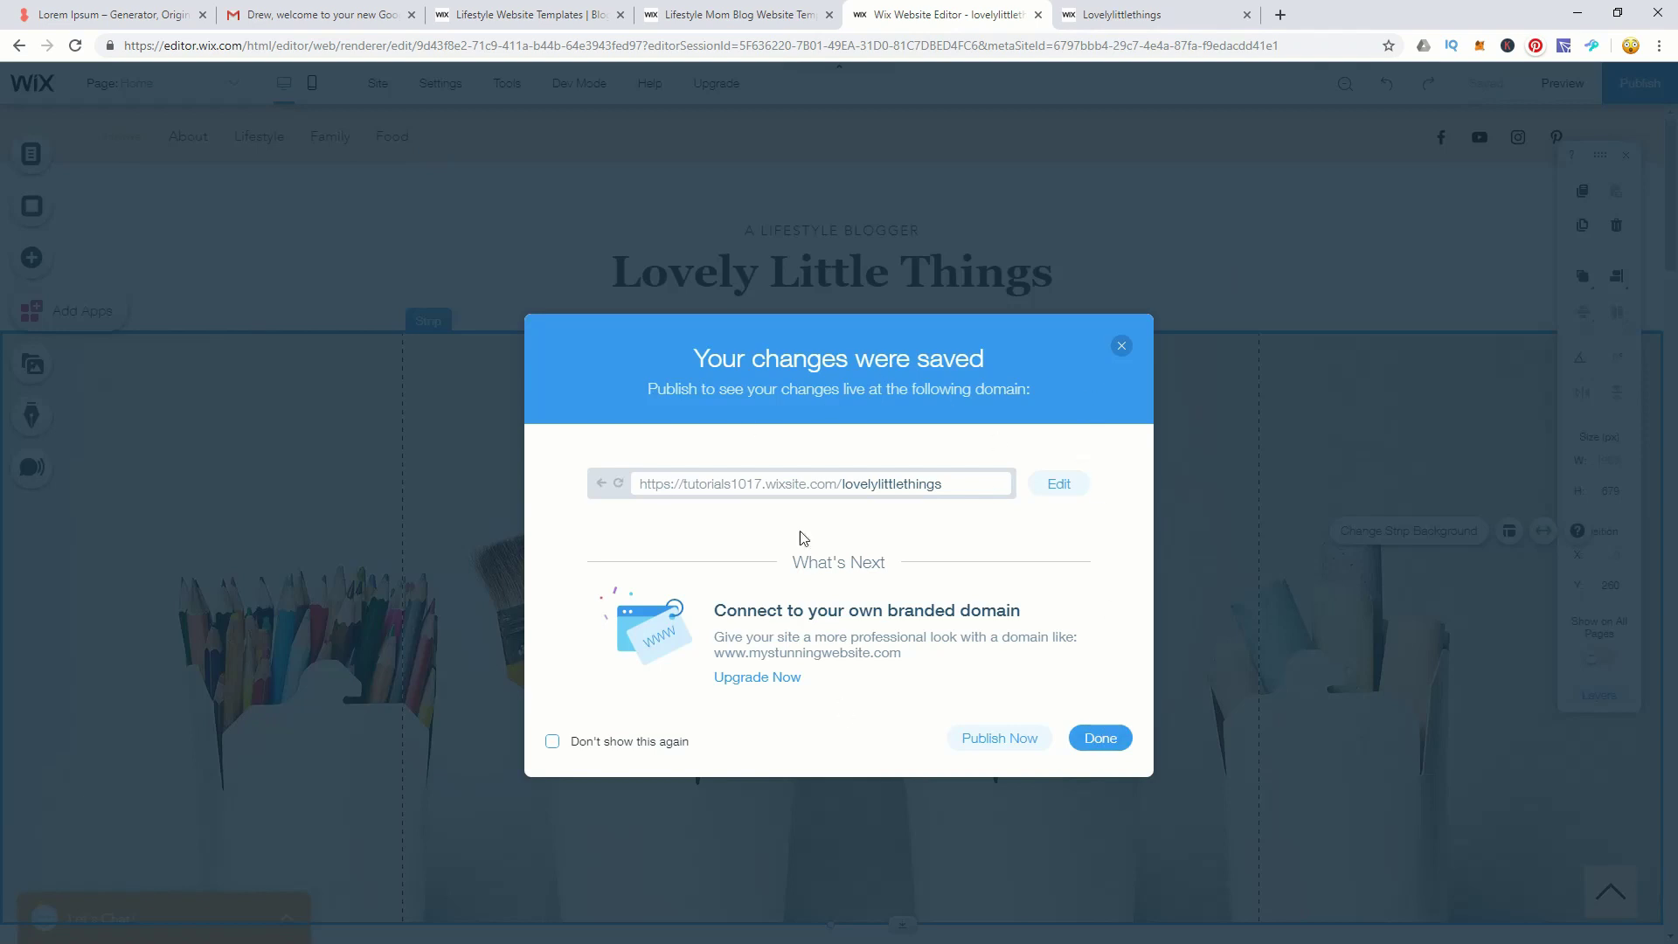
pyautogui.click(553, 742)
pyautogui.click(1101, 740)
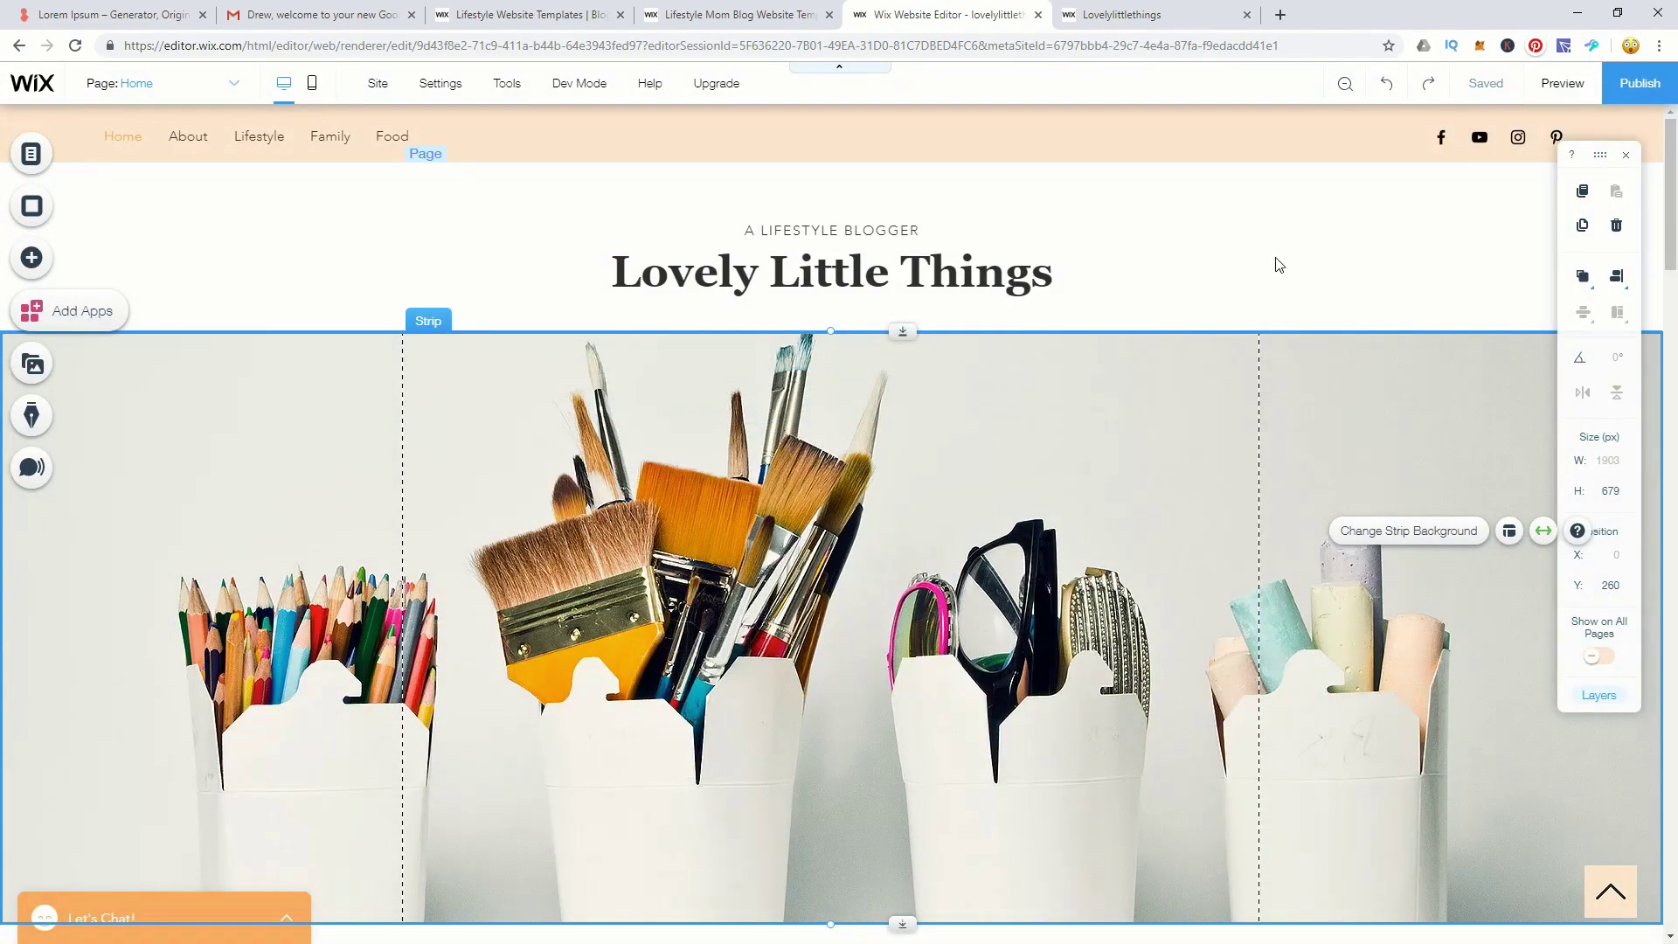
# Replace the placeholder text under the Lifestyle heading with "Learn more" and close the text settings.
pyautogui.scroll(-7, 1253, 260)
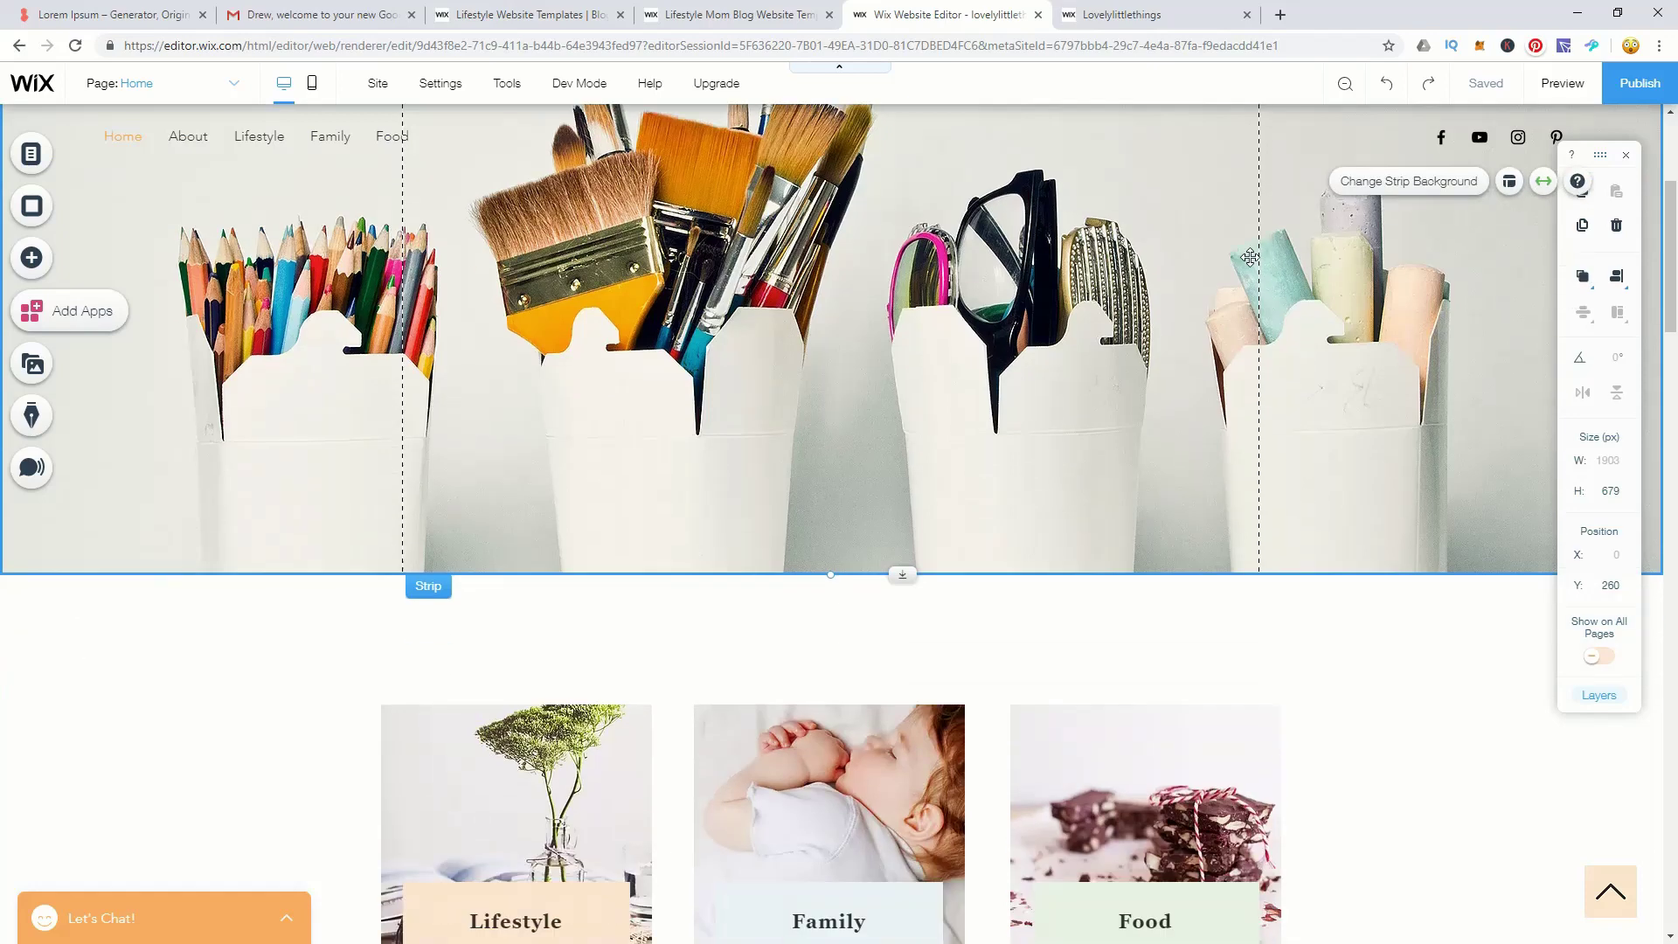
pyautogui.scroll(-1, 1253, 261)
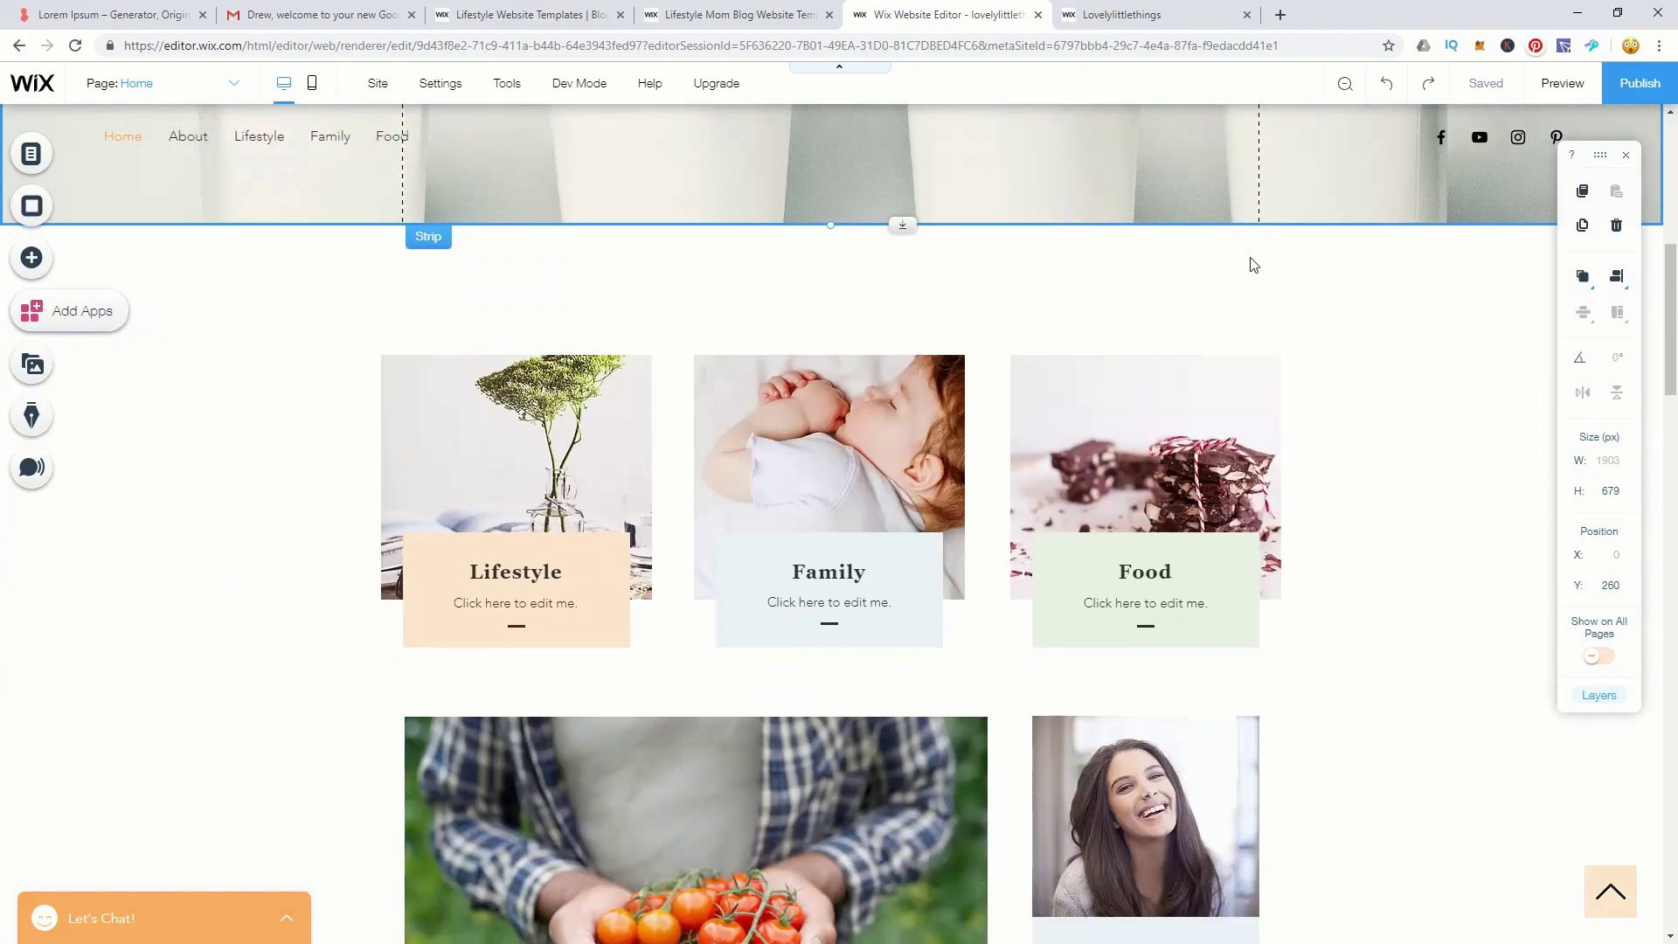
pyautogui.scroll(-2, 1318, 299)
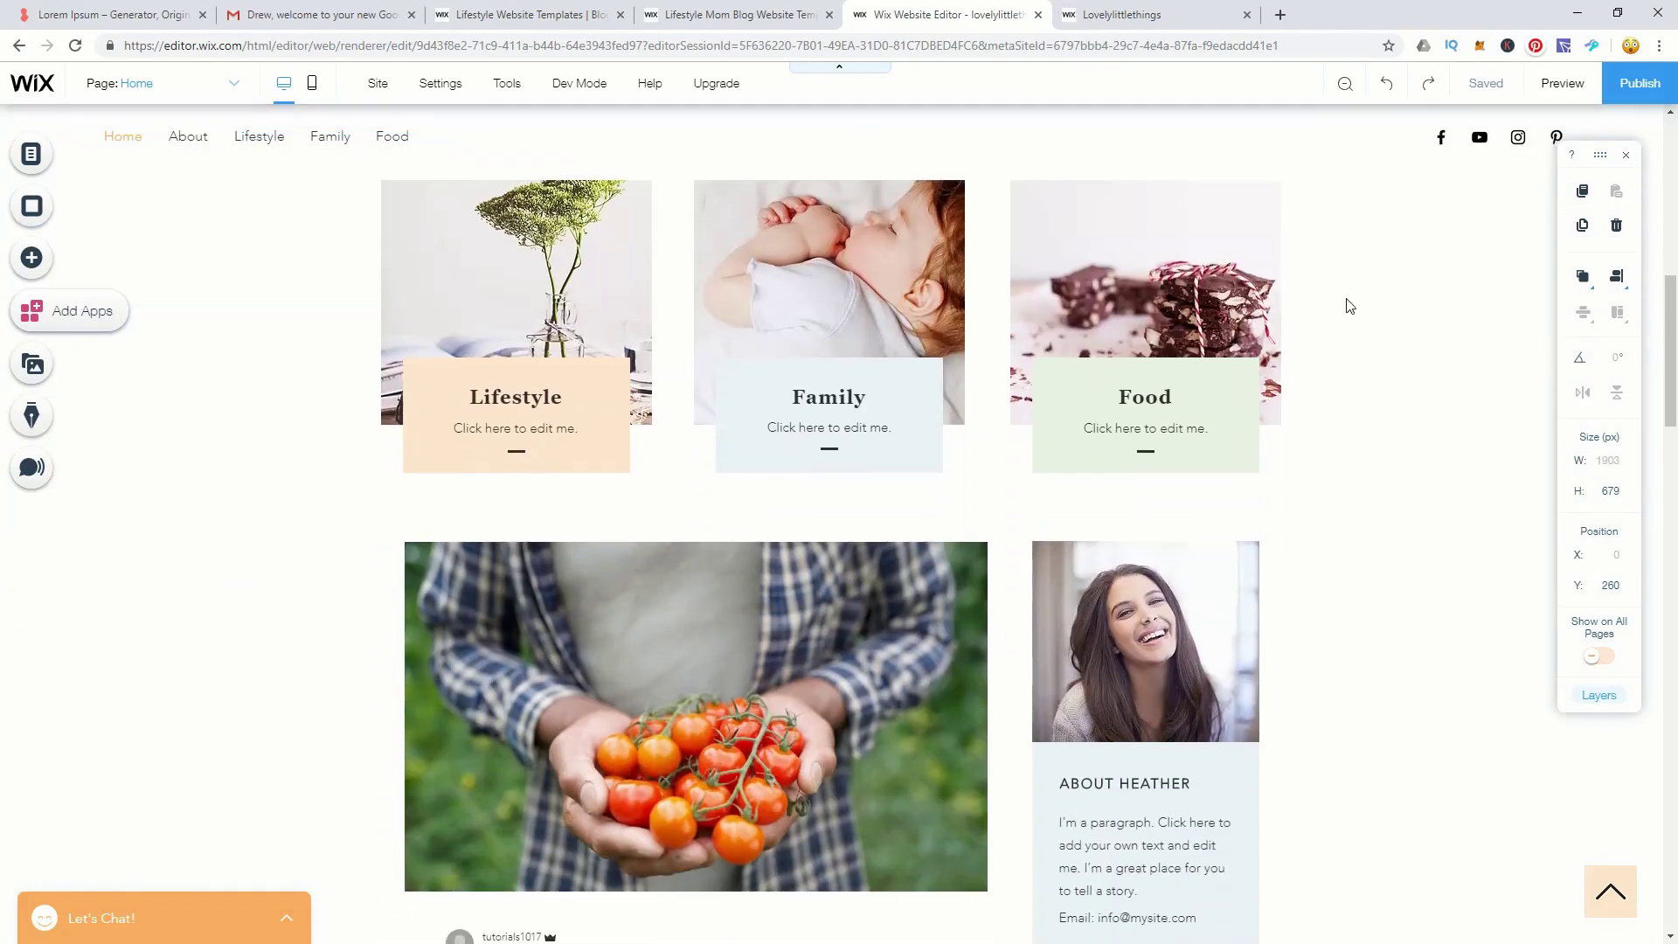
pyautogui.click(499, 430)
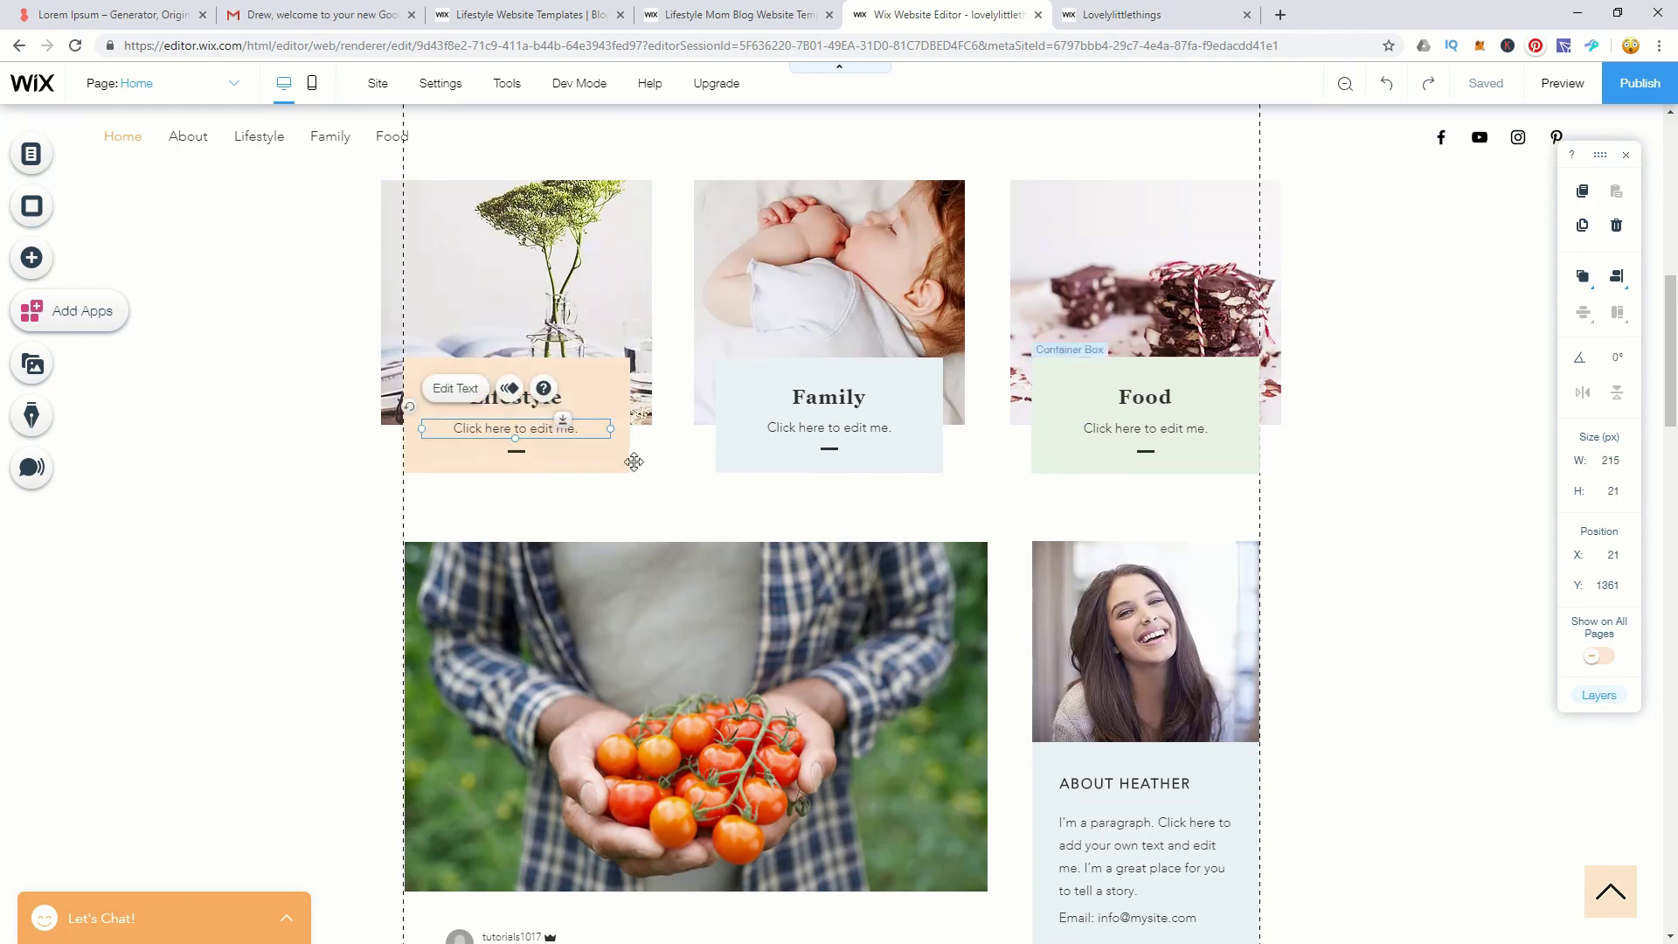
pyautogui.doubleClick(505, 429)
pyautogui.write('Learn more')
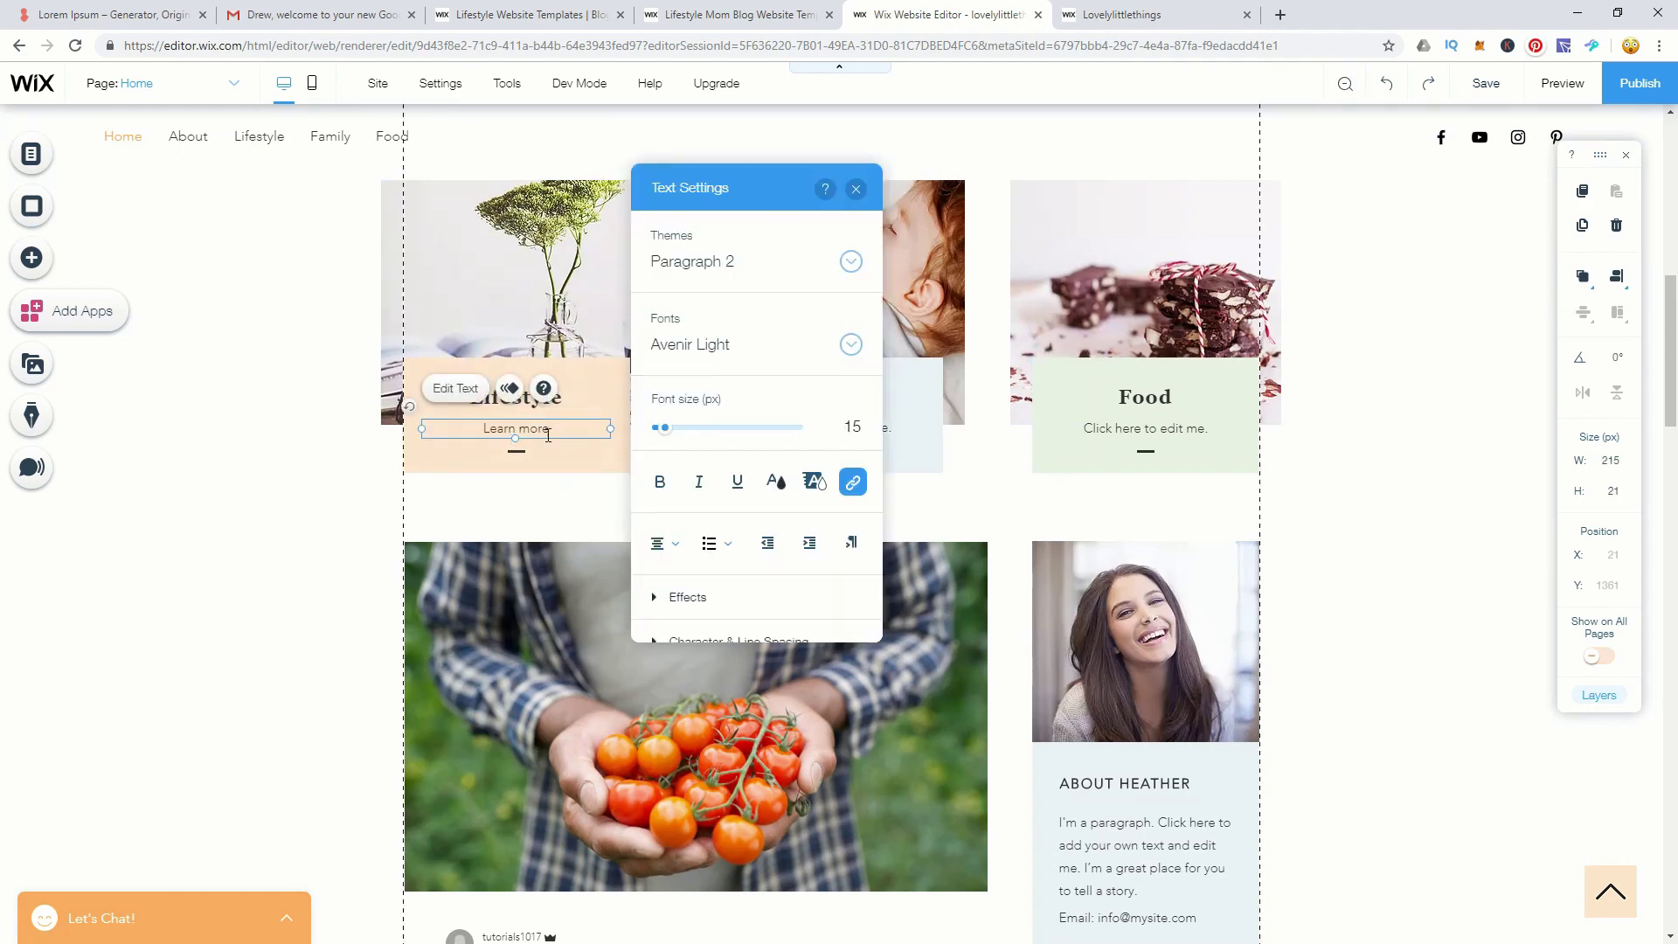
pyautogui.click(855, 189)
pyautogui.click(647, 519)
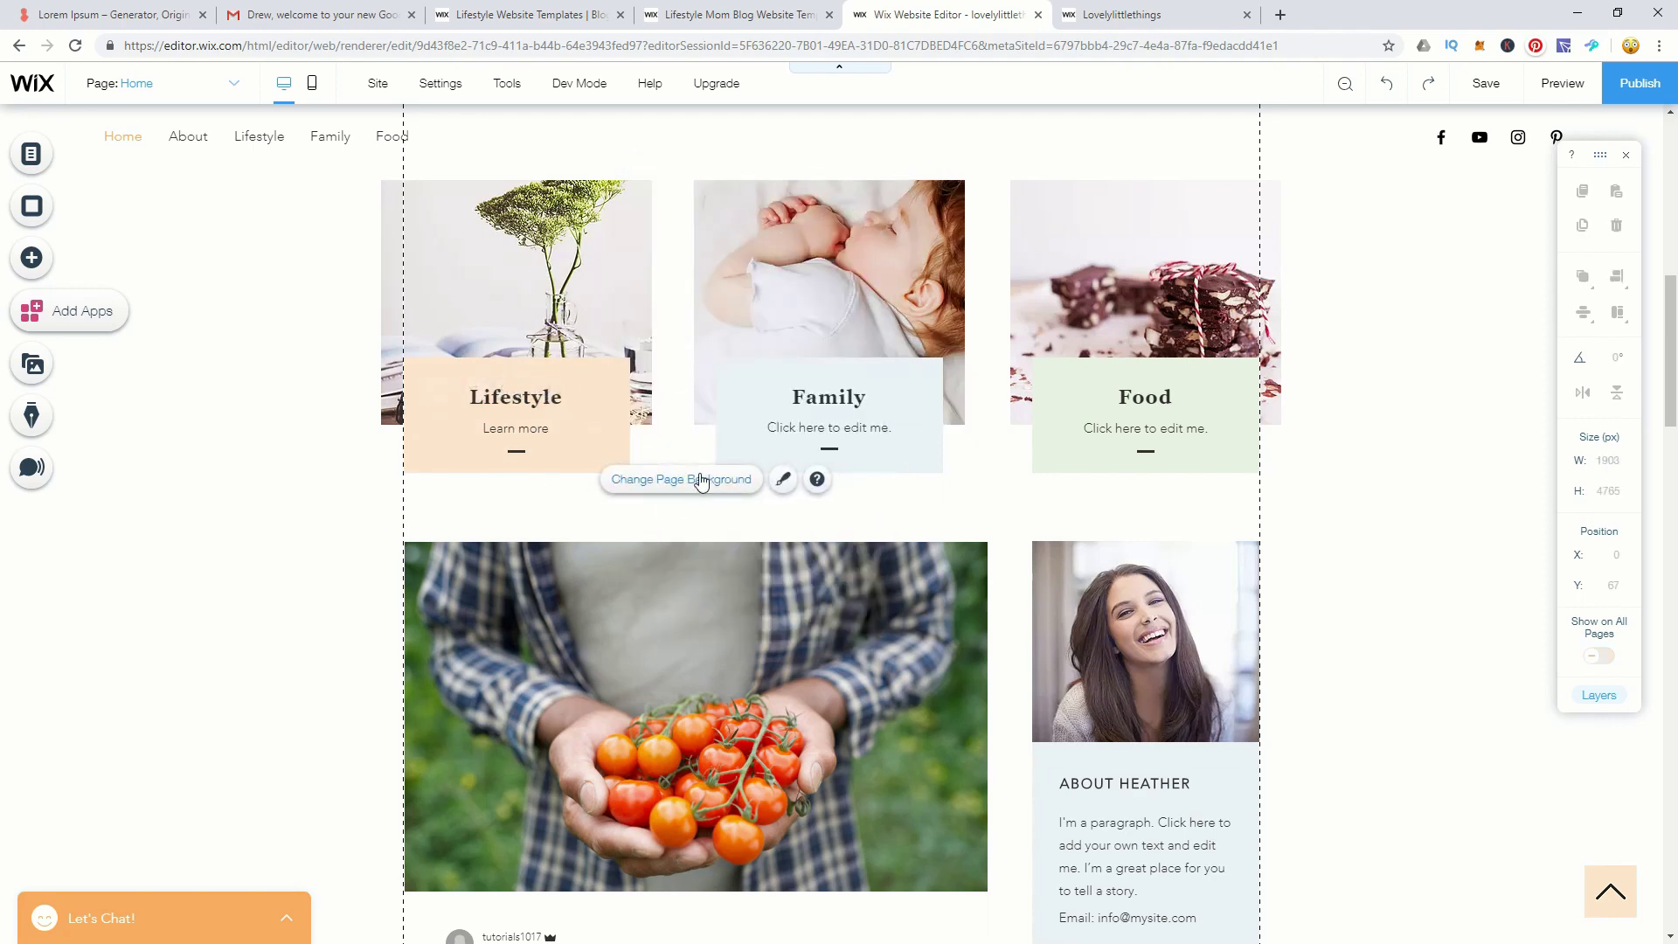
# Check on the live site where the Lifestyle image links, and return to the Wix editor.
pyautogui.click(1119, 14)
pyautogui.scroll(-8, 915, 524)
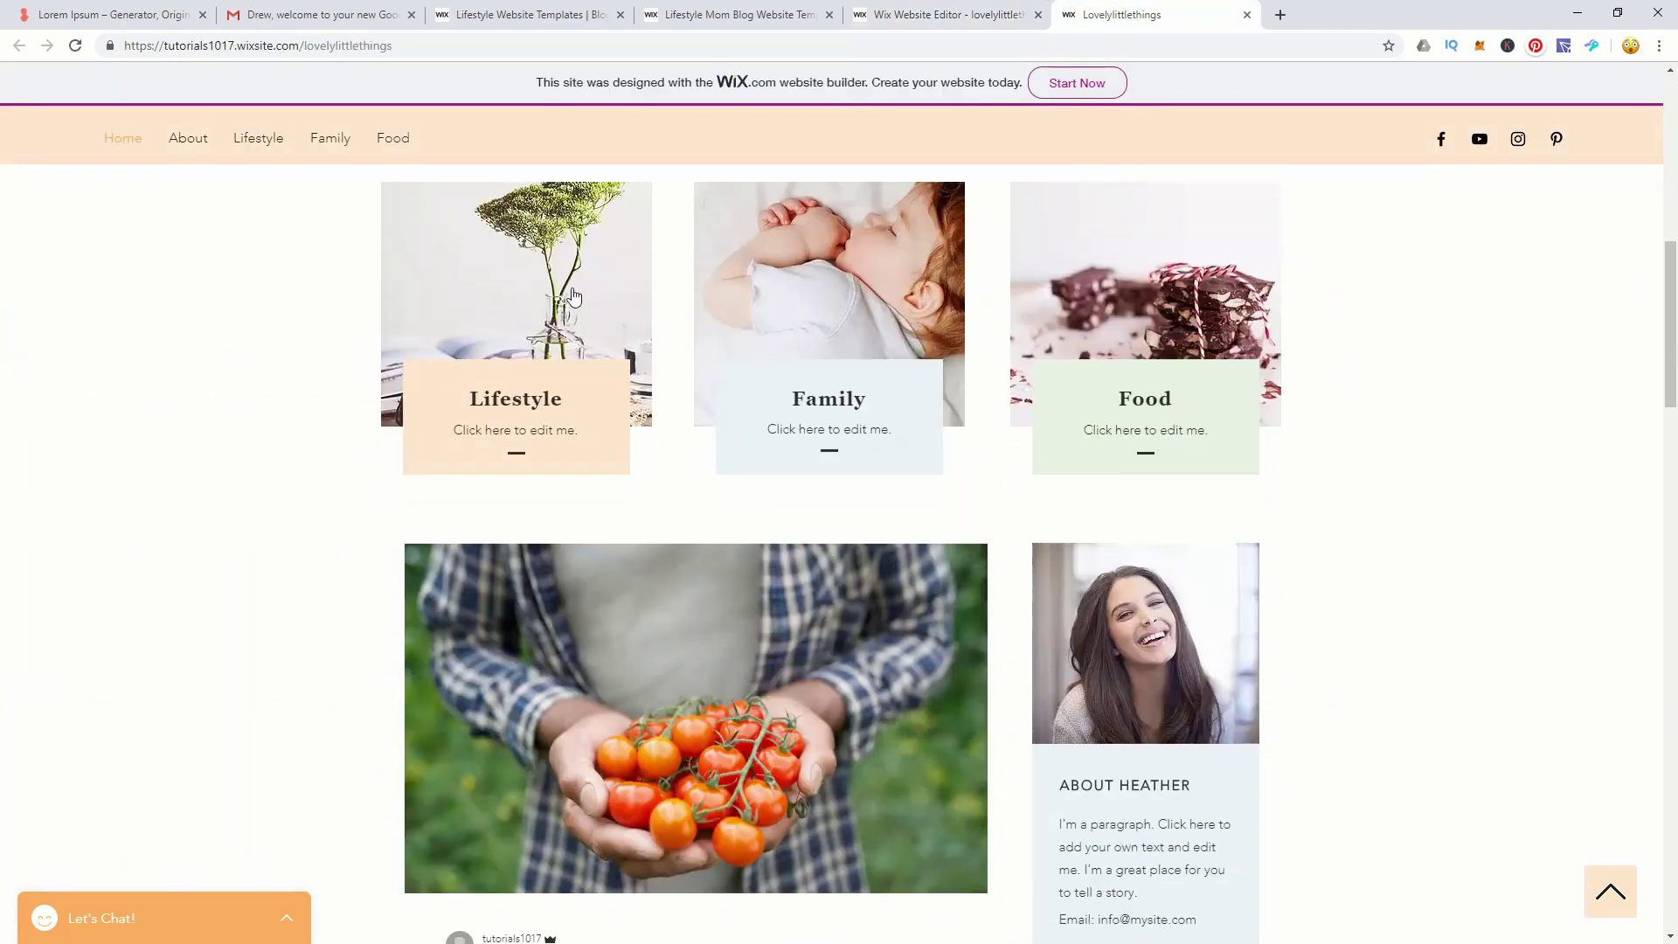
pyautogui.click(533, 307)
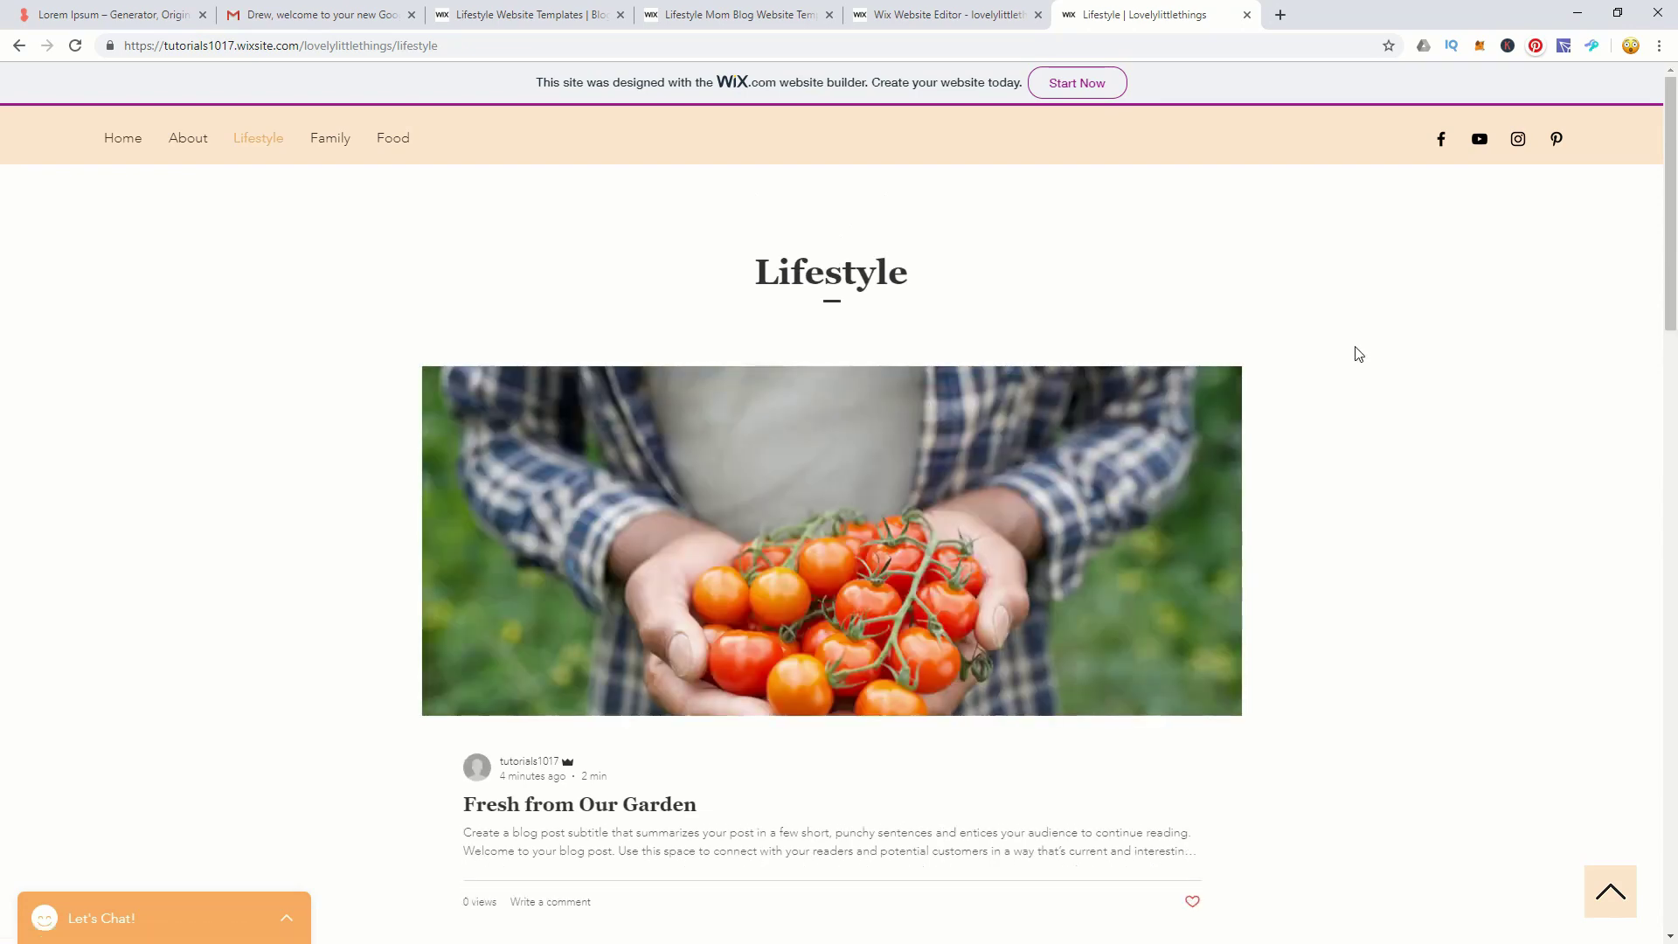
pyautogui.click(949, 15)
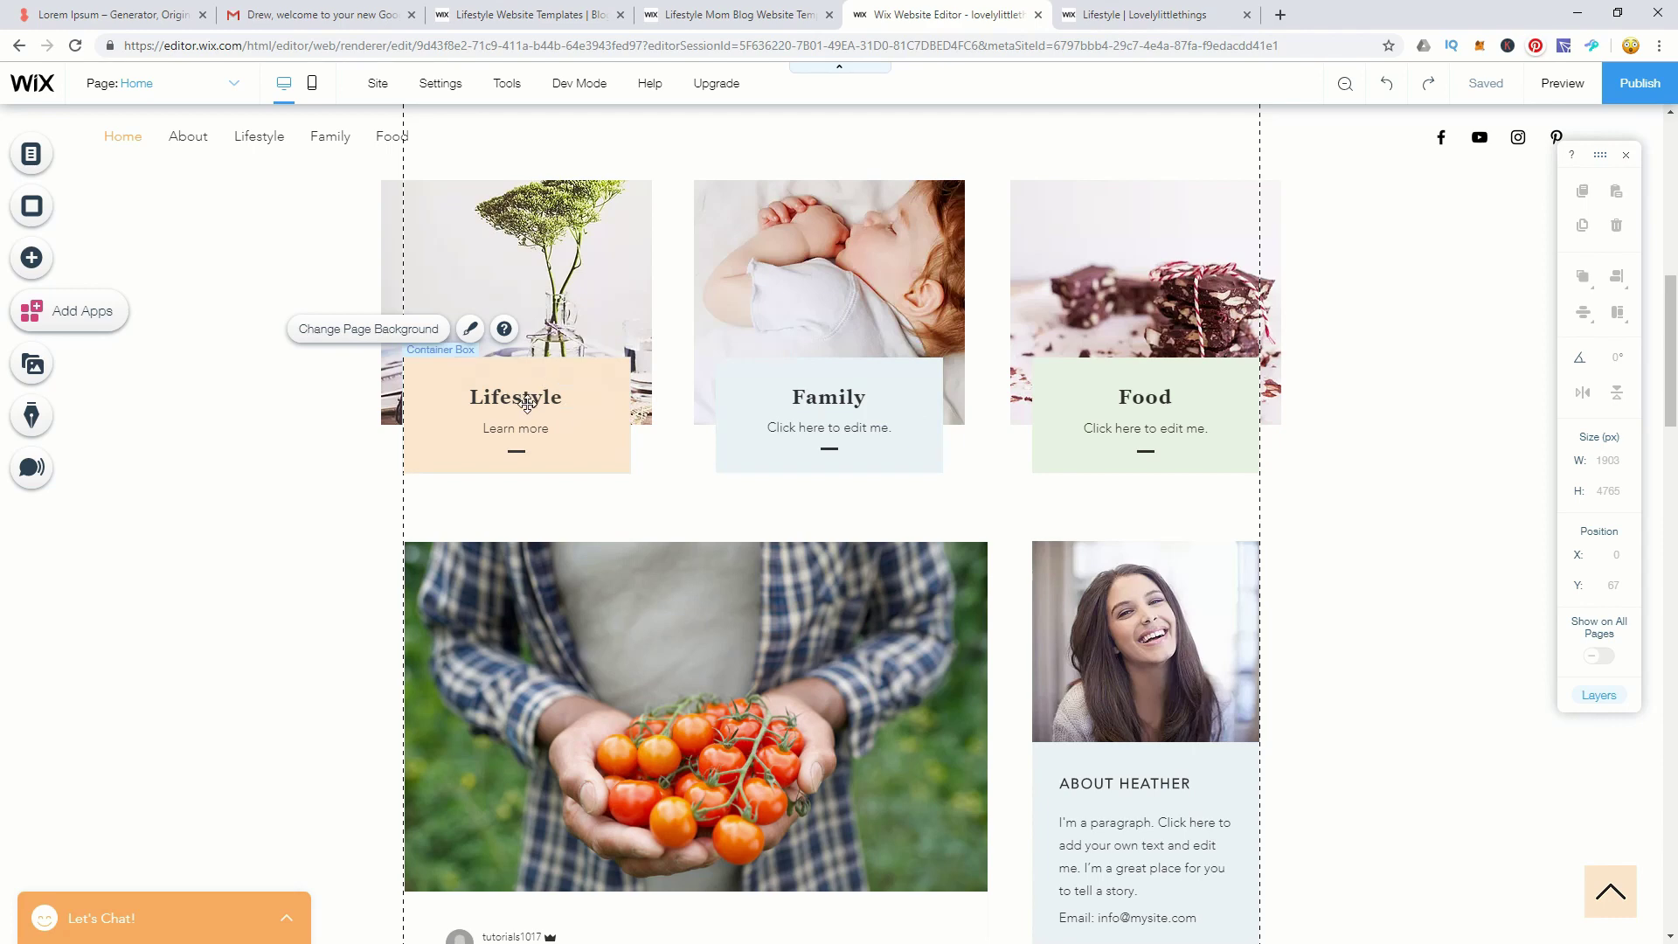
# Widen the Lifestyle container box on both sides to 310 px so it matches the image above it.
pyautogui.click(612, 413)
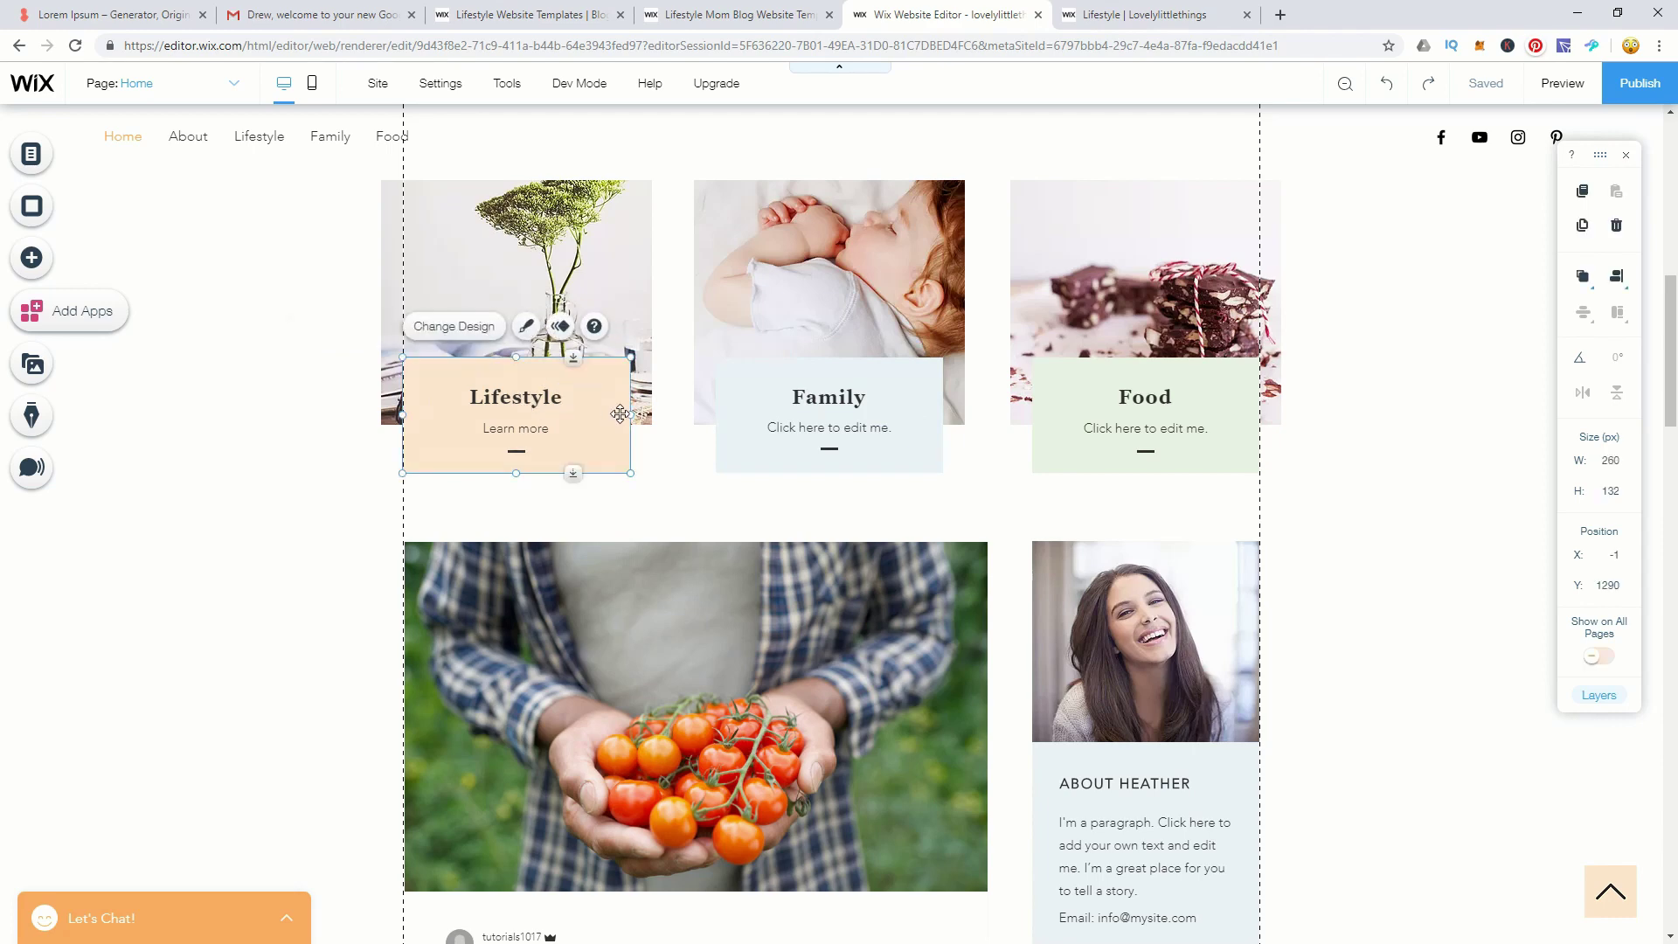
pyautogui.moveTo(628, 416); pyautogui.dragTo(648, 419)
pyautogui.moveTo(404, 414); pyautogui.dragTo(376, 414)
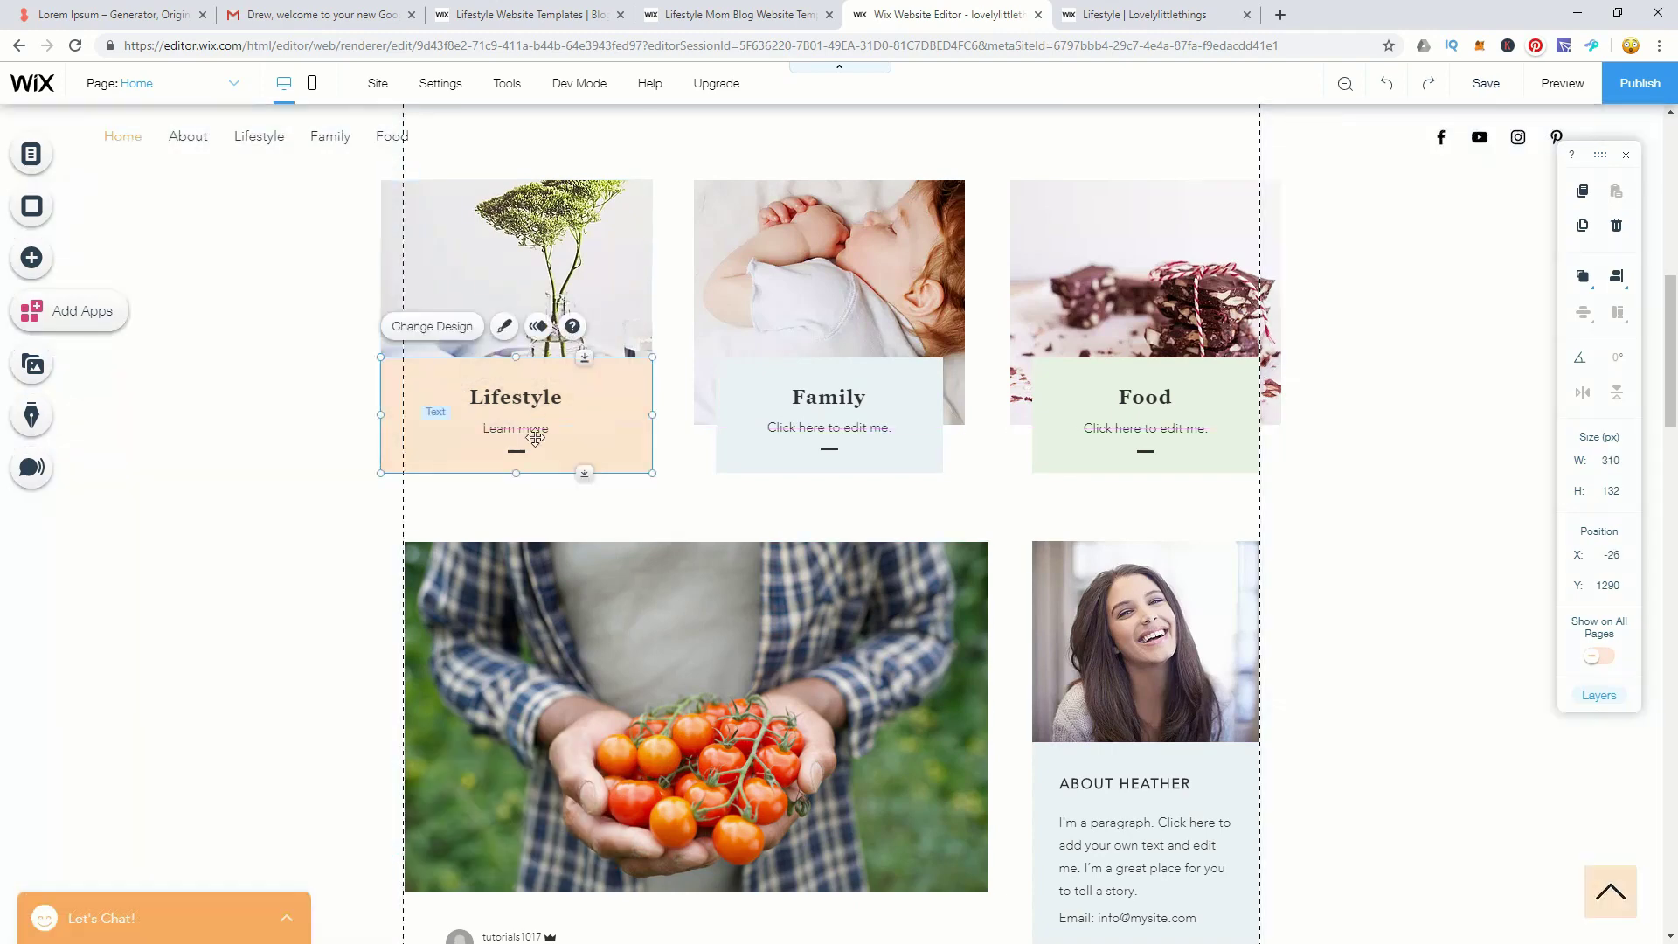
pyautogui.click(633, 511)
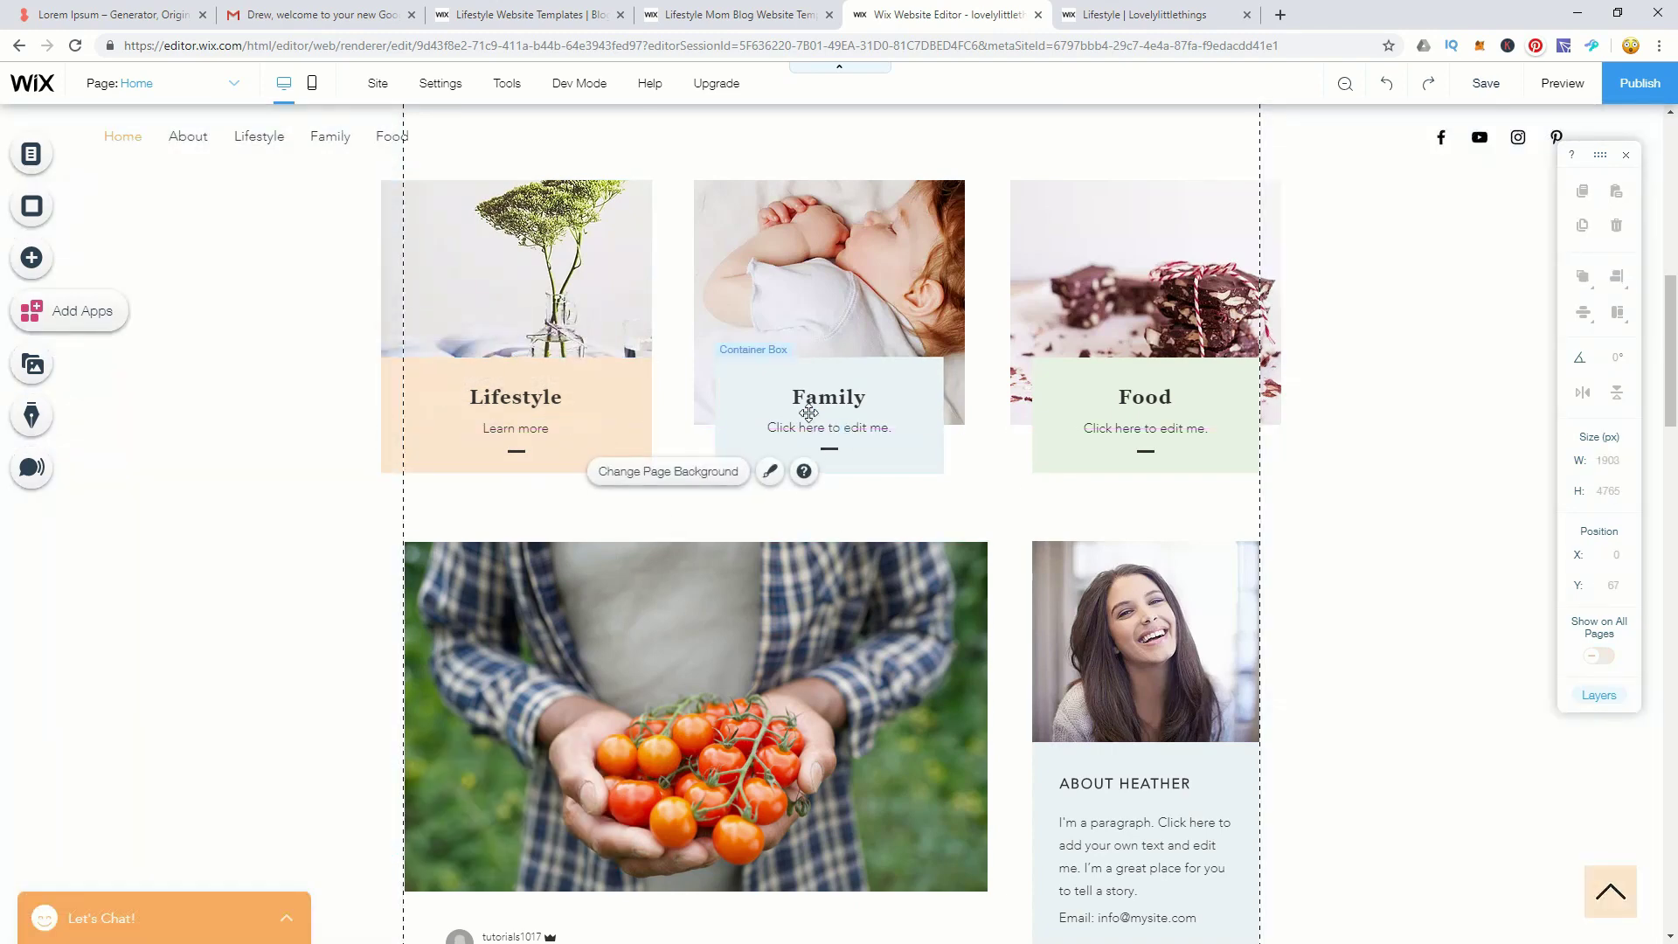
# Widen the Family and Food container boxes to the width of their images, with the Food box at 310 px.
pyautogui.click(771, 380)
pyautogui.moveTo(716, 415); pyautogui.dragTo(694, 415)
pyautogui.moveTo(943, 417); pyautogui.dragTo(1010, 415)
pyautogui.click(1047, 416)
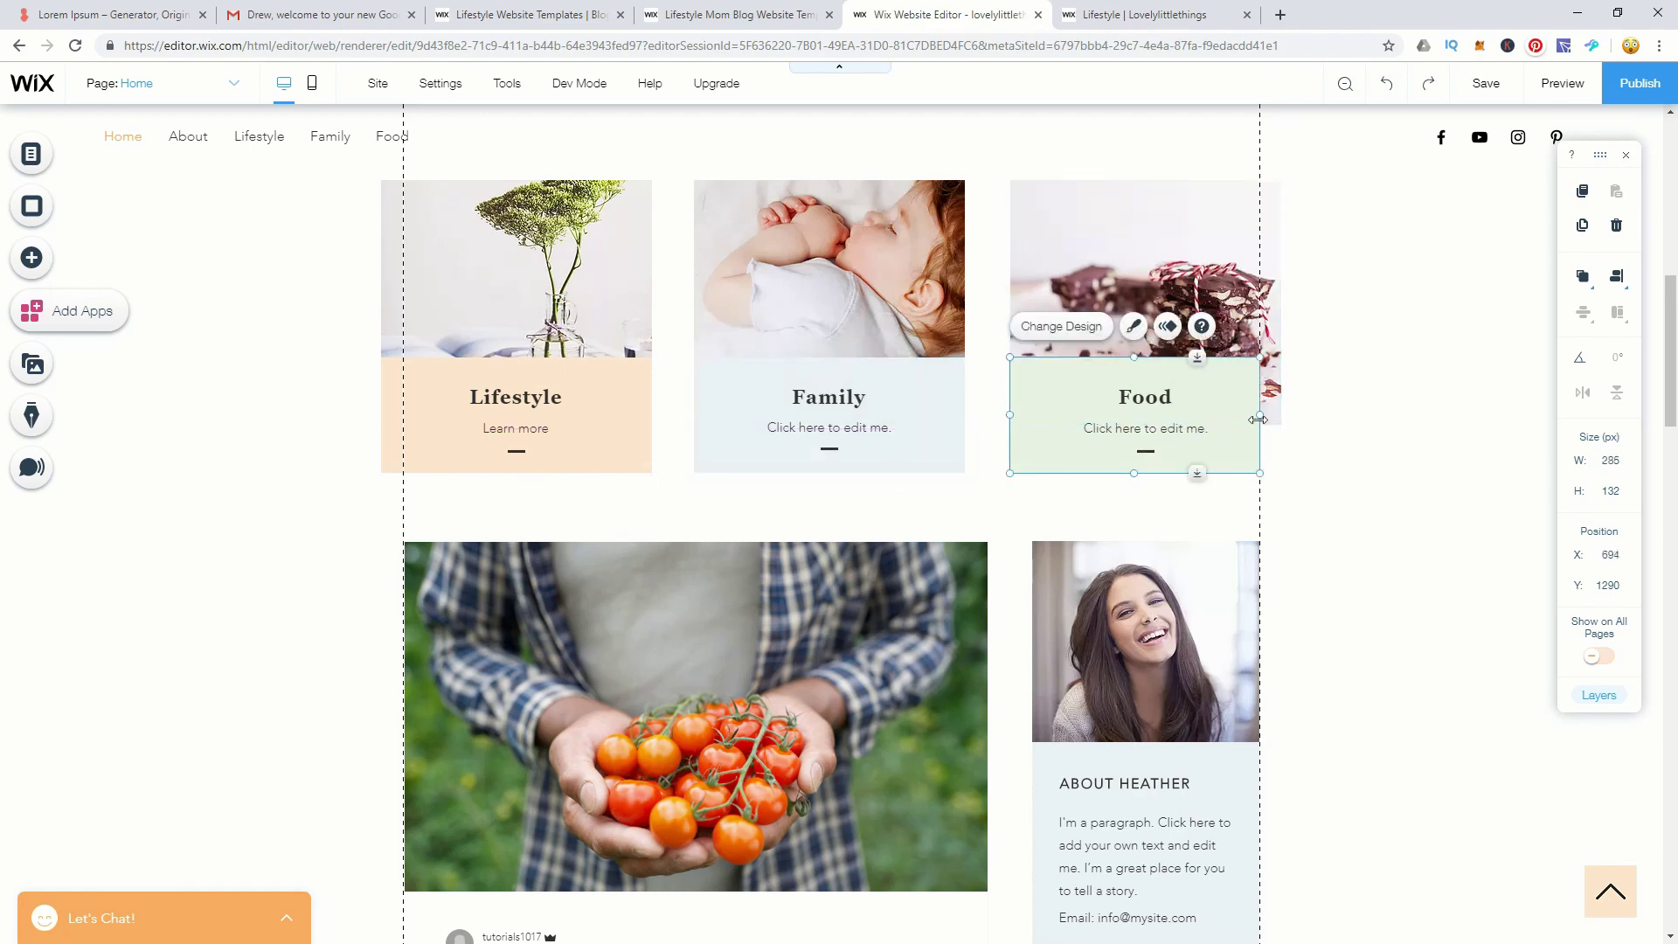
pyautogui.moveTo(1259, 414); pyautogui.dragTo(1281, 415)
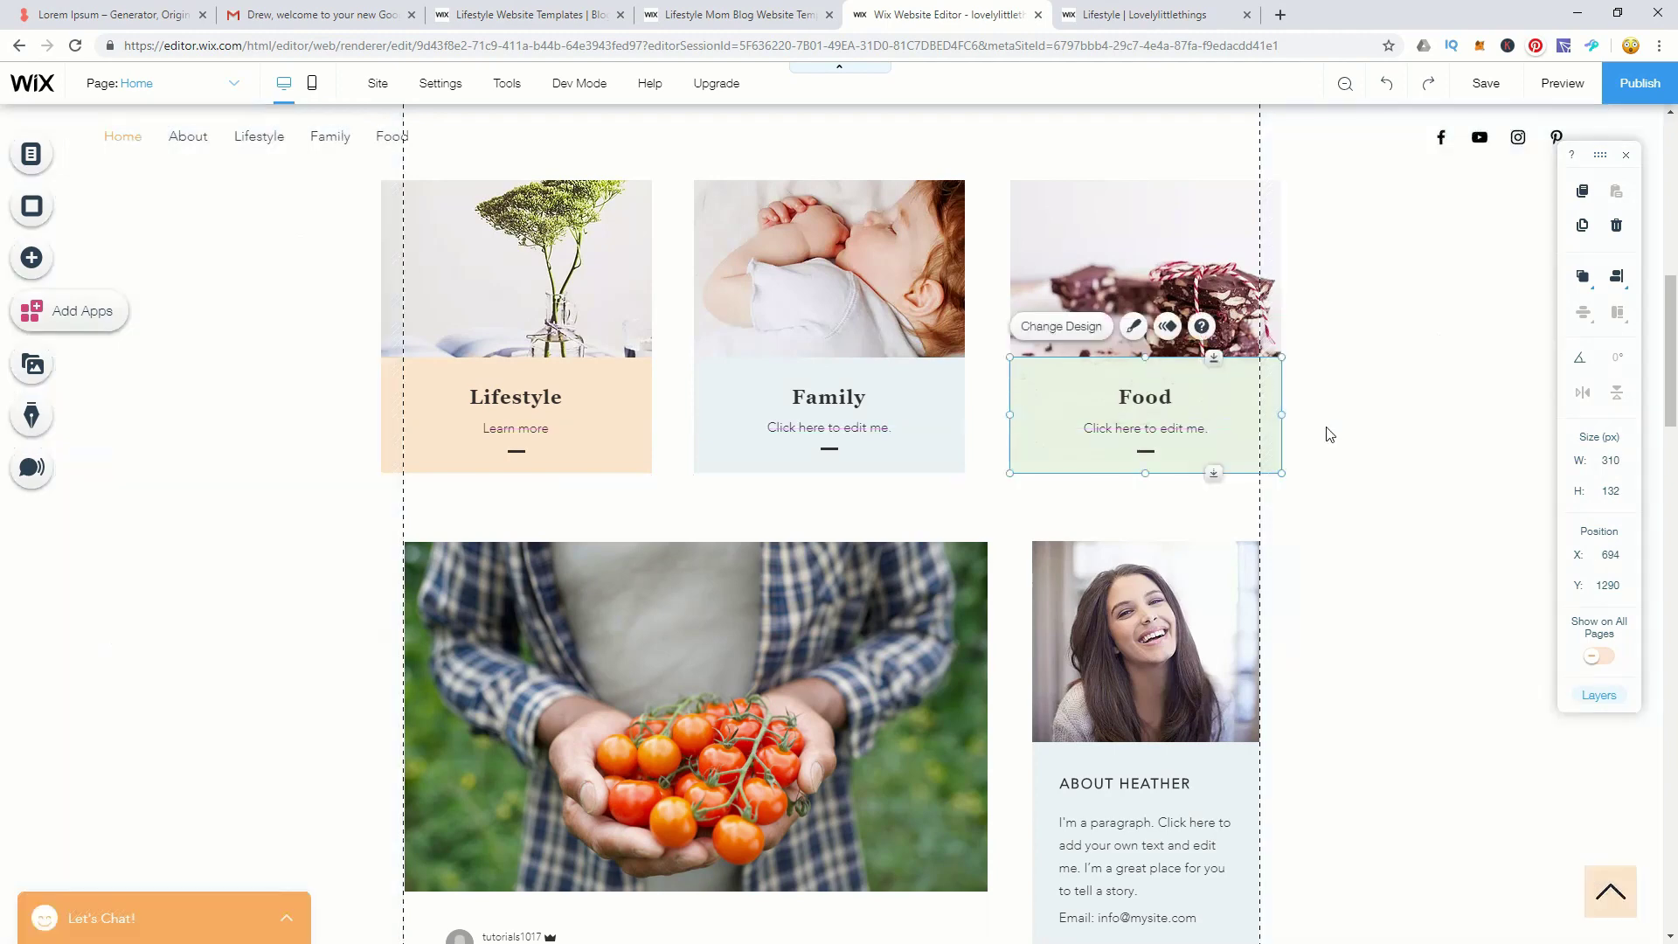
pyautogui.click(1342, 486)
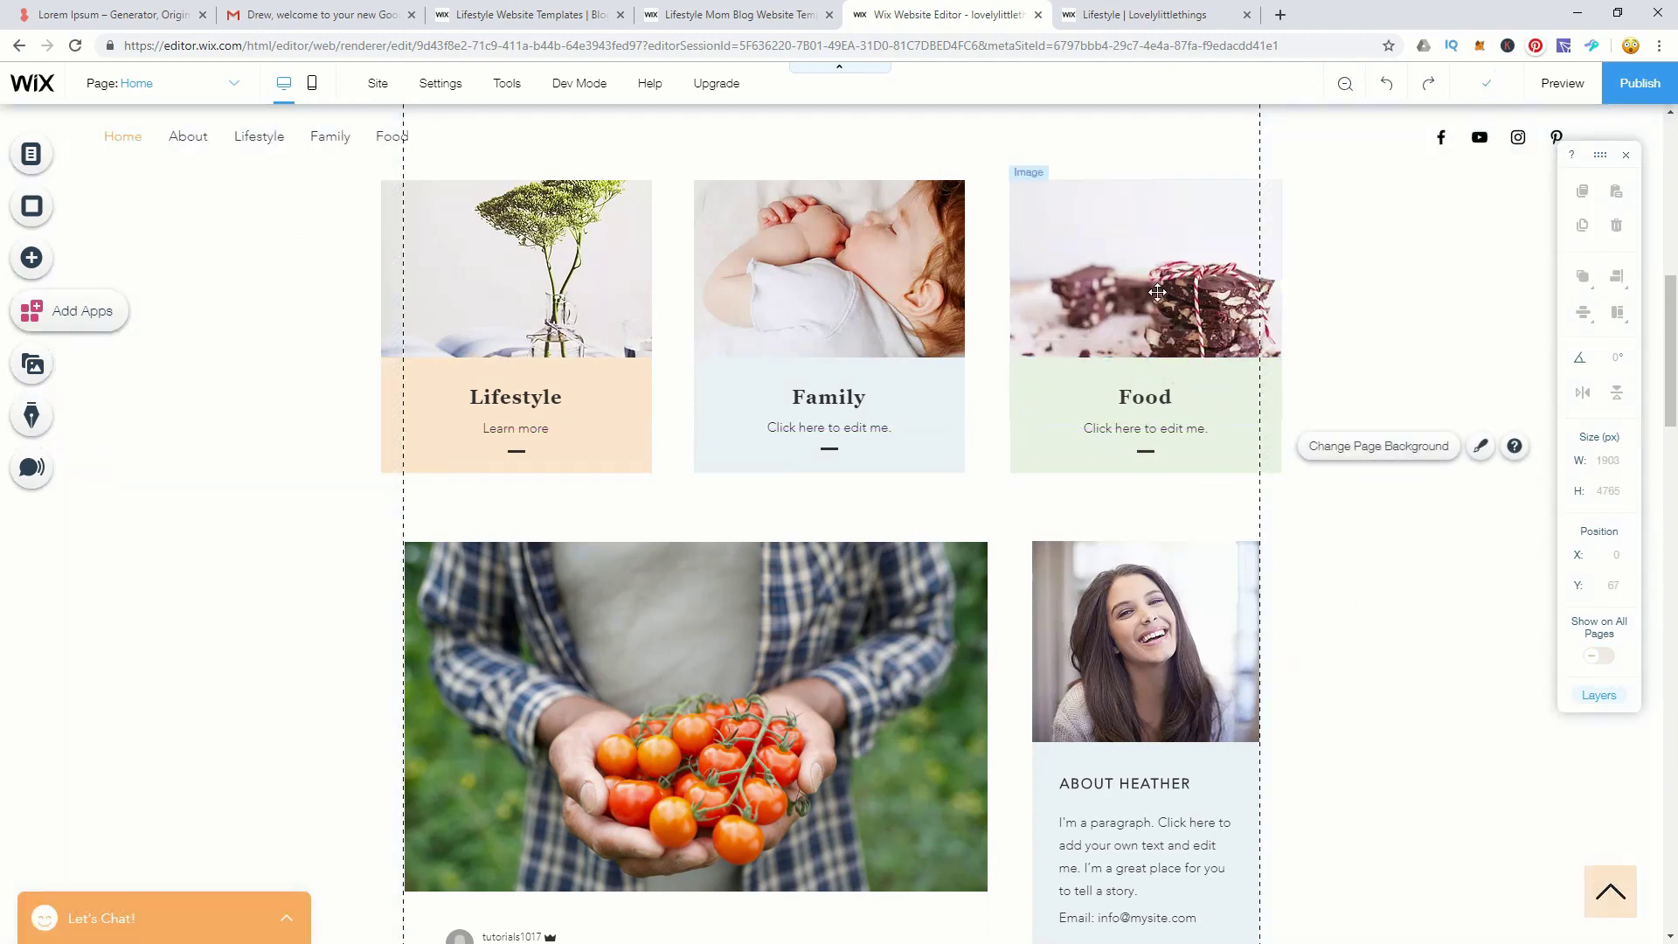
# Examine the editing options for the About sidebar's portrait, paragraph and email line, including the text's link setting.
pyautogui.scroll(-2, 1384, 291)
pyautogui.scroll(-2, 1383, 291)
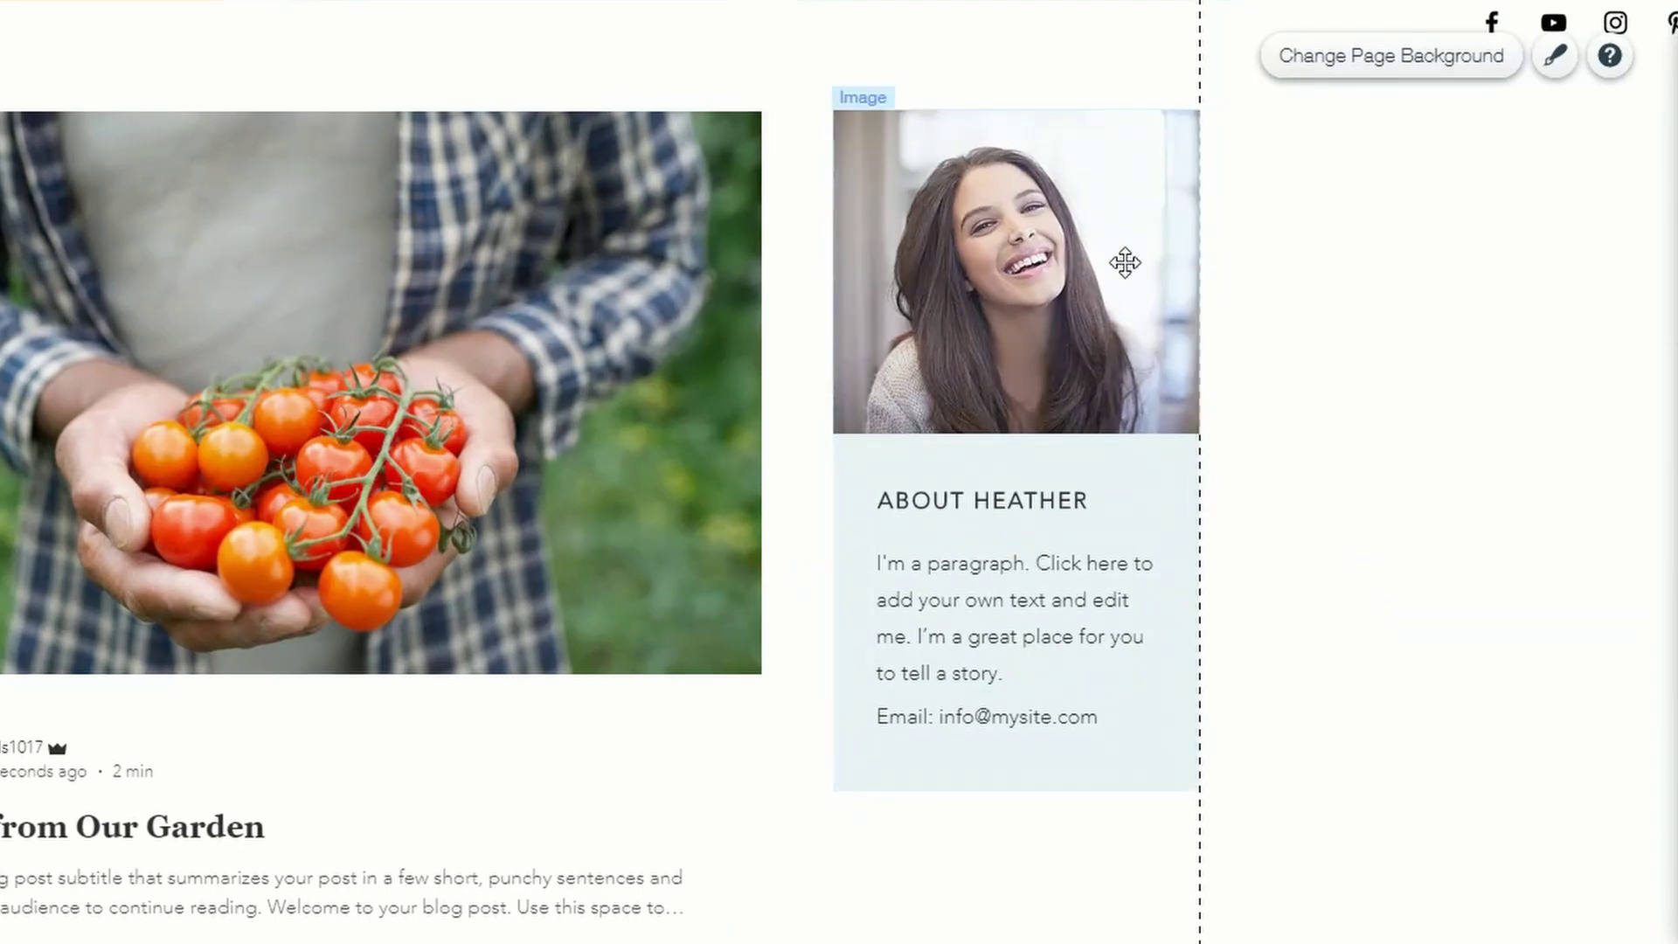
pyautogui.click(1032, 265)
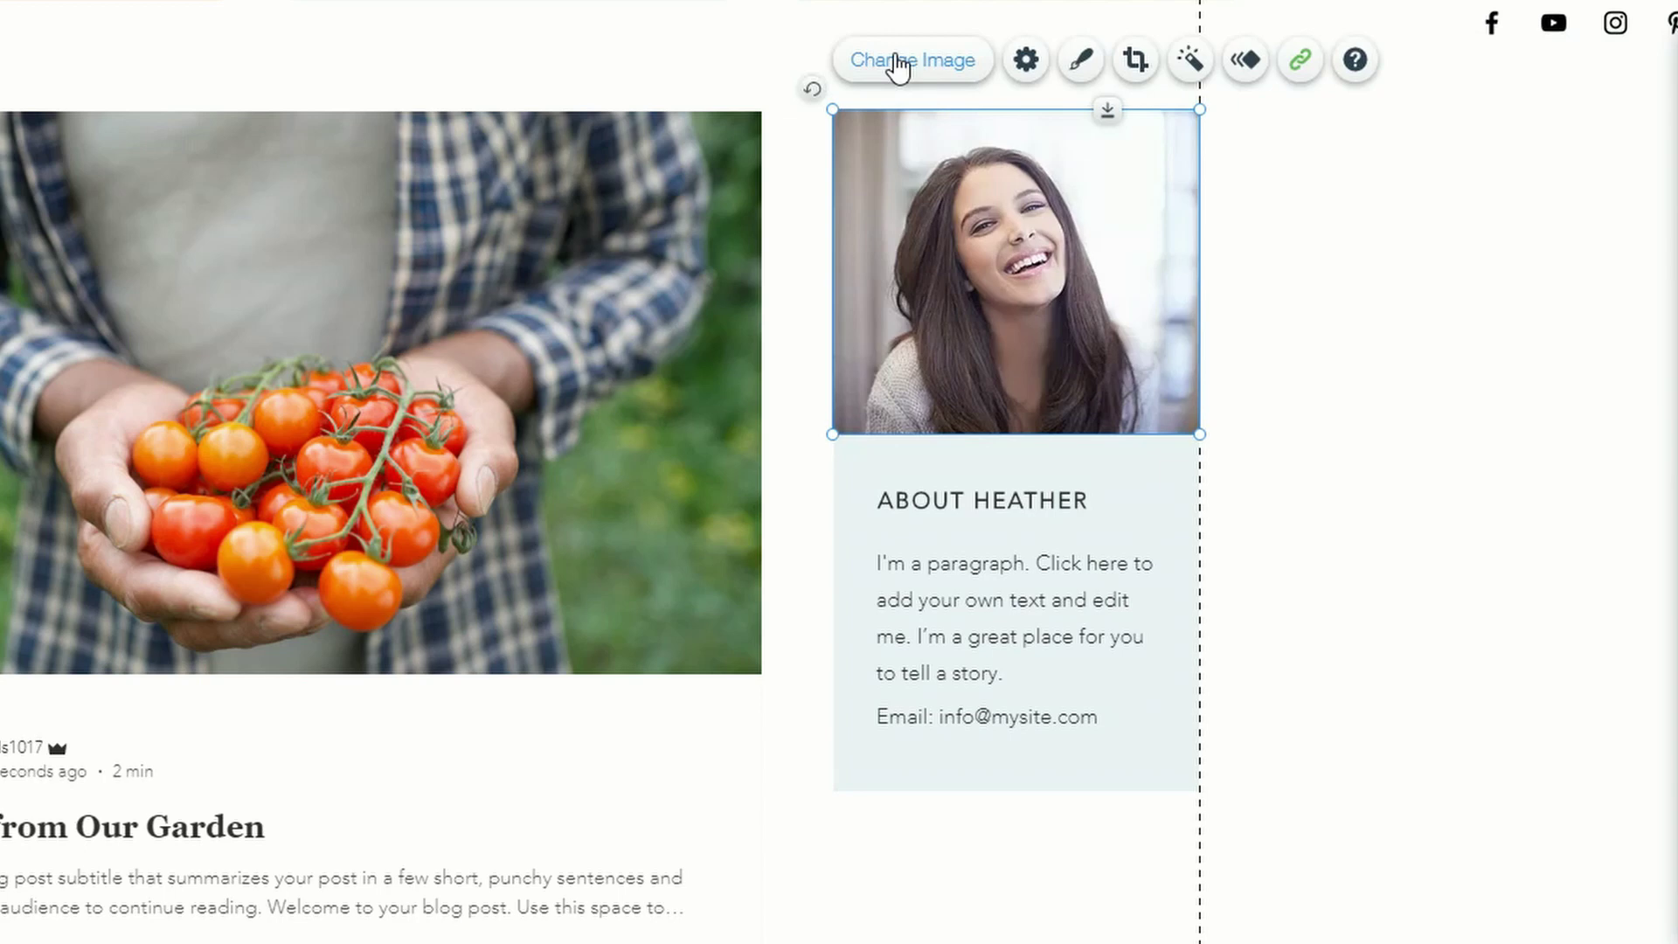
pyautogui.click(1008, 656)
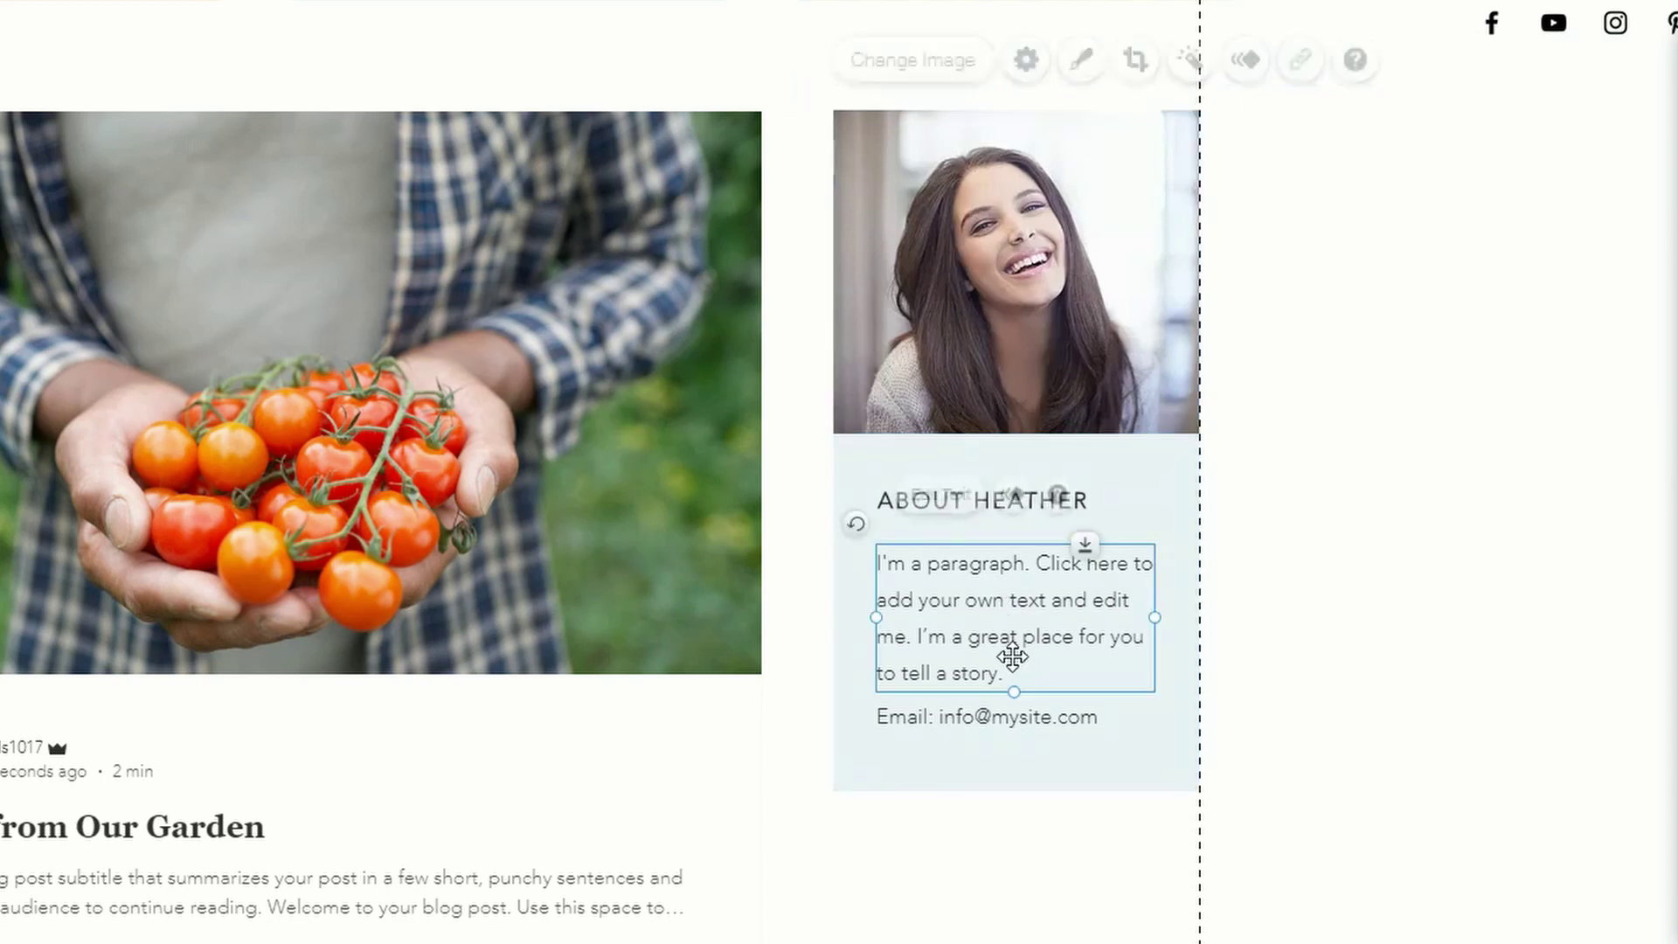
pyautogui.click(1088, 717)
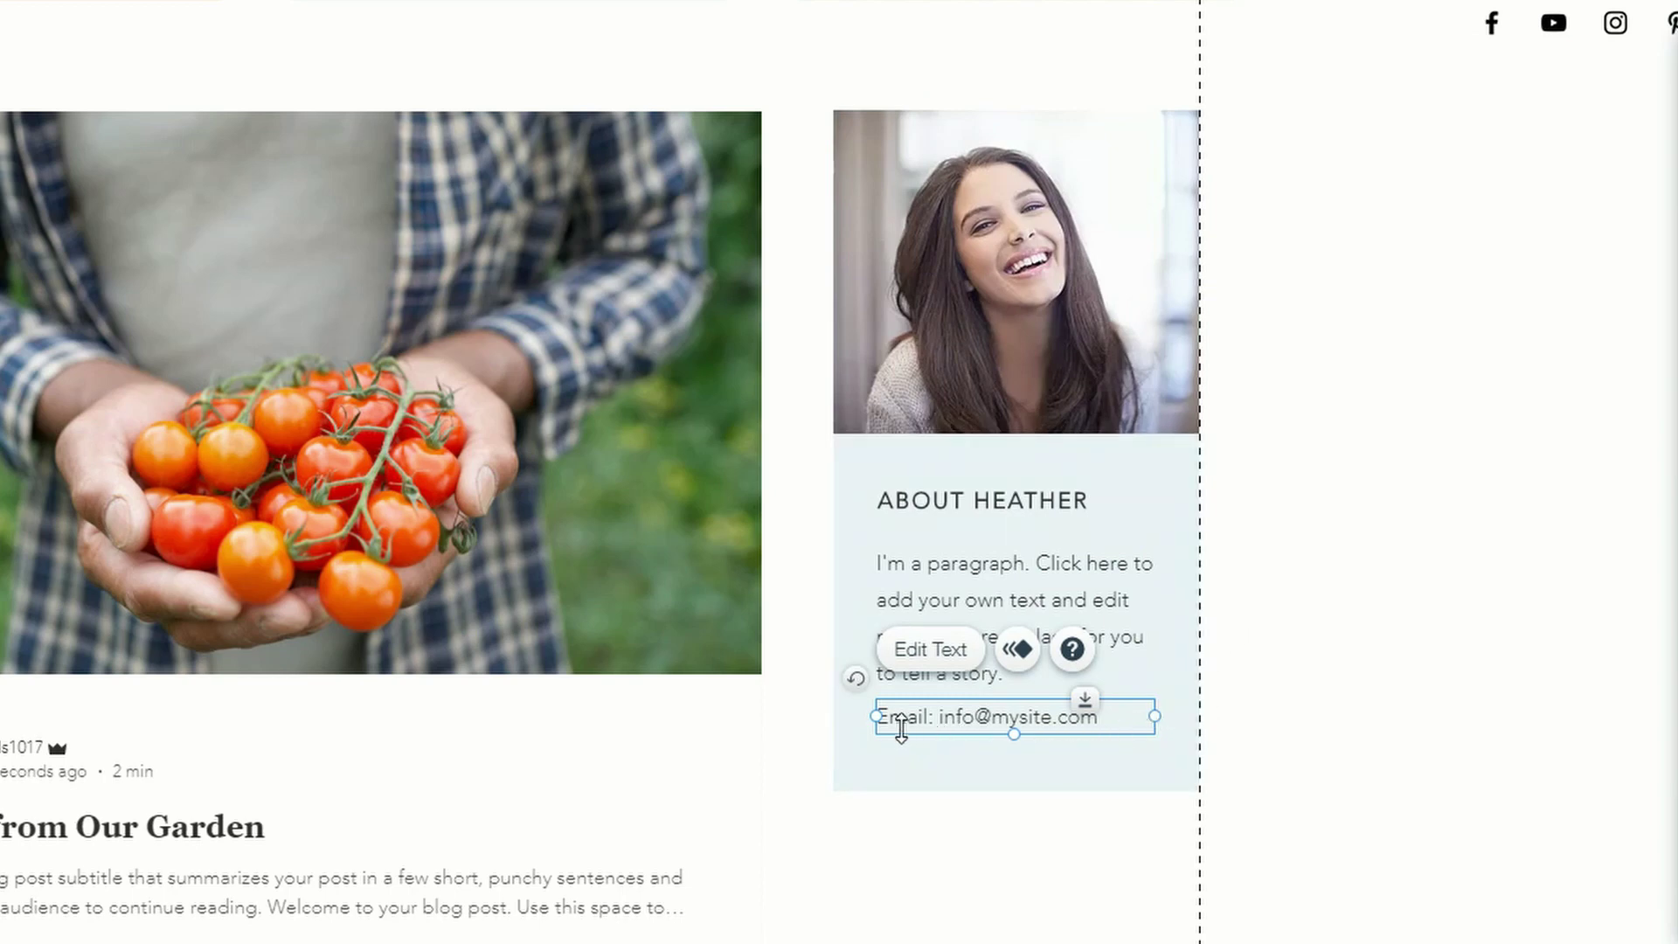
pyautogui.click(950, 658)
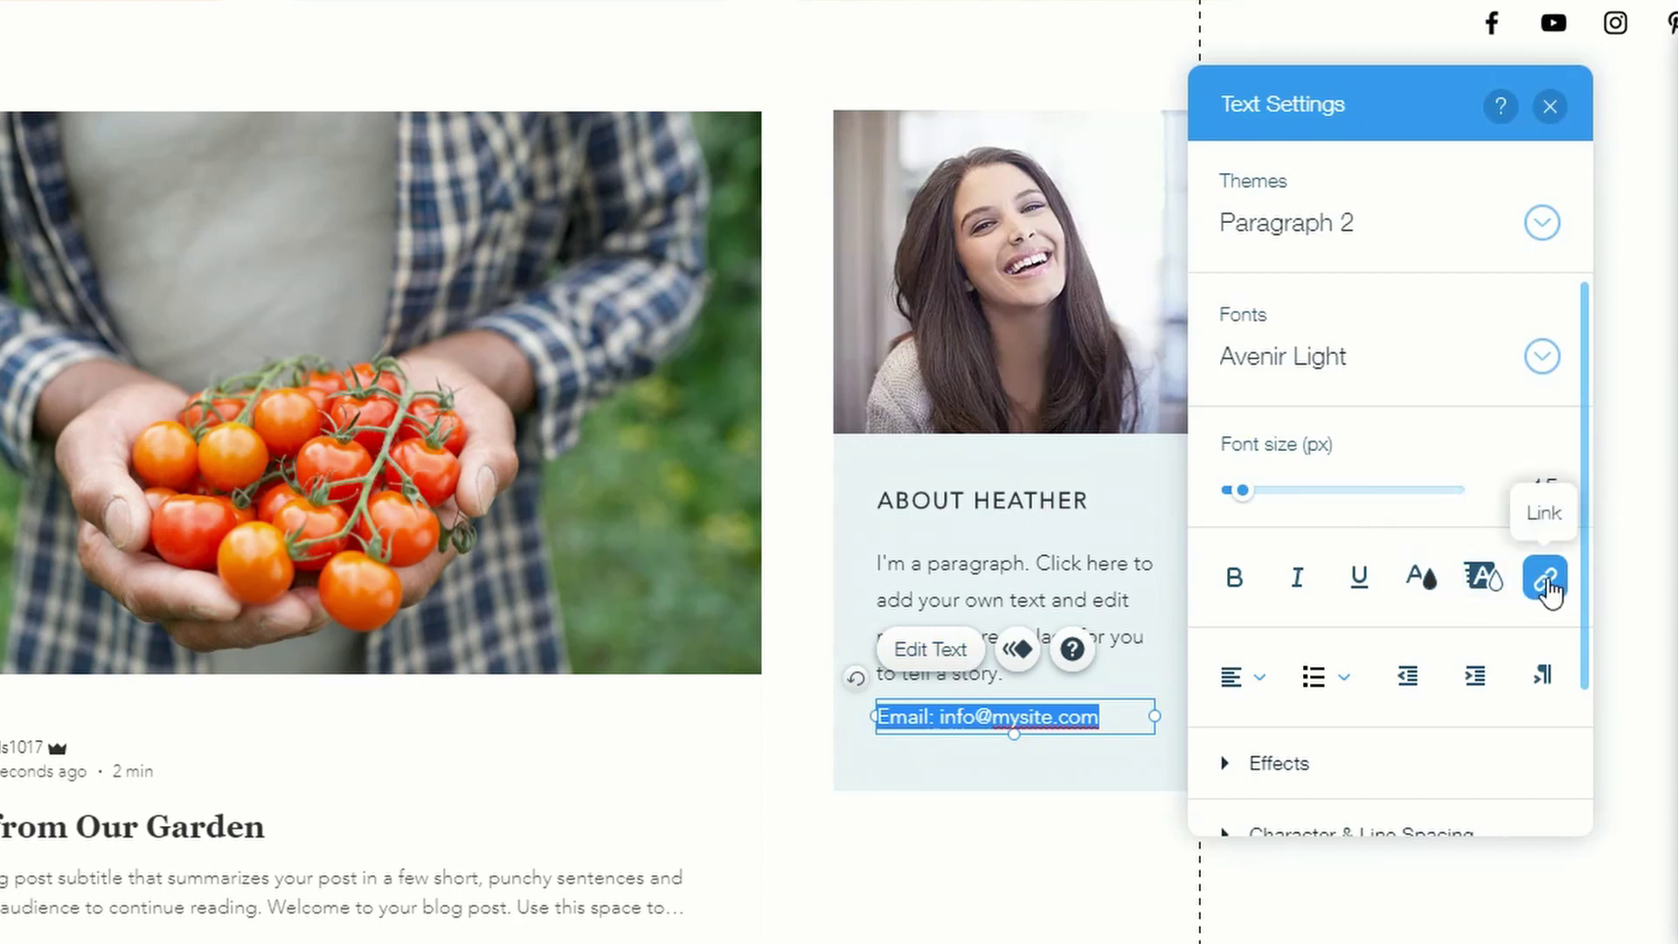
pyautogui.press('Escape')
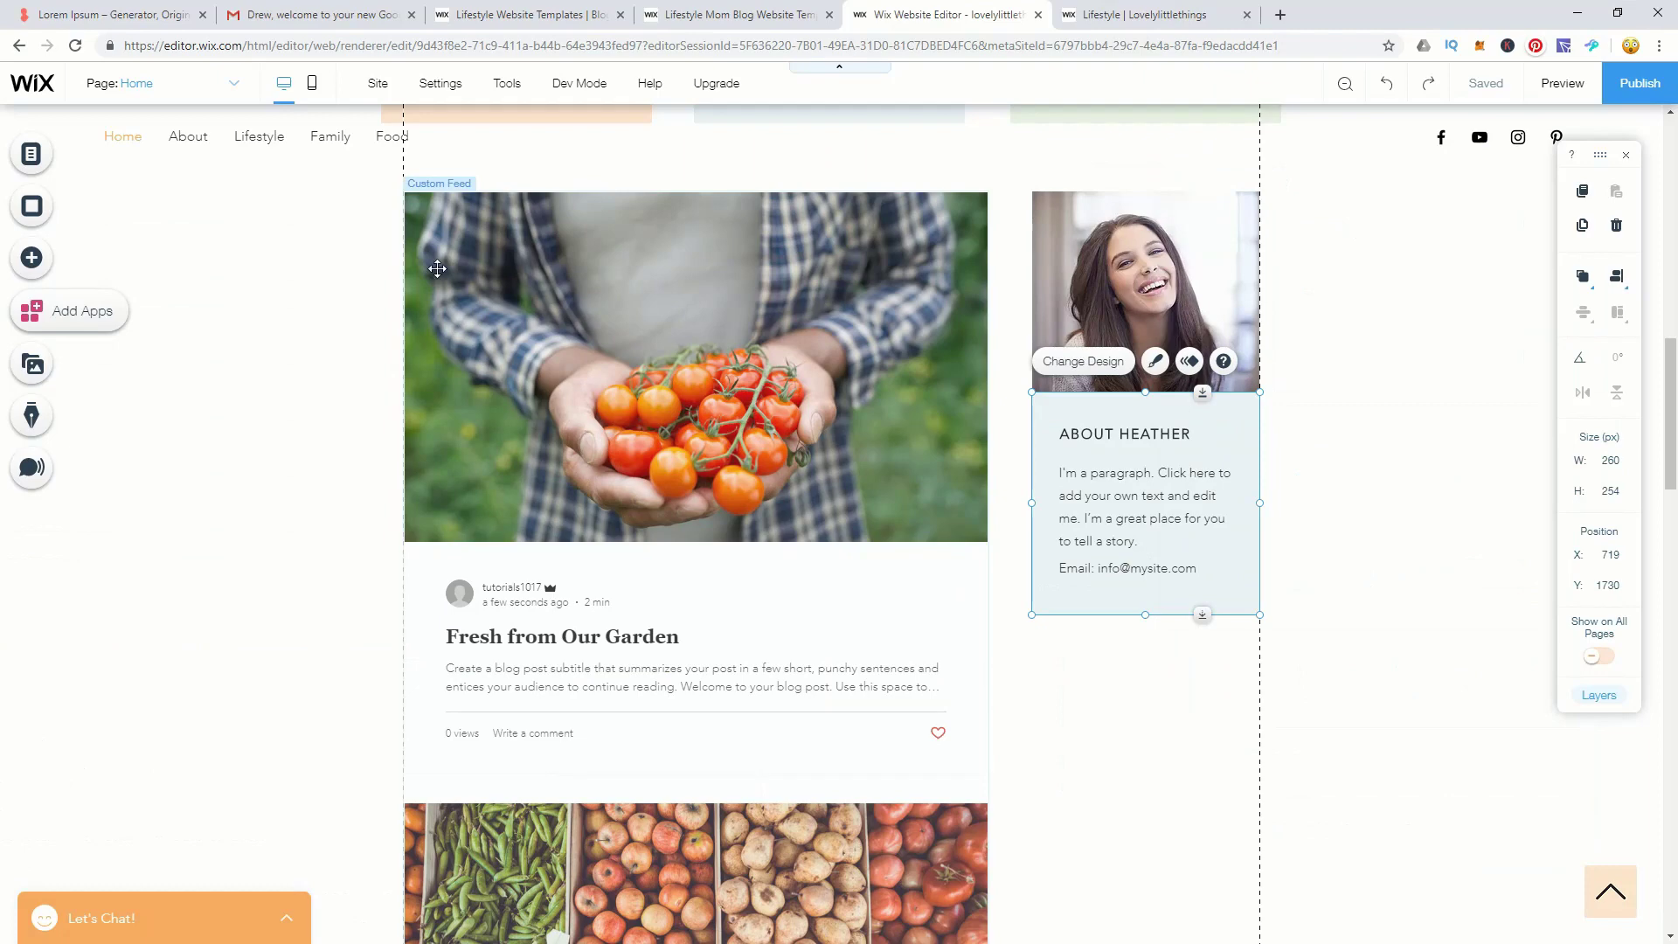
pyautogui.click(353, 302)
# Open the "Fresh from Our Garden" post for editing from the blog feed and retitle it "Fresh from Our New Garden".
pyautogui.scroll(-1, 1076, 667)
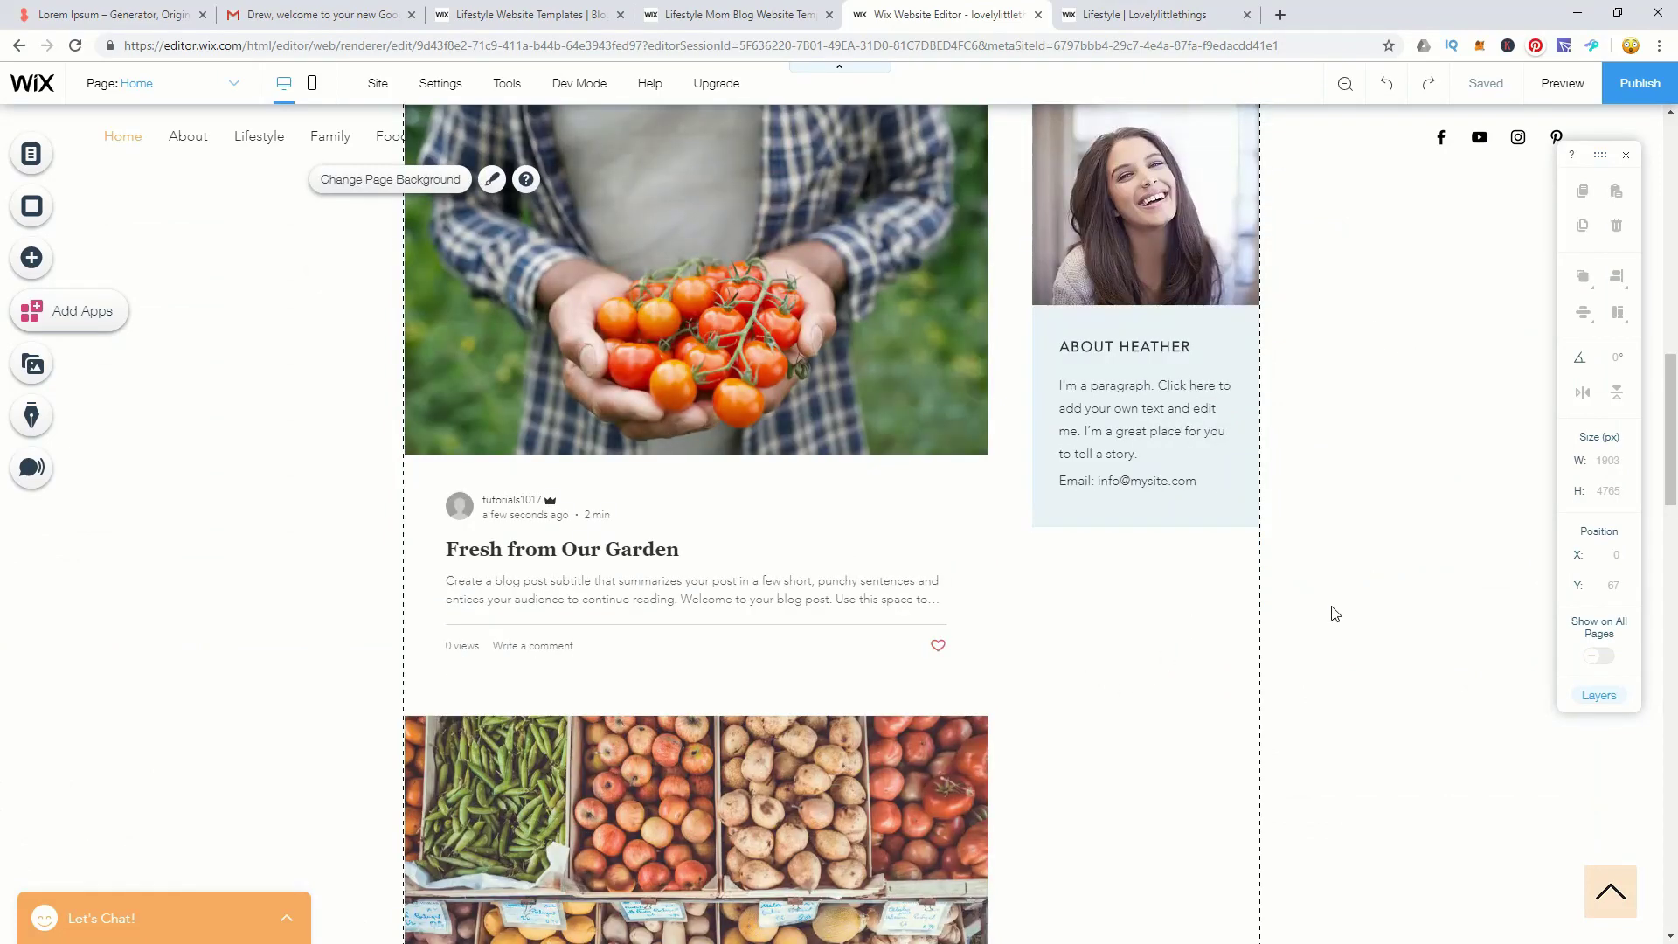
pyautogui.scroll(2, 1331, 612)
pyautogui.scroll(-1, 1330, 612)
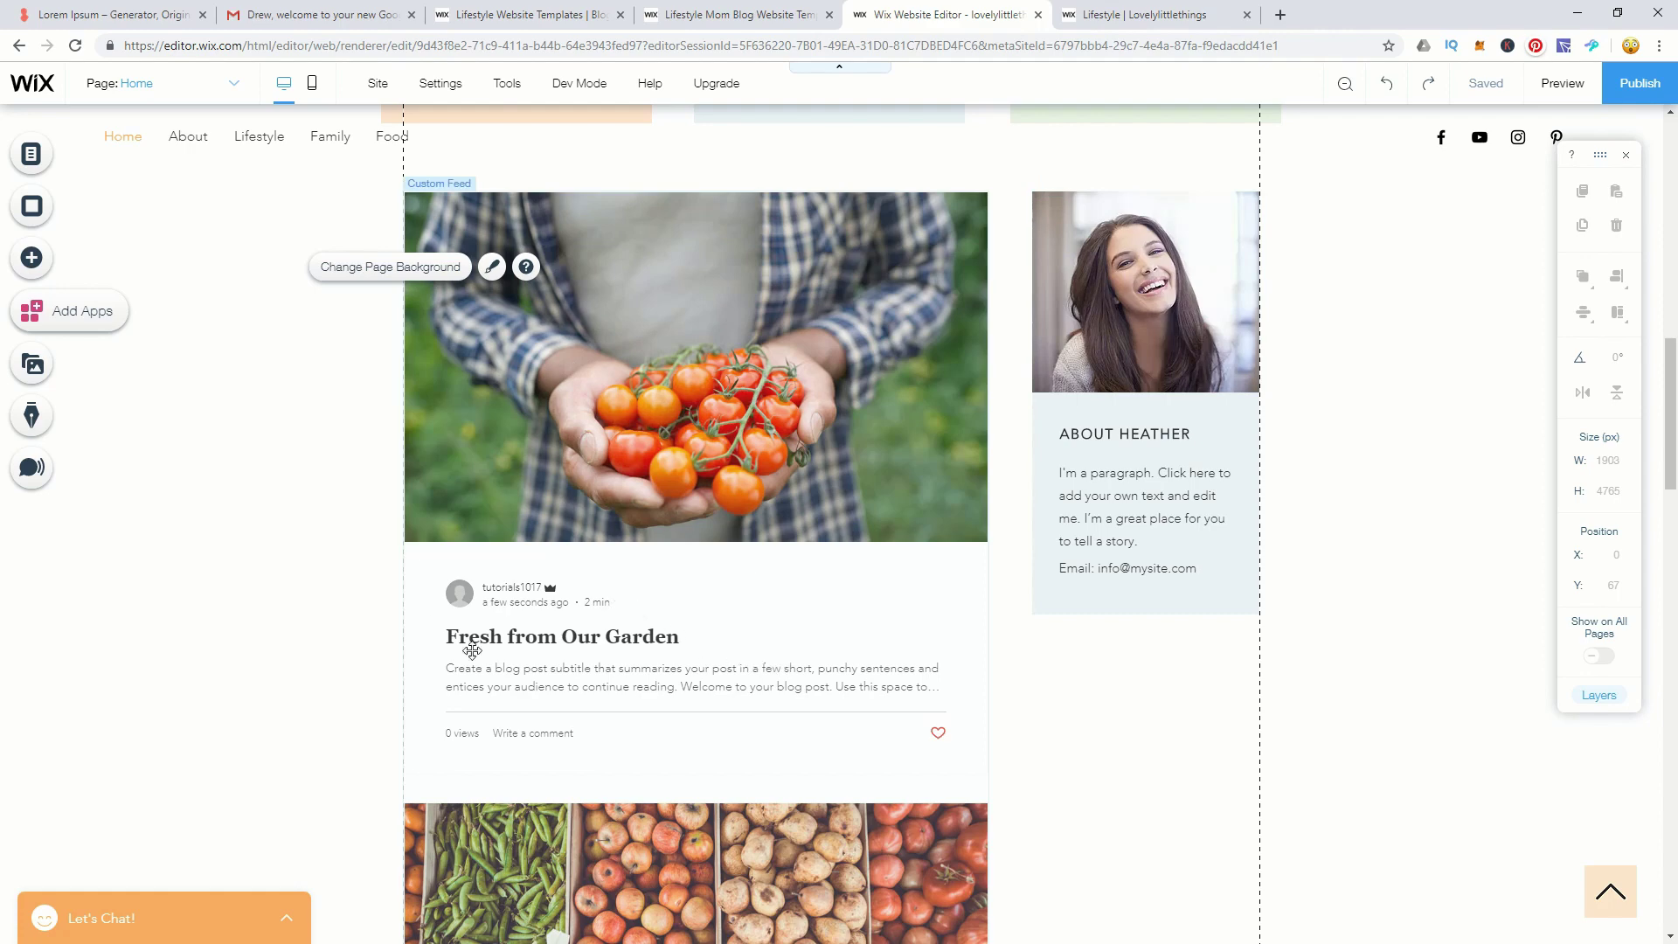
pyautogui.click(548, 637)
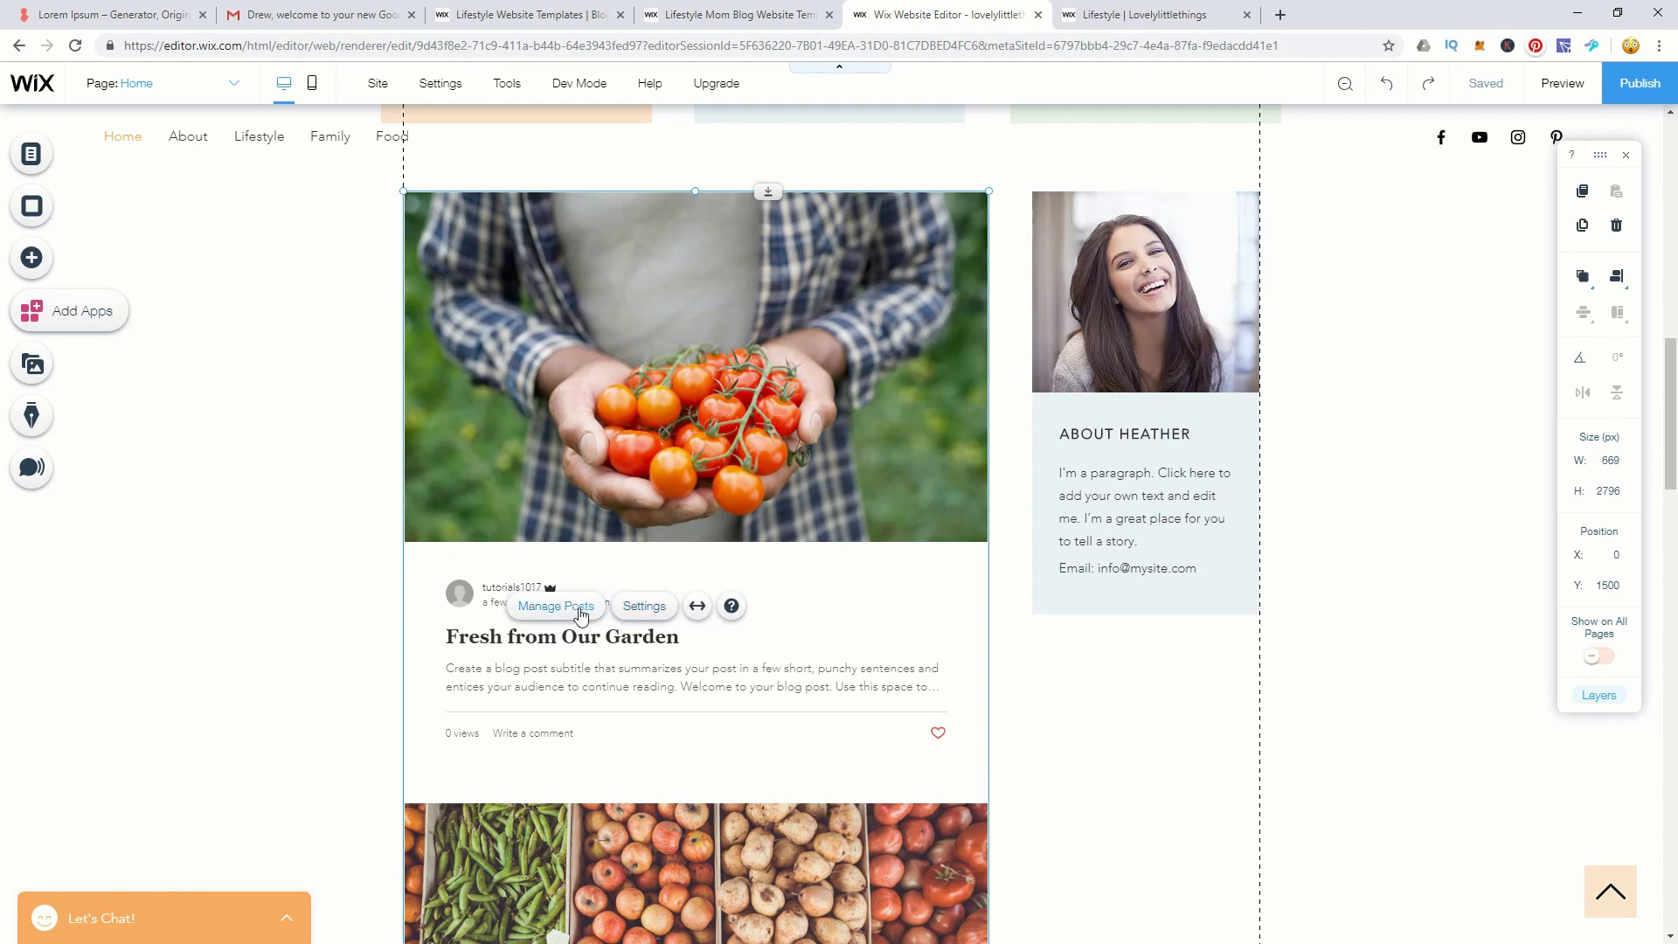
pyautogui.click(566, 605)
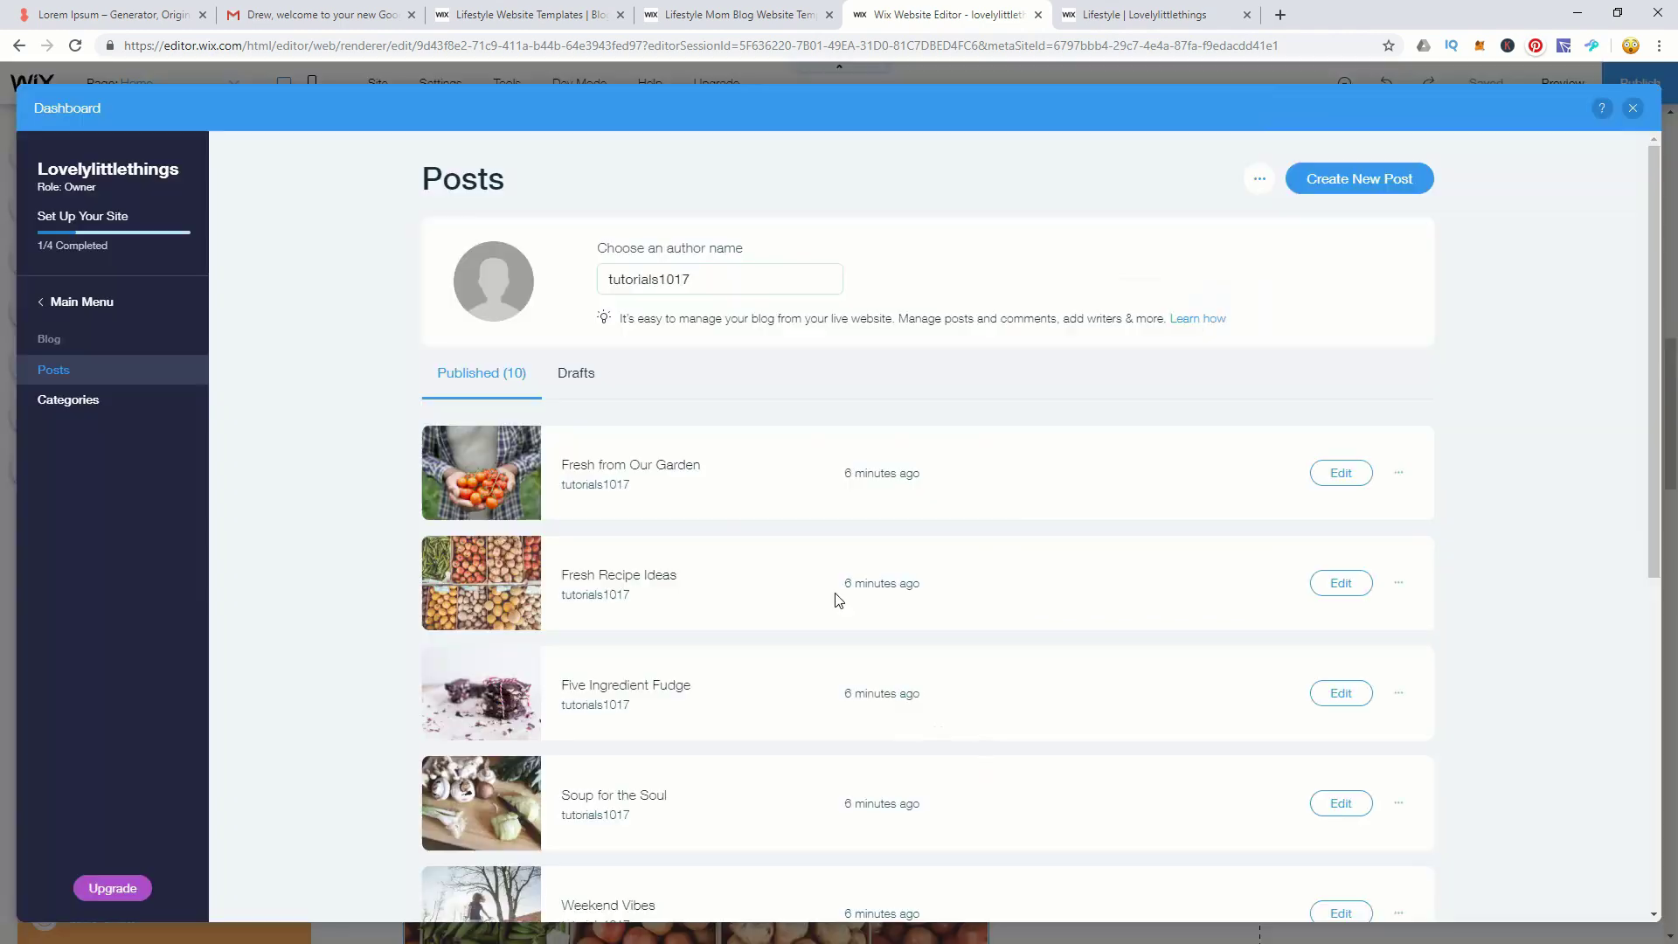
pyautogui.click(1339, 475)
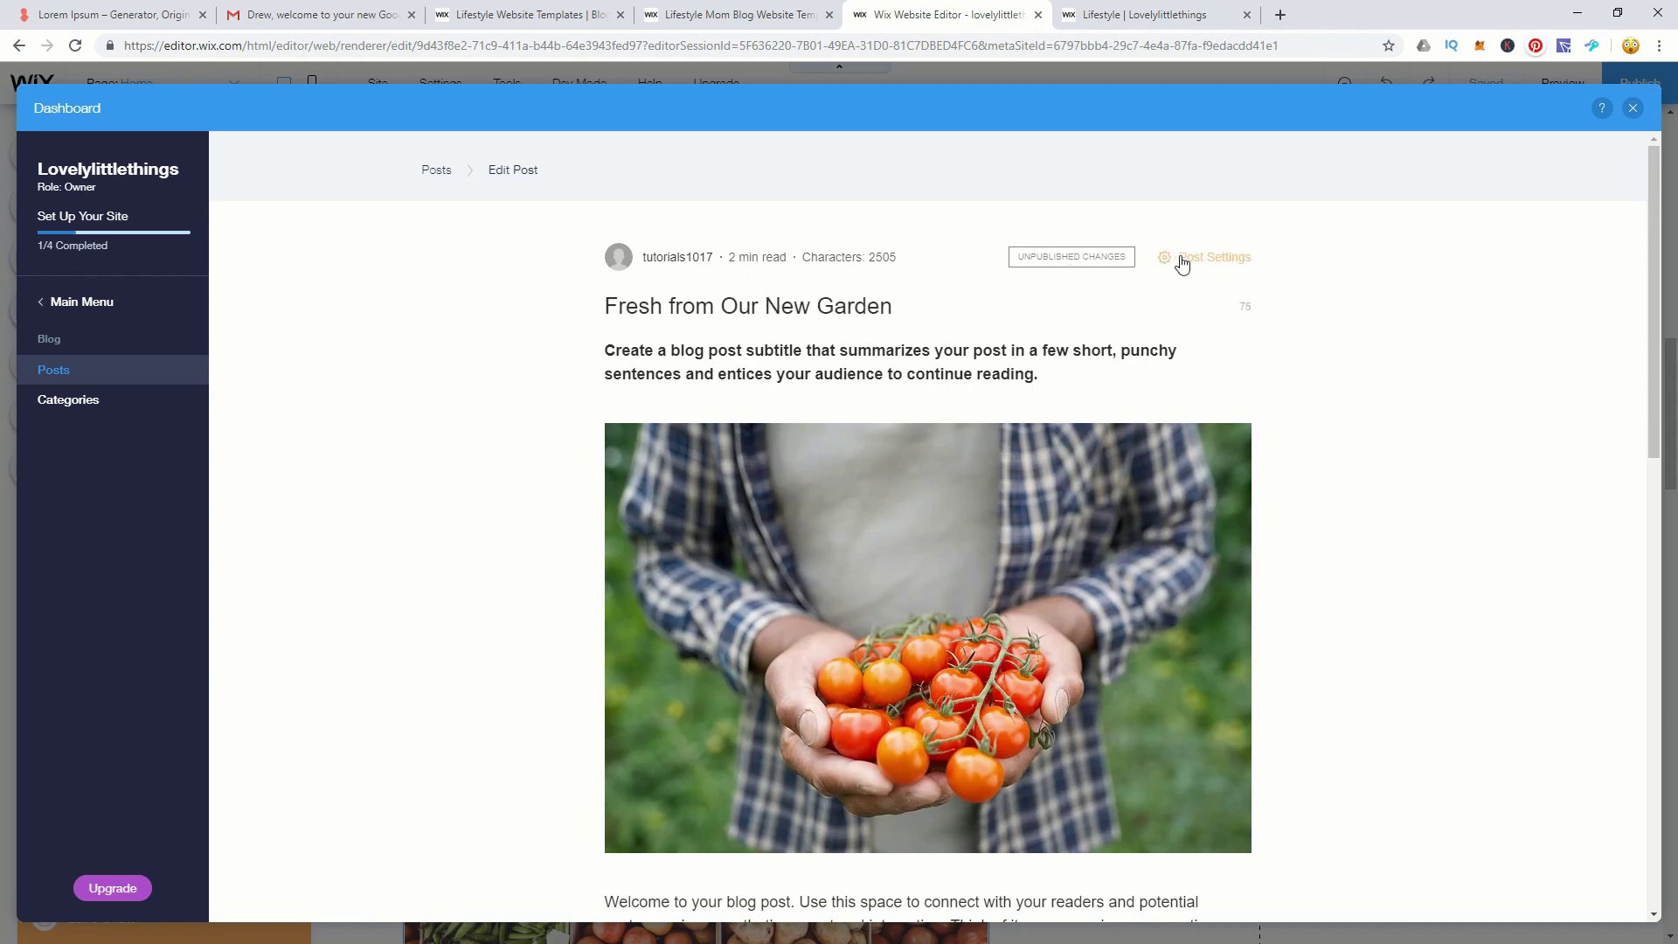
# Add the line "Please Sign Up to our mailing list!" at the end of the post, after "Good luck!".
pyautogui.scroll(-3, 1281, 359)
pyautogui.scroll(-10, 1281, 355)
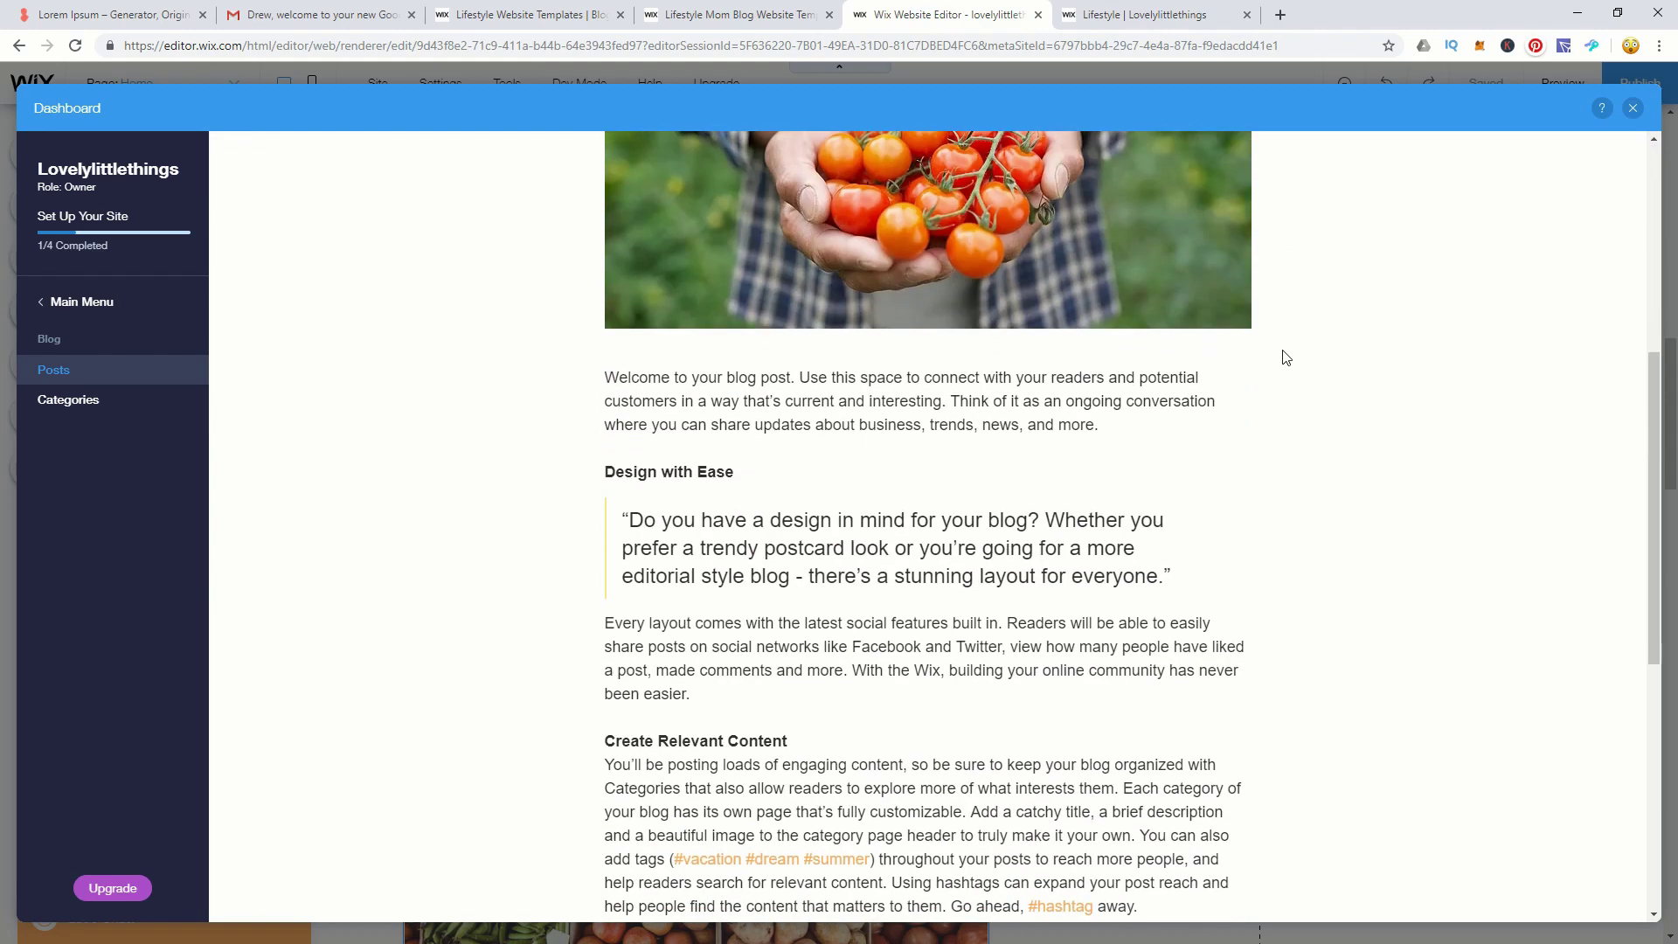
pyautogui.click(698, 720)
pyautogui.press('Return')
pyautogui.write('Please Sign Up to our mailing list!')
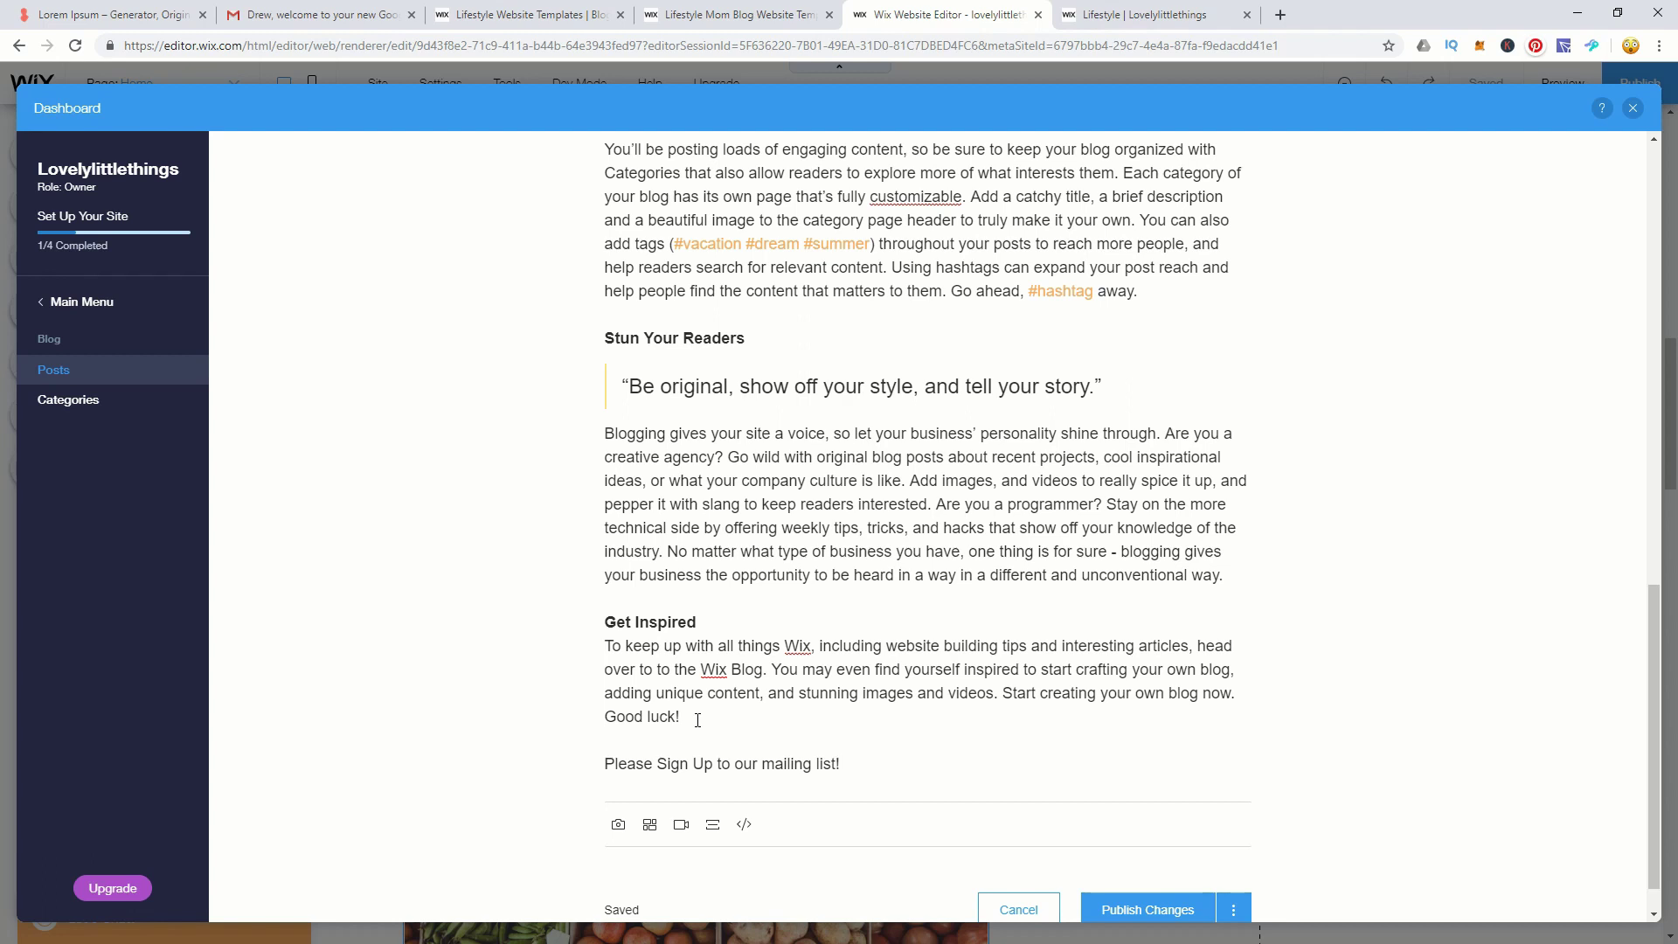
# Search Media from Wix for "envelope" and insert the patterned envelope image below the mailing list line of the post.
pyautogui.scroll(-1, 1420, 638)
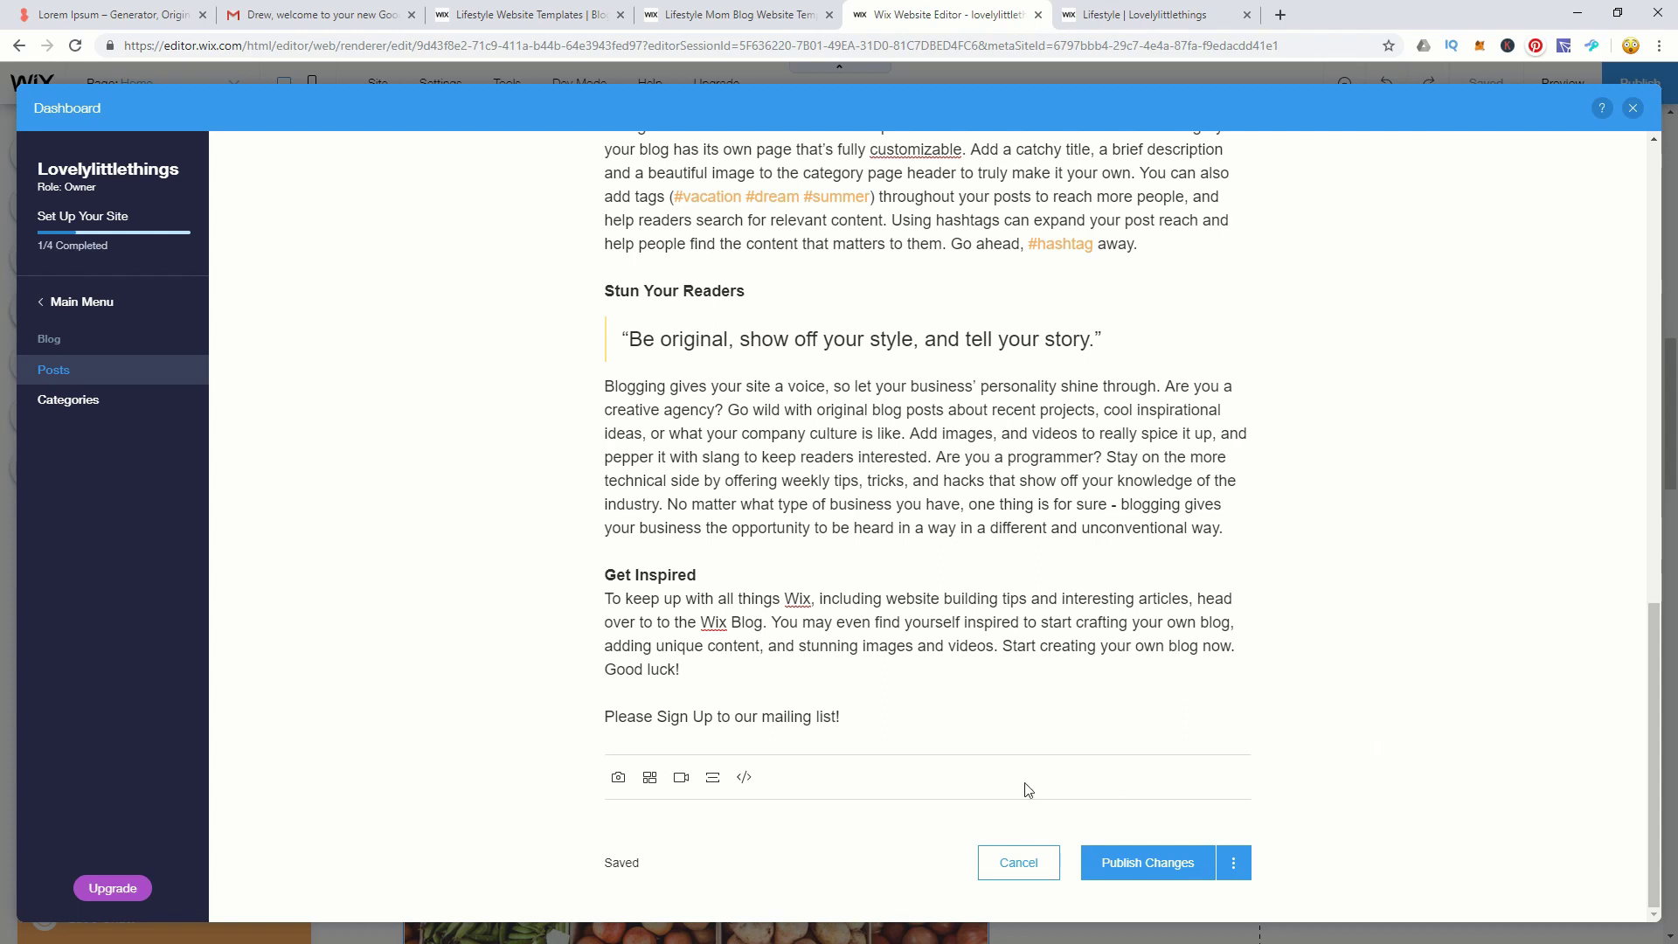
pyautogui.click(618, 777)
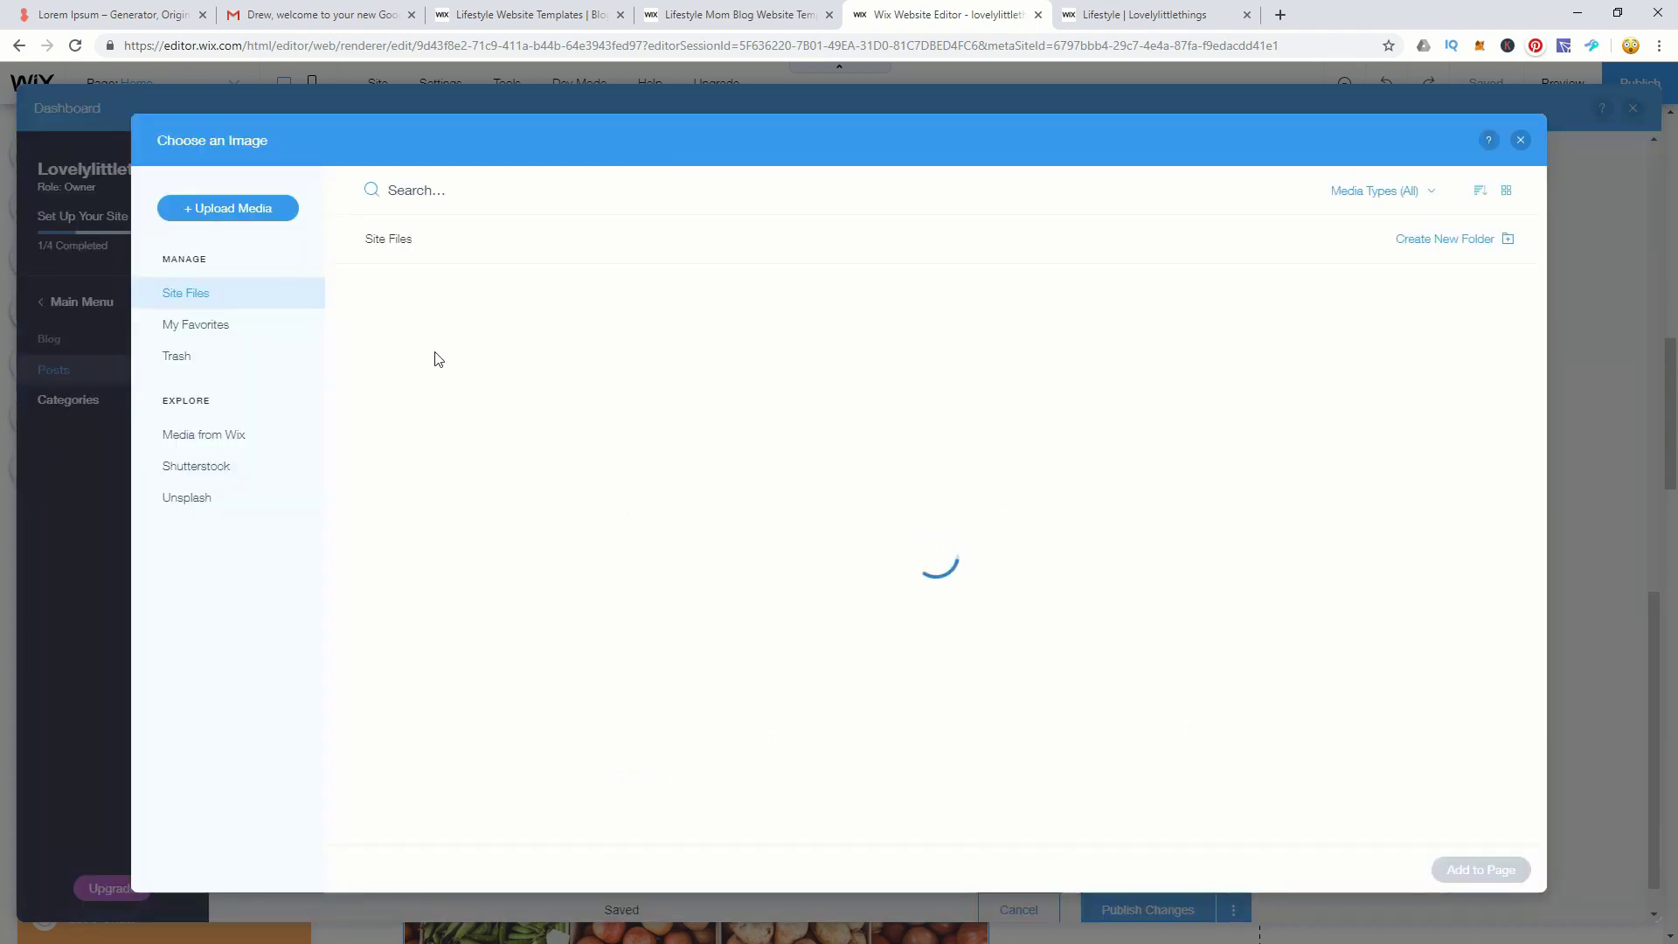
pyautogui.click(224, 445)
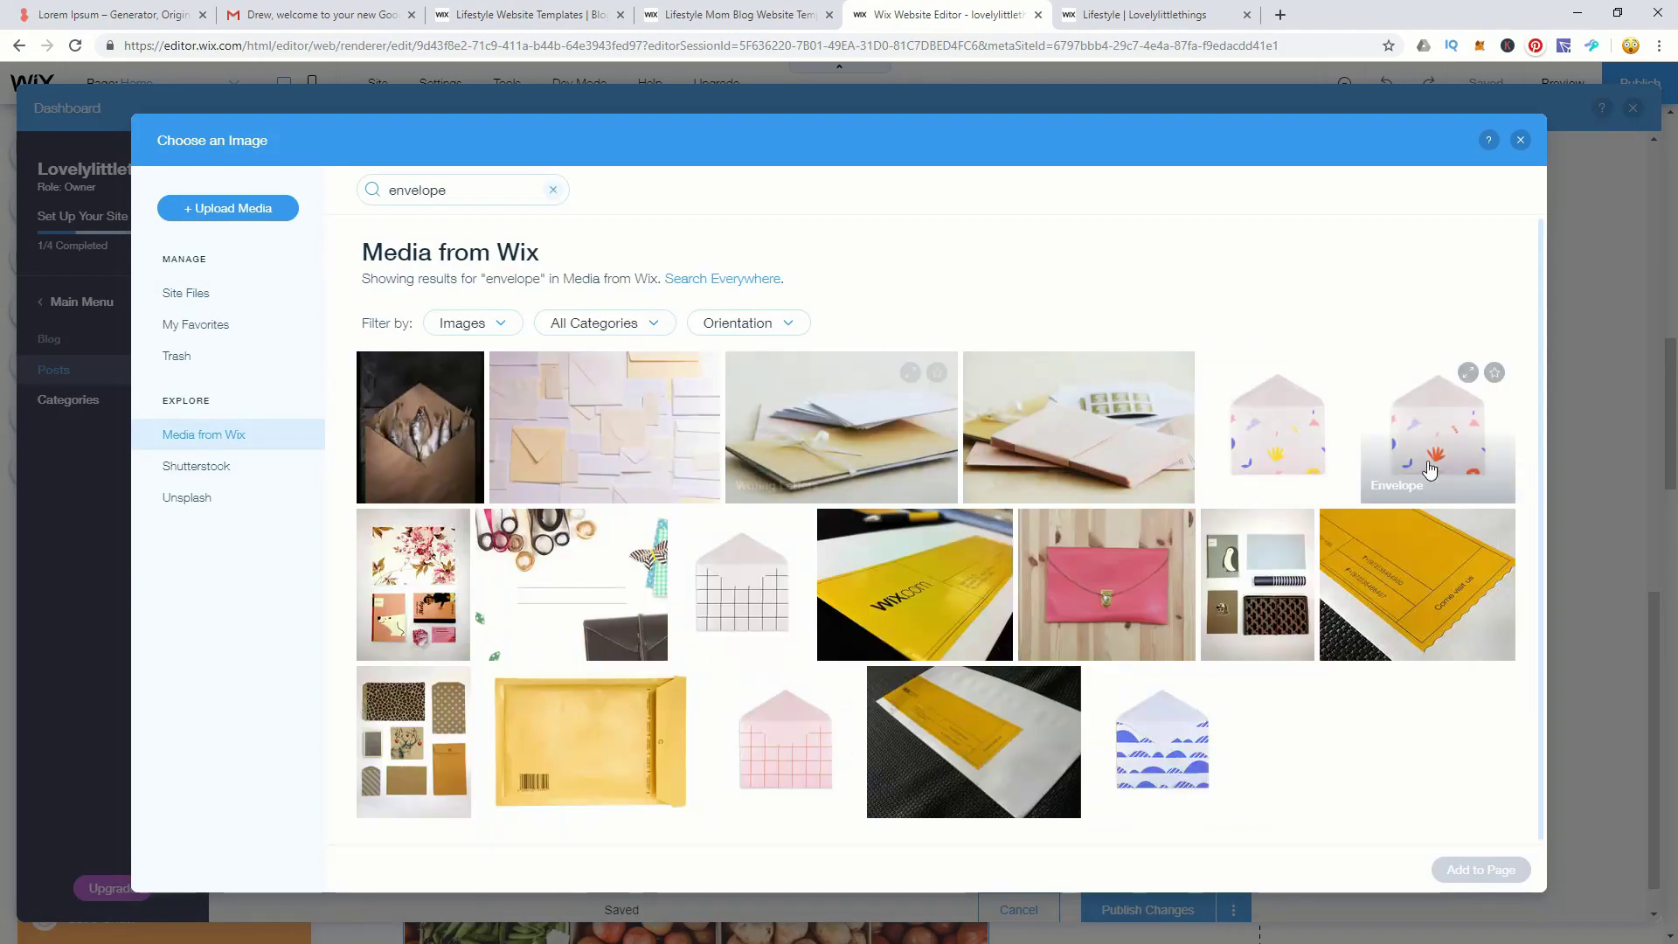
pyautogui.click(1311, 447)
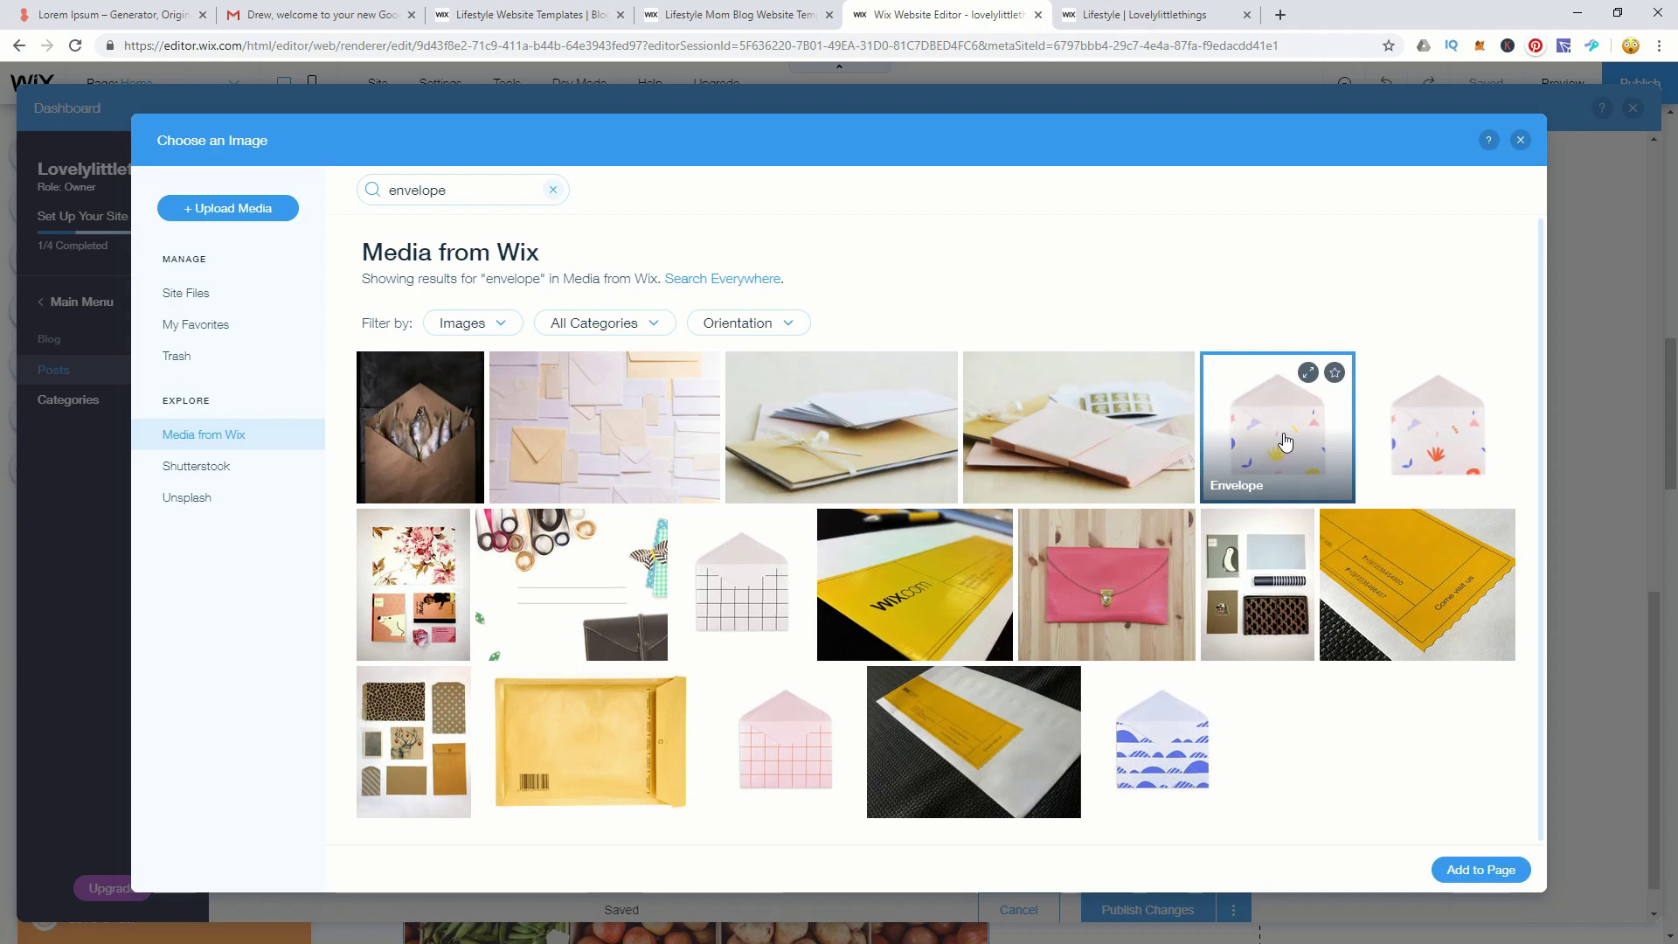
pyautogui.click(1475, 871)
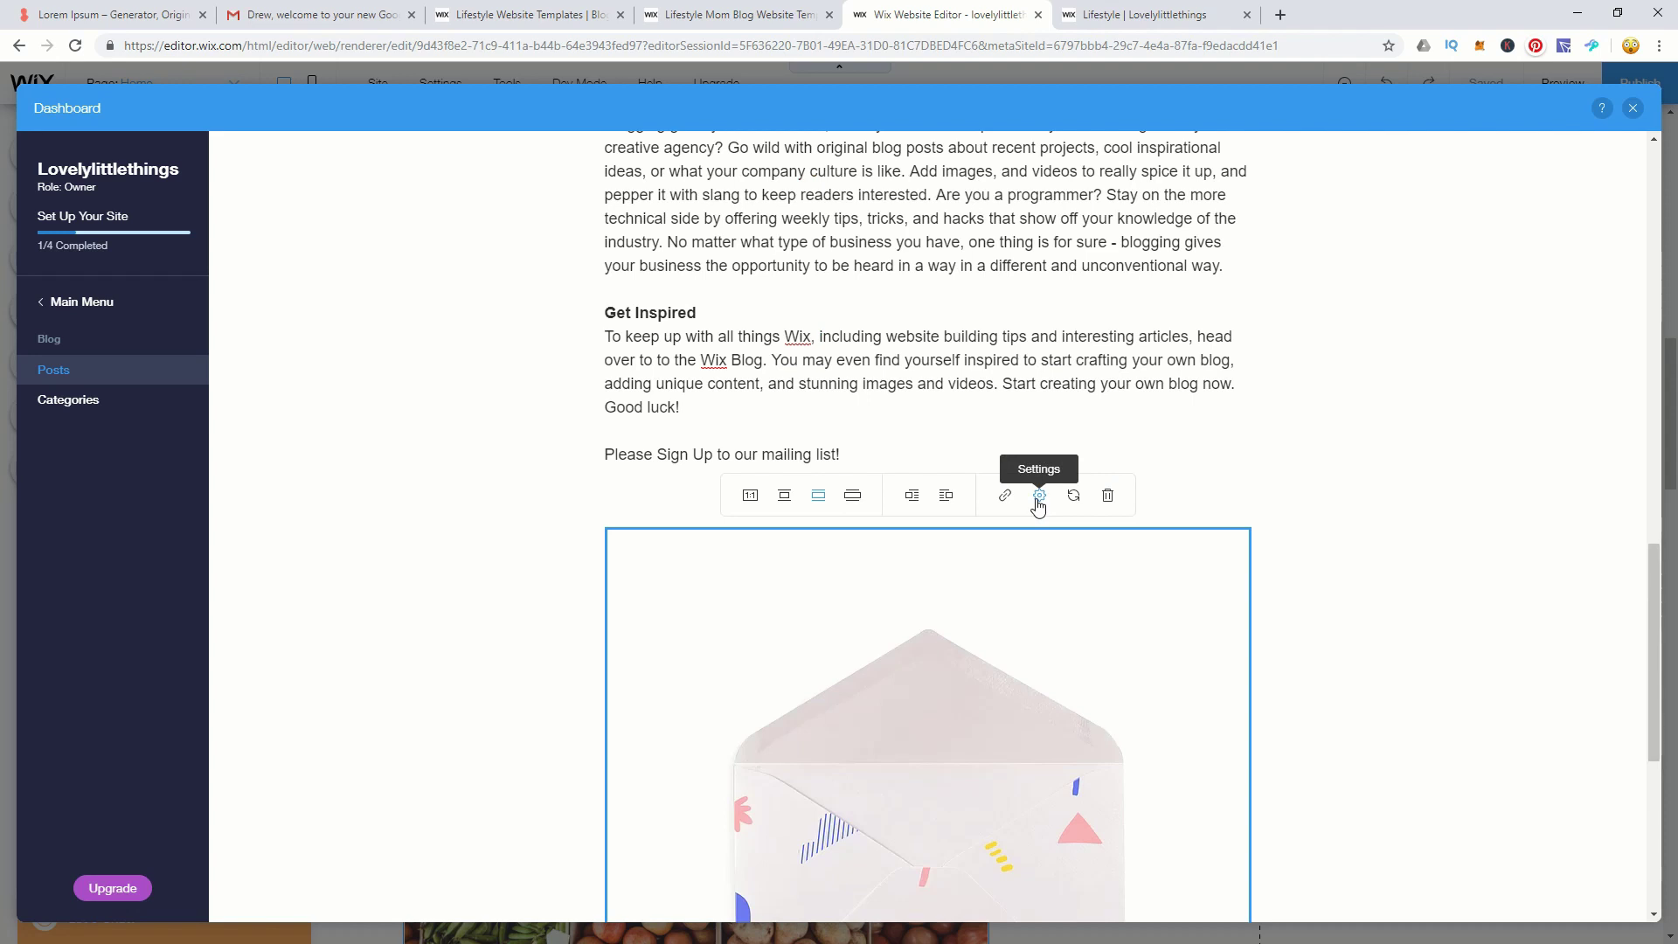
# Examine the envelope image's settings for caption, alt text and link, and leave them without changes.
pyautogui.click(1038, 497)
pyautogui.click(1359, 598)
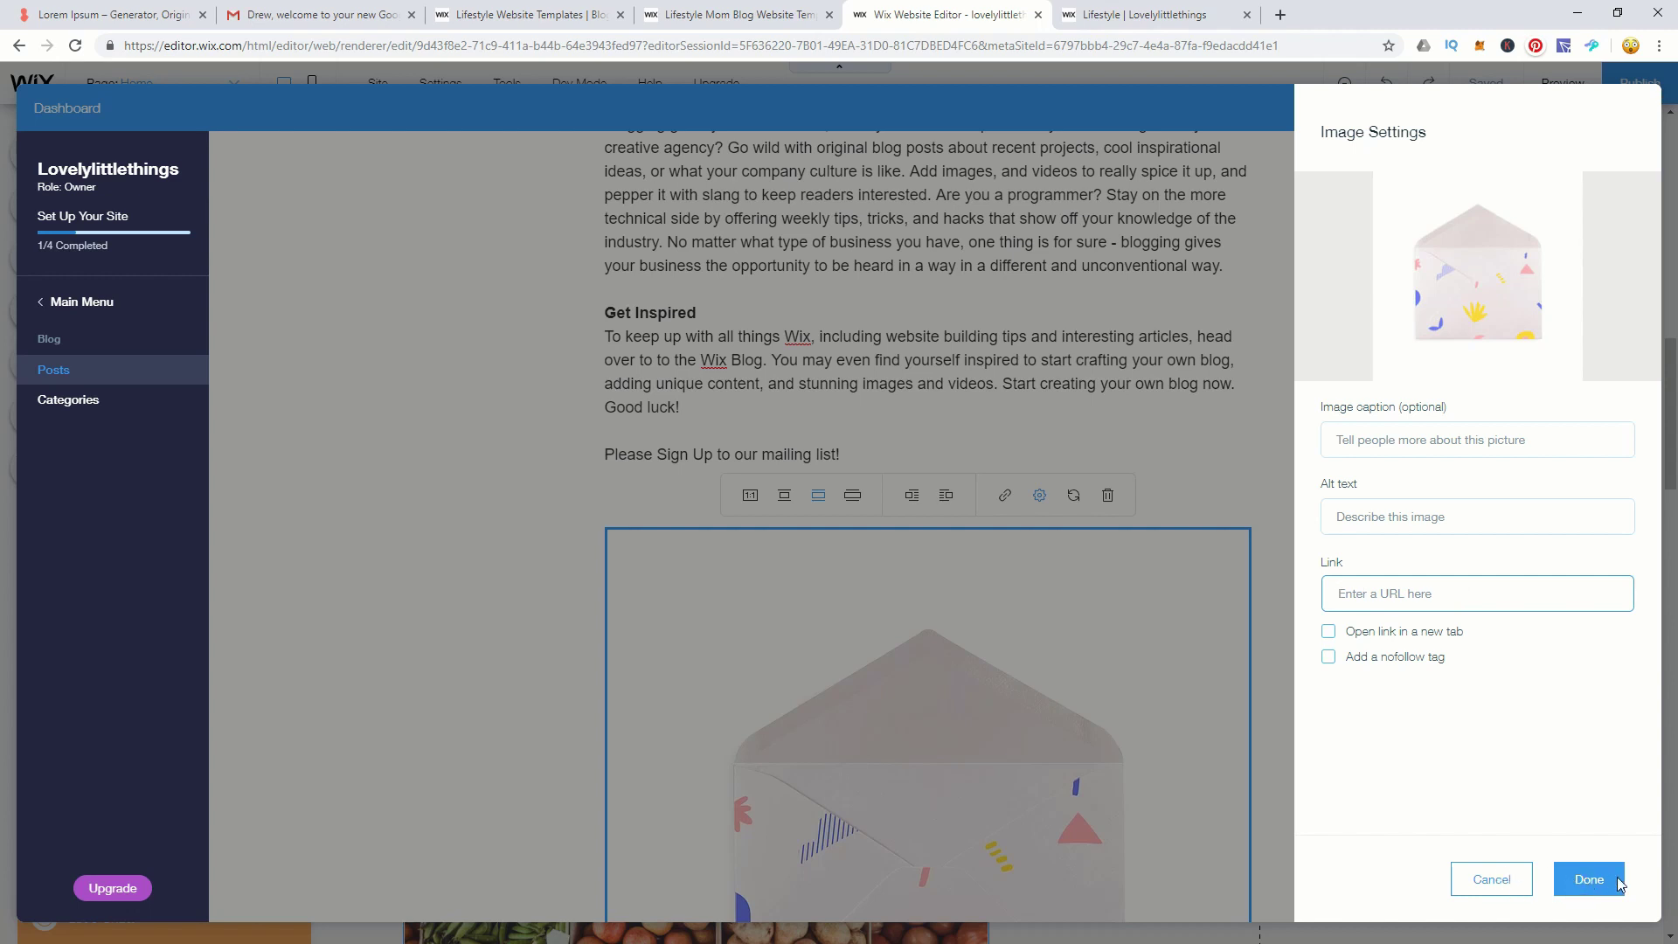
pyautogui.click(1493, 880)
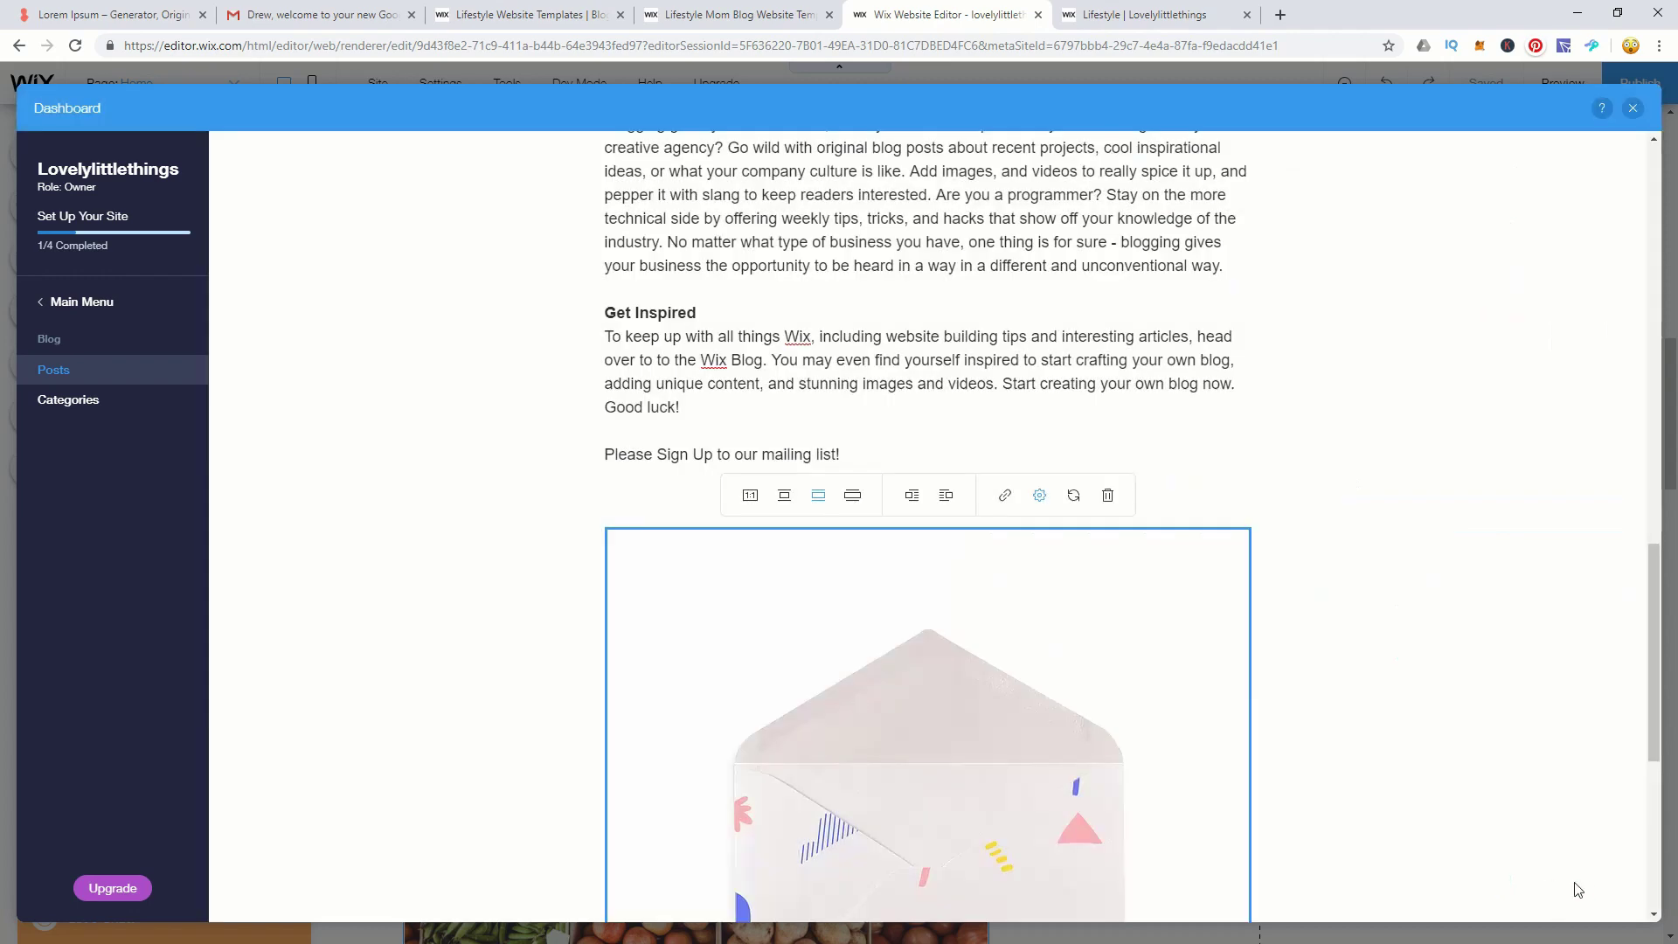
# Publish the changes to the "Fresh from Our New Garden" post and dismiss the domain setup suggestion.
pyautogui.scroll(-6, 1466, 601)
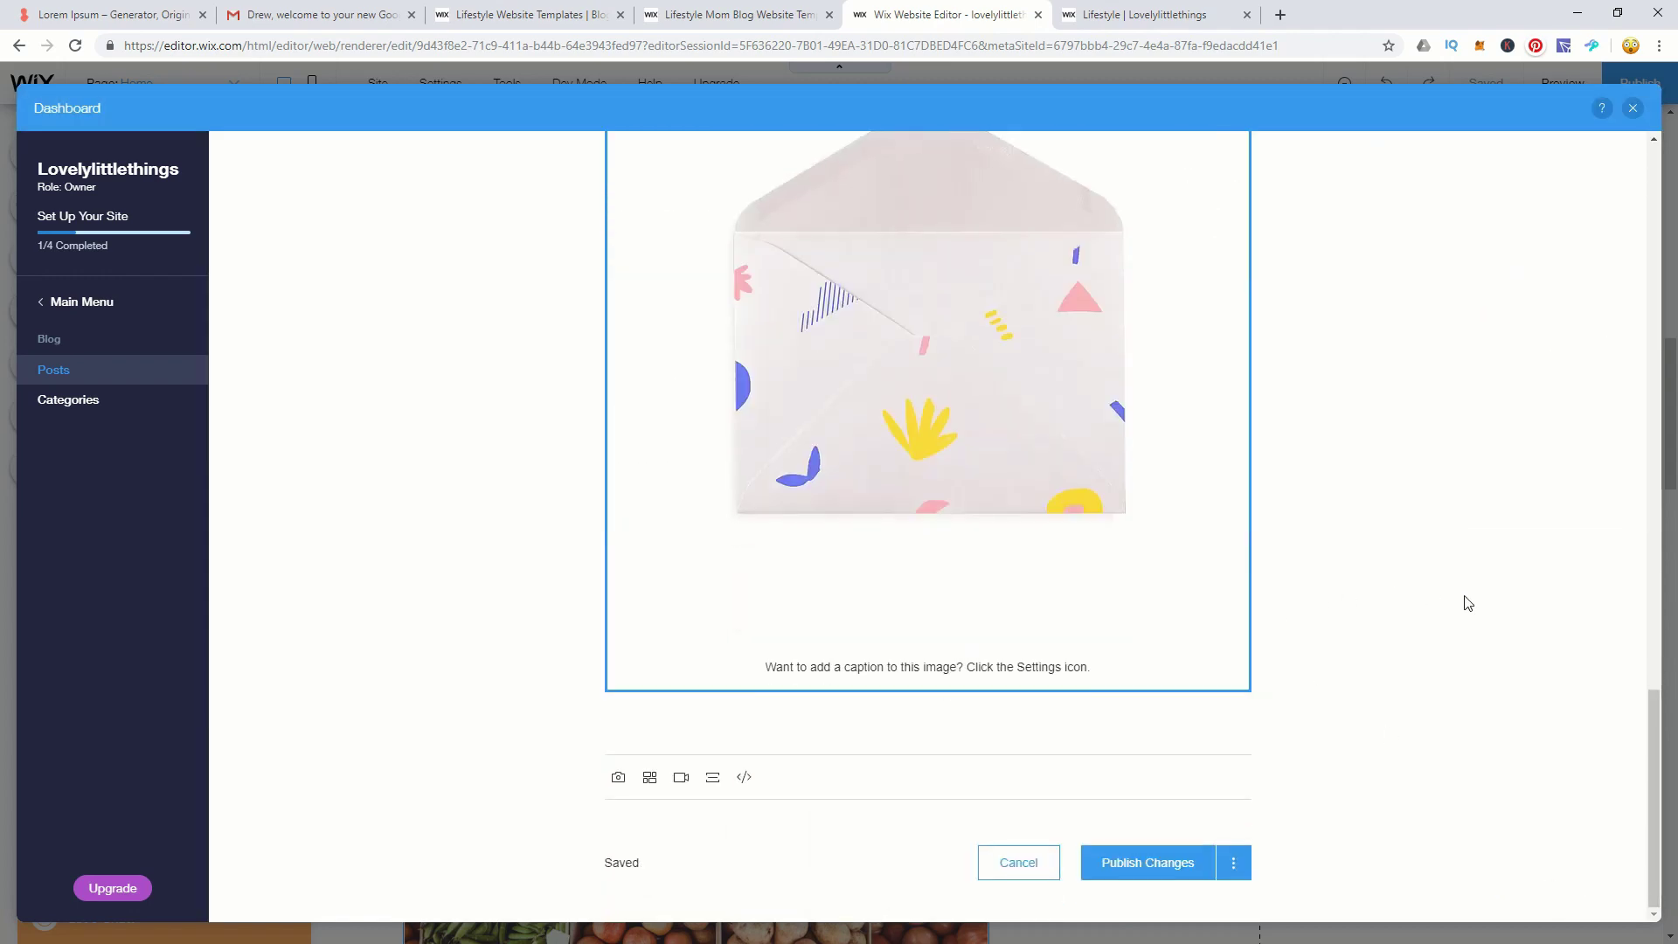
pyautogui.click(1154, 863)
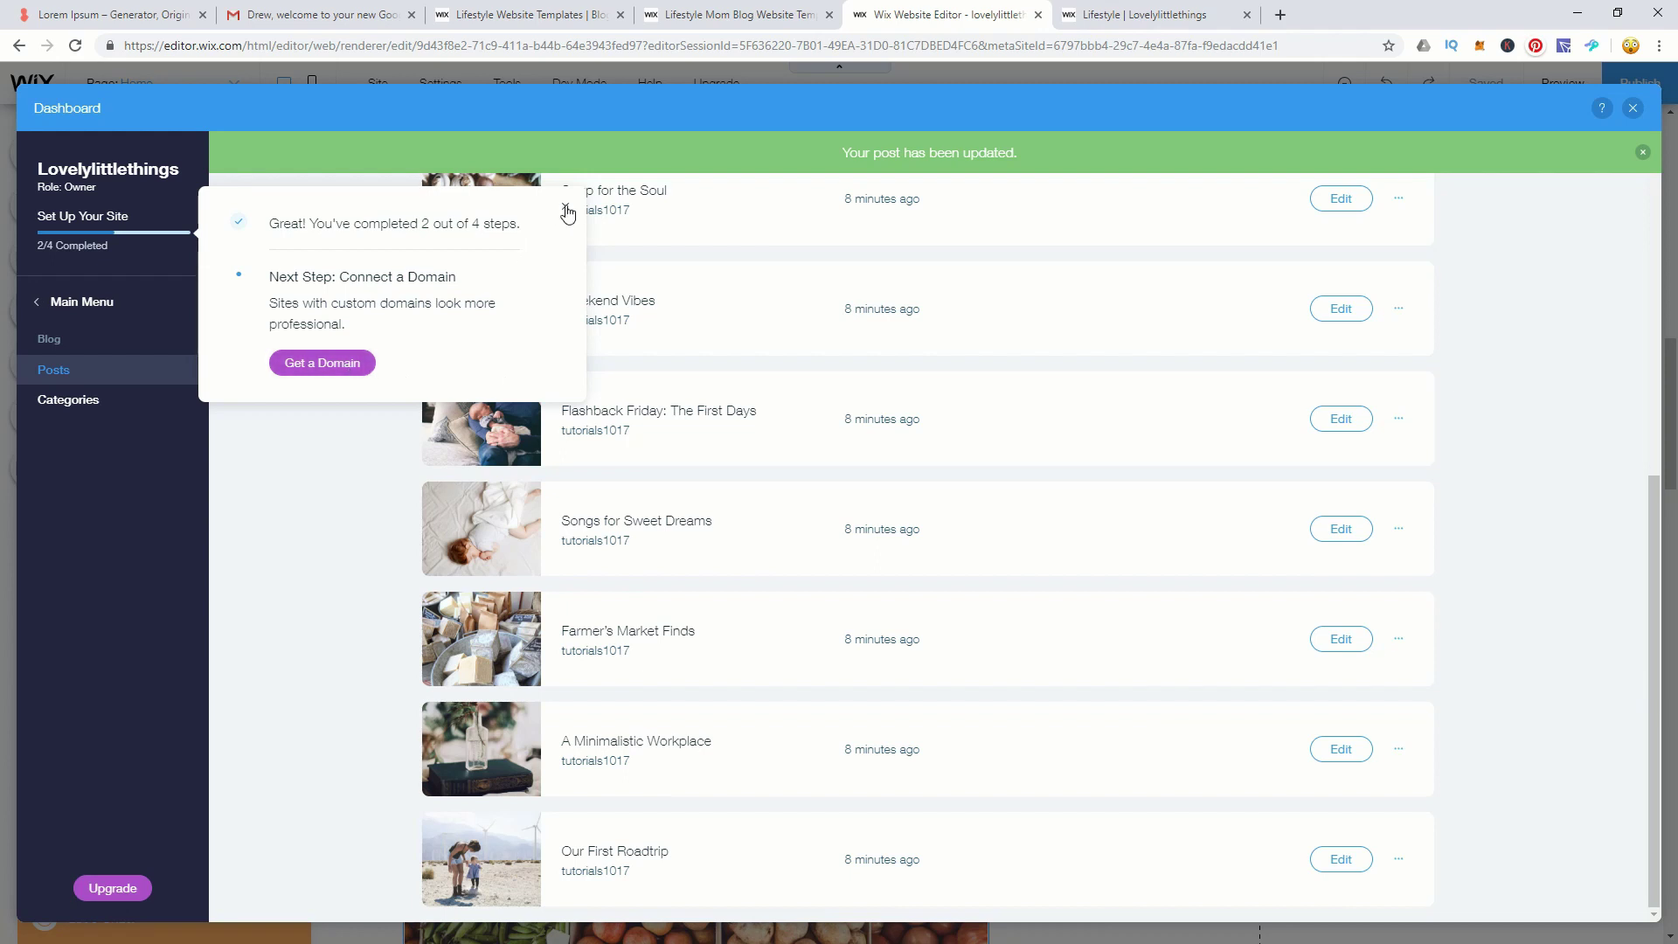
pyautogui.click(564, 210)
# Delete the published posts "Fresh Recipe Ideas", "Five Ingredient Fudge" and "Weekend Vibes".
pyautogui.scroll(6, 1472, 458)
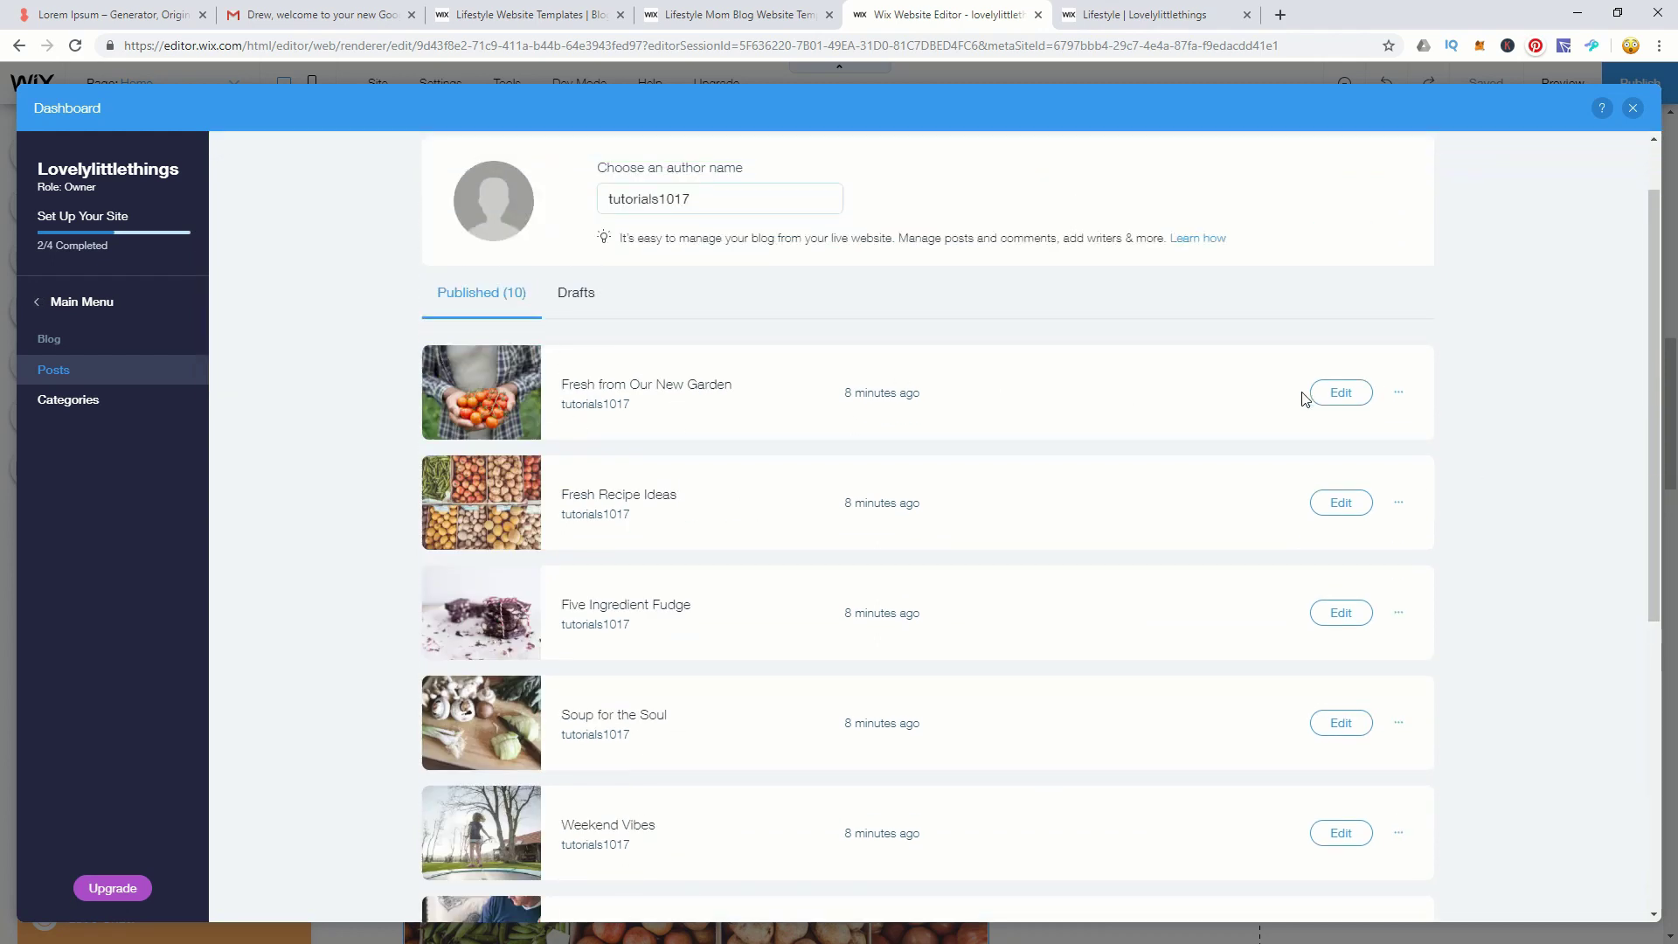
pyautogui.click(1400, 505)
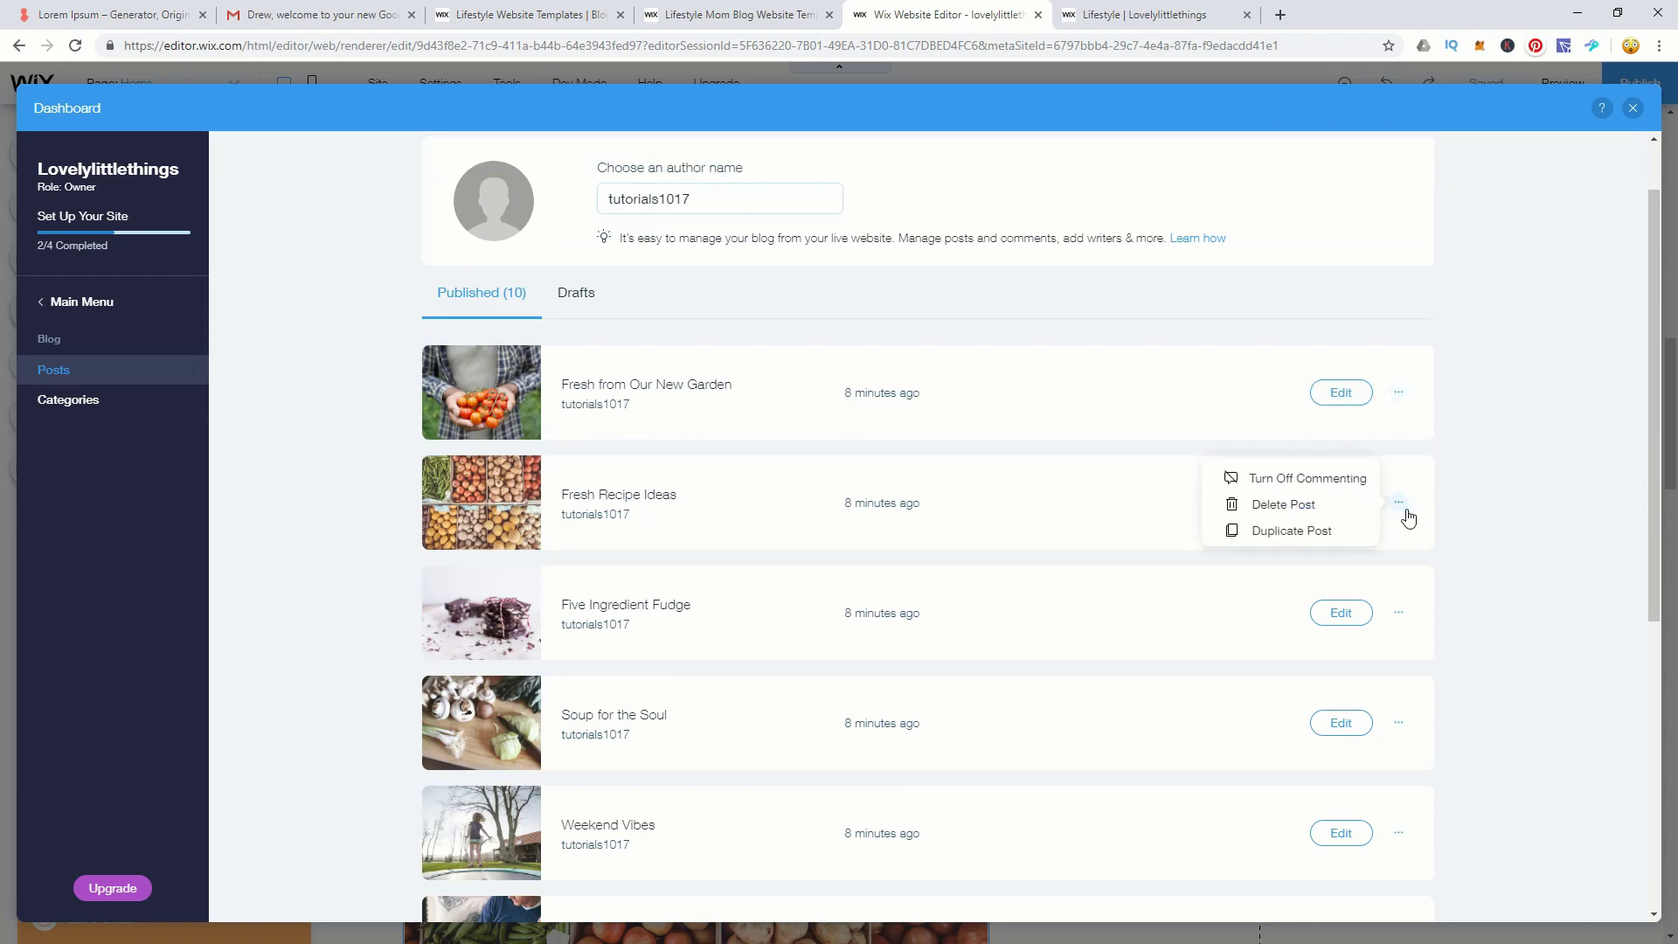
pyautogui.click(1283, 511)
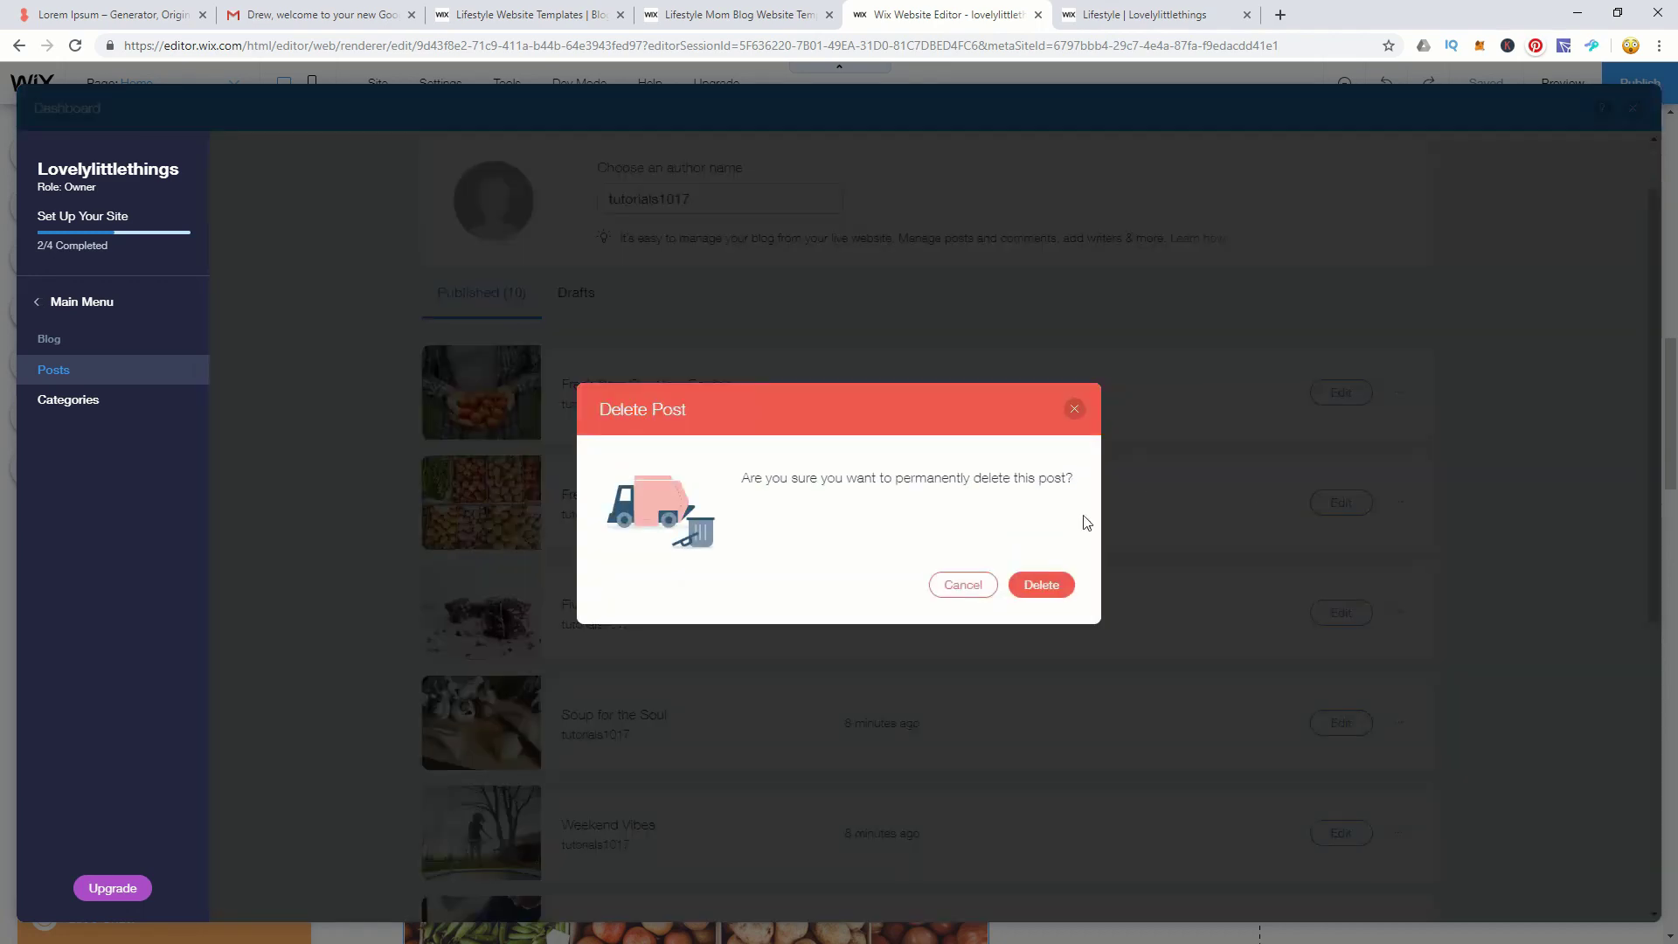
pyautogui.click(1041, 584)
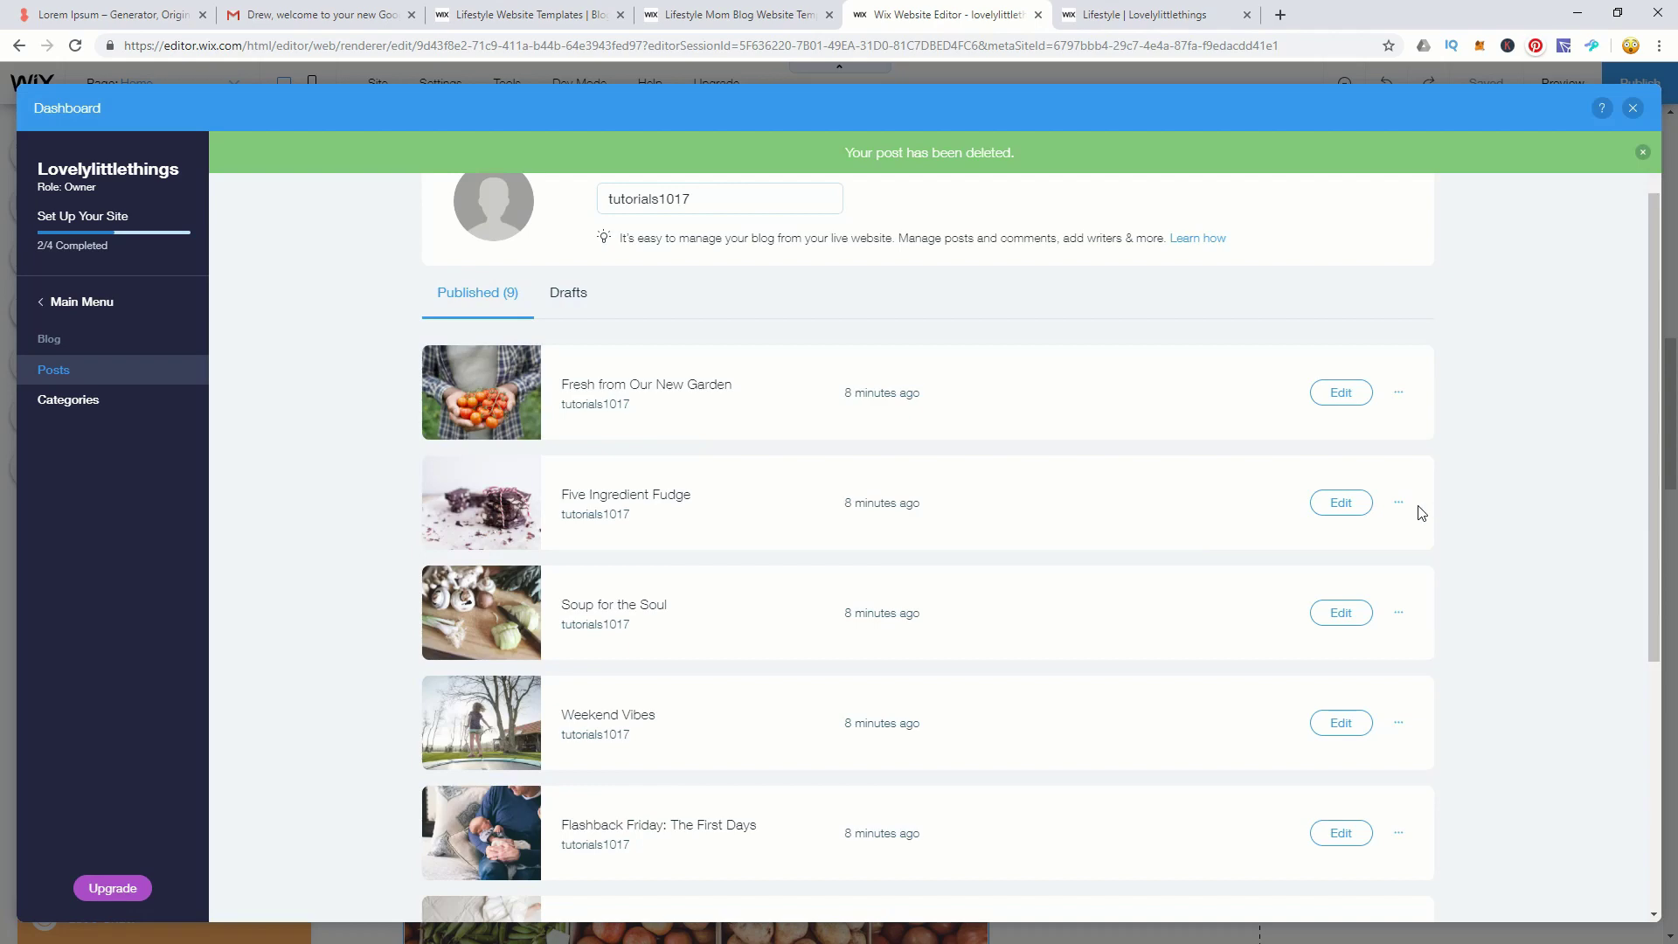
pyautogui.click(1399, 507)
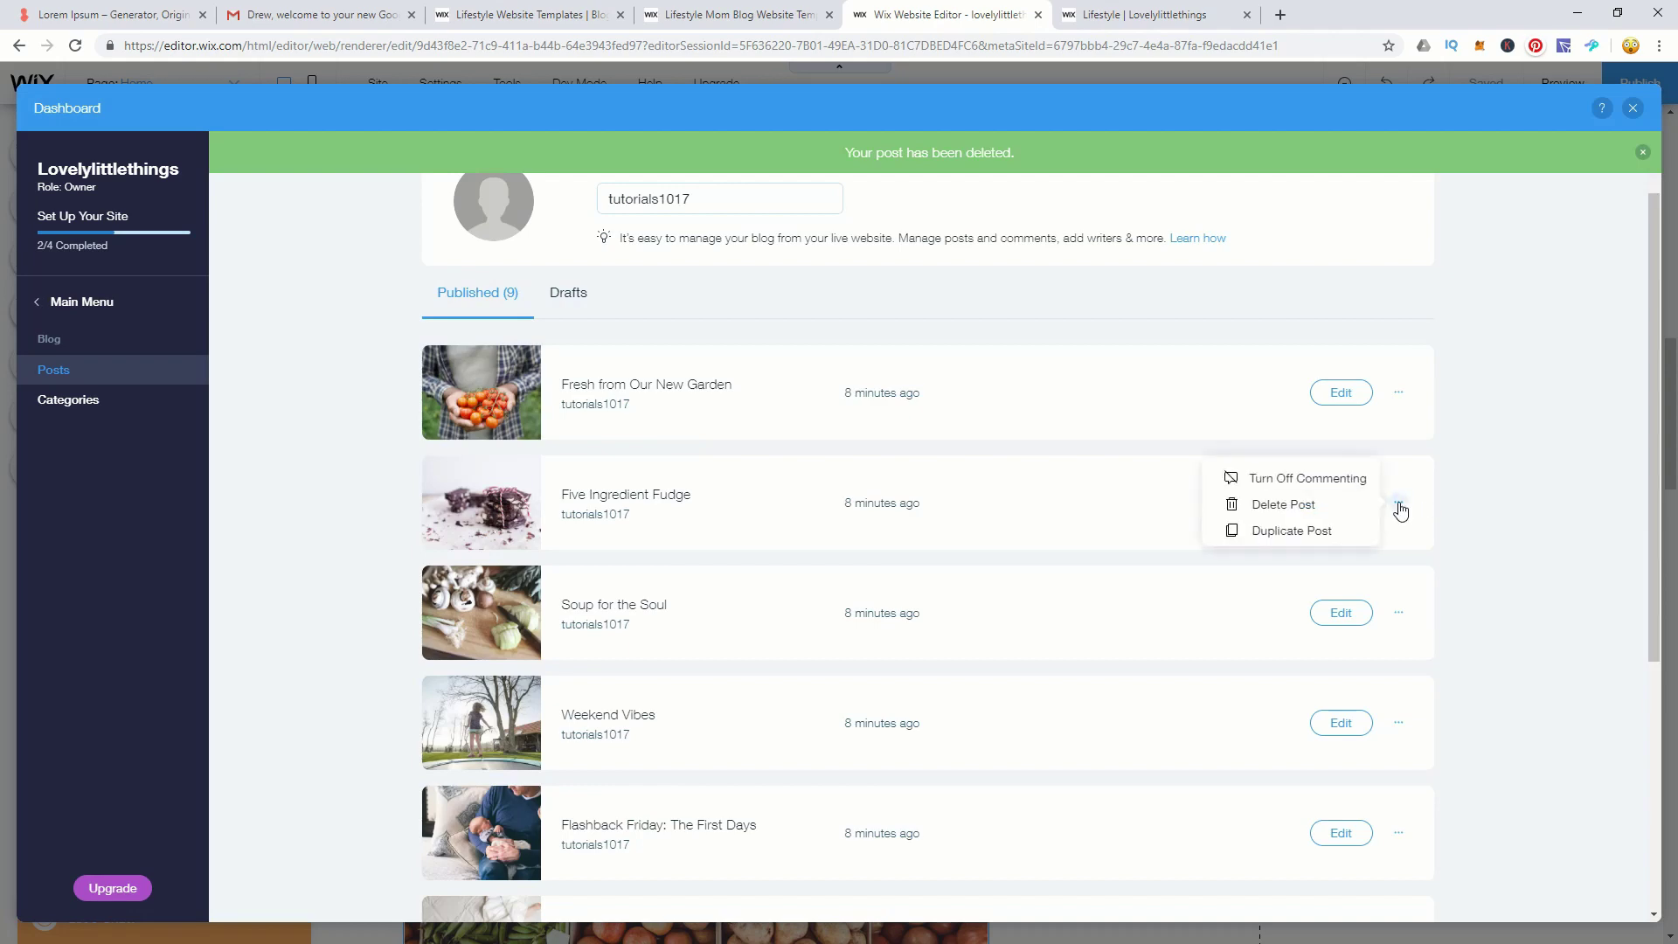
pyautogui.click(1269, 505)
pyautogui.click(1042, 587)
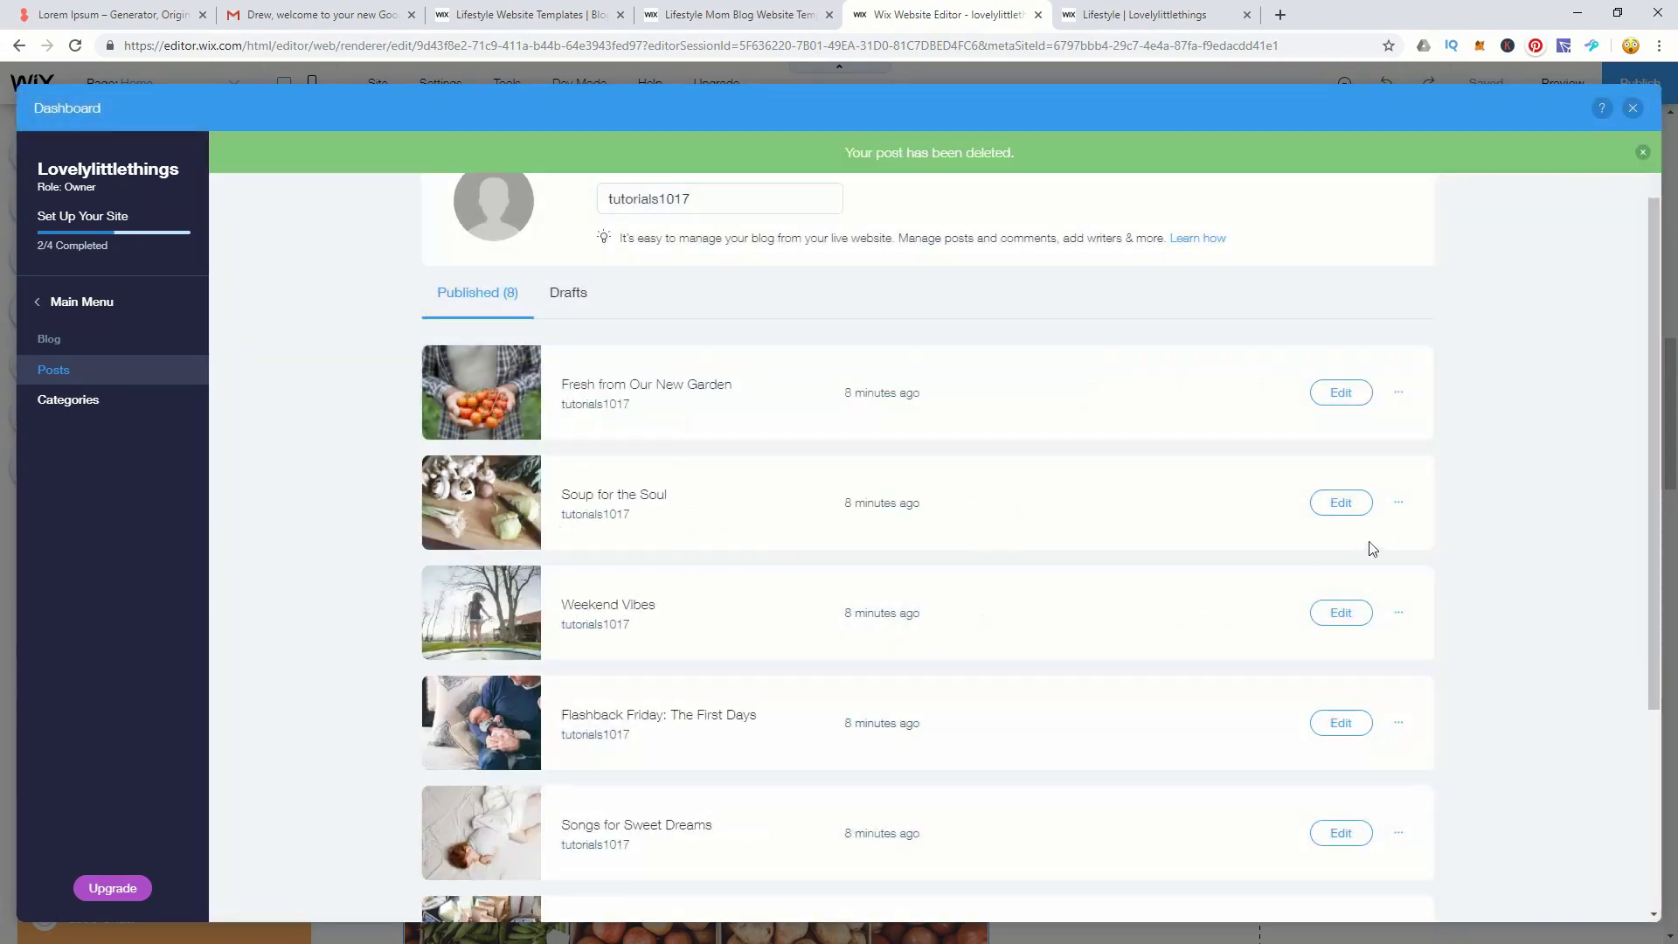
pyautogui.click(1400, 615)
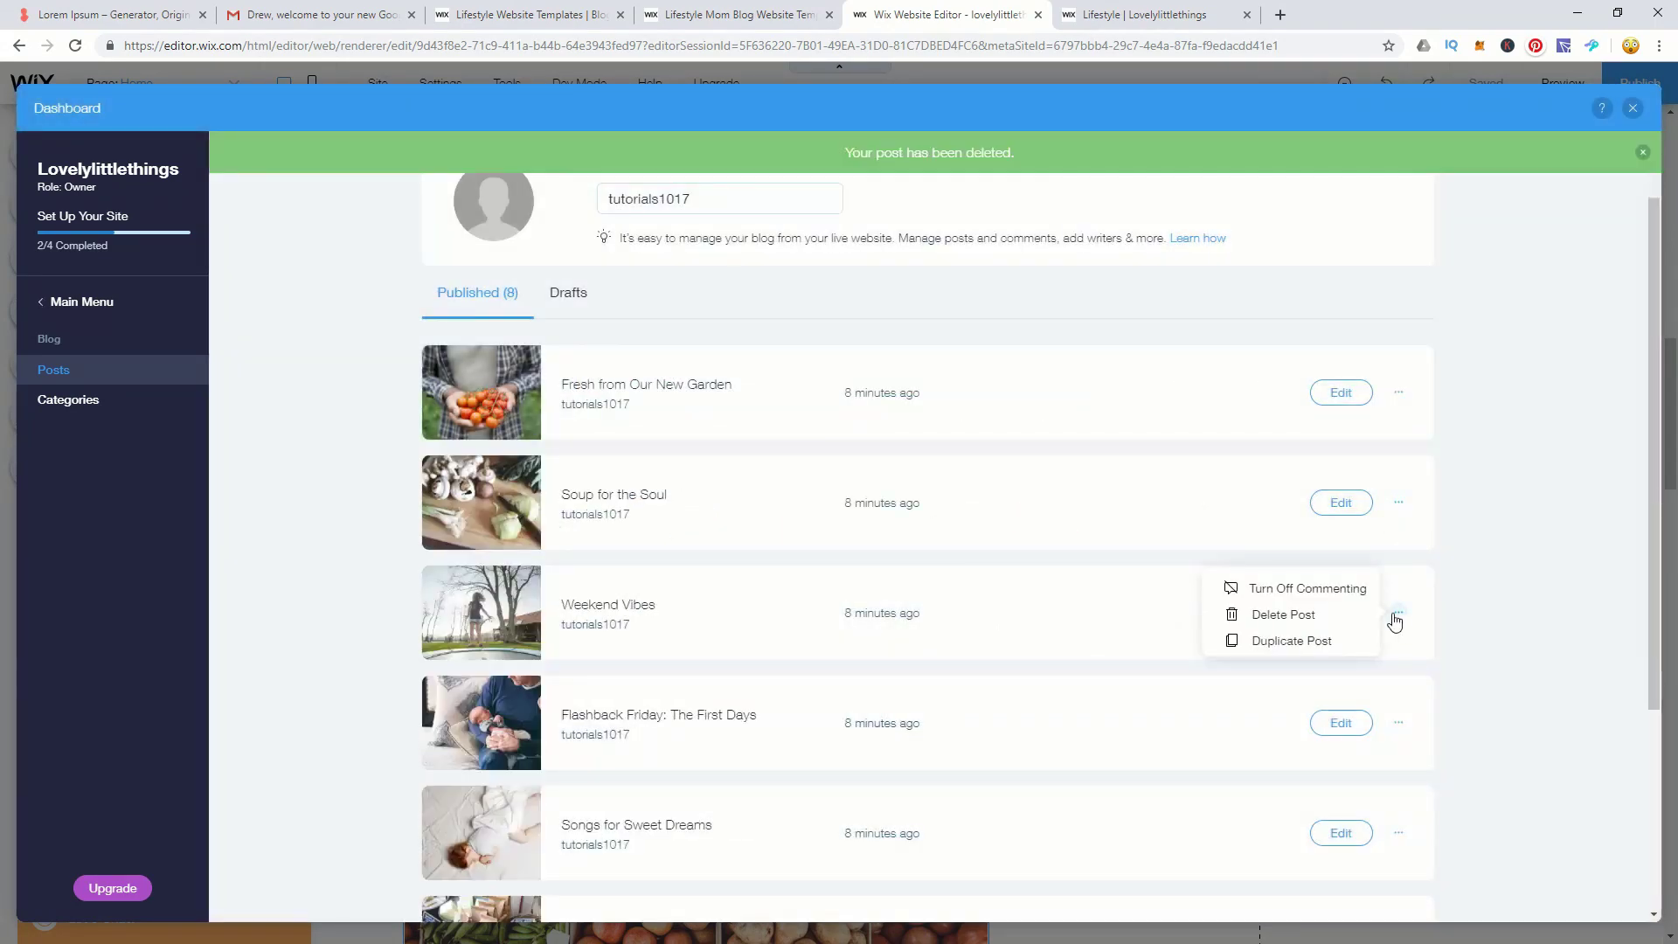
pyautogui.click(1297, 624)
pyautogui.click(1042, 586)
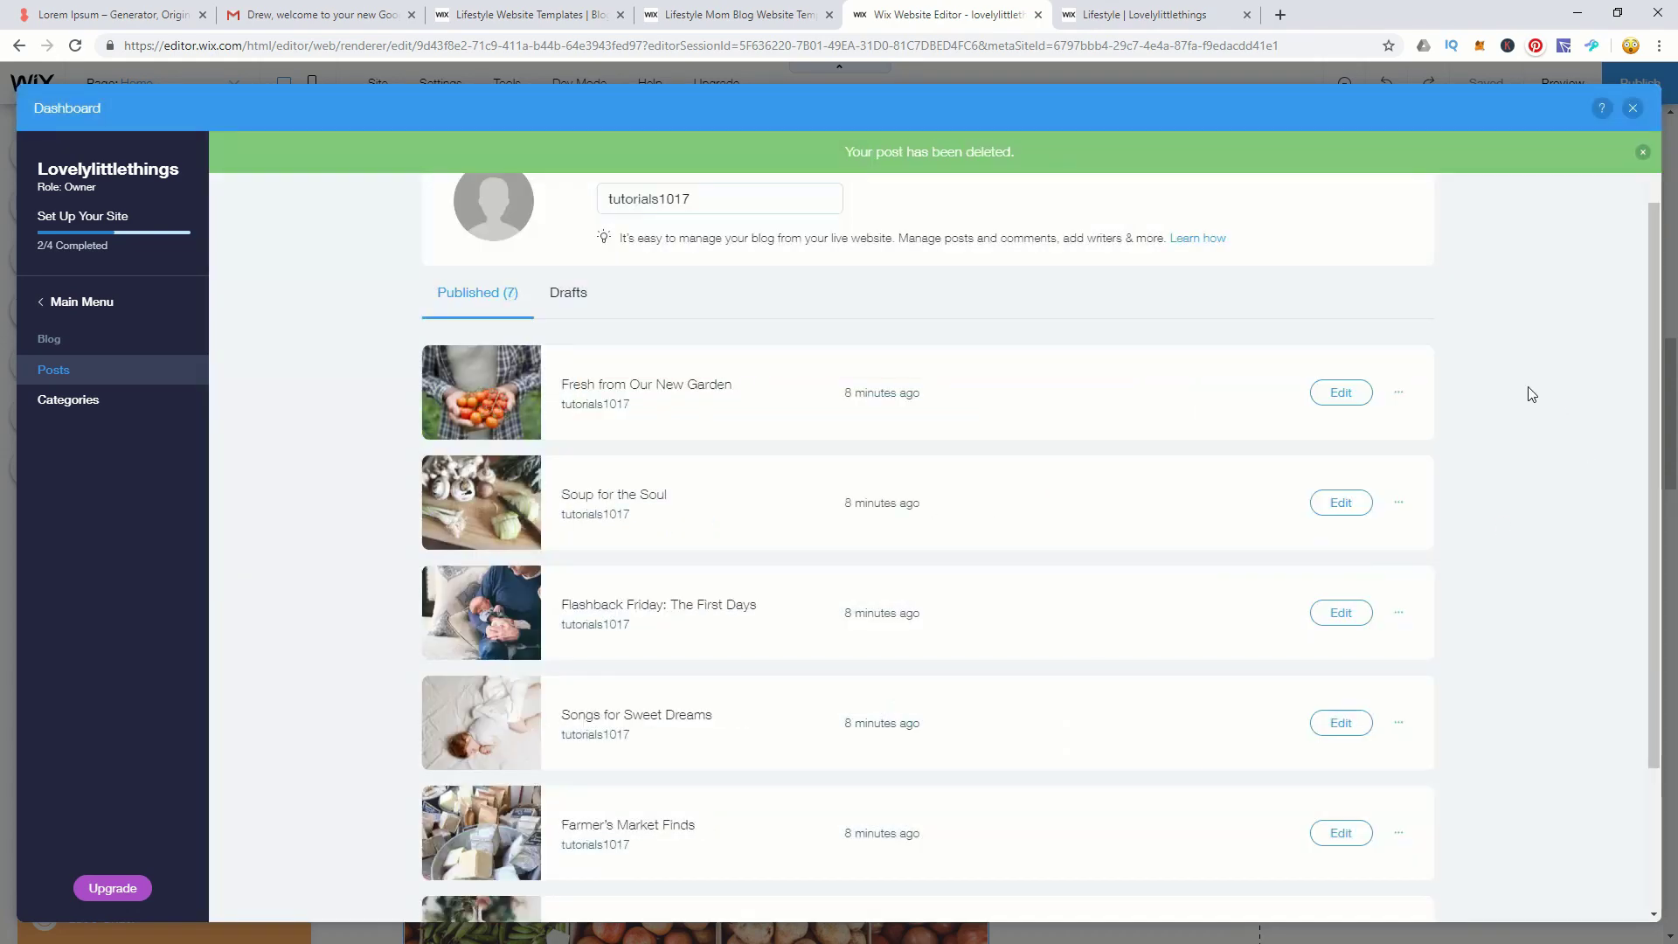
# Turn off commenting on the "Fresh from Our New Garden" post.
pyautogui.click(1399, 399)
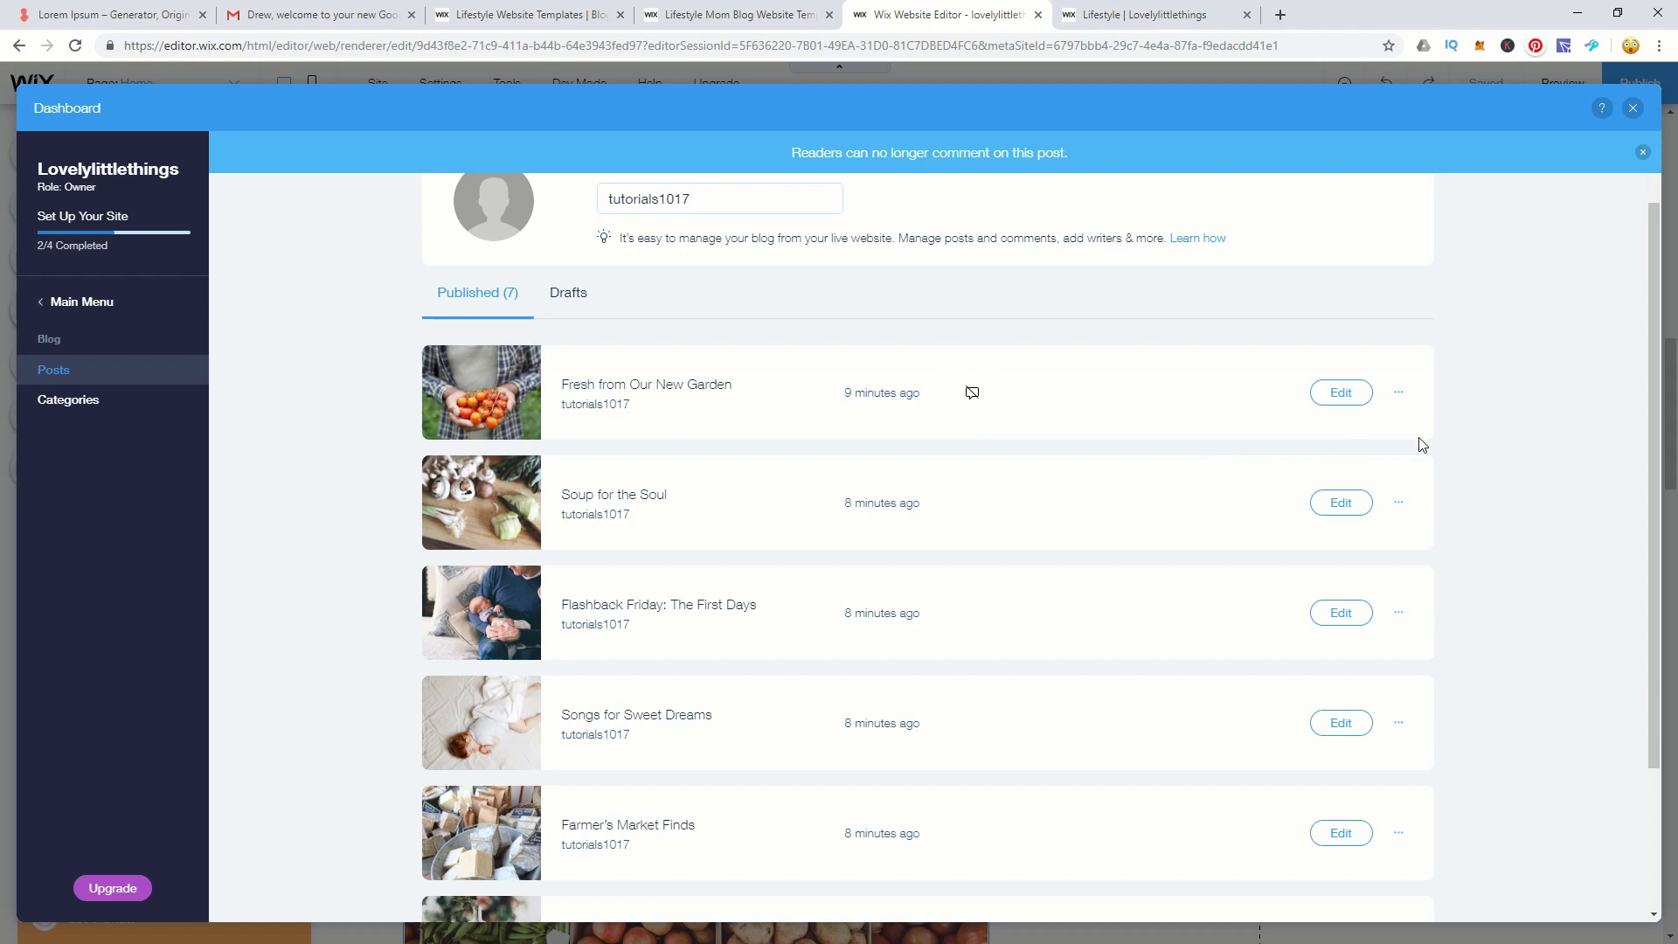
pyautogui.scroll(2, 1425, 444)
pyautogui.scroll(-4, 1433, 444)
pyautogui.scroll(3, 1468, 487)
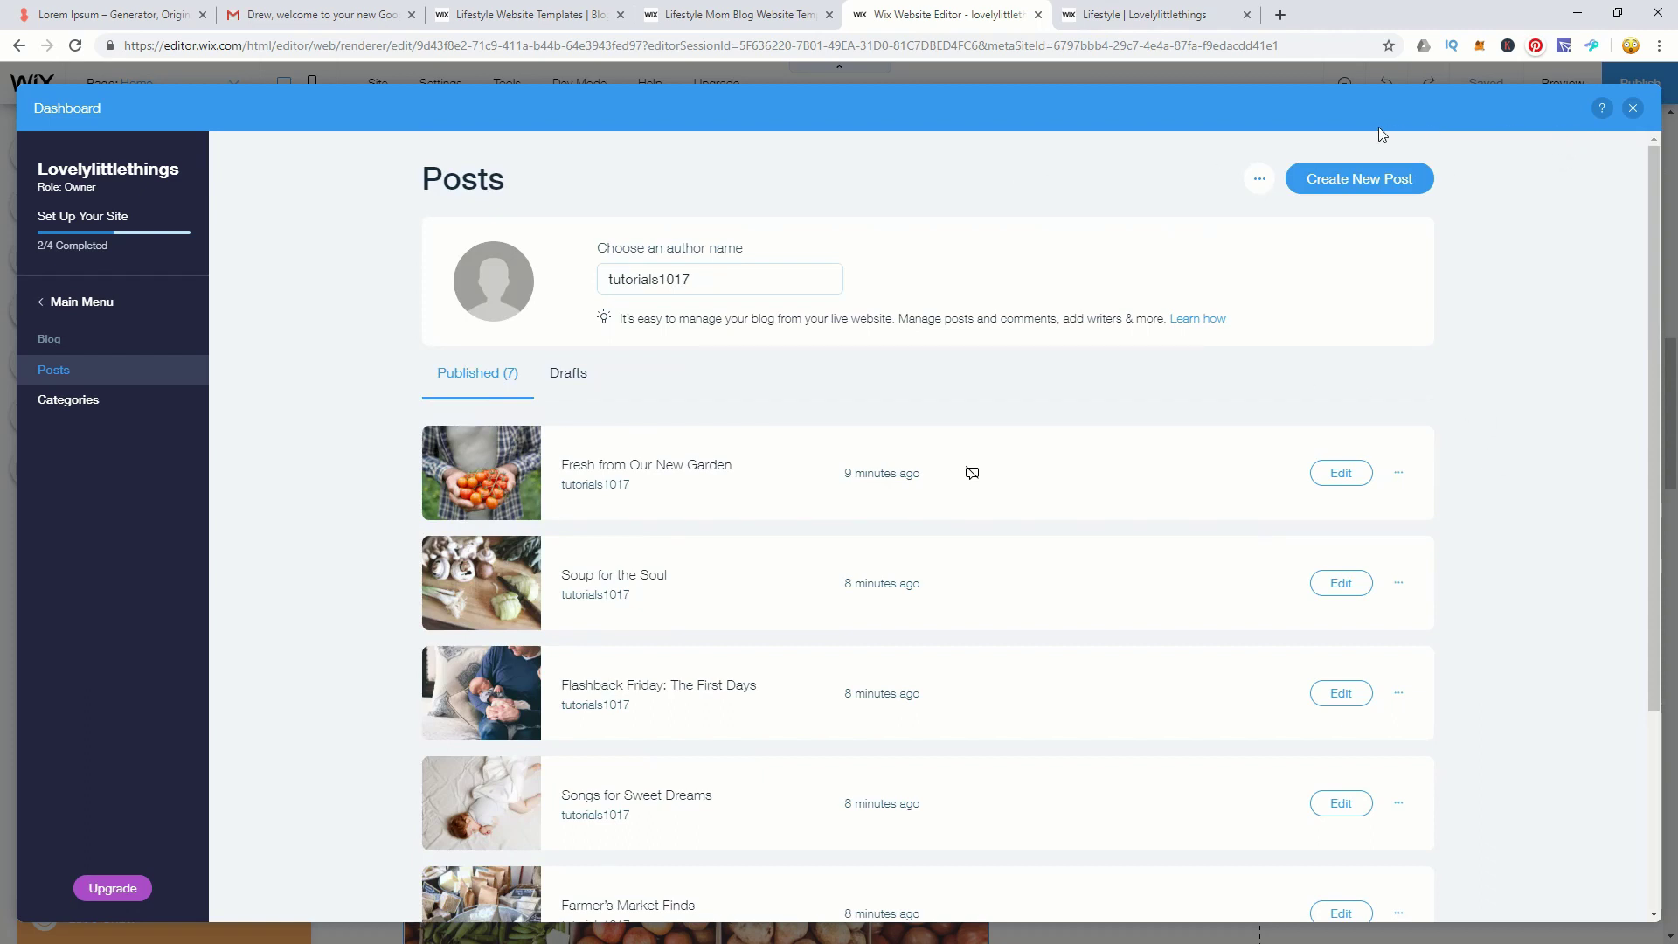
# Look at the blank new post form, cancel it, and view the posts list through the Blog Manager before returning to the page.
pyautogui.click(1350, 182)
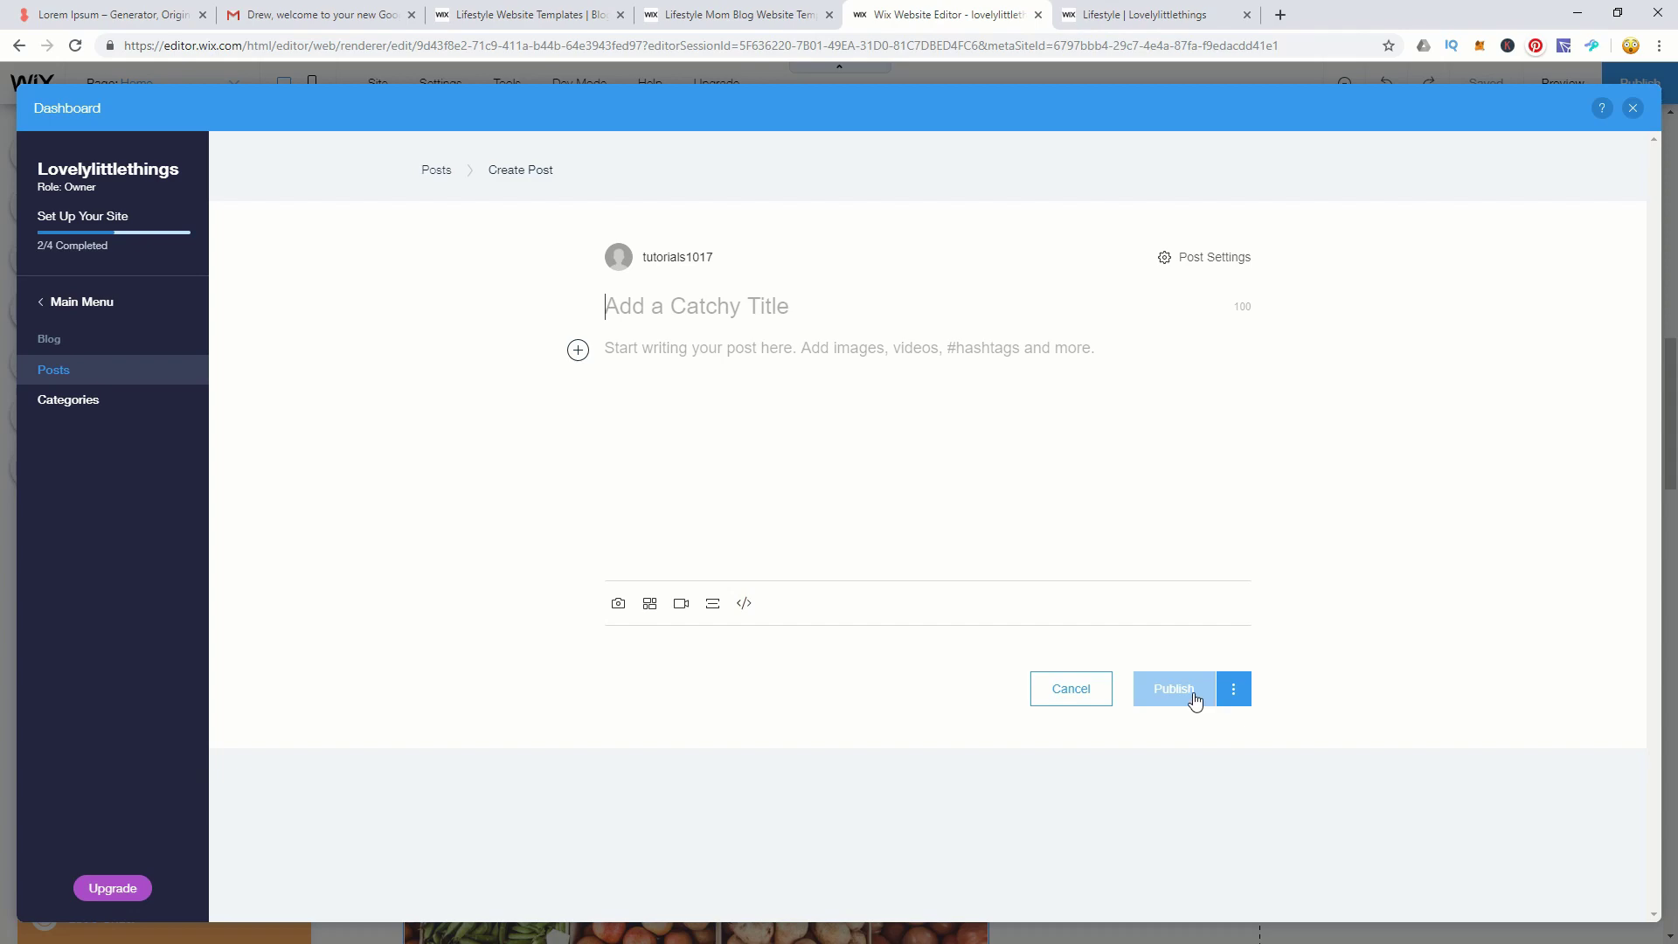
pyautogui.click(1075, 689)
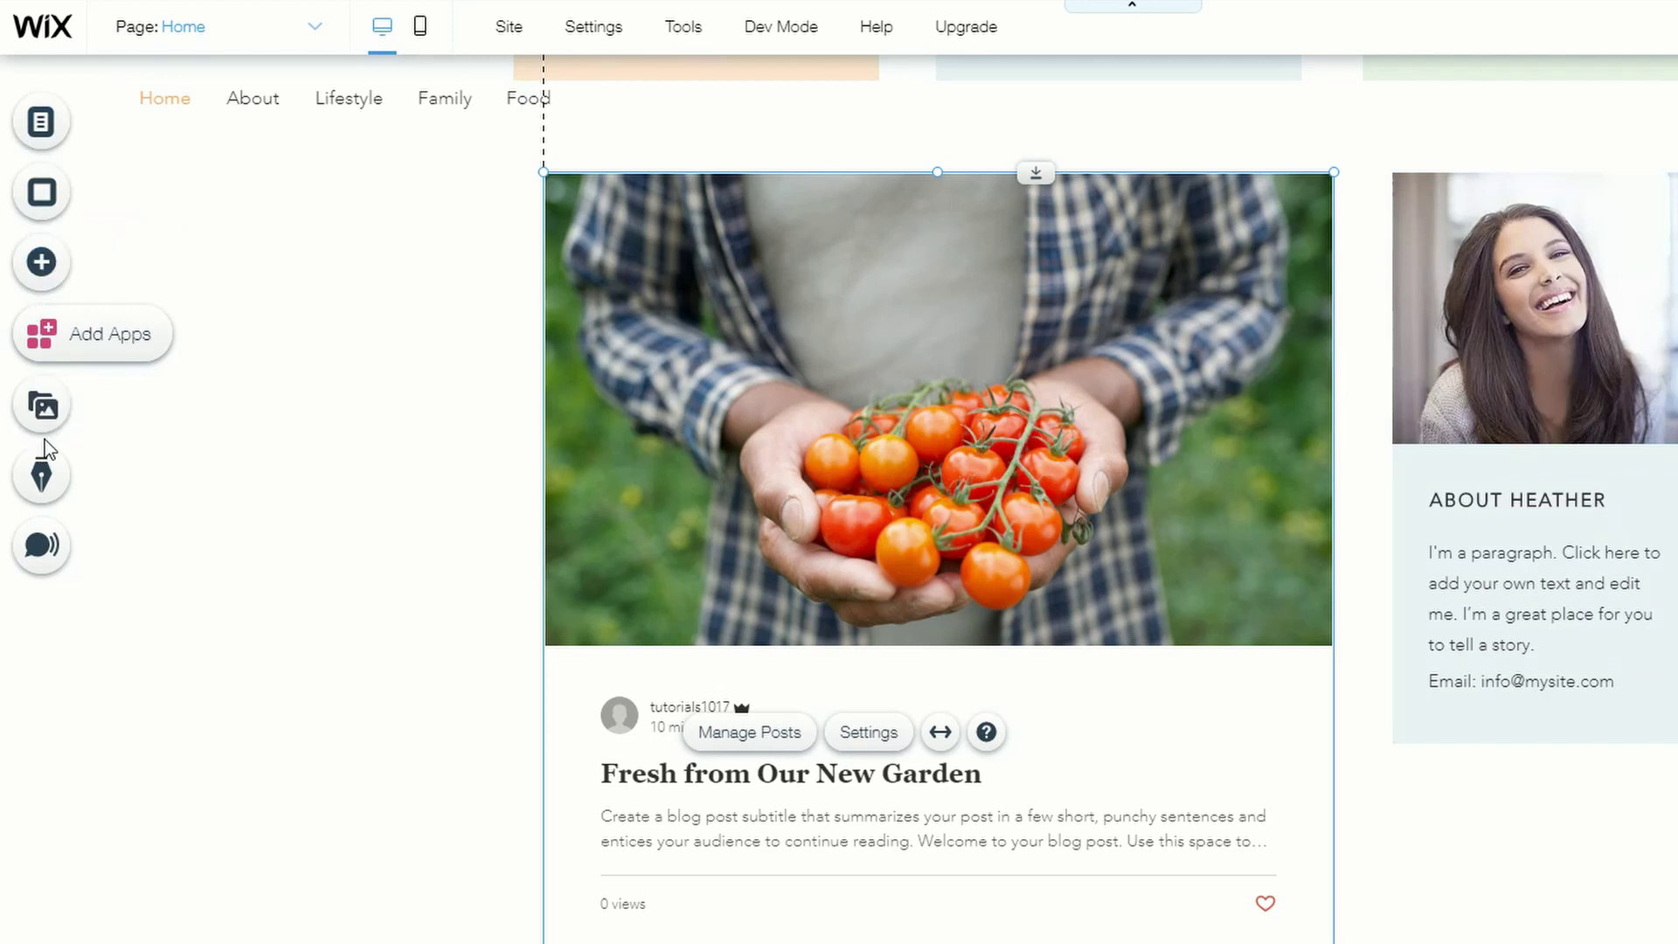
pyautogui.click(131, 489)
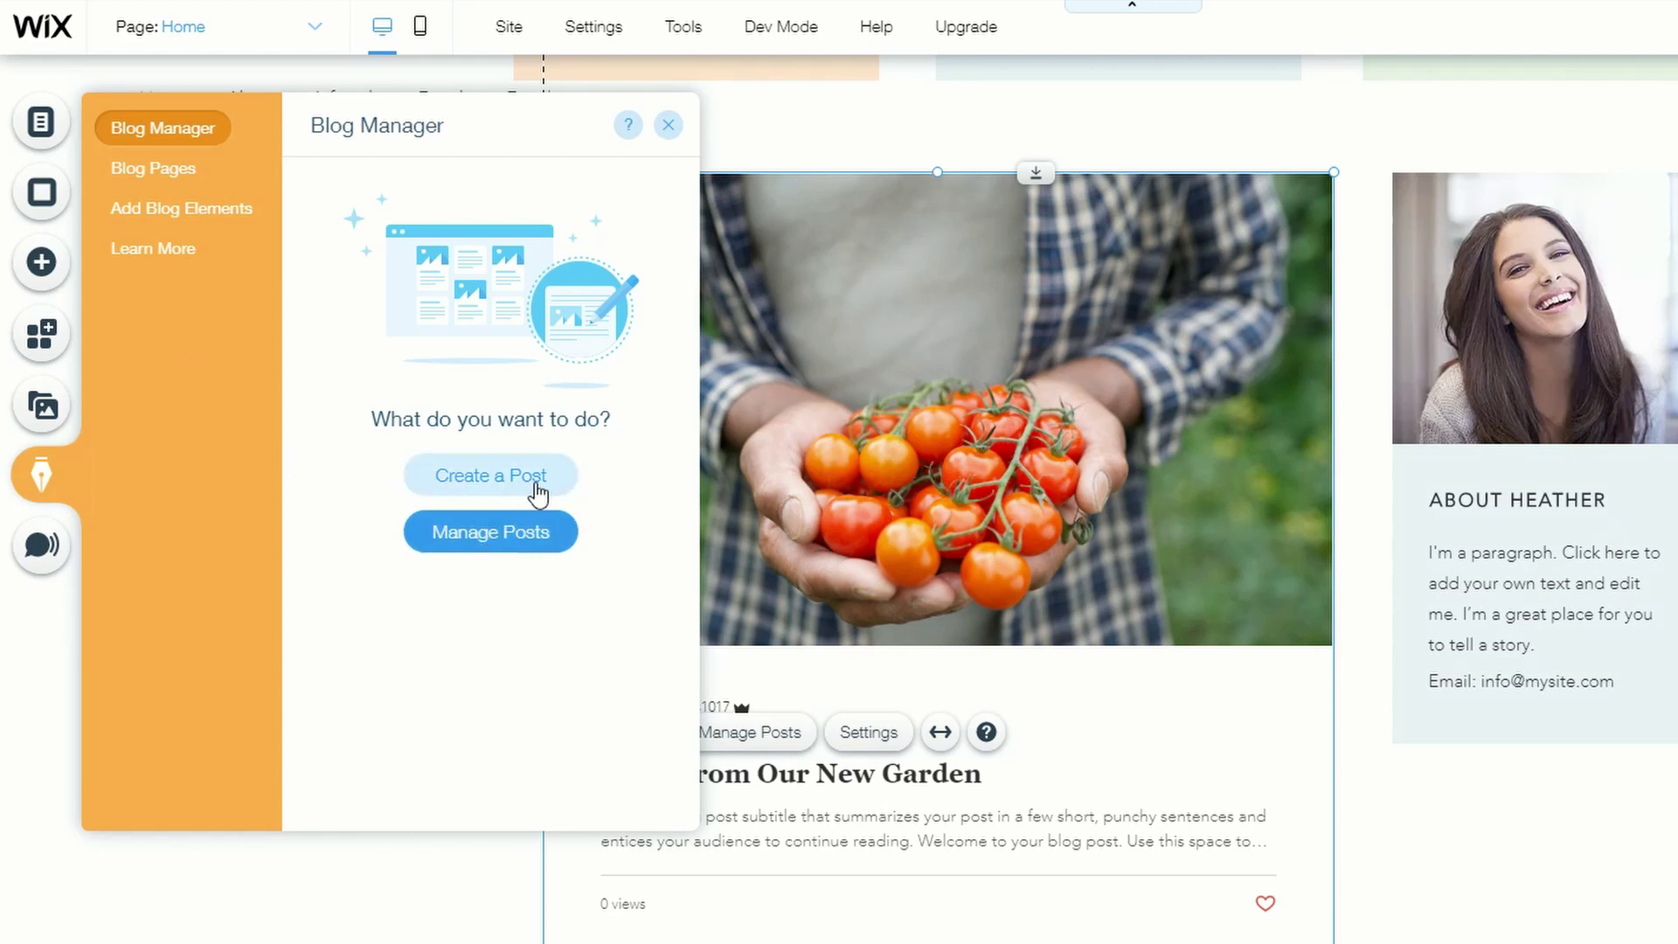
pyautogui.click(531, 527)
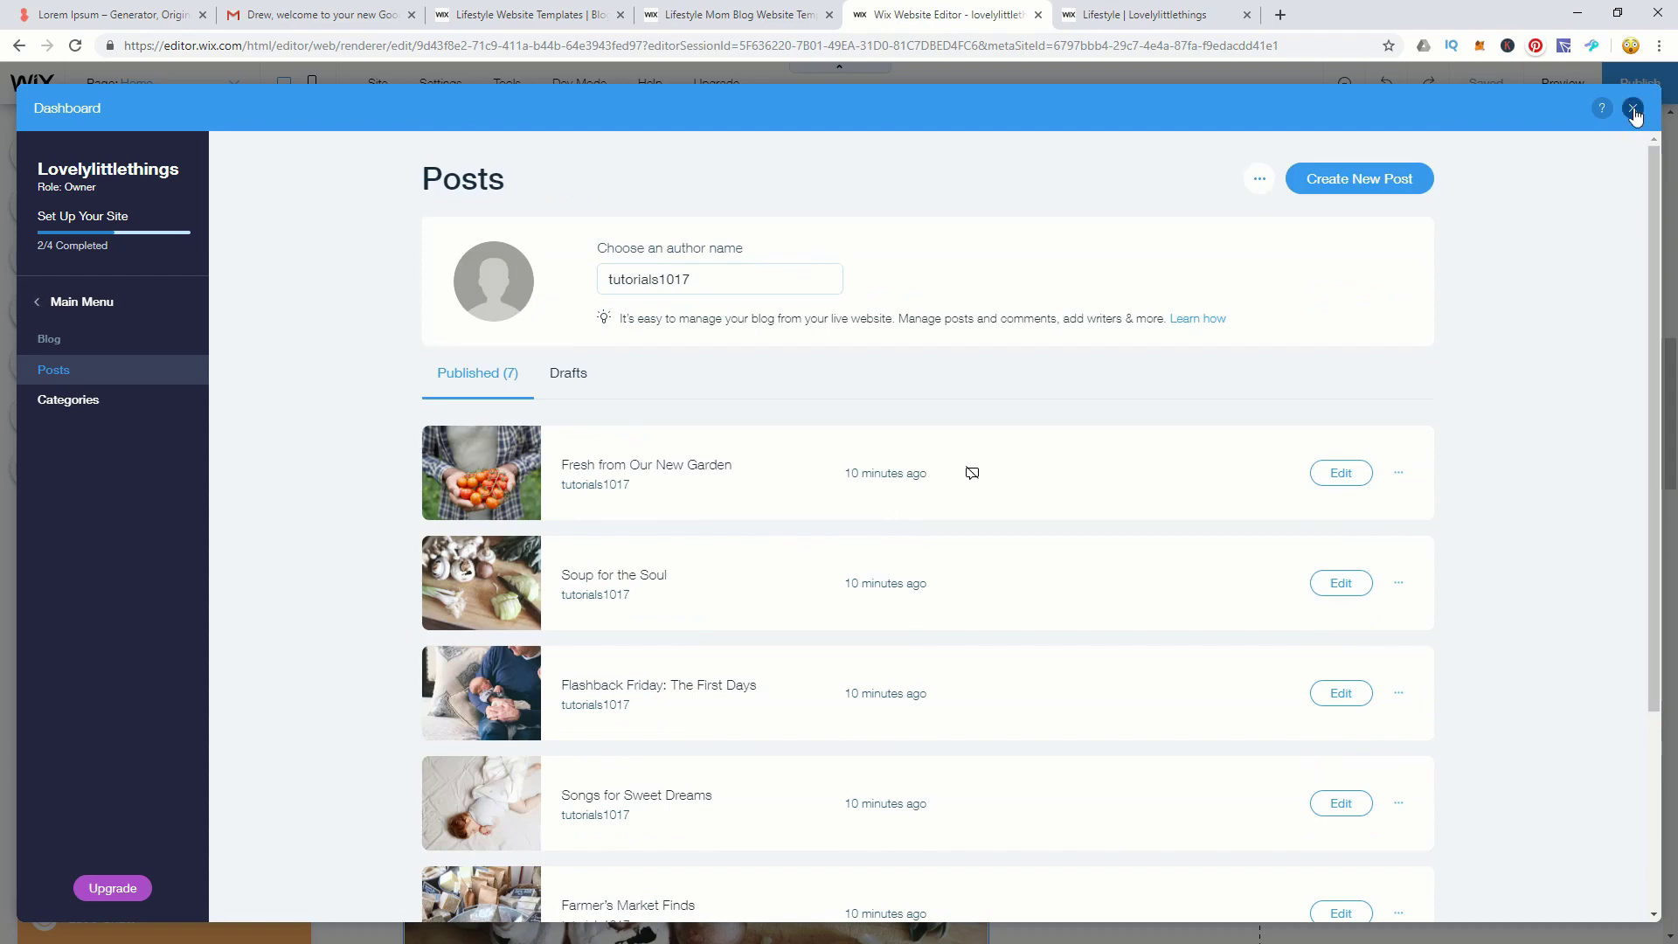
pyautogui.click(1633, 107)
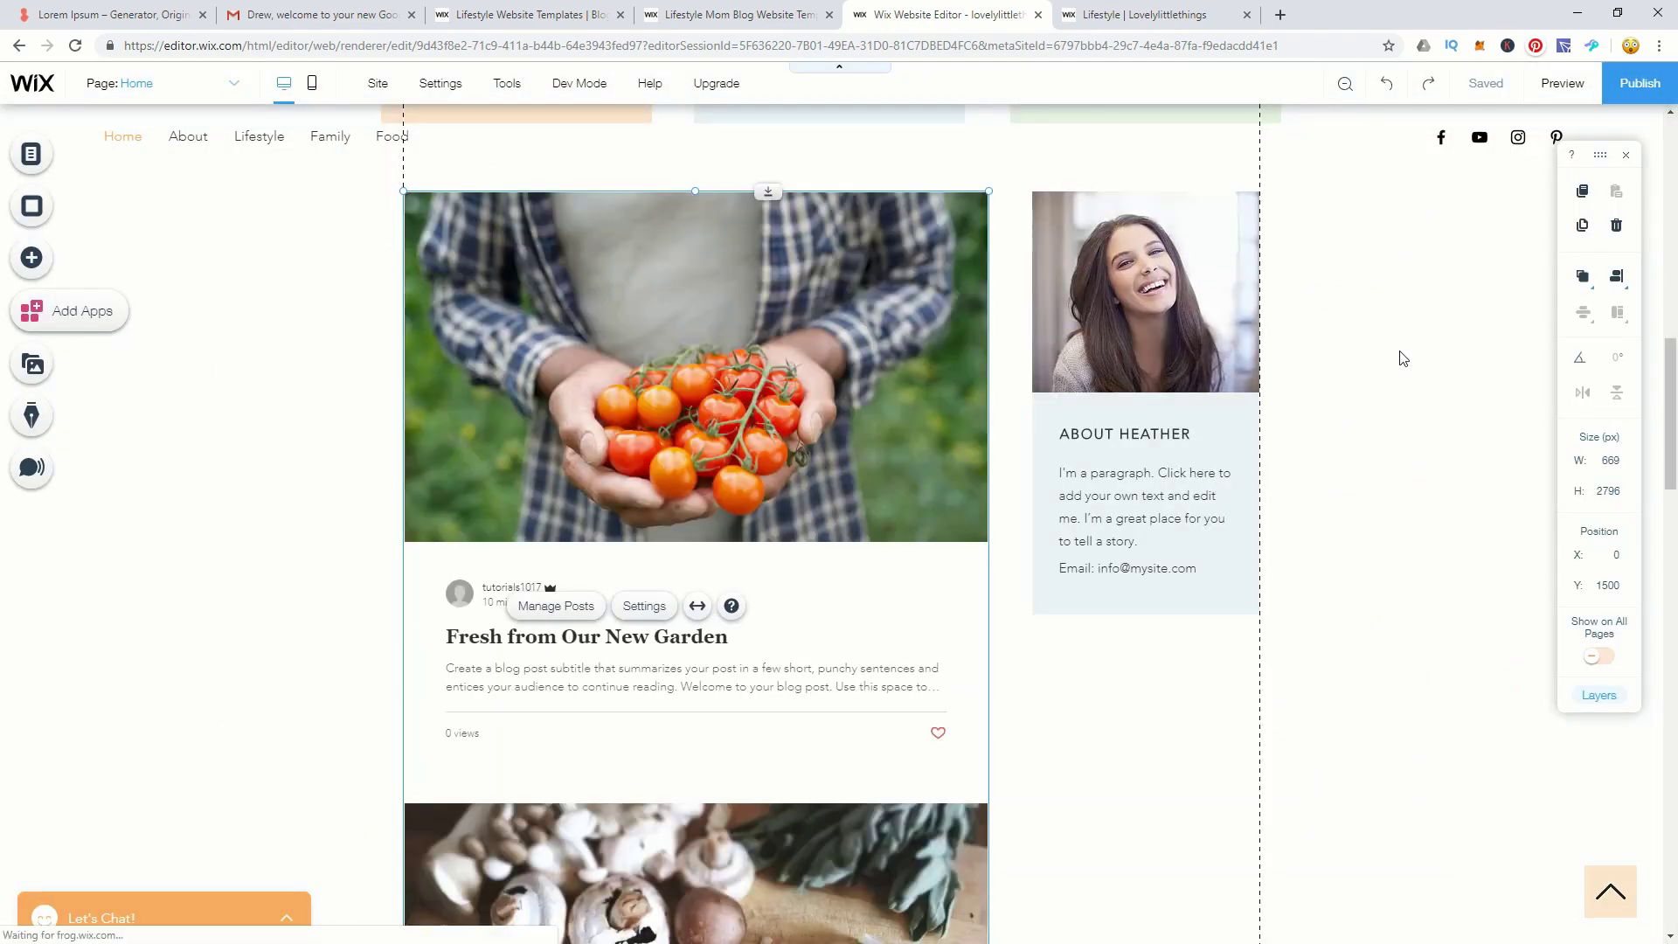
# Examine the rest of the home page, from the blog feed and photo strip to the footer's mailing list form and email field.
pyautogui.scroll(-15, 1403, 358)
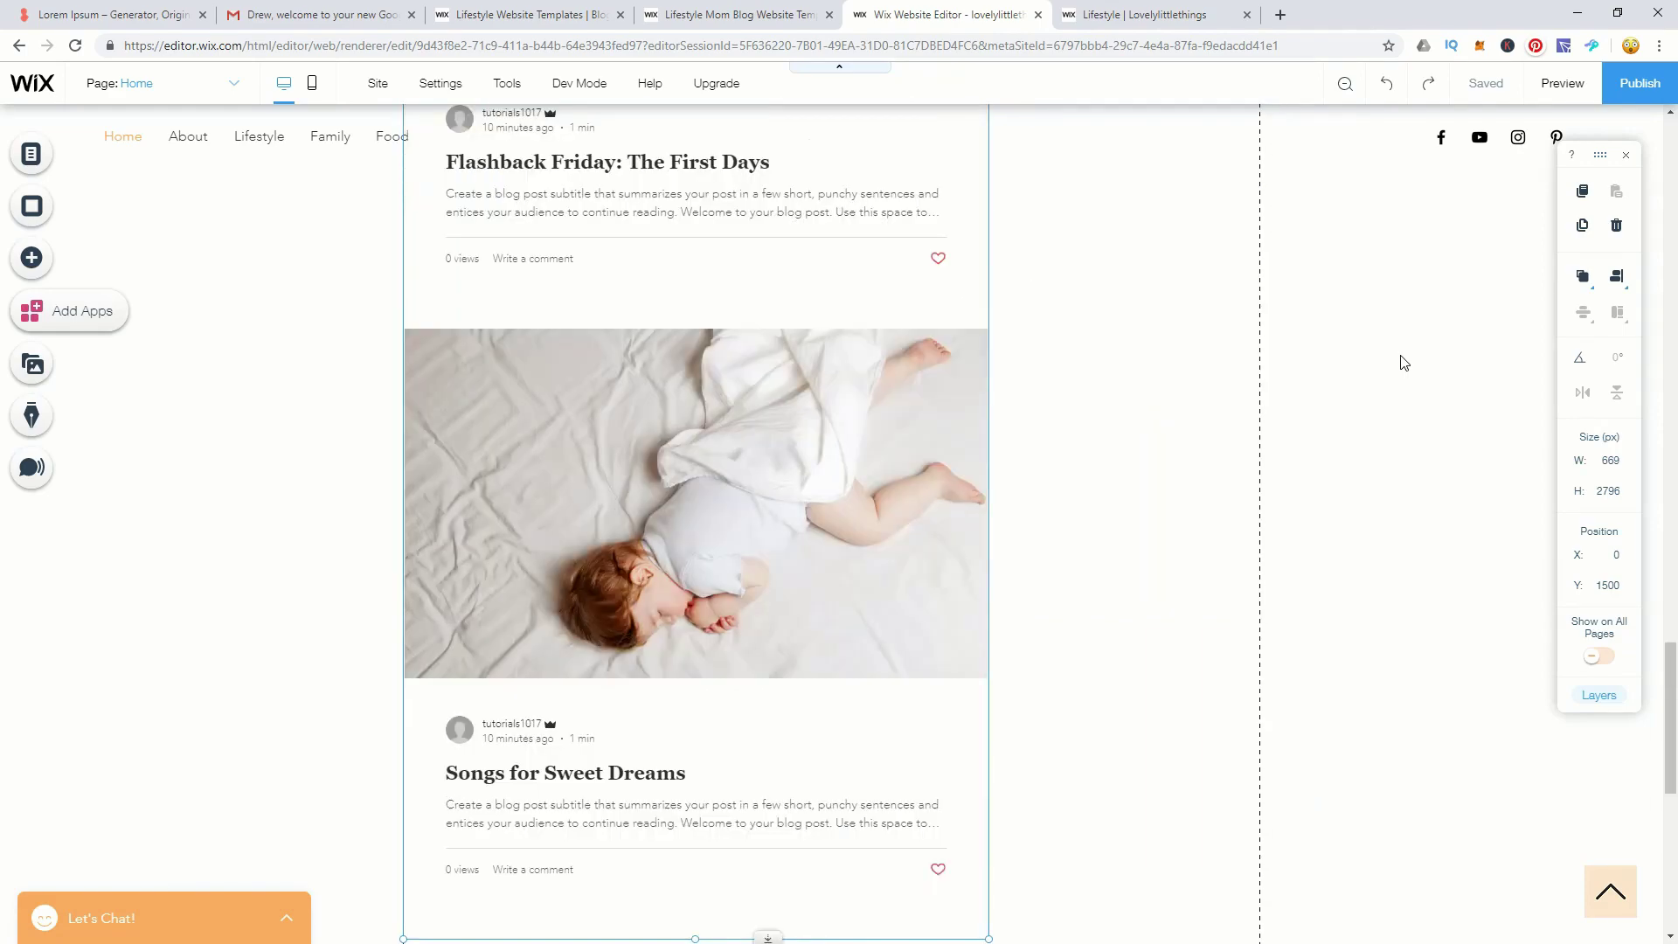
pyautogui.scroll(-5, 1403, 363)
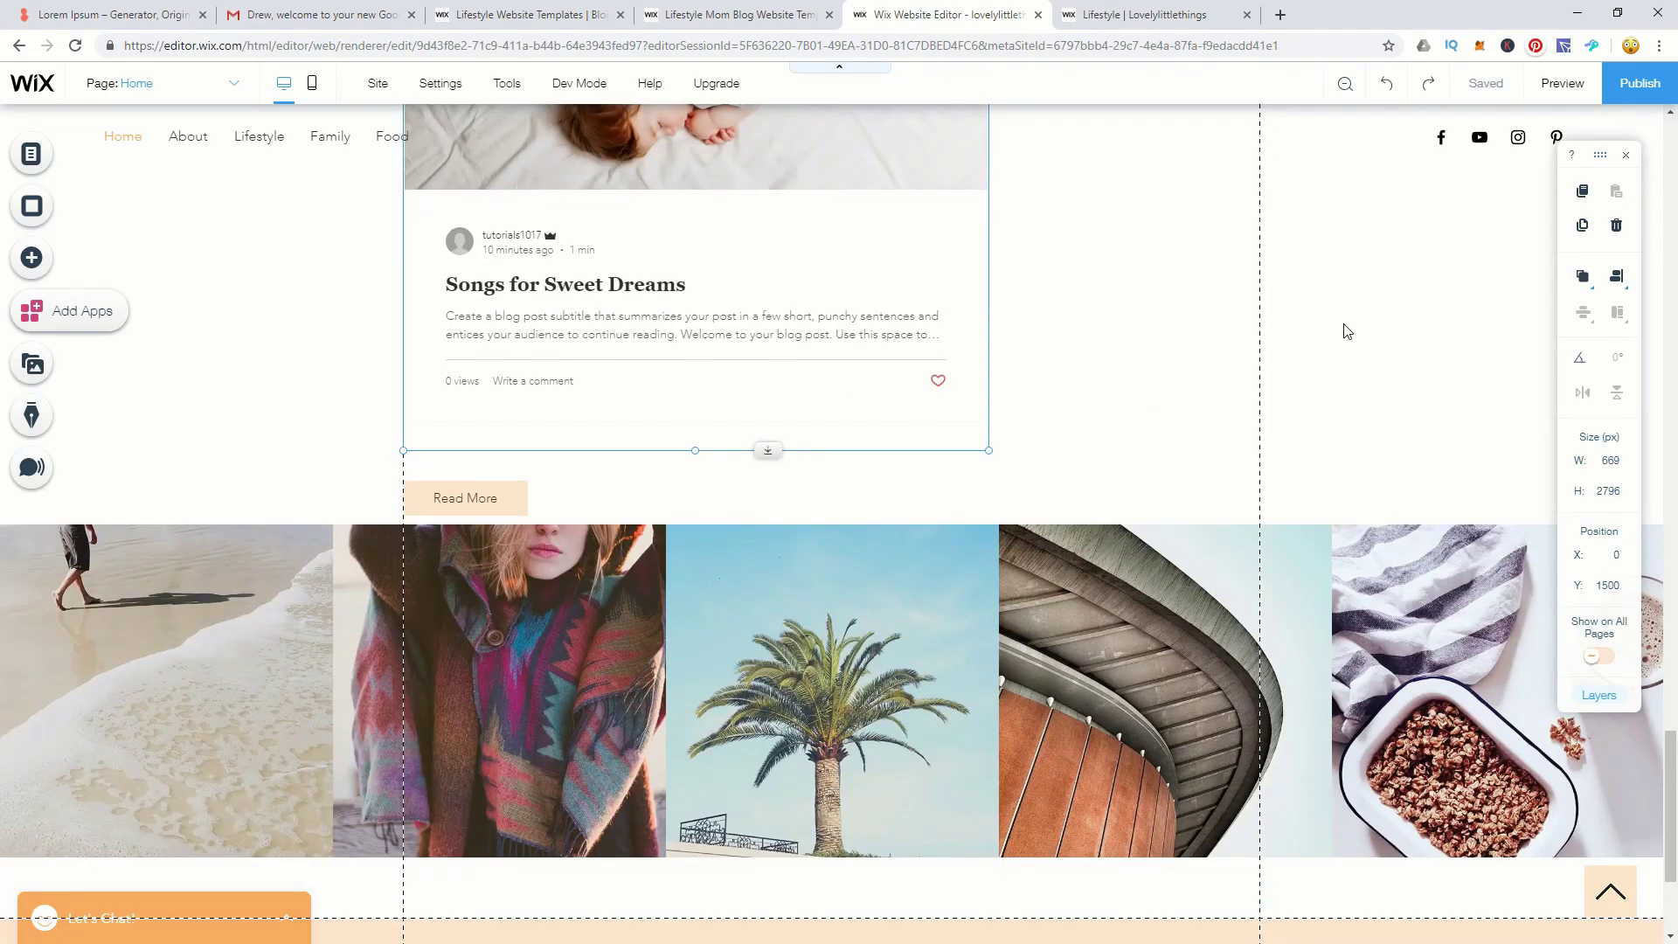
pyautogui.scroll(-3, 1345, 330)
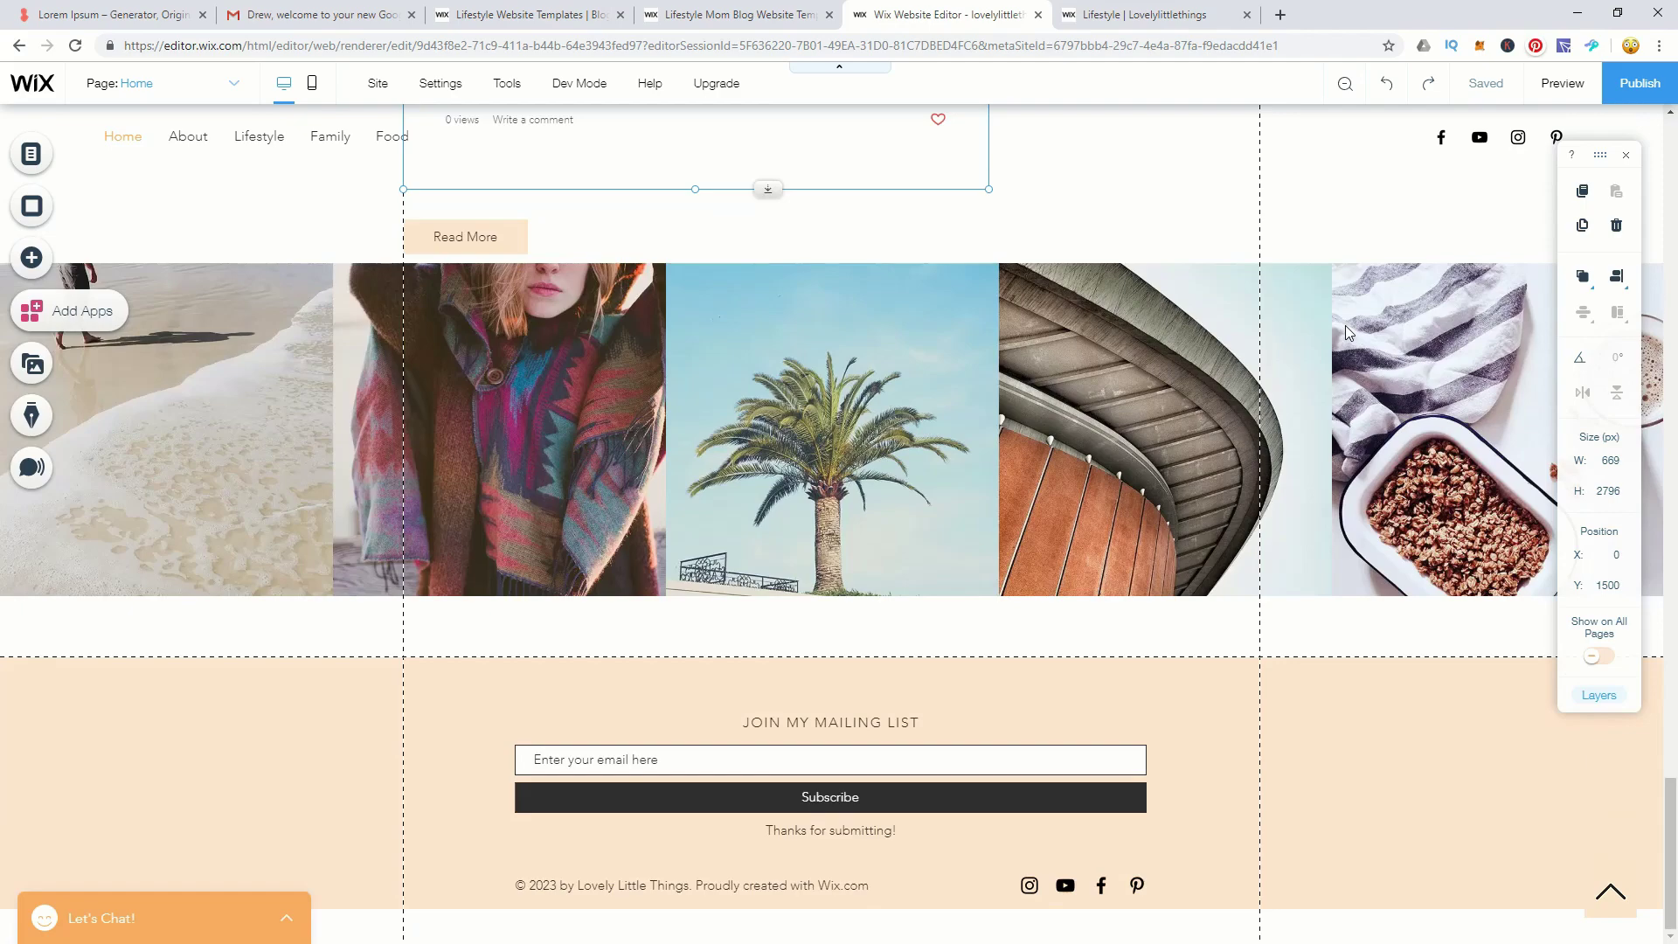
pyautogui.scroll(10, 1346, 333)
pyautogui.scroll(-6, 1349, 334)
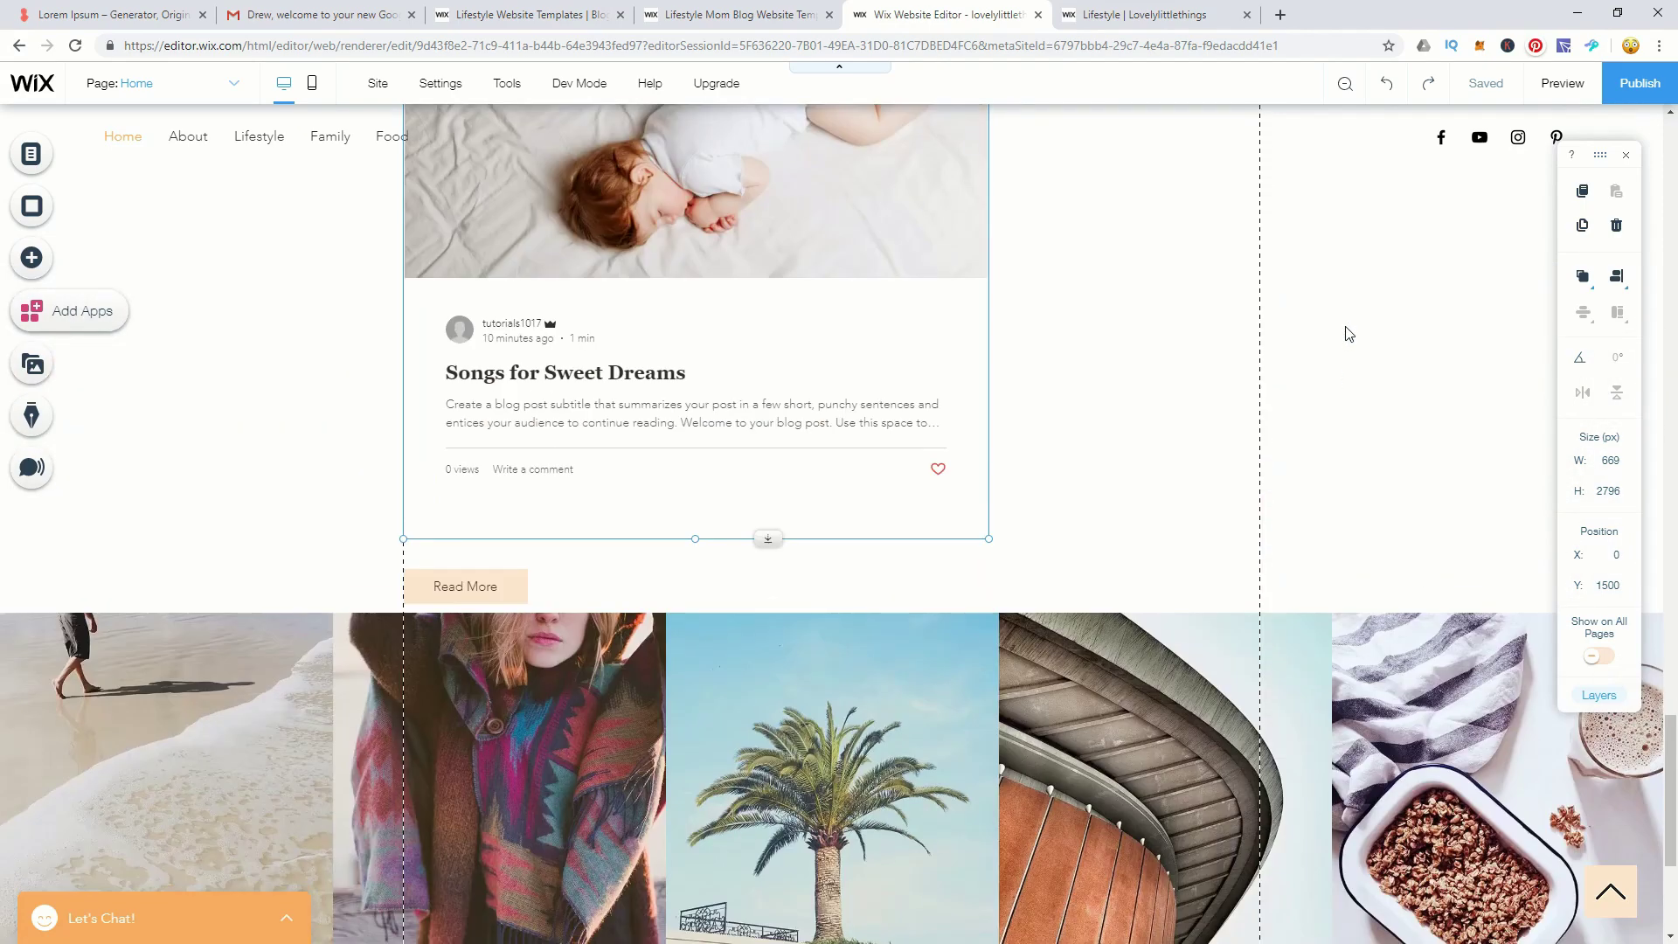
pyautogui.click(1356, 315)
pyautogui.scroll(-4, 1378, 384)
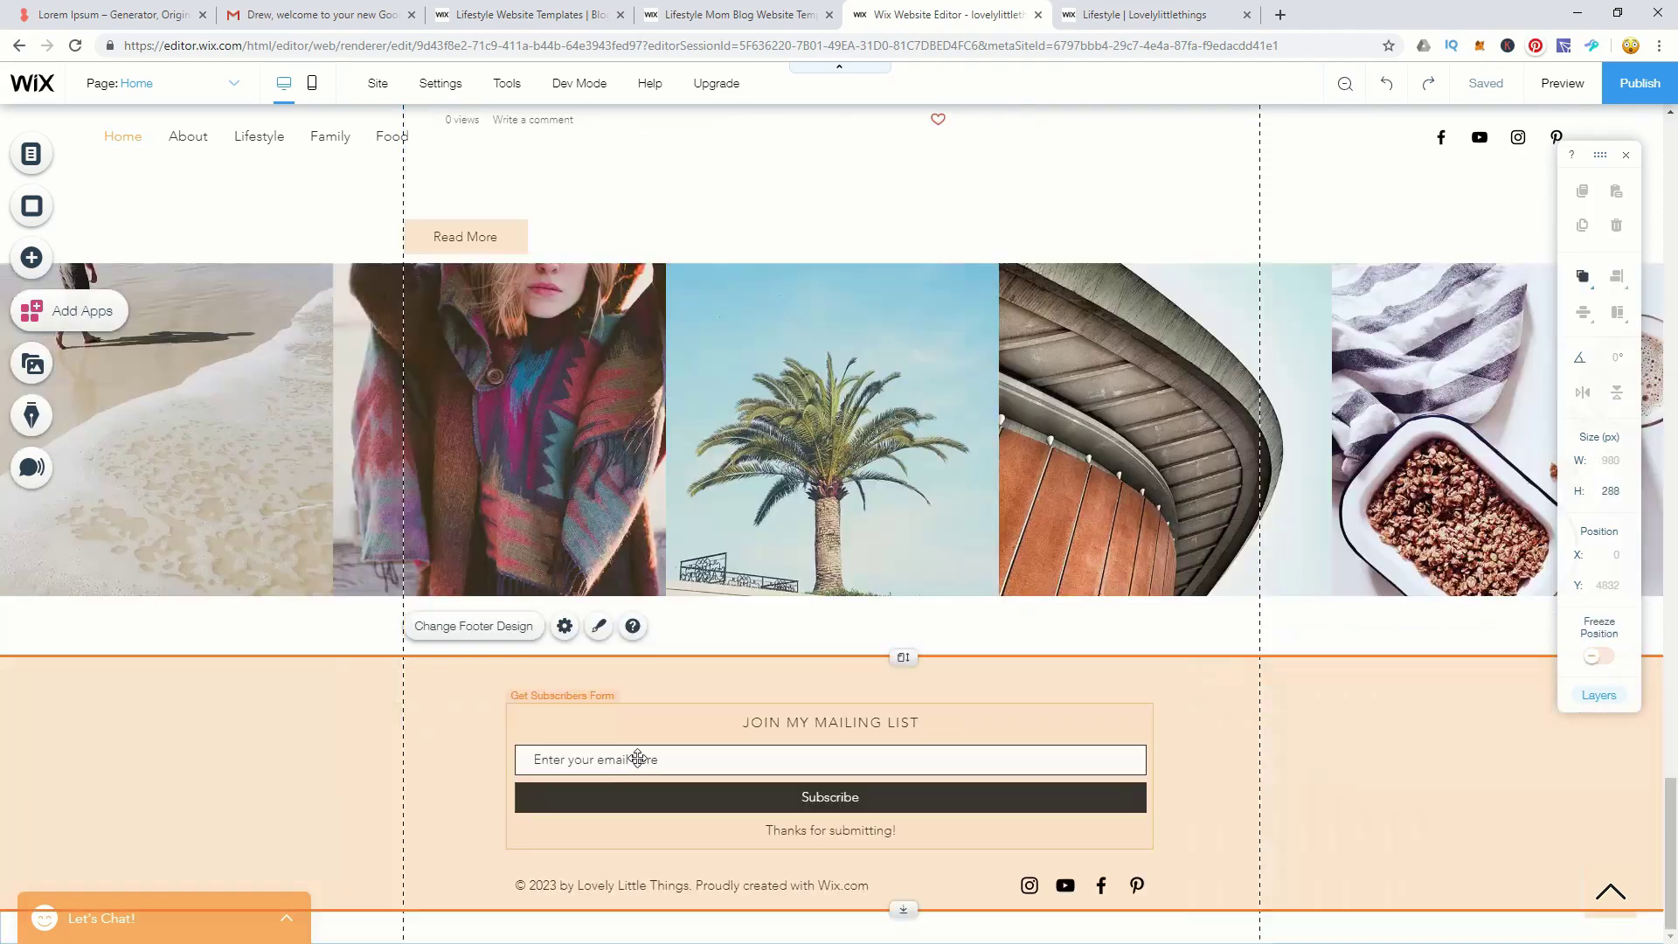
pyautogui.click(638, 759)
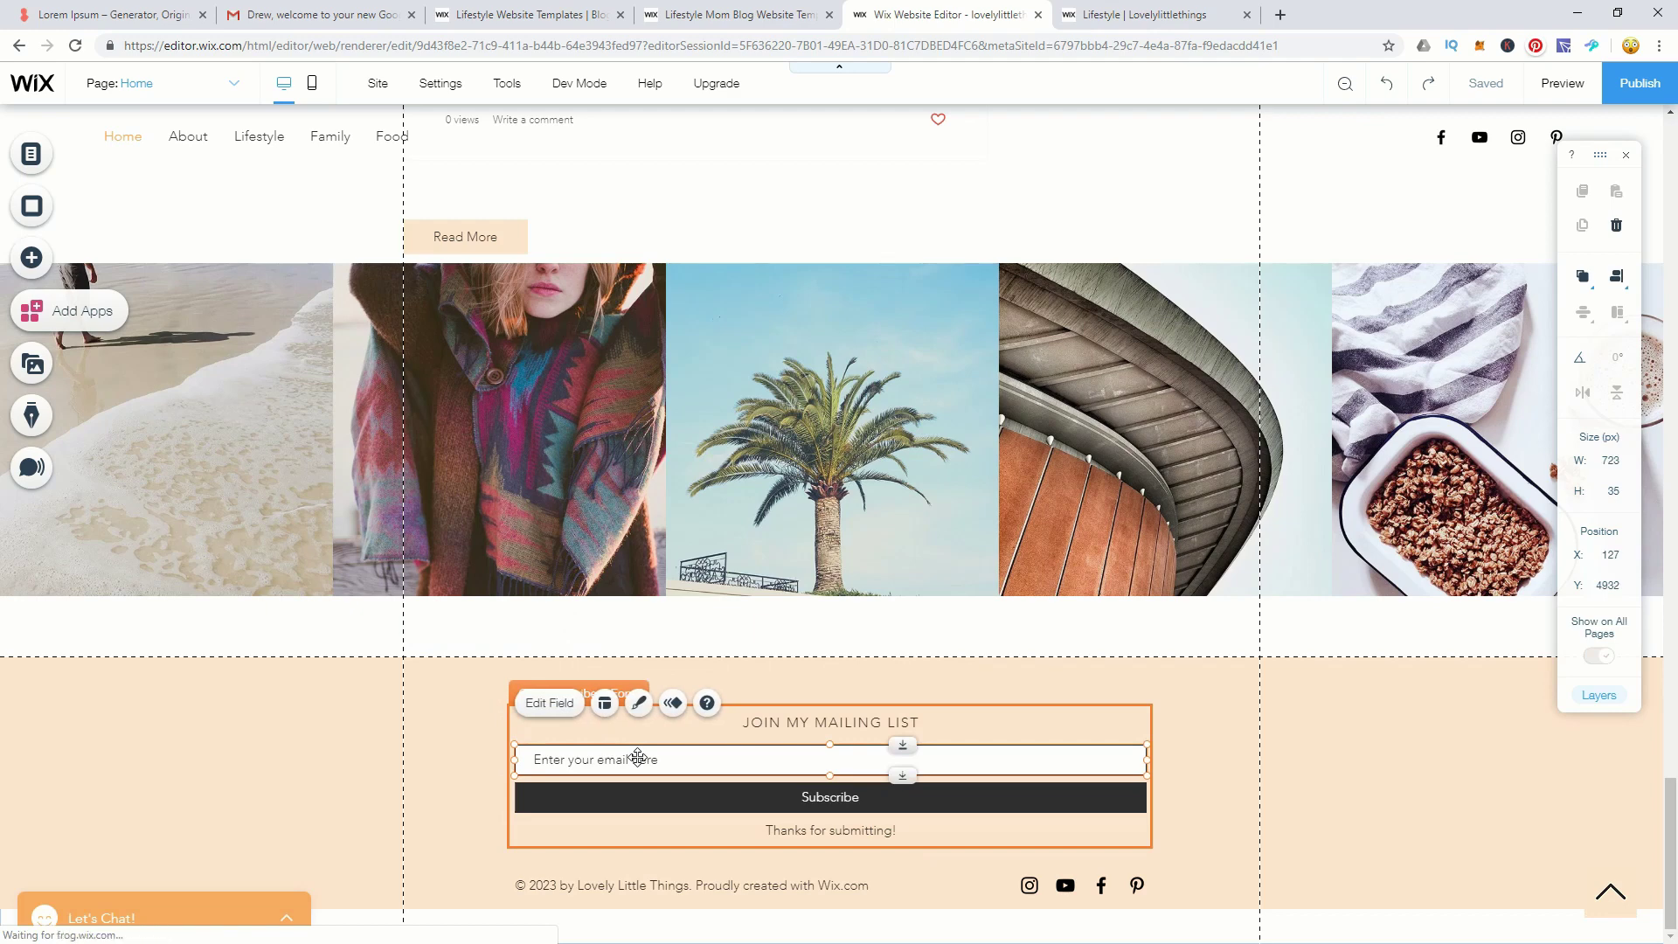
pyautogui.click(1191, 809)
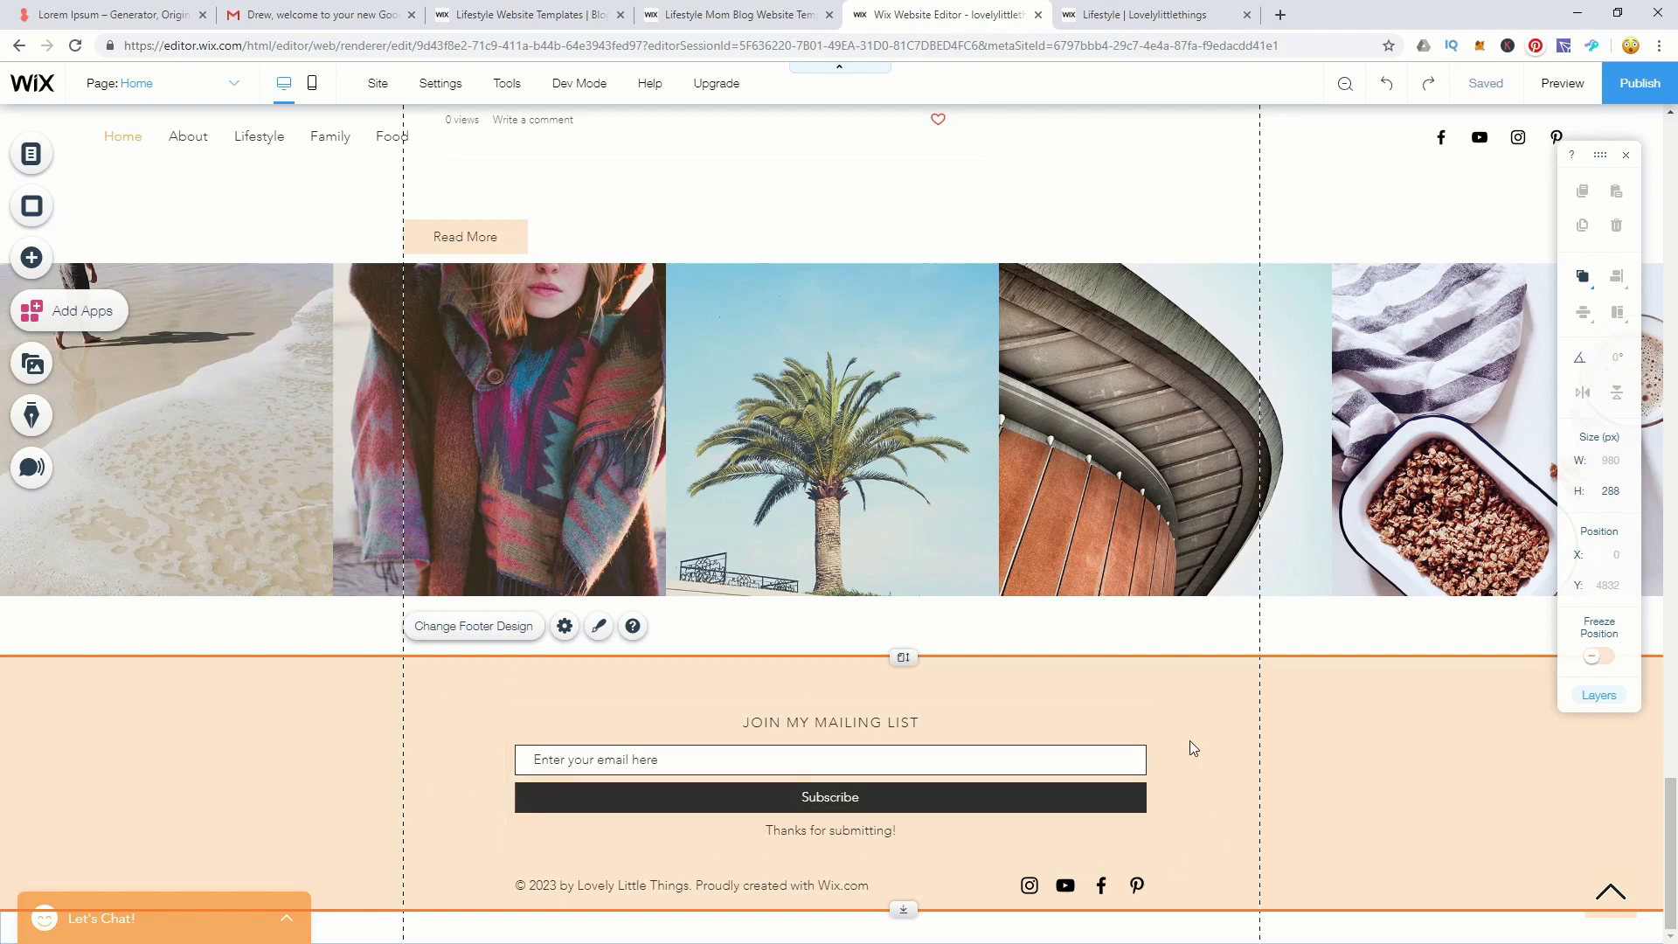
# Remove "Proudly created with Wix.com" from the footer's copyright line, keeping "© 2023 by Lovely Little Things.".
pyautogui.doubleClick(765, 886)
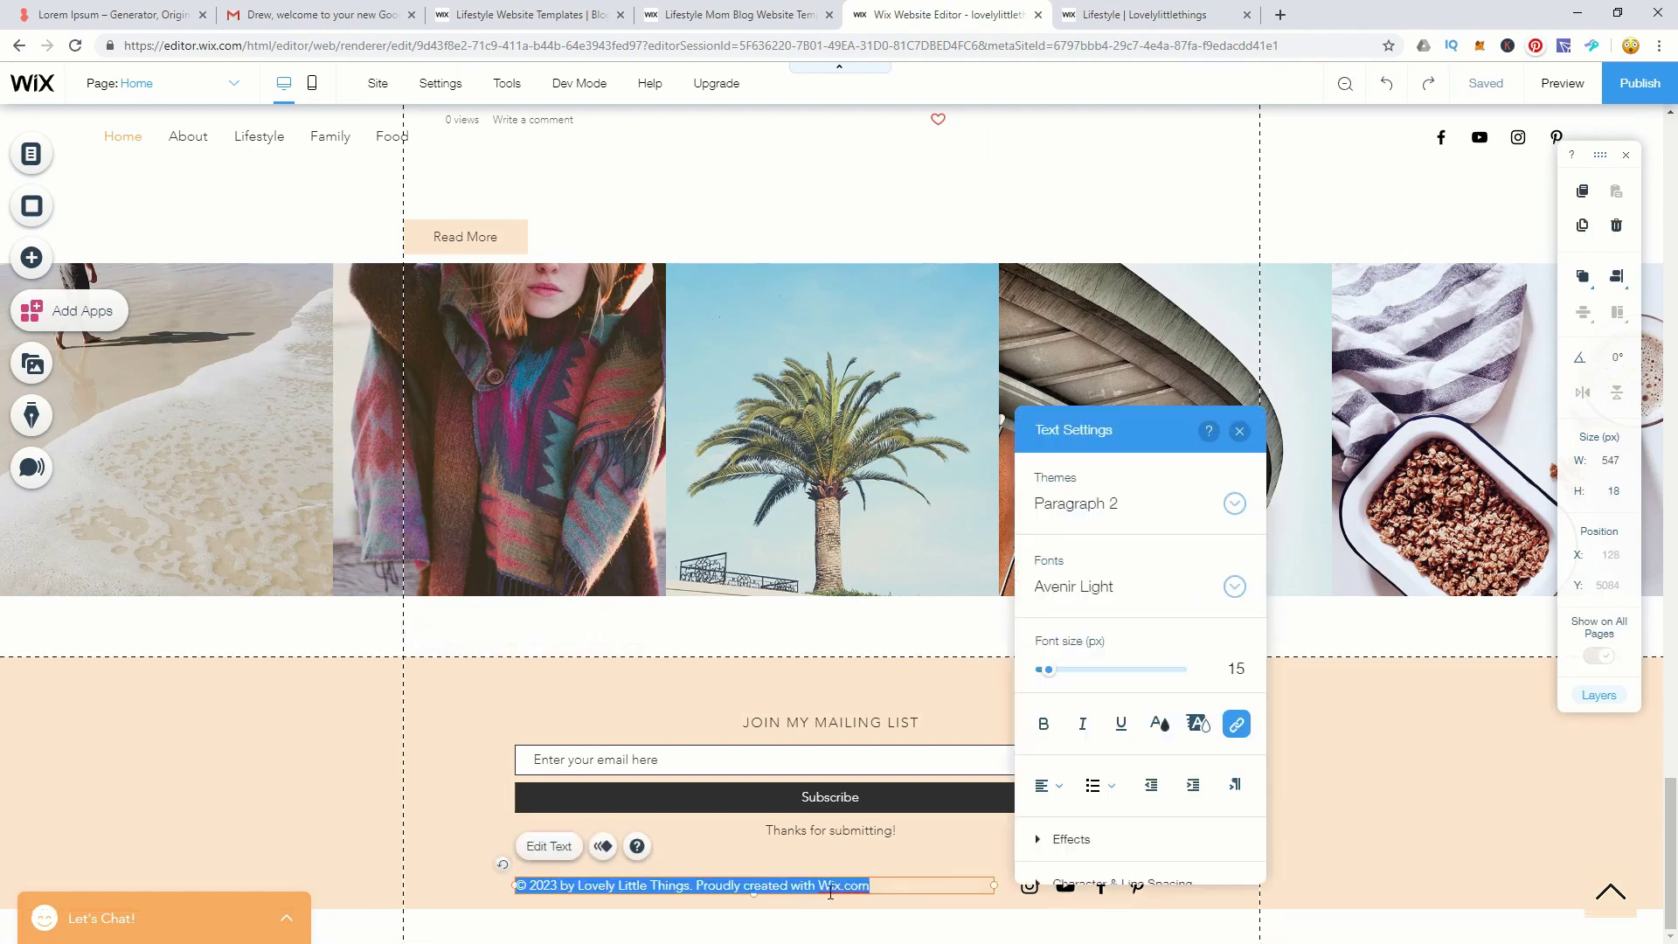
pyautogui.moveTo(871, 885); pyautogui.dragTo(708, 884)
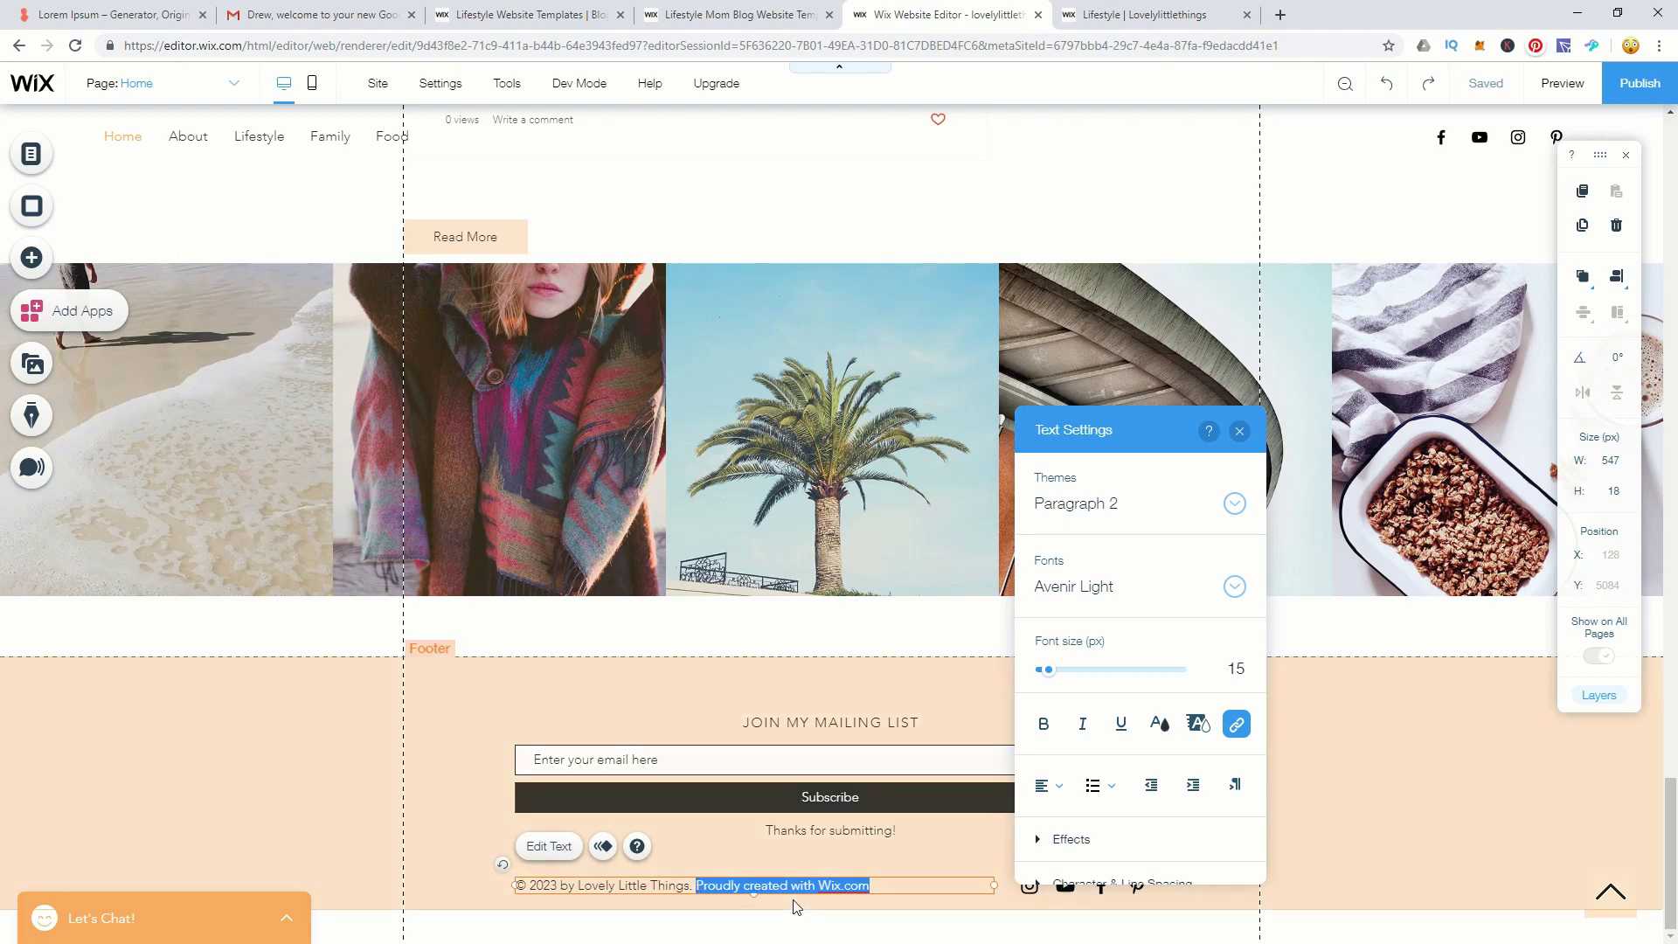
pyautogui.press('BackSpace')
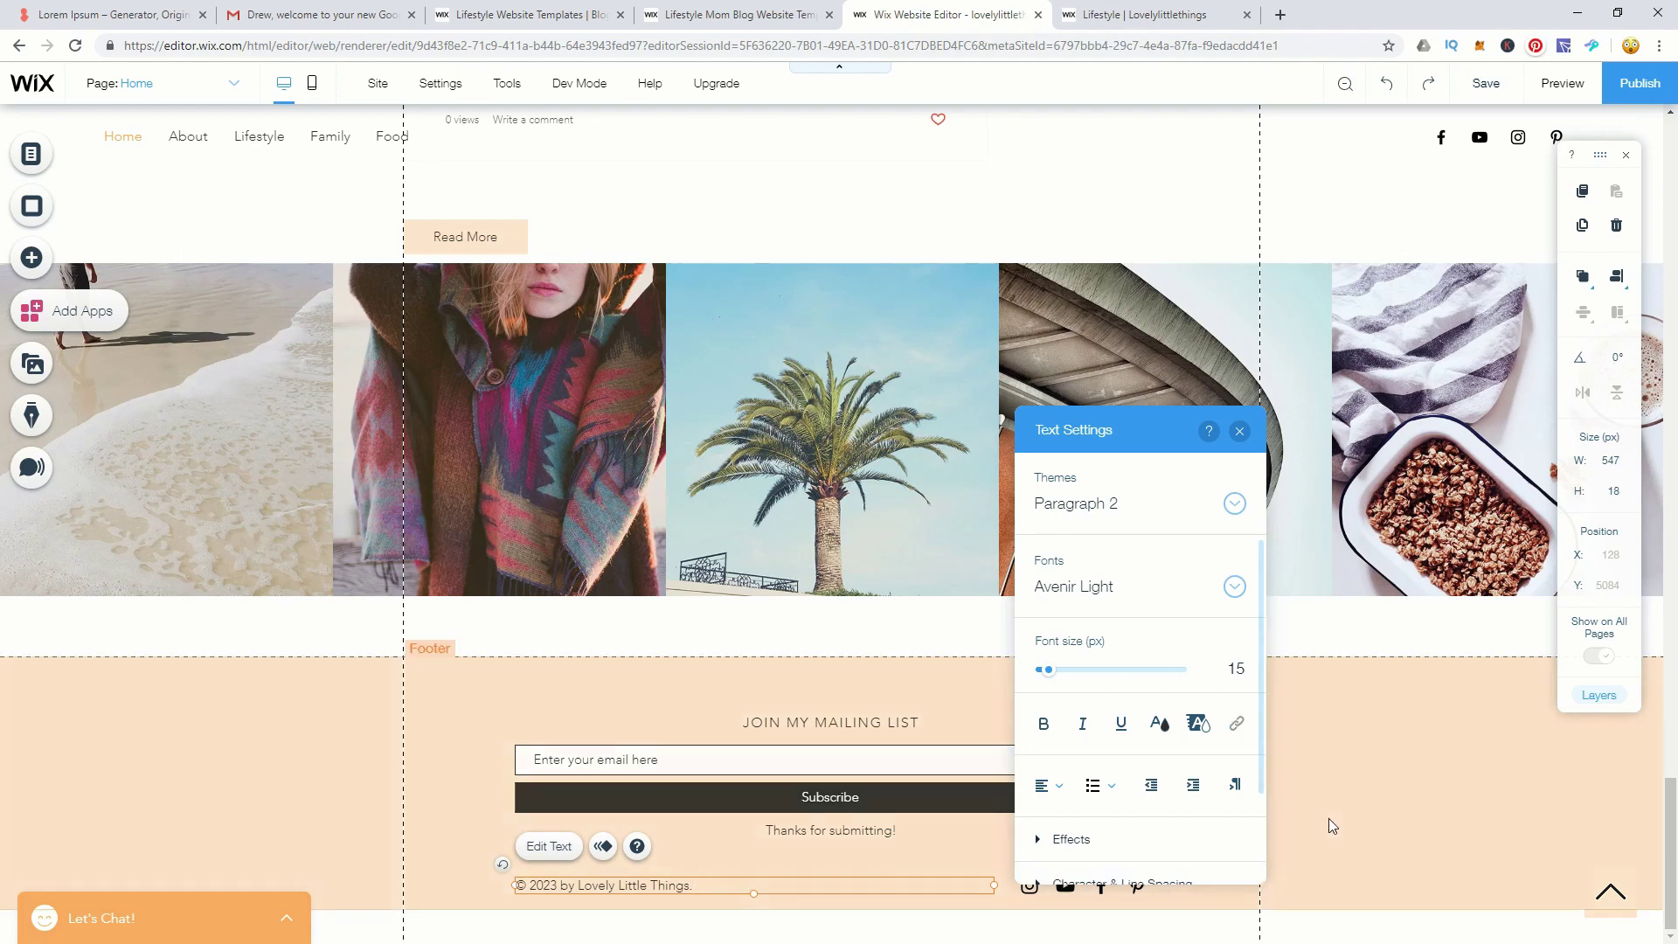
pyautogui.click(1328, 826)
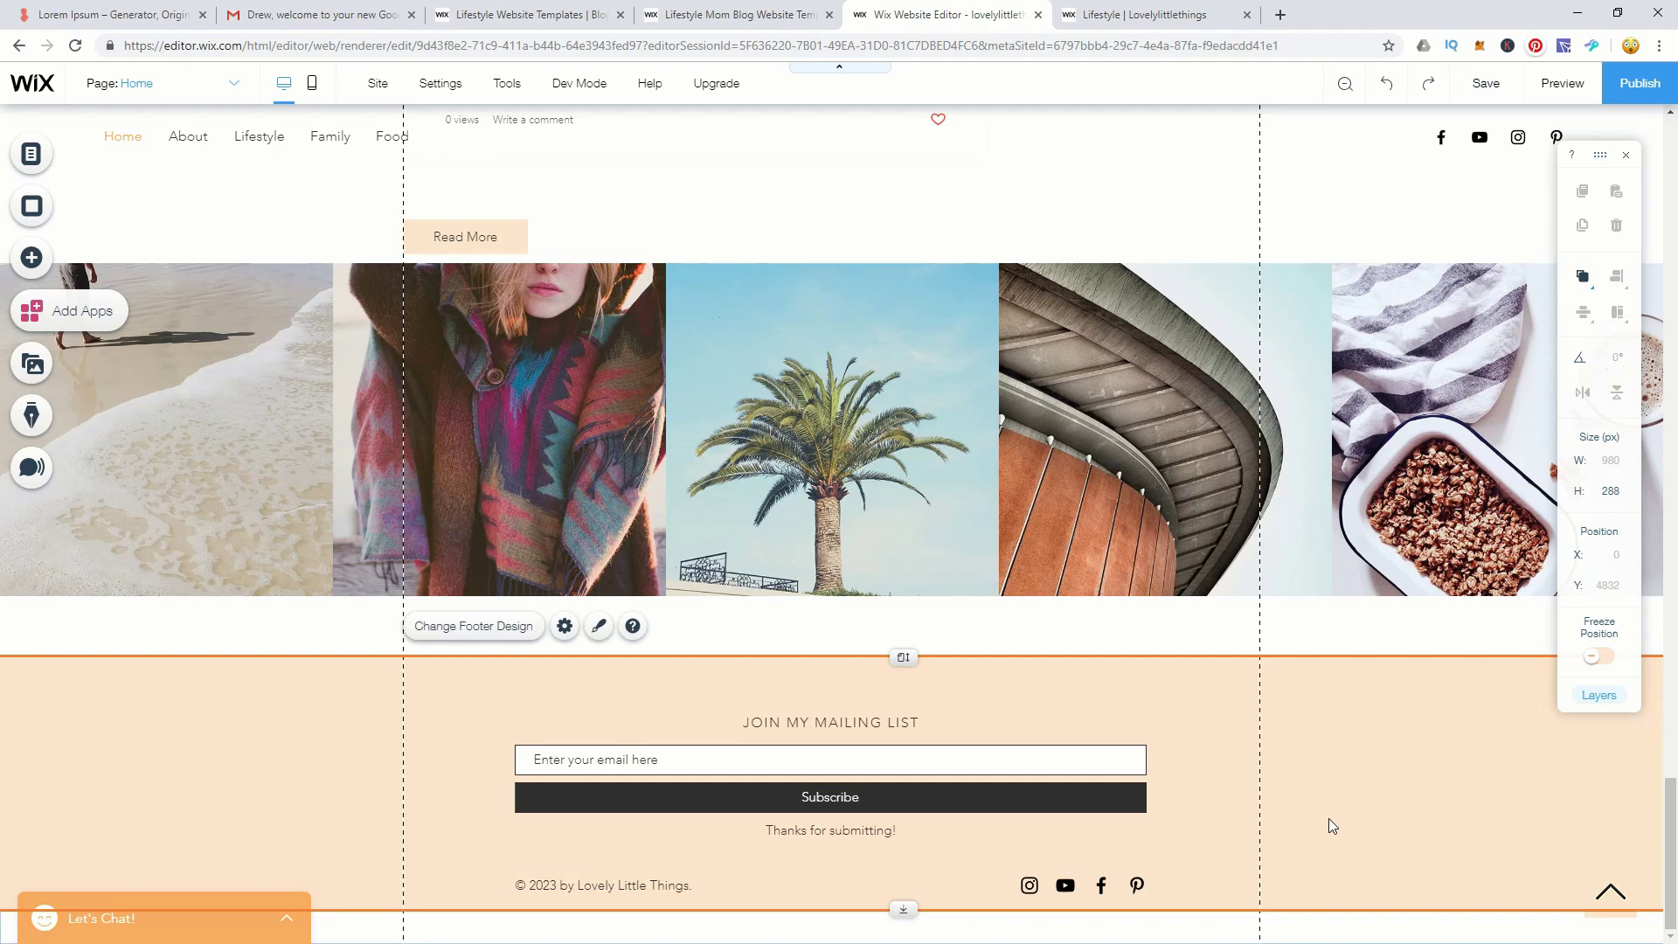
# Examine the footer's social links, including the YouTube icon and the web address settings of the Instagram icon.
pyautogui.doubleClick(1029, 886)
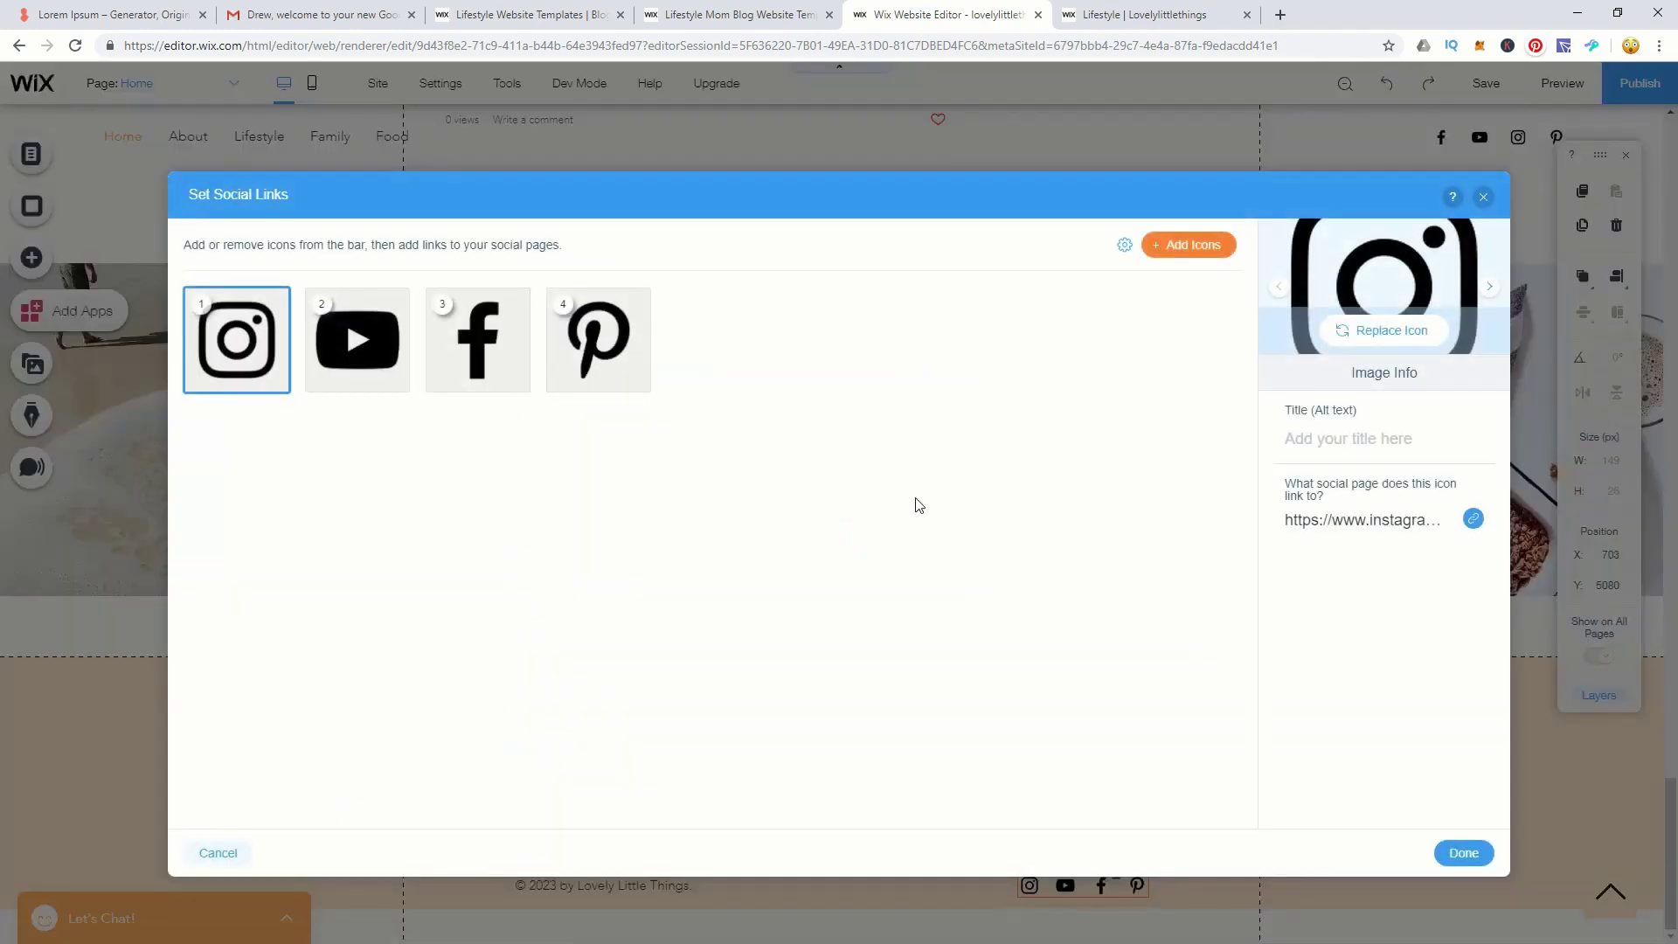
pyautogui.click(363, 334)
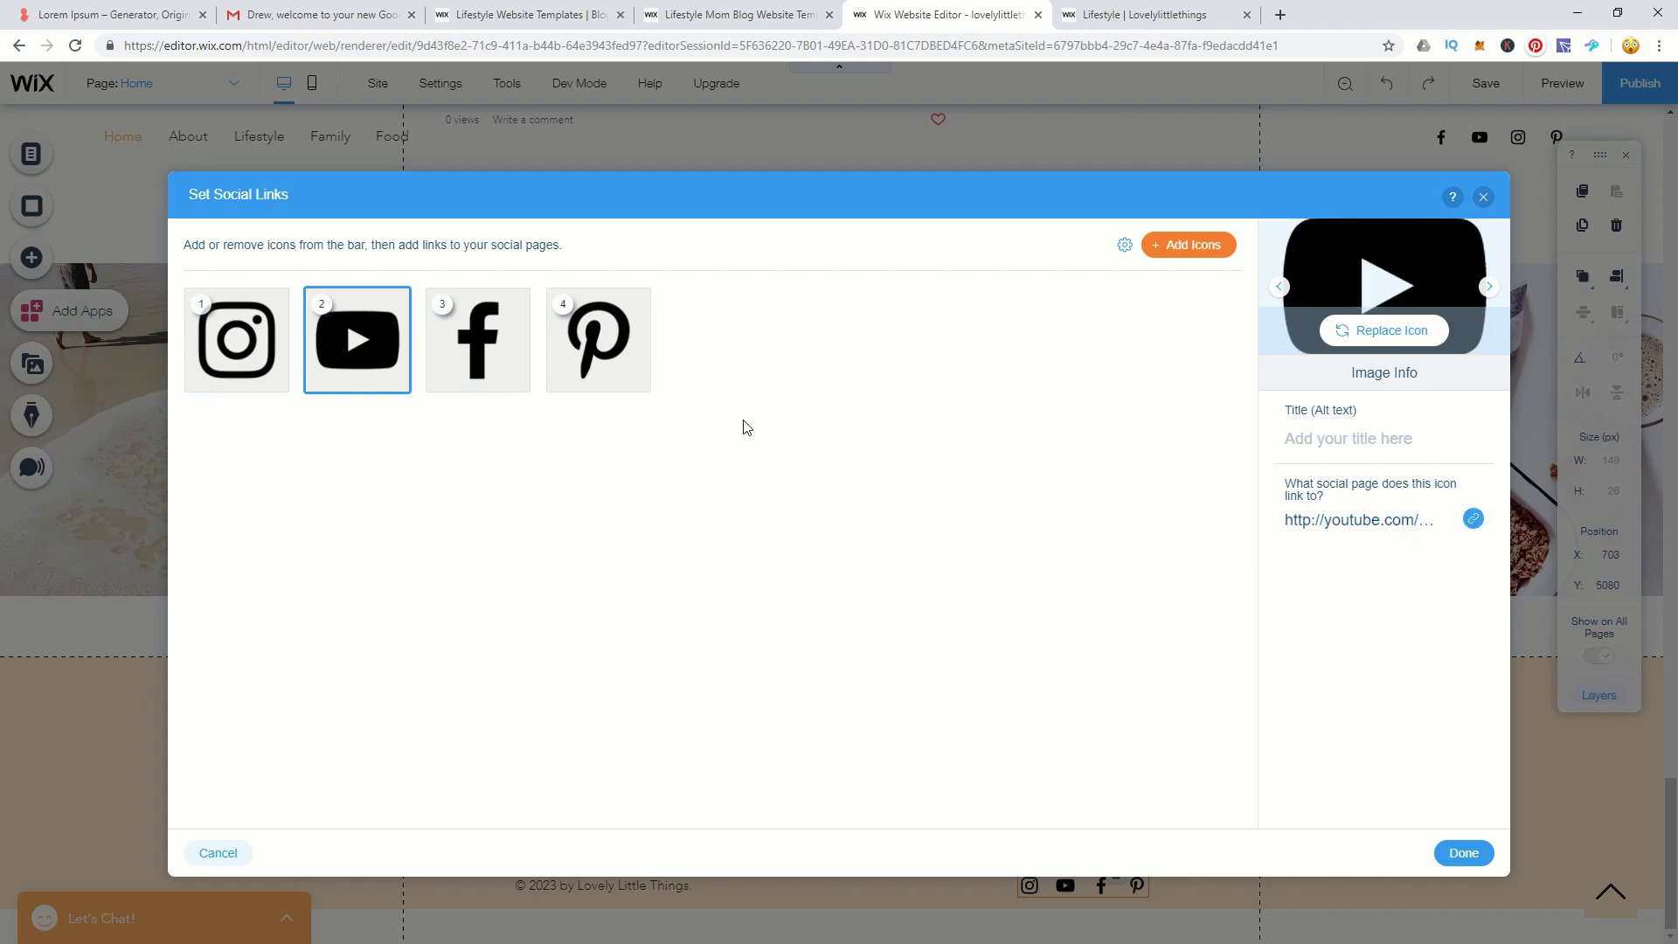
pyautogui.click(290, 342)
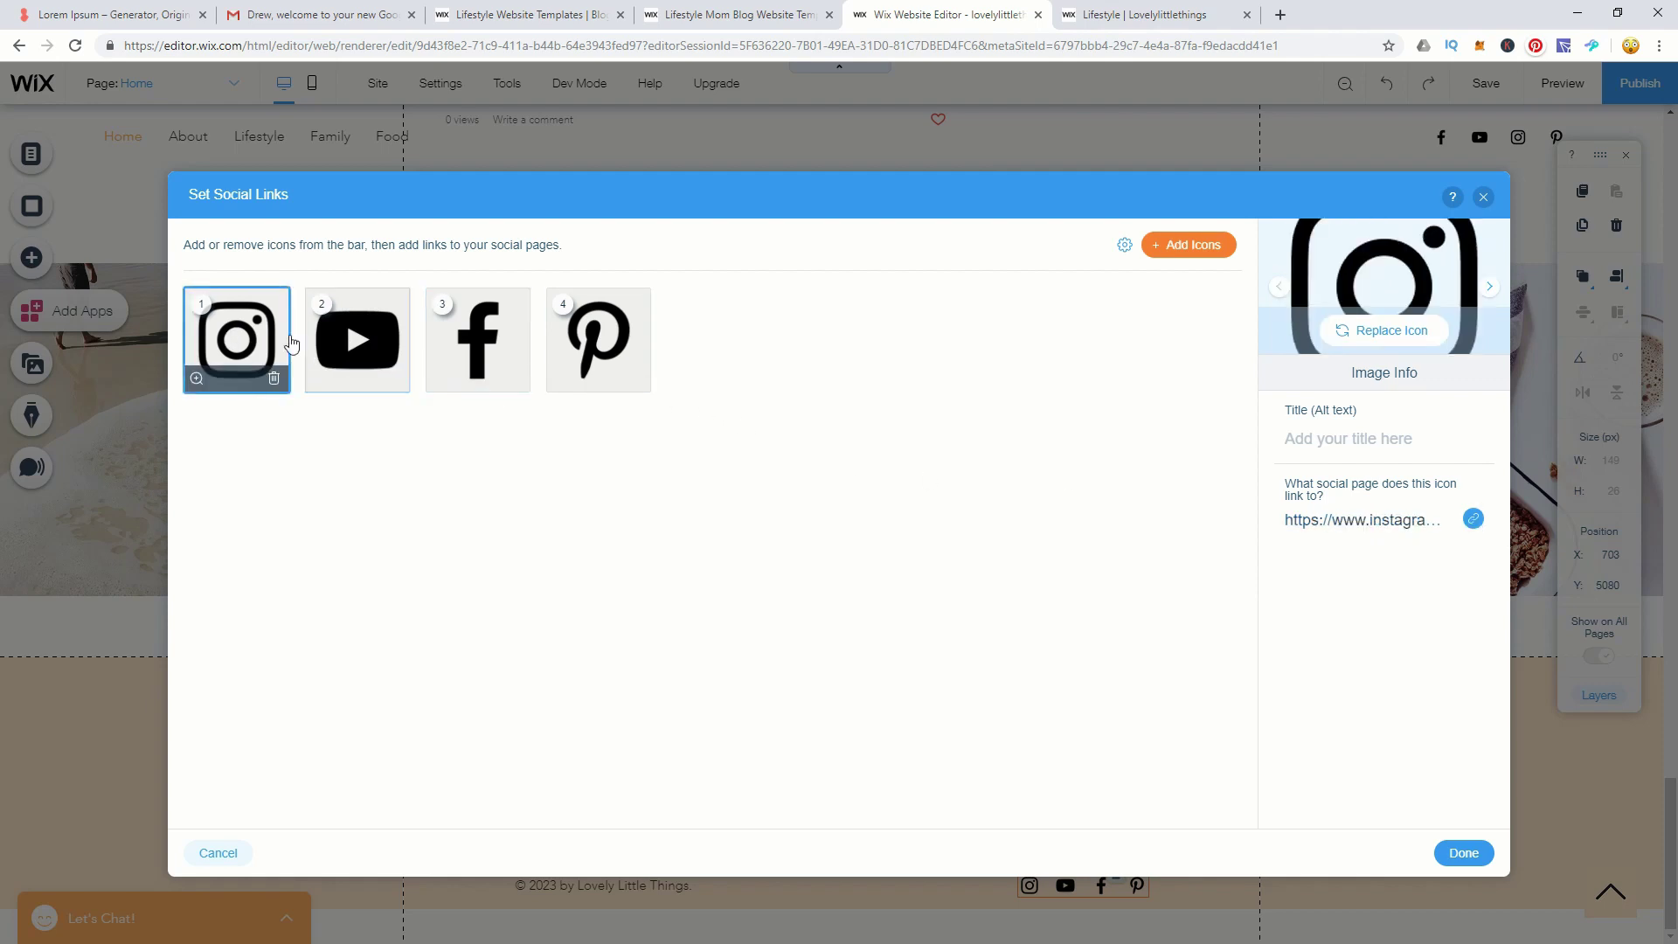
pyautogui.click(1474, 519)
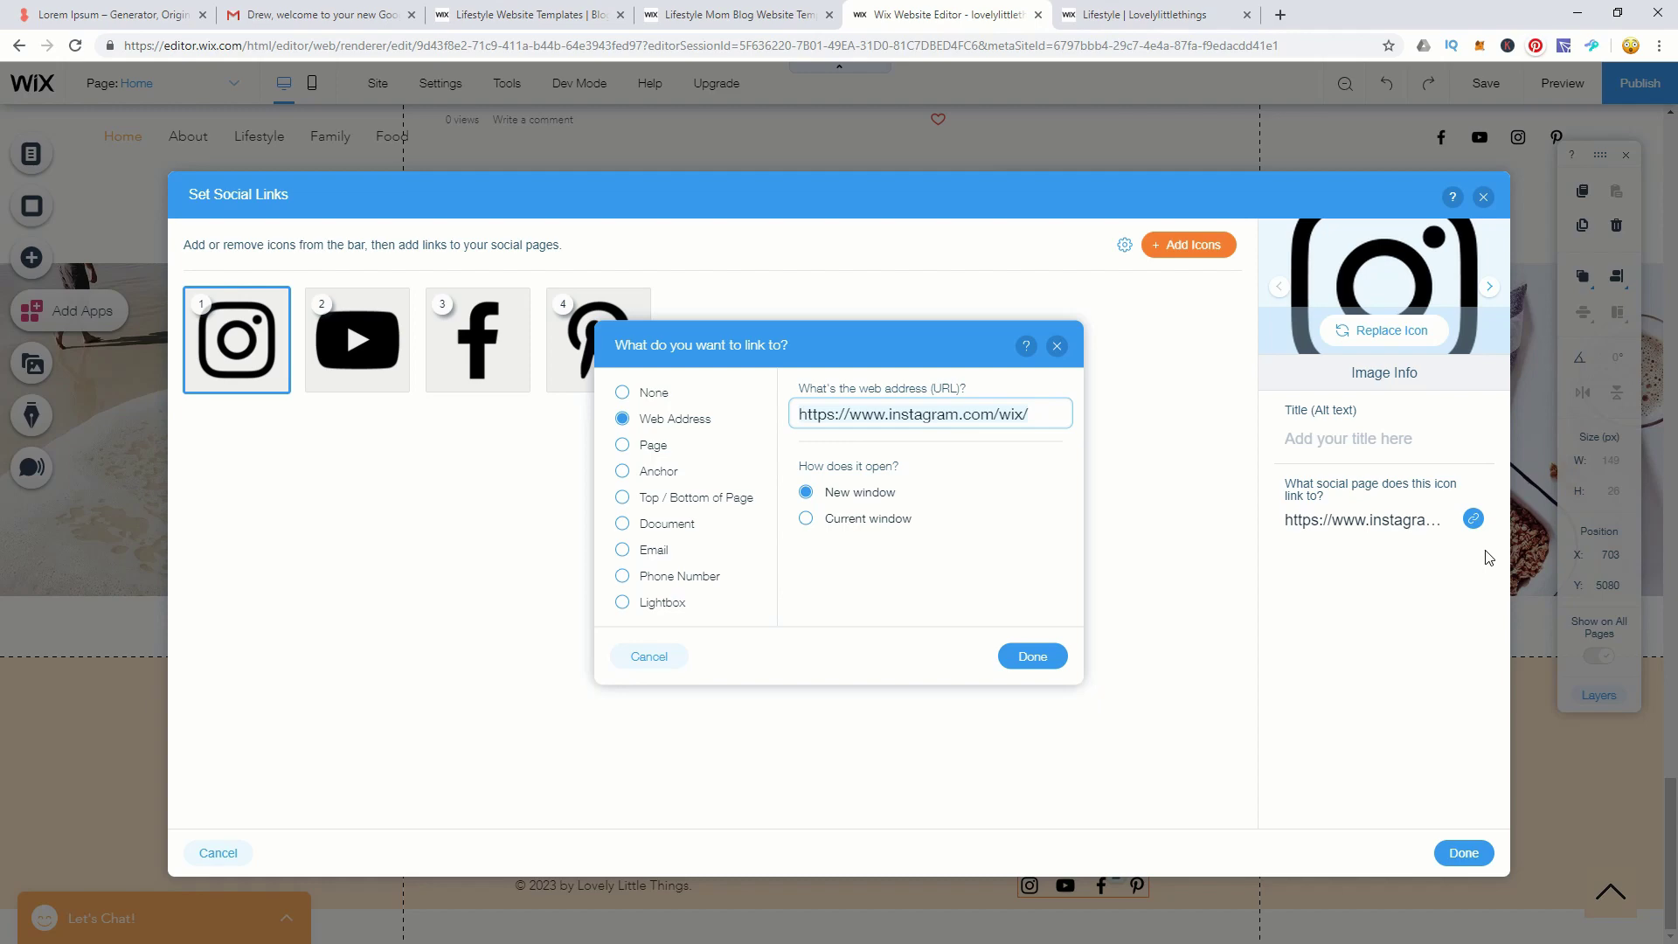
pyautogui.click(975, 137)
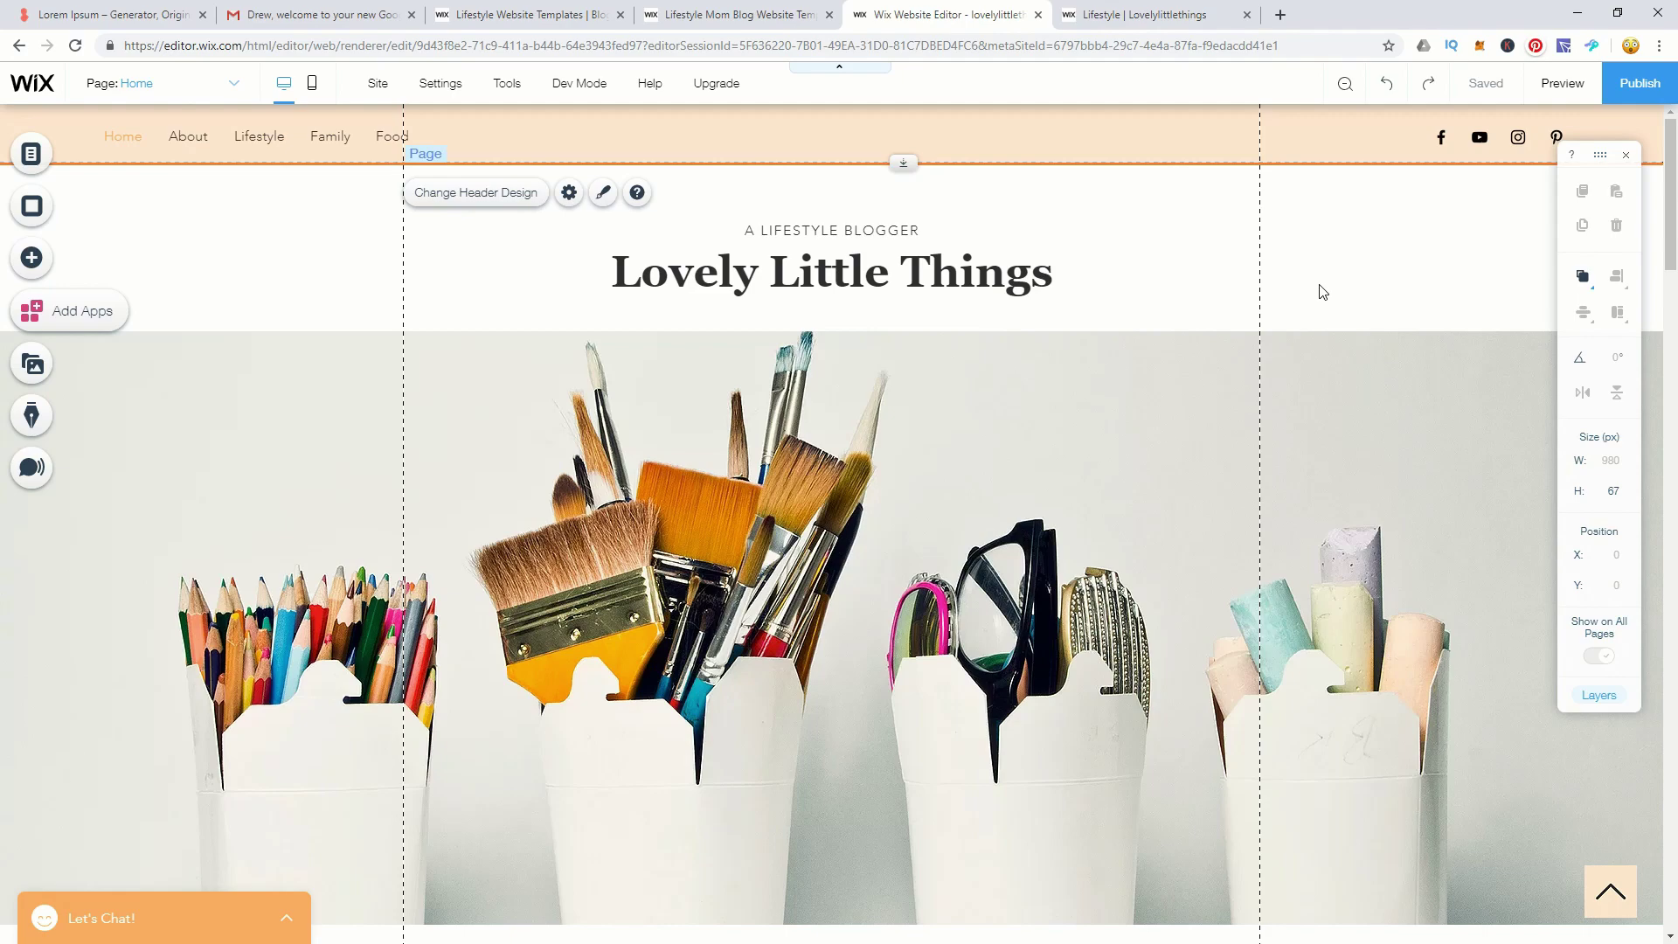
# Look over the top of the home page in the editor, and switch to the published site to view its home page.
pyautogui.scroll(-8, 1322, 291)
pyautogui.scroll(6, 1320, 289)
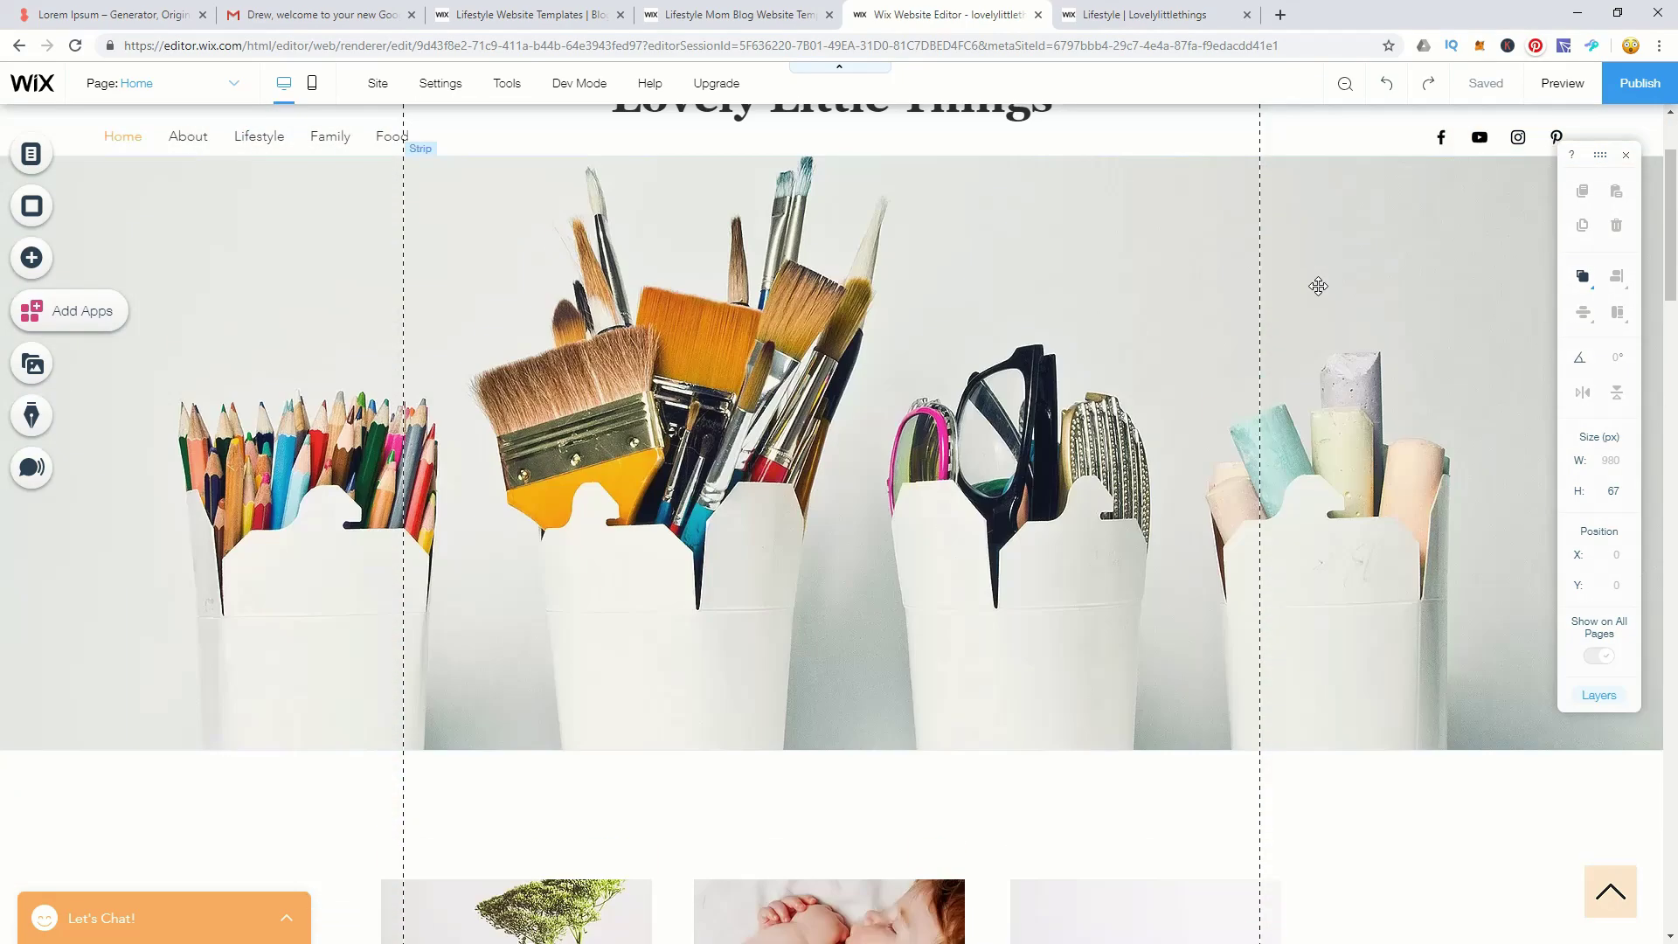
pyautogui.scroll(2, 1318, 287)
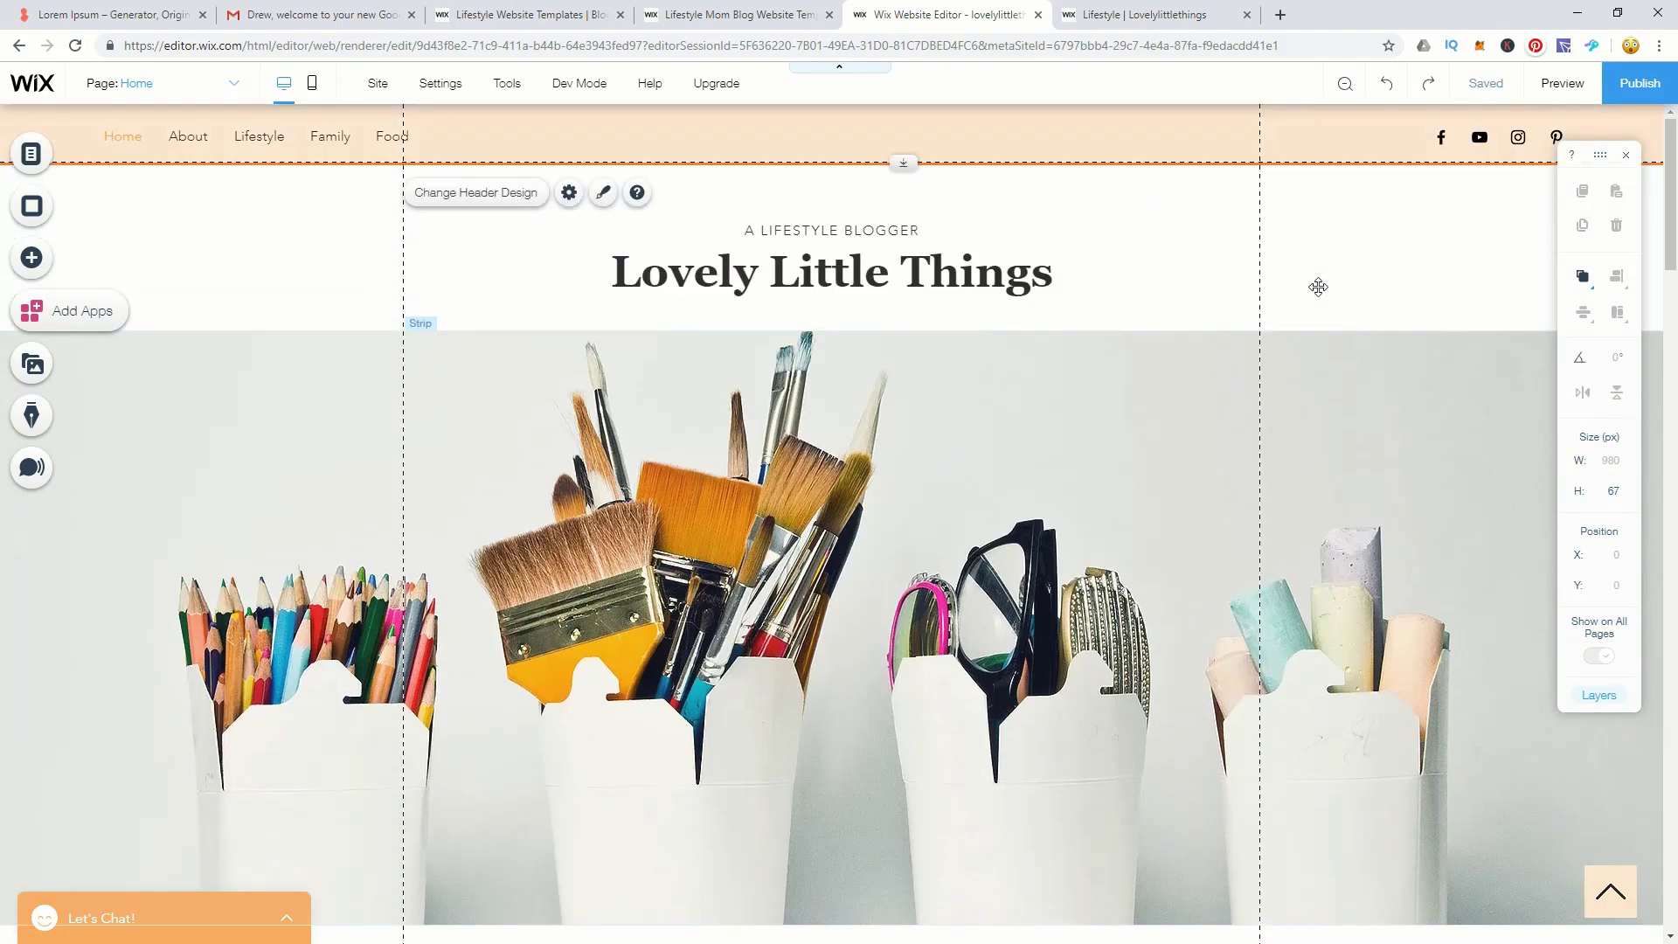
pyautogui.hotkey('ctrl', 'Tab')
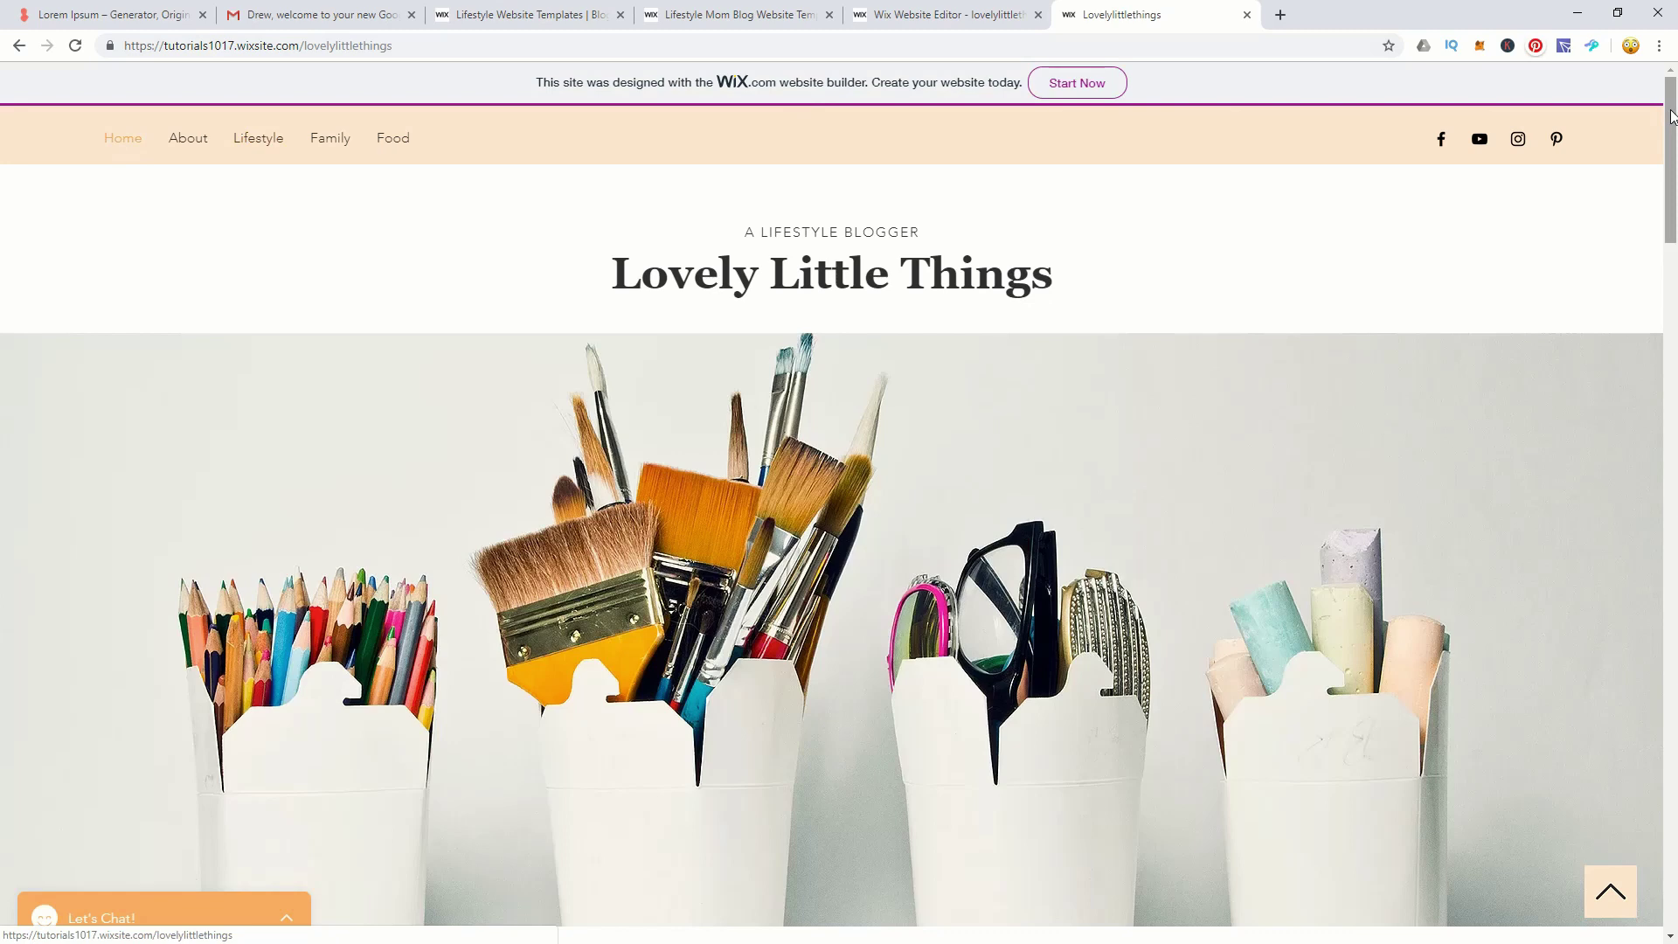
pyautogui.moveTo(1671, 116); pyautogui.dragTo(1674, 146)
pyautogui.scroll(2, 1674, 149)
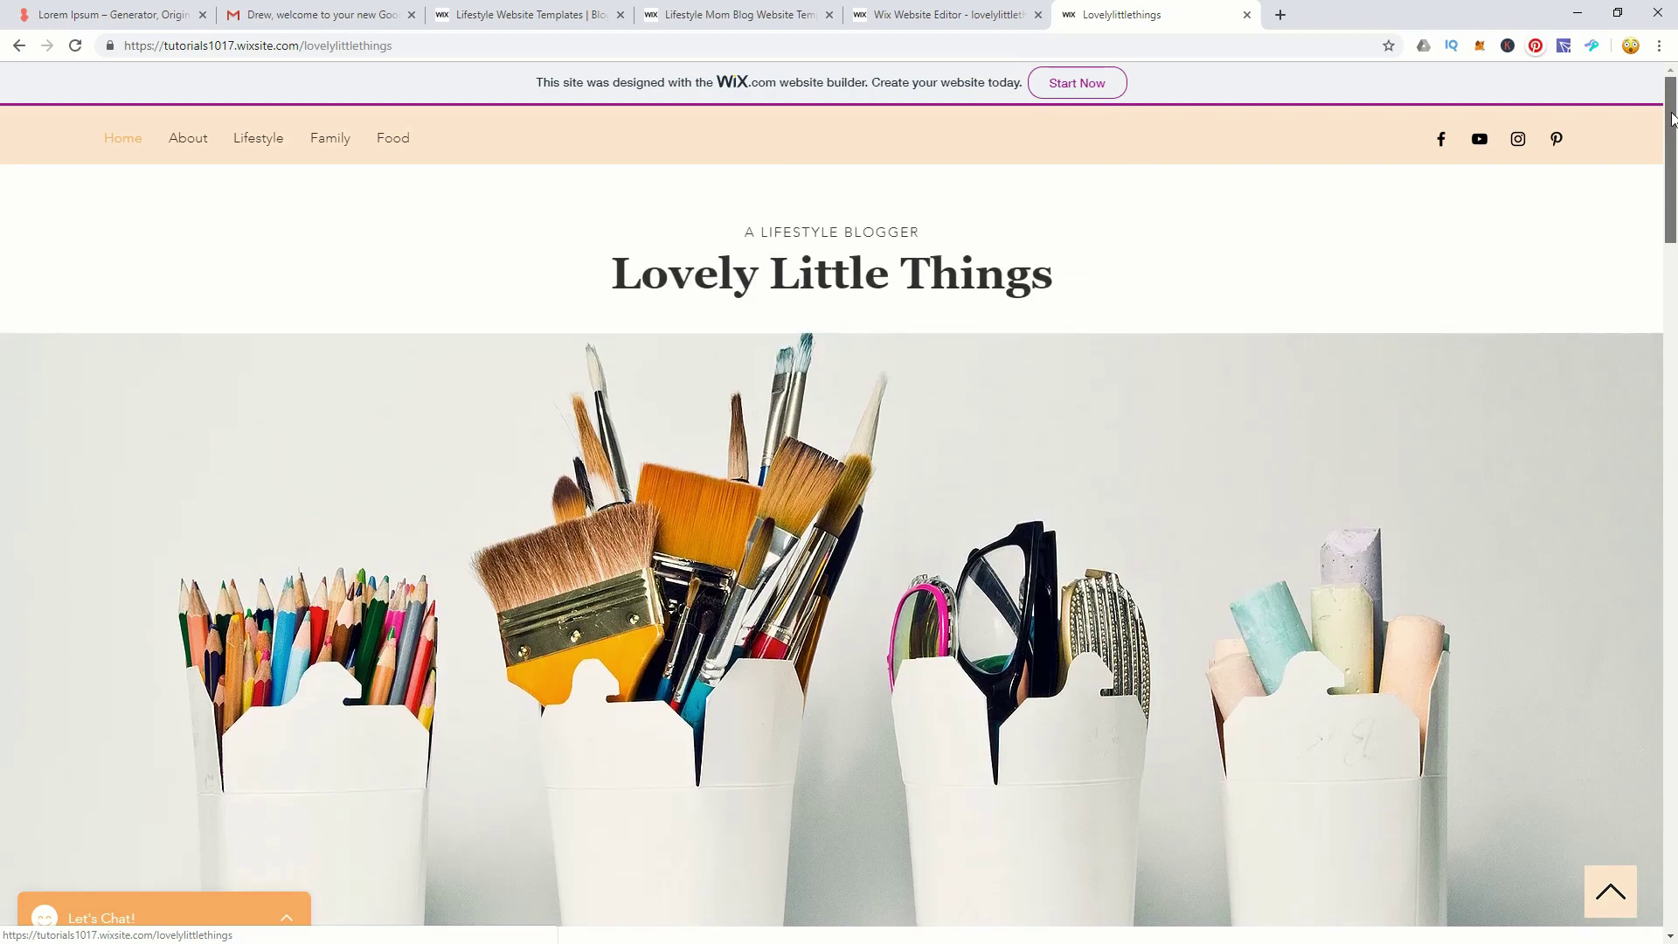
pyautogui.middleClick(1635, 273)
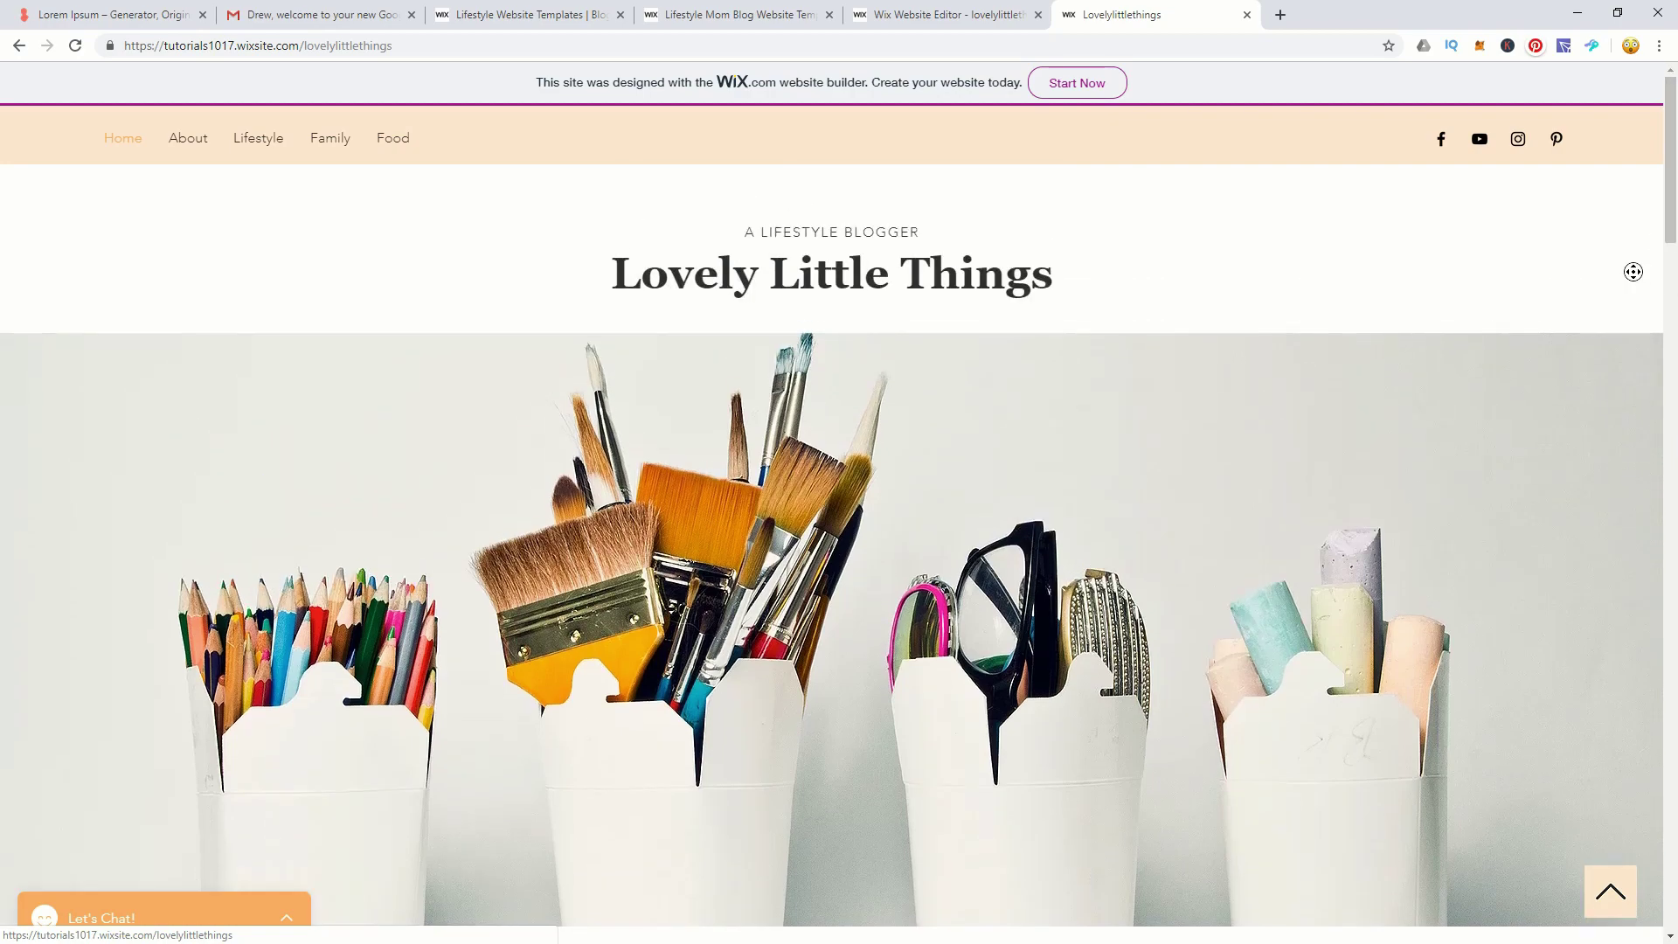